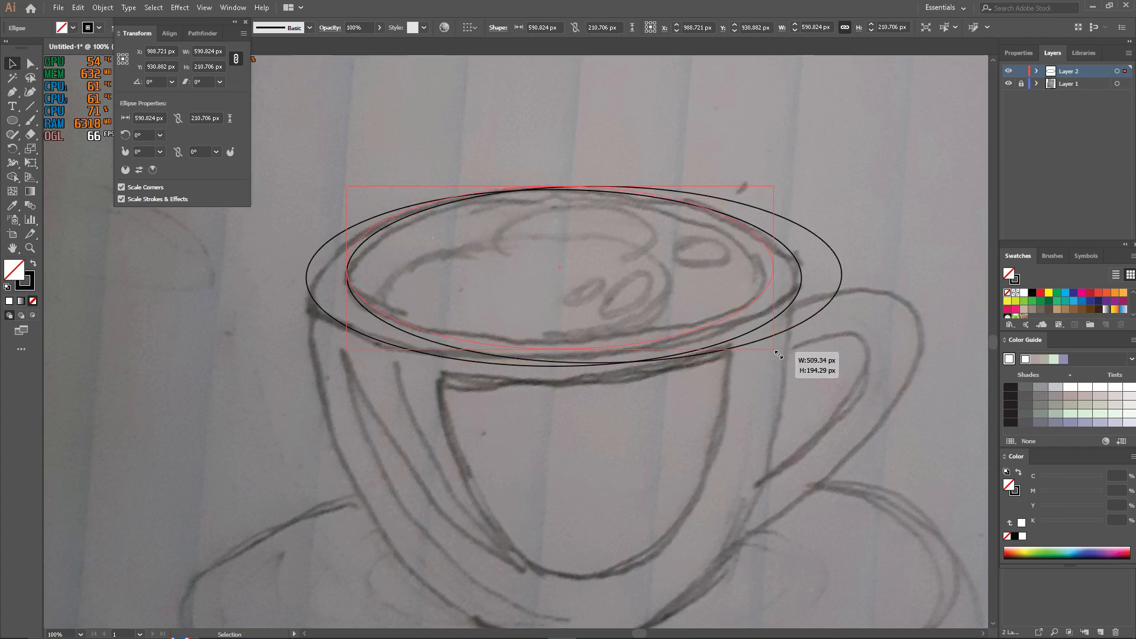
# - Select all the rim ellipses, build the region inside the inner ellipse with Shape Builder, and clear the selection
pyautogui.scroll(1, 619, 281)
pyautogui.hotkey('ctrl', 'a')
pyautogui.hotkey('shift', 'm')
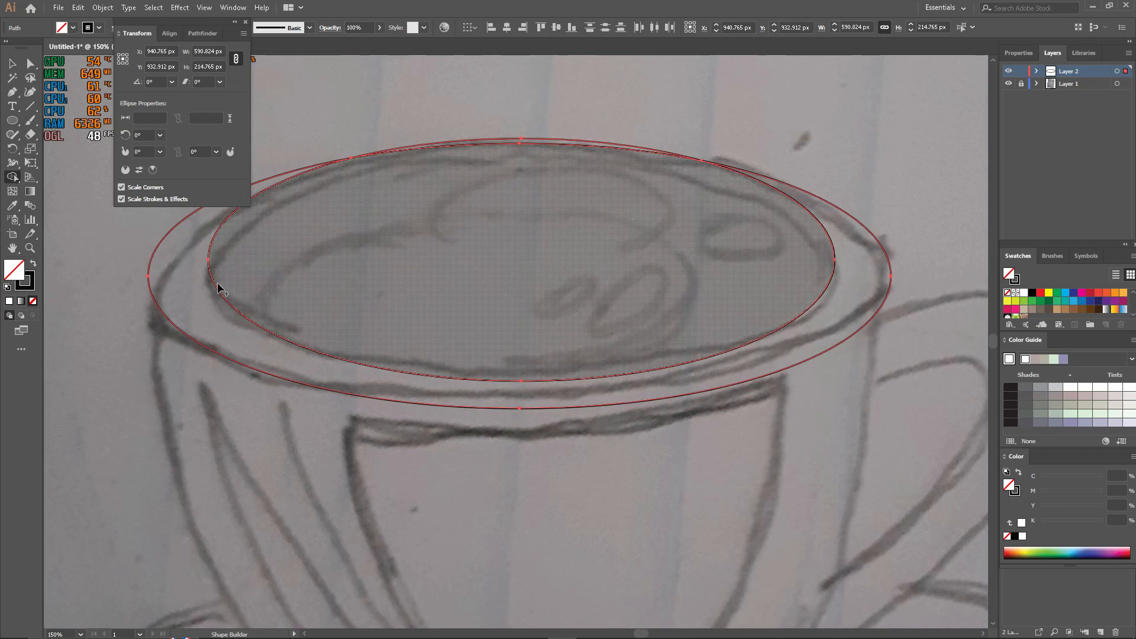
pyautogui.click(219, 286)
pyautogui.press('a')
pyautogui.click(516, 224)
# - Draw a four-point Pen path with straight segments for the cup body, from the outer rim's right end to its left end
pyautogui.scroll(2, 516, 224)
pyautogui.scroll(-5, 517, 230)
pyautogui.hscroll(4, 550, 231)
pyautogui.scroll(1, 591, 219)
pyautogui.press('p')
pyautogui.click(705, 153)
pyautogui.scroll(-6, 698, 290)
pyautogui.click(669, 222)
pyautogui.scroll(-2, 663, 313)
pyautogui.scroll(-1, 659, 325)
pyautogui.scroll(3, 219, 375)
pyautogui.click(229, 301)
pyautogui.scroll(6, 213, 290)
pyautogui.scroll(5, 195, 287)
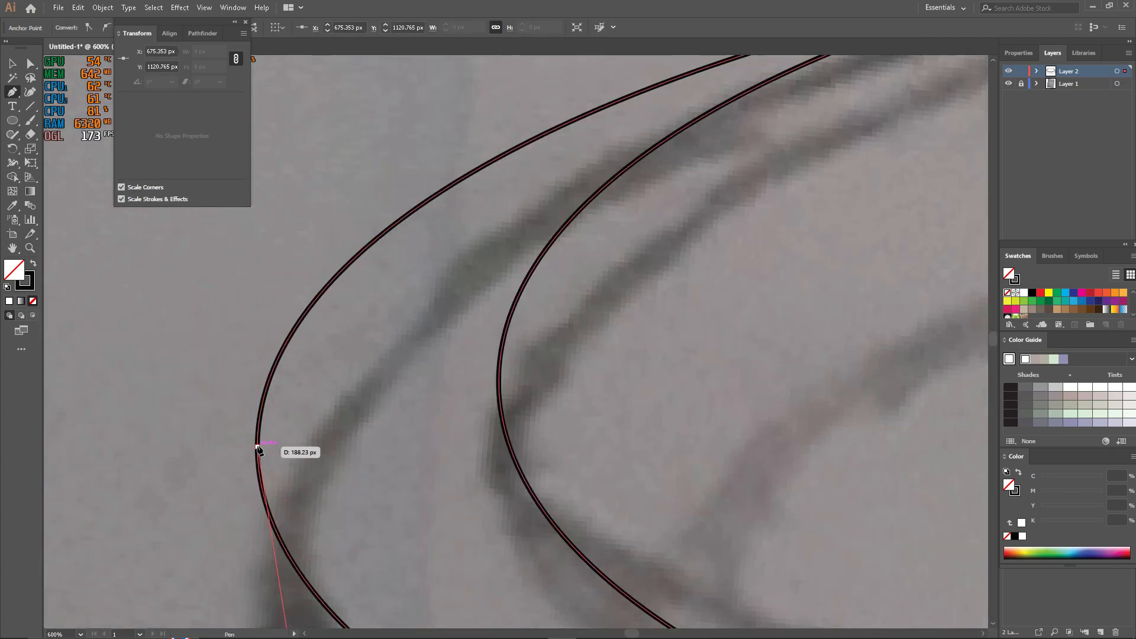
pyautogui.click(259, 451)
pyautogui.scroll(-6, 258, 451)
pyautogui.scroll(-5, 355, 414)
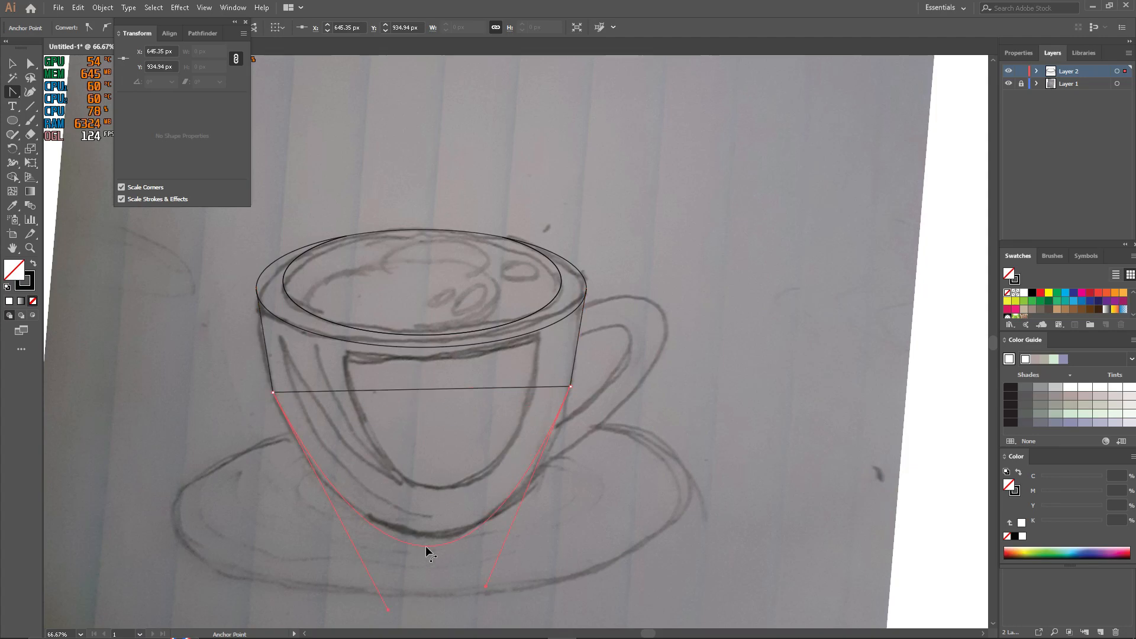
# - Bend the cup body's bottom segment into a round bowl and adjust its lower left side to follow the sketch
pyautogui.moveTo(412, 535); pyautogui.dragTo(532, 480)
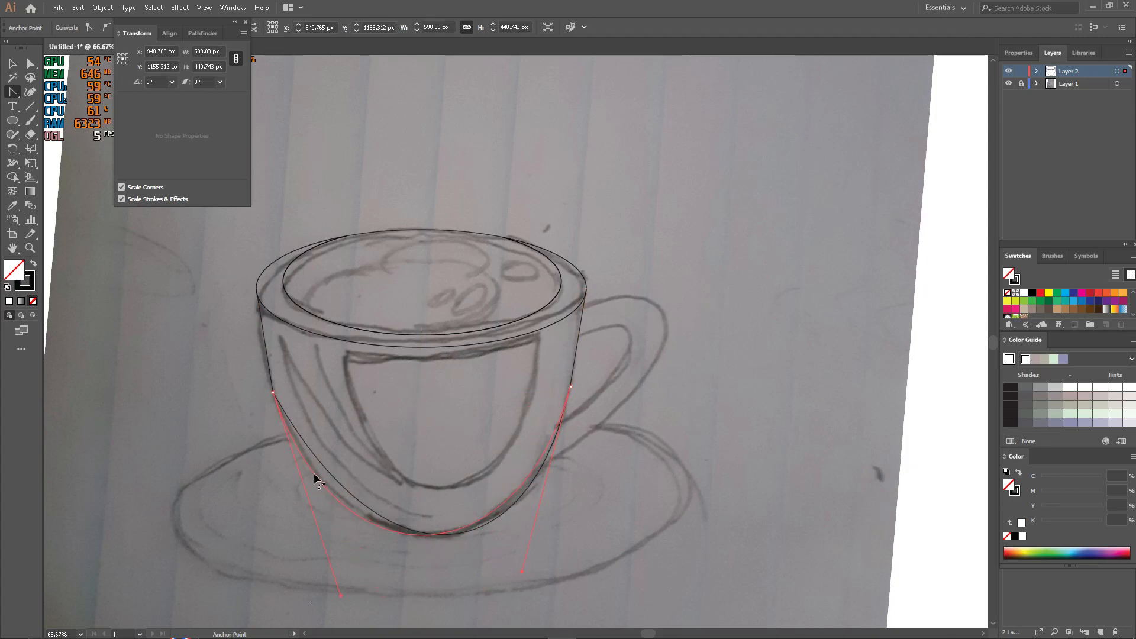
pyautogui.moveTo(314, 473); pyautogui.dragTo(313, 475)
pyautogui.scroll(2, 363, 457)
pyautogui.scroll(-1, 295, 503)
pyautogui.scroll(4, 656, 312)
pyautogui.scroll(-1, 648, 336)
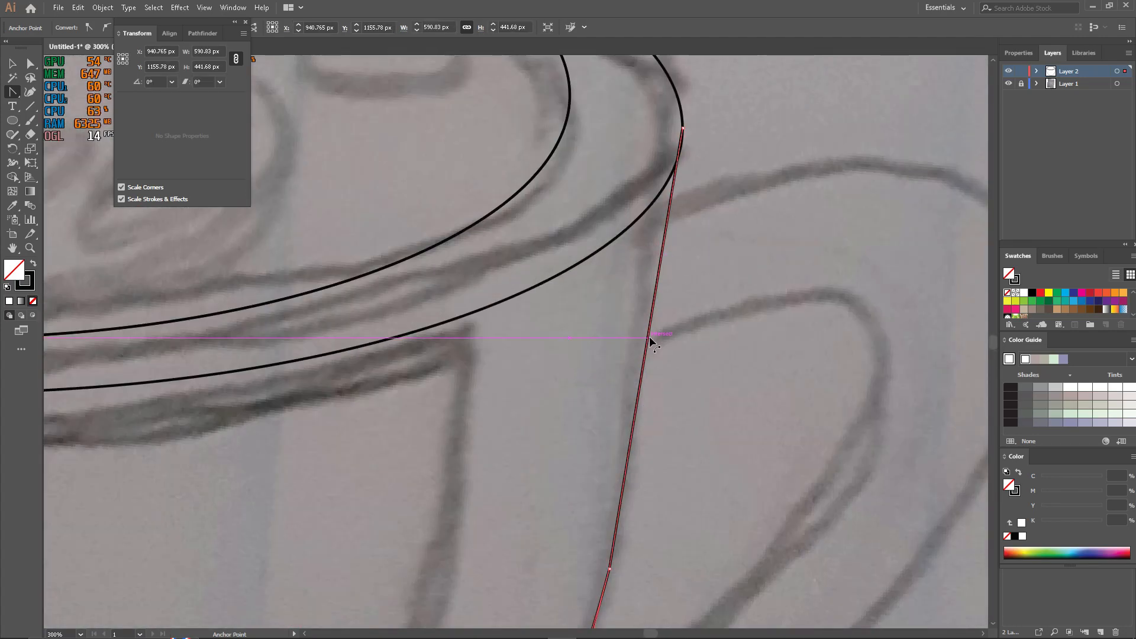
pyautogui.scroll(-5, 652, 336)
pyautogui.scroll(3, 296, 348)
# - Hide and reshow the sketch on Layer 1 to examine the traced cup body, and clear the selection
pyautogui.scroll(-5, 296, 347)
pyautogui.click(1008, 84)
pyautogui.click(1008, 84)
pyautogui.press('a')
pyautogui.click(506, 373)
pyautogui.scroll(3, 347, 430)
pyautogui.press('a')
pyautogui.click(565, 370)
pyautogui.scroll(-2, 360, 476)
pyautogui.scroll(3, 378, 358)
# - Draw the four-point outline of the cup's front panel with the Pen tool and bend its bottom segment downward
pyautogui.press('p')
pyautogui.click(261, 315)
pyautogui.click(727, 284)
pyautogui.scroll(-3, 704, 304)
pyautogui.scroll(3, 414, 384)
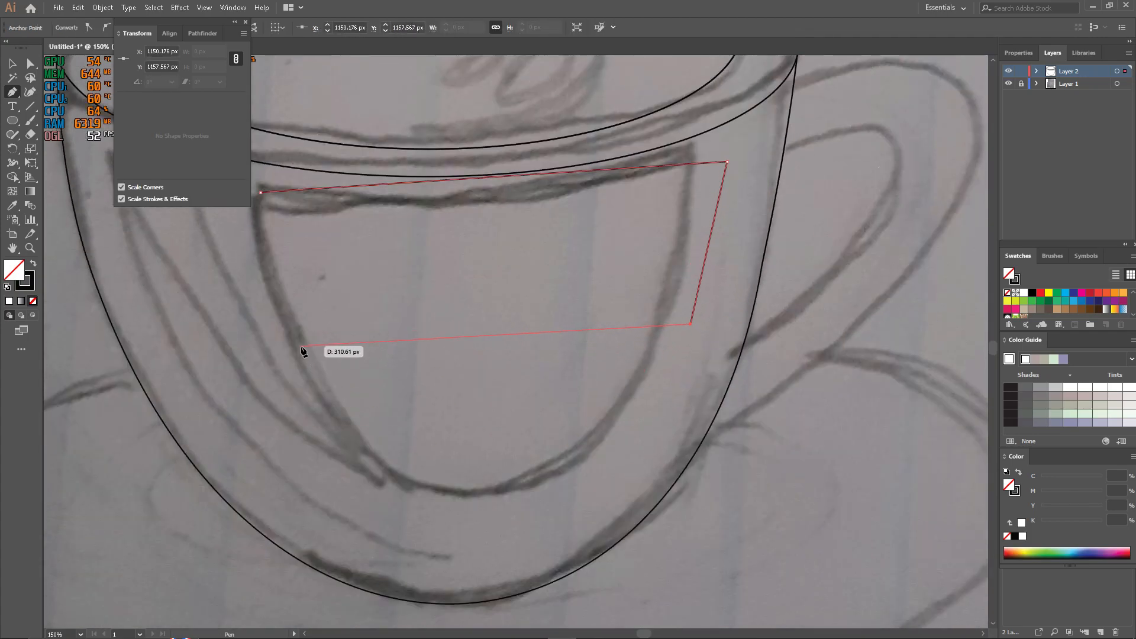
pyautogui.click(299, 349)
pyautogui.moveTo(513, 409); pyautogui.dragTo(514, 591)
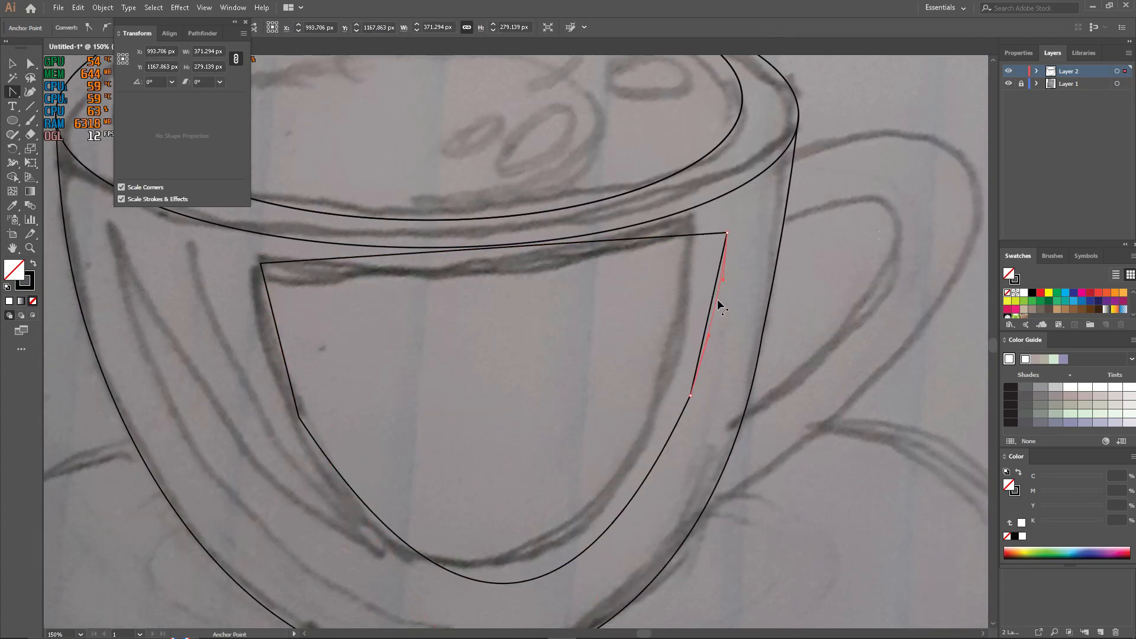
# - Curve the front panel's top edge and left side along the sketch, redoing the left bend, and deselect the outline
pyautogui.moveTo(501, 254); pyautogui.dragTo(497, 283)
pyautogui.moveTo(286, 385); pyautogui.dragTo(274, 379)
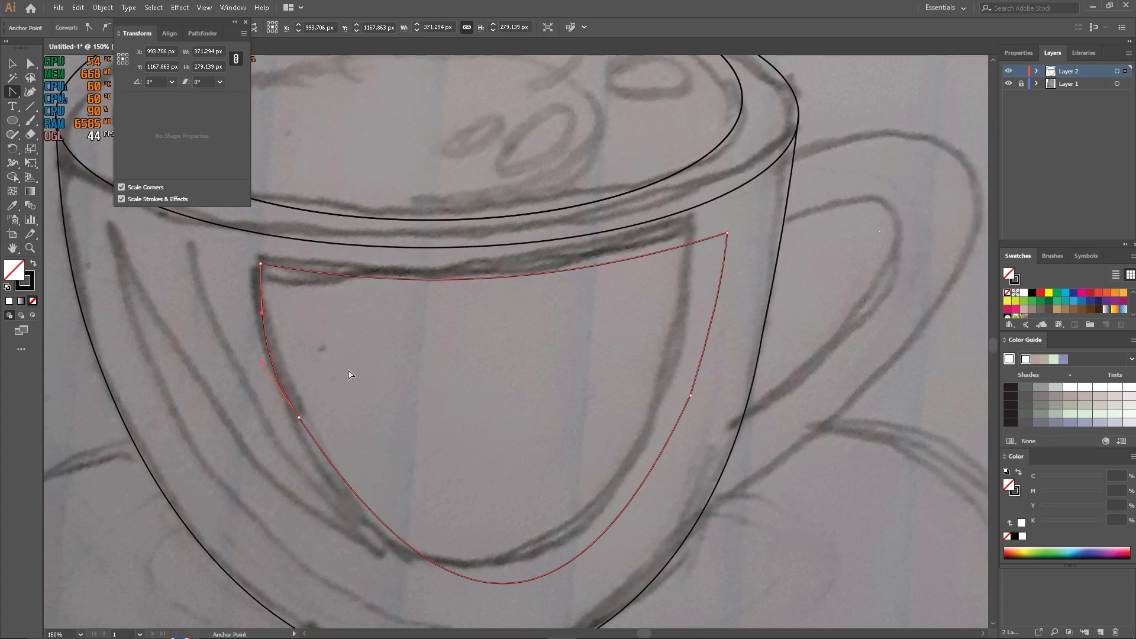
pyautogui.hotkey('ctrl', 'z')
pyautogui.moveTo(279, 336); pyautogui.dragTo(267, 341)
pyautogui.hotkey('shift', 'c')
pyautogui.press('a')
pyautogui.click(320, 385)
# - Toggle the visibility of Layer 1 to examine the front panel tracing against the sketch
pyautogui.scroll(-2, 324, 387)
pyautogui.scroll(1, 332, 382)
pyautogui.click(1009, 82)
pyautogui.click(1009, 83)
pyautogui.scroll(-4, 392, 364)
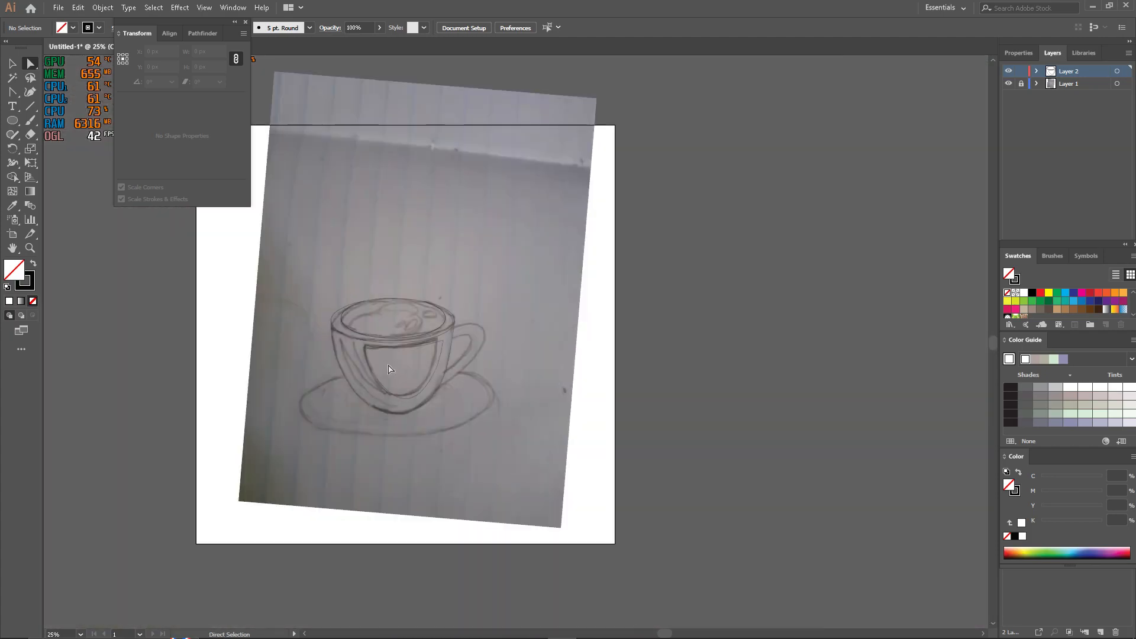
# - Draw a straight-segment Pen path for the handle's outer edge, from below the right rim to the cup's lower right side
pyautogui.scroll(4, 349, 397)
pyautogui.scroll(3, 750, 277)
pyautogui.click(774, 226)
pyautogui.scroll(-2, 798, 223)
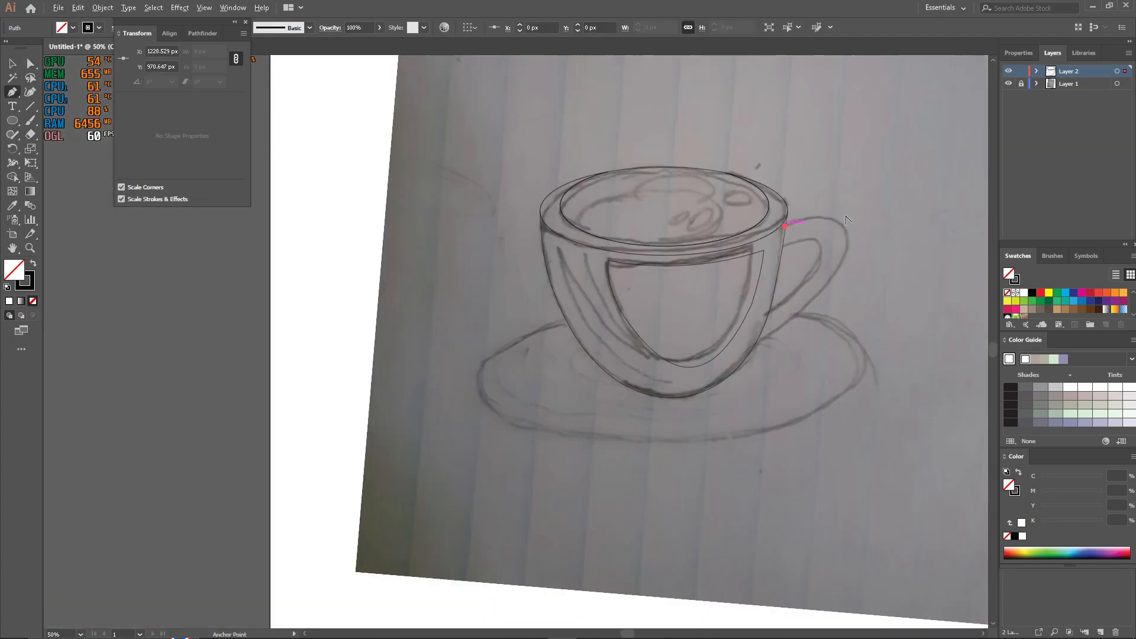
pyautogui.scroll(4, 828, 218)
pyautogui.click(736, 228)
pyautogui.scroll(-3, 769, 236)
pyautogui.click(823, 262)
pyautogui.scroll(-3, 710, 325)
pyautogui.click(441, 441)
pyautogui.scroll(2, 503, 402)
pyautogui.hotkey('shift', 'c')
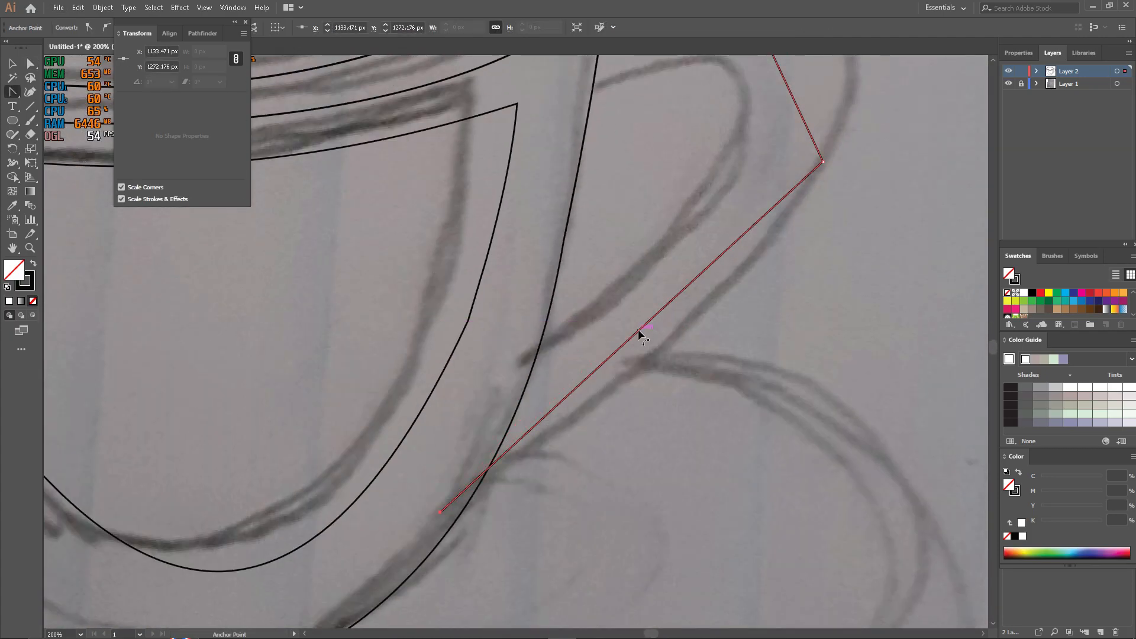
# - Bend the outer handle path's segments into smooth curves that follow the sketched handle, and deselect the path
pyautogui.moveTo(639, 331); pyautogui.dragTo(668, 350)
pyautogui.scroll(5, 769, 314)
pyautogui.moveTo(845, 183); pyautogui.dragTo(848, 185)
pyautogui.scroll(5, 769, 207)
pyautogui.moveTo(669, 230); pyautogui.dragTo(663, 219)
pyautogui.scroll(-5, 663, 221)
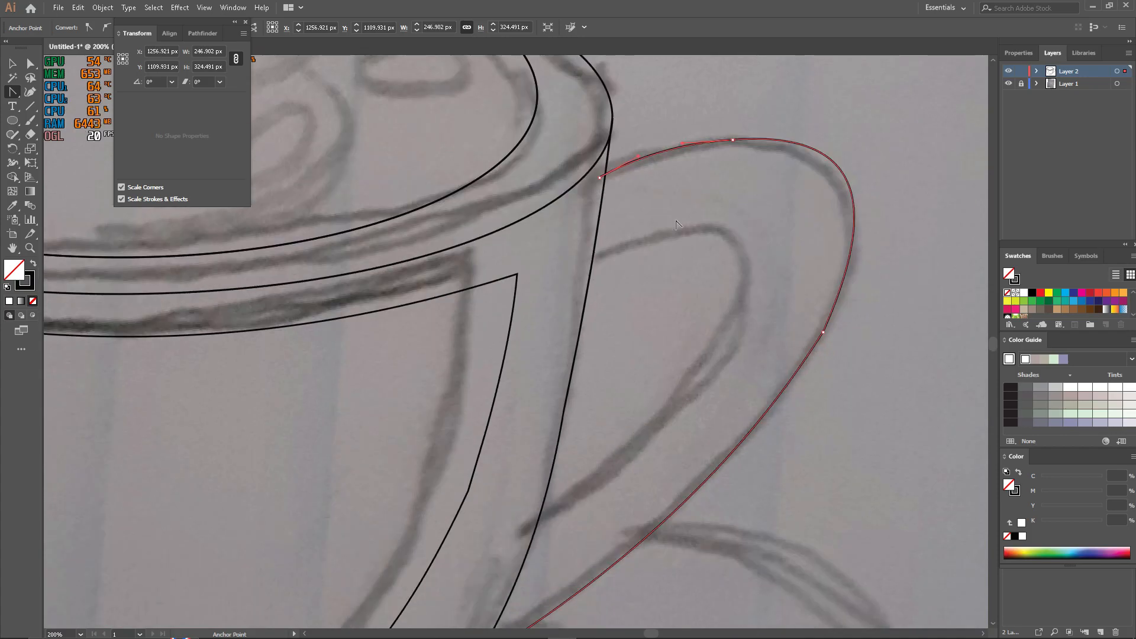
pyautogui.press('a')
pyautogui.click(582, 373)
pyautogui.press('p')
pyautogui.click(571, 249)
pyautogui.click(670, 215)
pyautogui.click(744, 293)
pyautogui.scroll(-2, 651, 367)
pyautogui.scroll(2, 654, 337)
pyautogui.moveTo(709, 254); pyautogui.dragTo(737, 233)
pyautogui.hotkey('ctrl', 'z')
pyautogui.hotkey('ctrl', 'z')
pyautogui.hotkey('ctrl', 'z')
pyautogui.hotkey('ctrl', 'z')
pyautogui.scroll(1, 671, 230)
pyautogui.hotkey('ctrl', 'z')
pyautogui.hotkey('ctrl', 'z')
# - Draw a four-point Pen path with straight segments for the handle's inner edge, overlapping the cup body at both ends
pyautogui.press('p')
pyautogui.click(569, 268)
pyautogui.click(666, 232)
pyautogui.click(738, 318)
pyautogui.scroll(-3, 651, 355)
pyautogui.click(507, 412)
pyautogui.hotkey('shift', 'c')
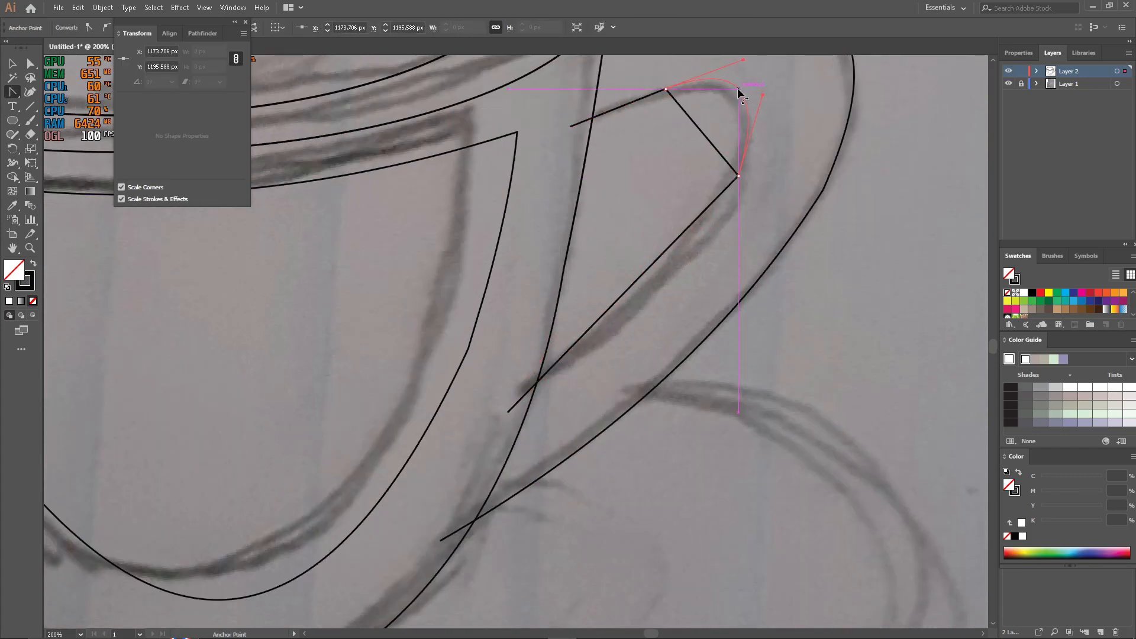
# - Curve the inner handle path's segments to match the sketched inner edge of the handle, and deselect the path
pyautogui.moveTo(739, 89); pyautogui.dragTo(739, 90)
pyautogui.scroll(-5, 697, 142)
pyautogui.moveTo(686, 158); pyautogui.dragTo(701, 174)
pyautogui.scroll(12, 686, 183)
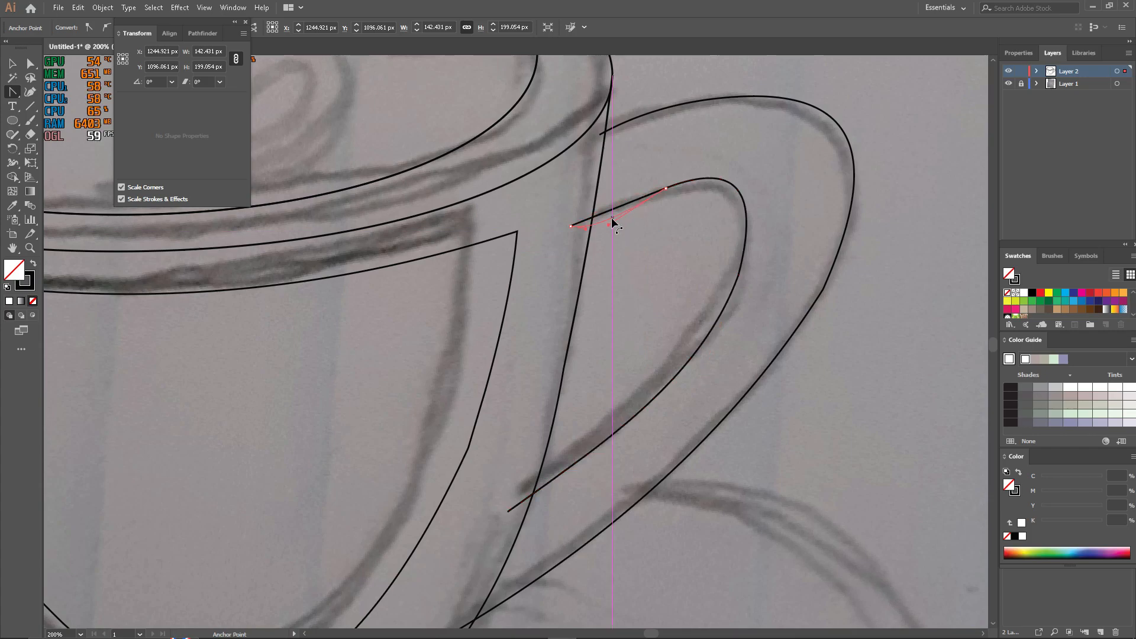
pyautogui.press('a')
pyautogui.click(769, 255)
pyautogui.scroll(-4, 742, 255)
pyautogui.scroll(2, 582, 312)
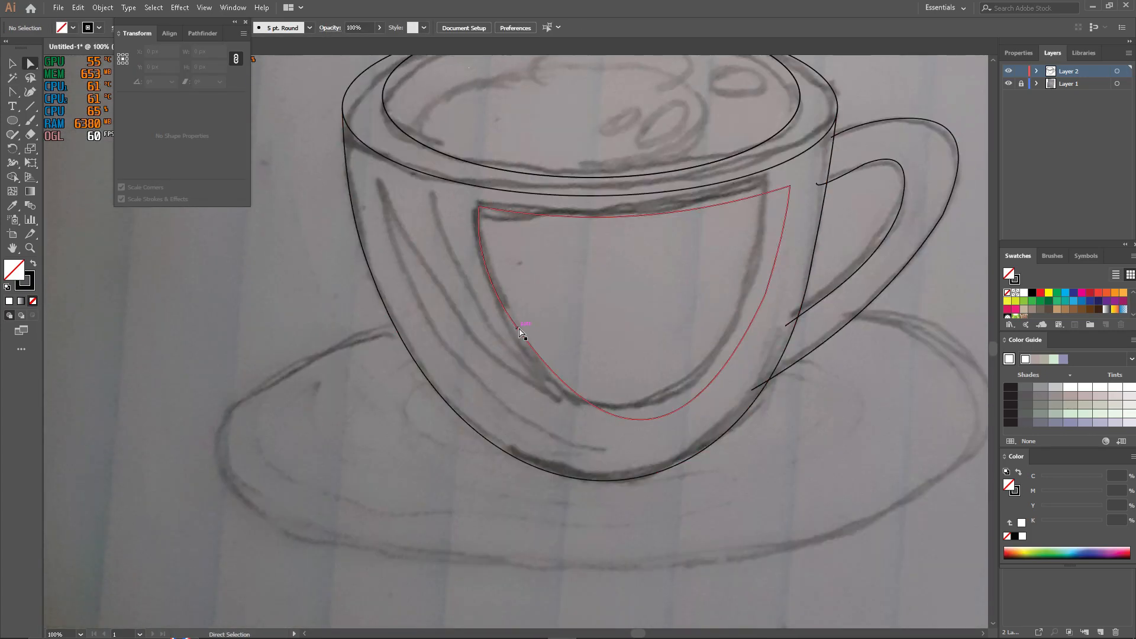
# - Connect the cup's left rim end to the front panel's upper left corner with a line curved parallel to the rim
pyautogui.scroll(1, 513, 333)
pyautogui.press('p')
pyautogui.scroll(3, 340, 194)
pyautogui.click(351, 73)
pyautogui.scroll(-3, 379, 95)
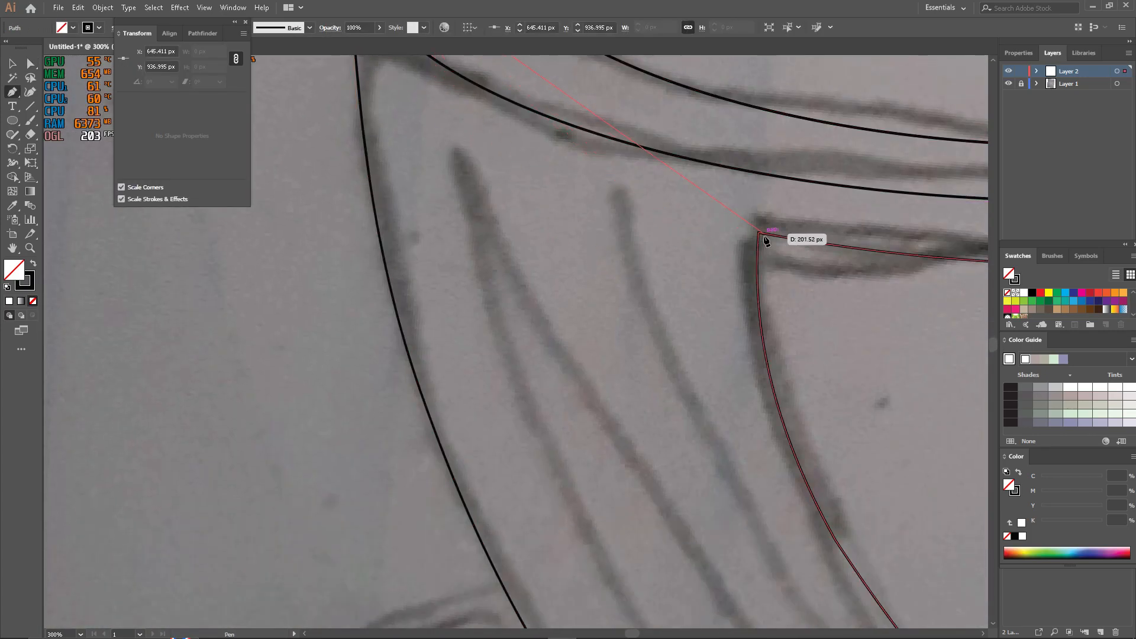
pyautogui.click(758, 233)
pyautogui.scroll(3, 751, 236)
pyautogui.moveTo(538, 231); pyautogui.dragTo(453, 289)
pyautogui.press('a')
pyautogui.click(284, 250)
pyautogui.scroll(-2, 284, 251)
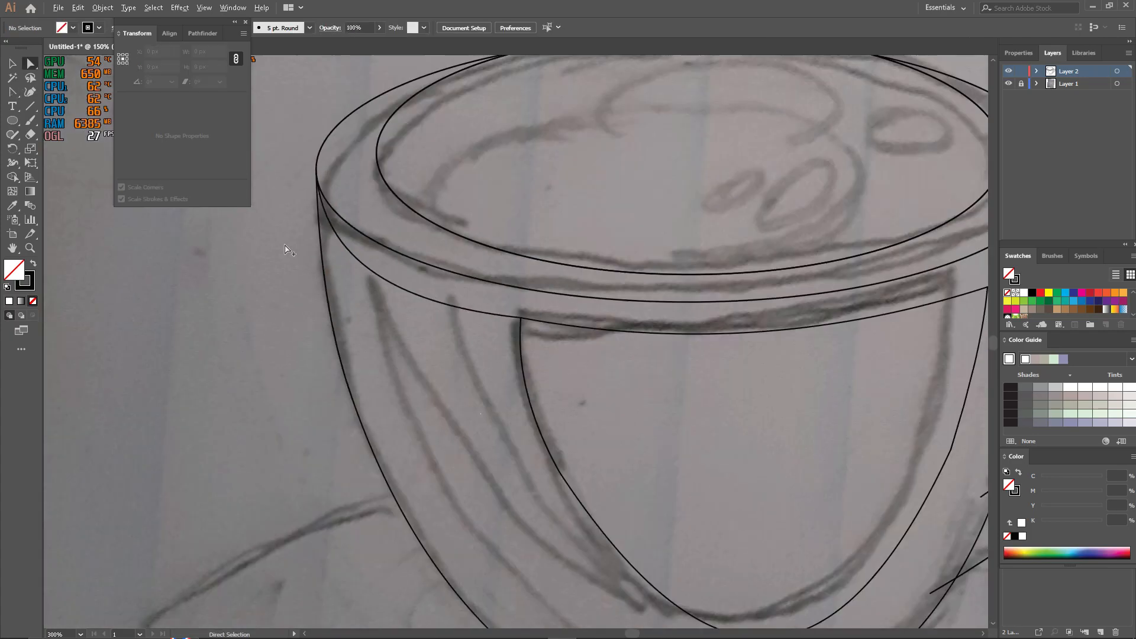
# - Adjust the bend of the curve between the left rim and the front panel with the Anchor Point tool, and deselect it
pyautogui.hotkey('shift', 'c')
pyautogui.click(362, 206)
pyautogui.hotkey('shift', 'c')
pyautogui.moveTo(363, 206); pyautogui.dragTo(368, 200)
pyautogui.press('a')
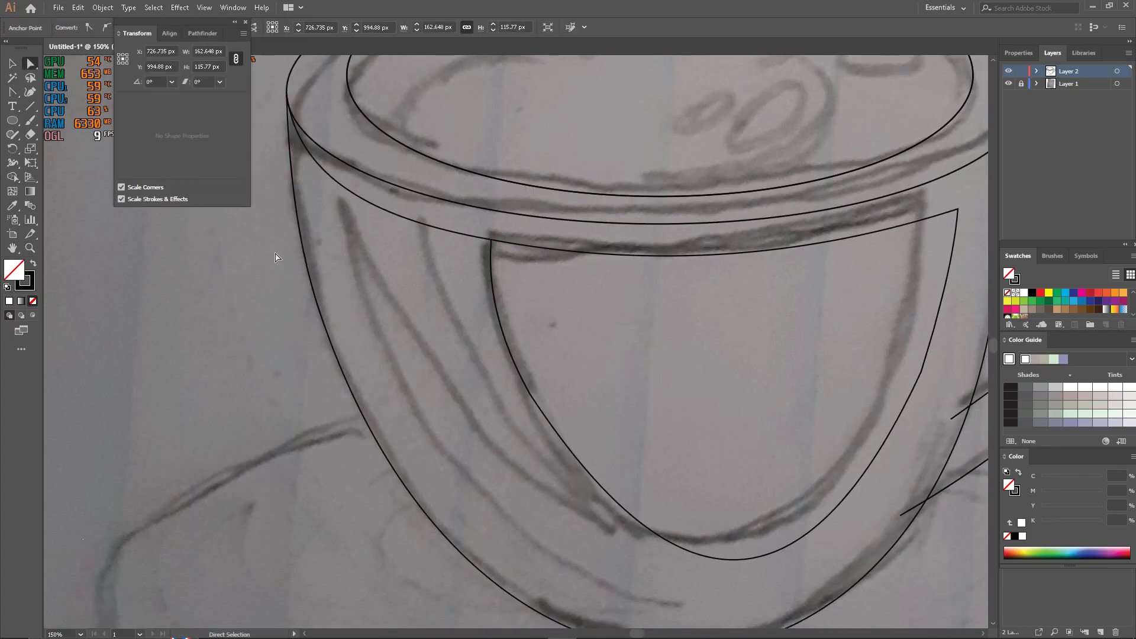
pyautogui.click(277, 253)
# - Try to trace a curved line from the curve under the left rim down to the front panel's bottom edge
pyautogui.scroll(-4, 284, 248)
pyautogui.scroll(3, 350, 172)
pyautogui.scroll(-3, 423, 180)
pyautogui.click(422, 160)
pyautogui.scroll(-4, 425, 164)
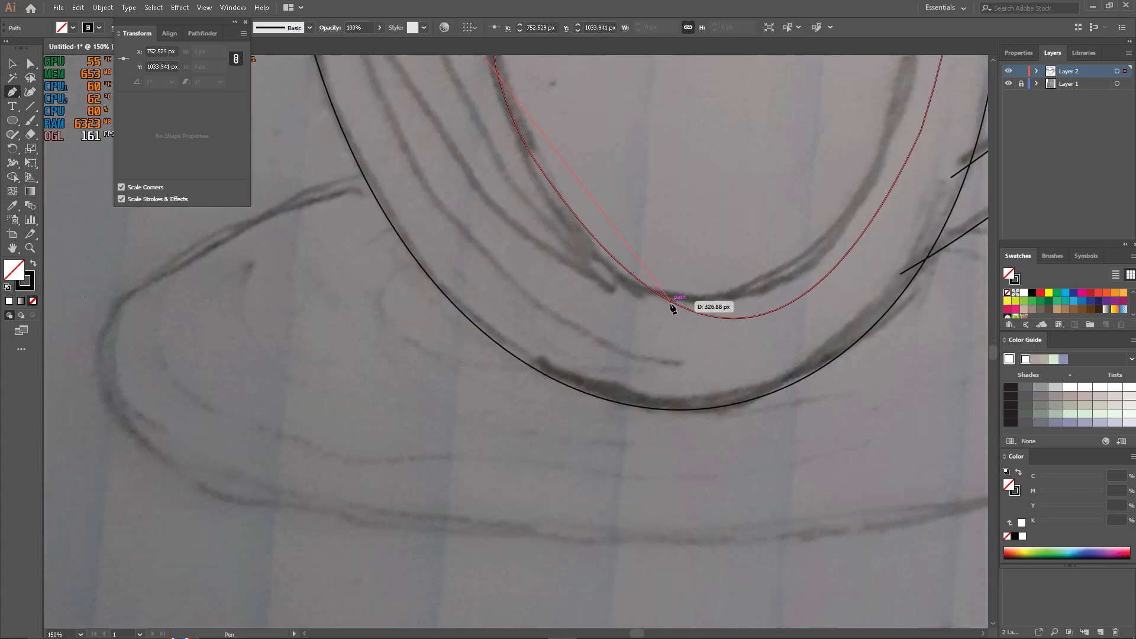
pyautogui.click(671, 307)
pyautogui.scroll(2, 651, 296)
pyautogui.hotkey('shift', 'c')
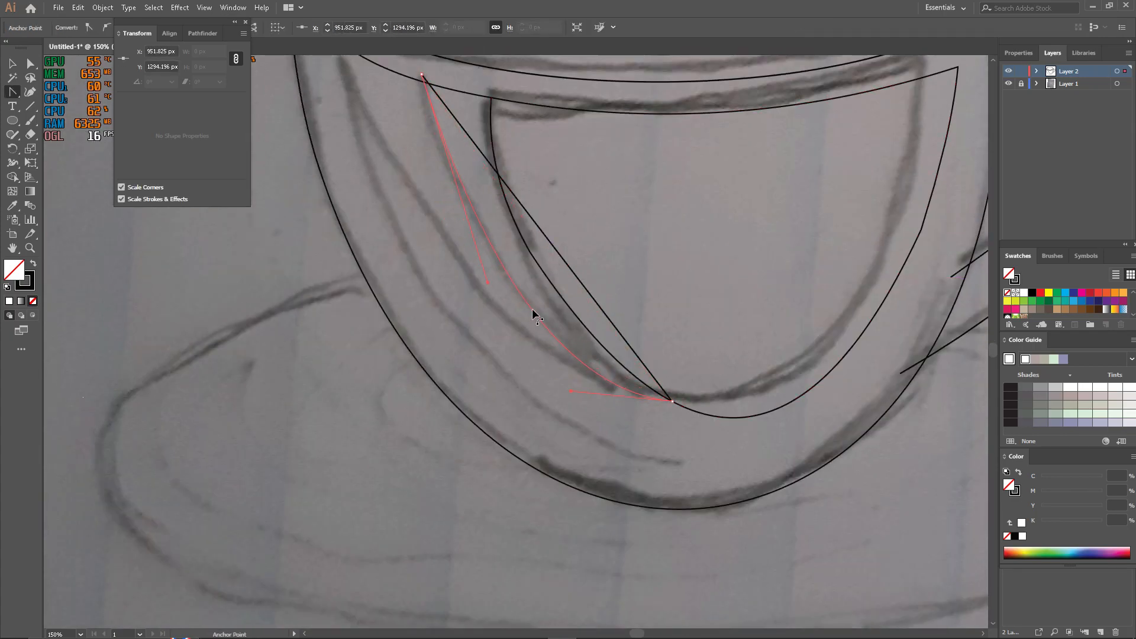
pyautogui.moveTo(507, 267); pyautogui.dragTo(506, 267)
pyautogui.press('a')
pyautogui.click(329, 248)
# - Reshape the front panel's left side closer to the sketch, undo the last change, and clear the selection
pyautogui.scroll(-4, 329, 249)
pyautogui.scroll(4, 343, 243)
pyautogui.scroll(-3, 400, 302)
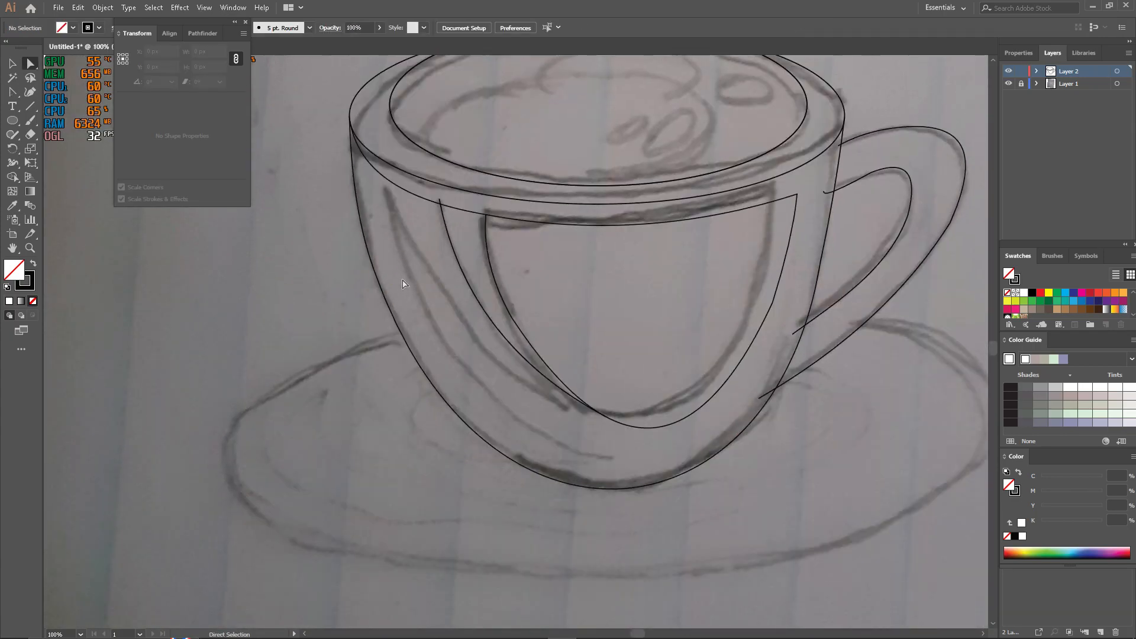
pyautogui.scroll(2, 366, 225)
pyautogui.scroll(-2, 234, 270)
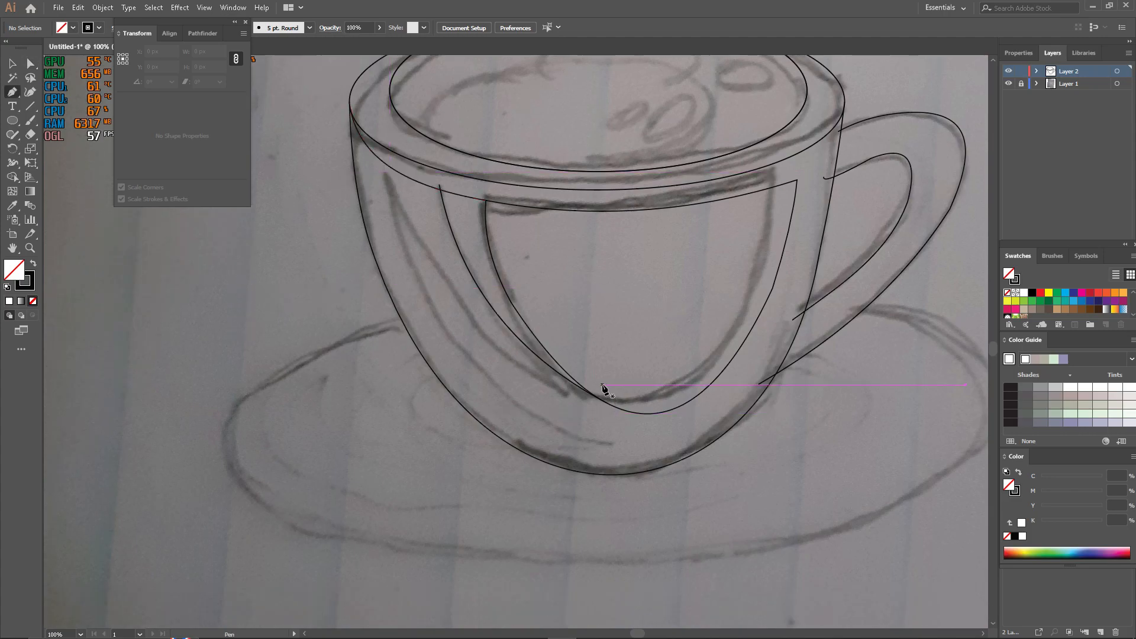
pyautogui.click(489, 302)
pyautogui.hotkey('shift', 'c')
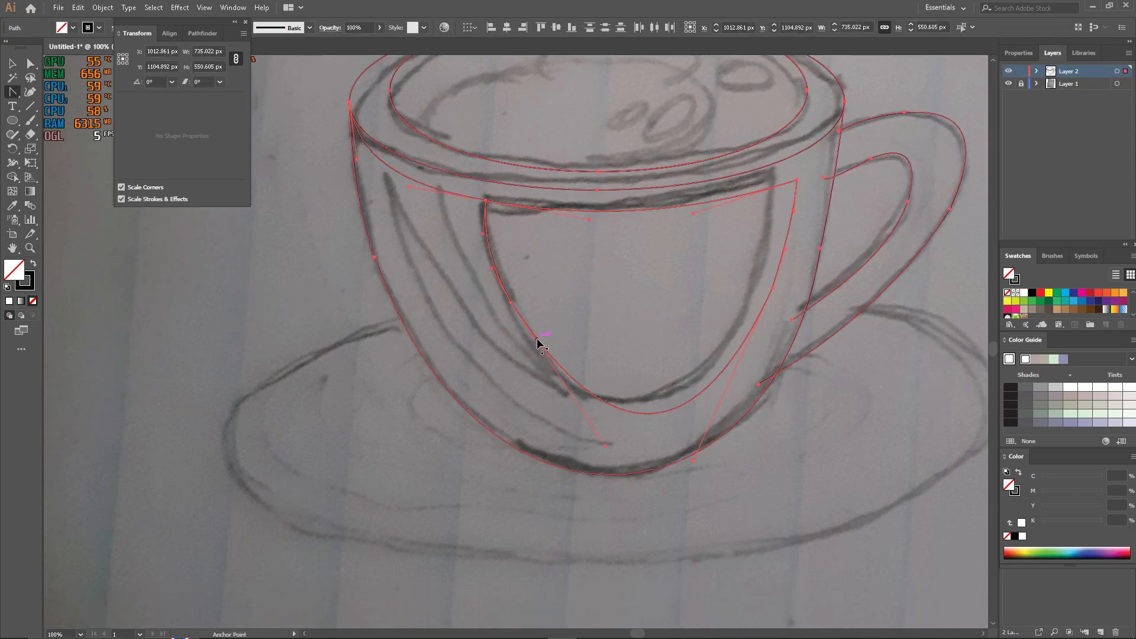
pyautogui.moveTo(524, 338); pyautogui.dragTo(504, 309)
pyautogui.press('a')
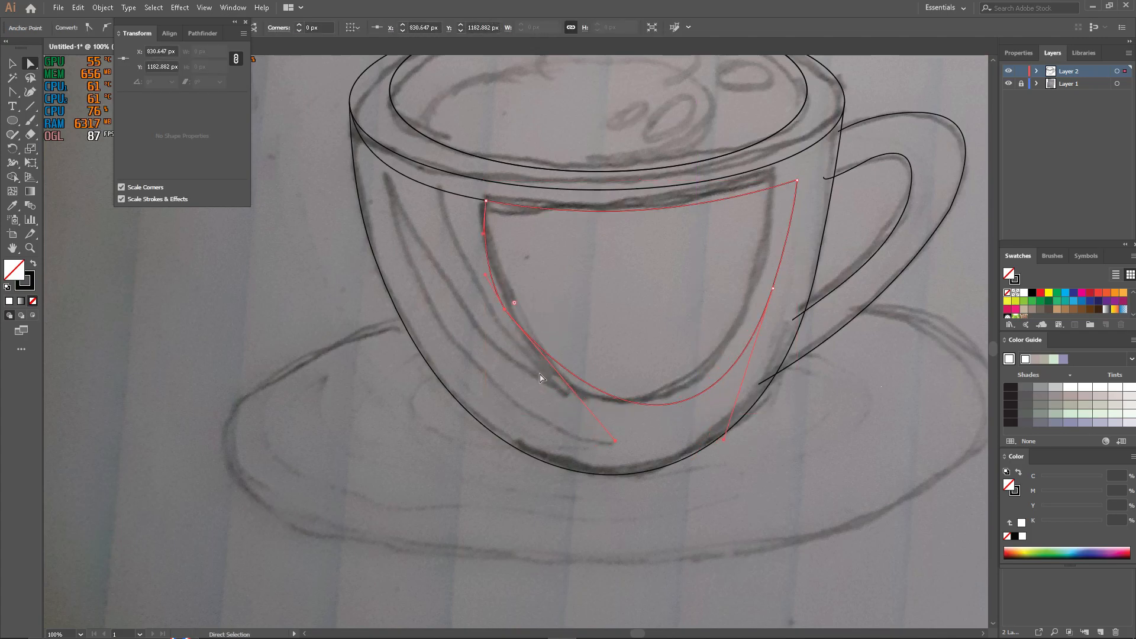
pyautogui.hotkey('ctrl', 'z')
pyautogui.click(338, 352)
# - Trace the sketched inner line from the curve under the left rim to the front panel's bottom edge and bend it
pyautogui.scroll(-1, 338, 352)
pyautogui.scroll(1, 400, 331)
pyautogui.click(436, 205)
pyautogui.scroll(1, 384, 217)
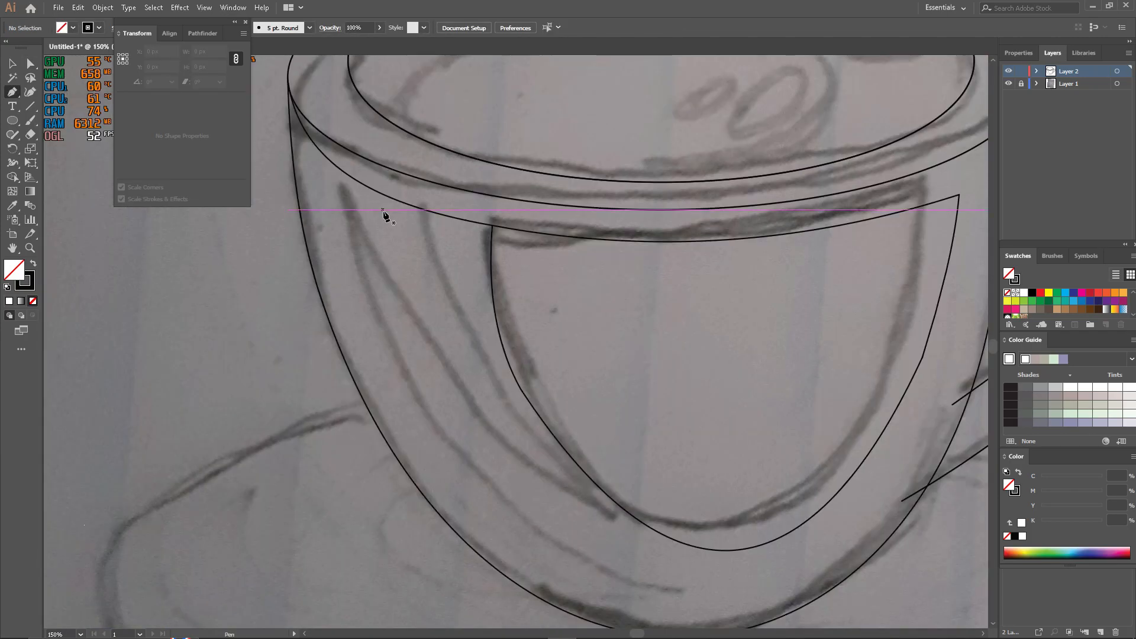
pyautogui.click(417, 198)
pyautogui.scroll(-3, 417, 200)
pyautogui.click(631, 430)
pyautogui.hotkey('shift', 'c')
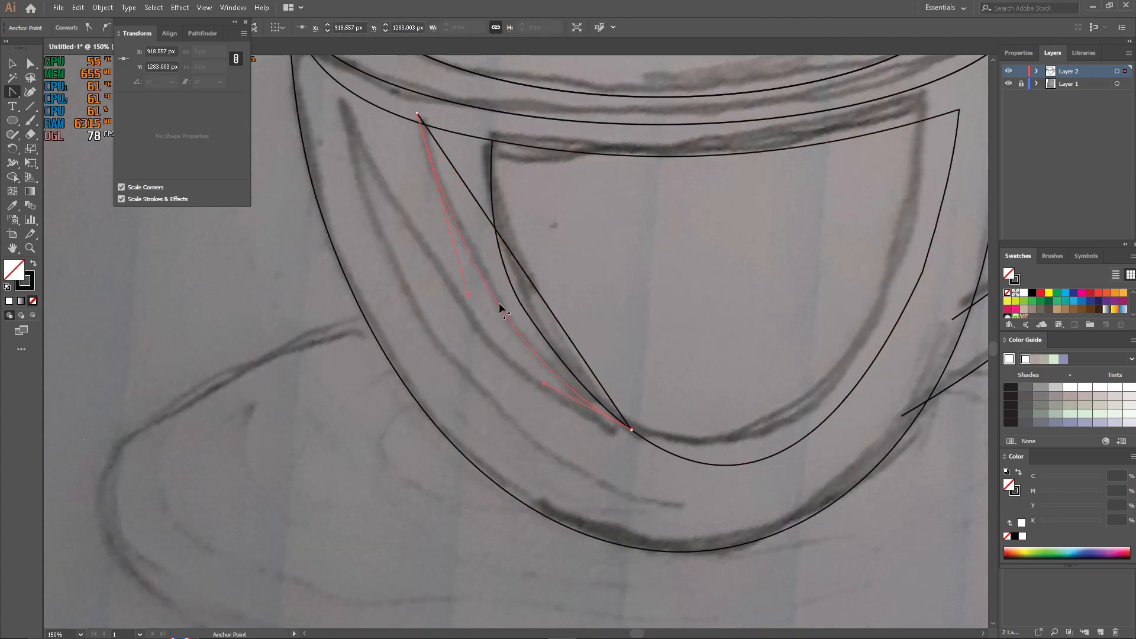
pyautogui.press('p')
pyautogui.scroll(-3, 479, 299)
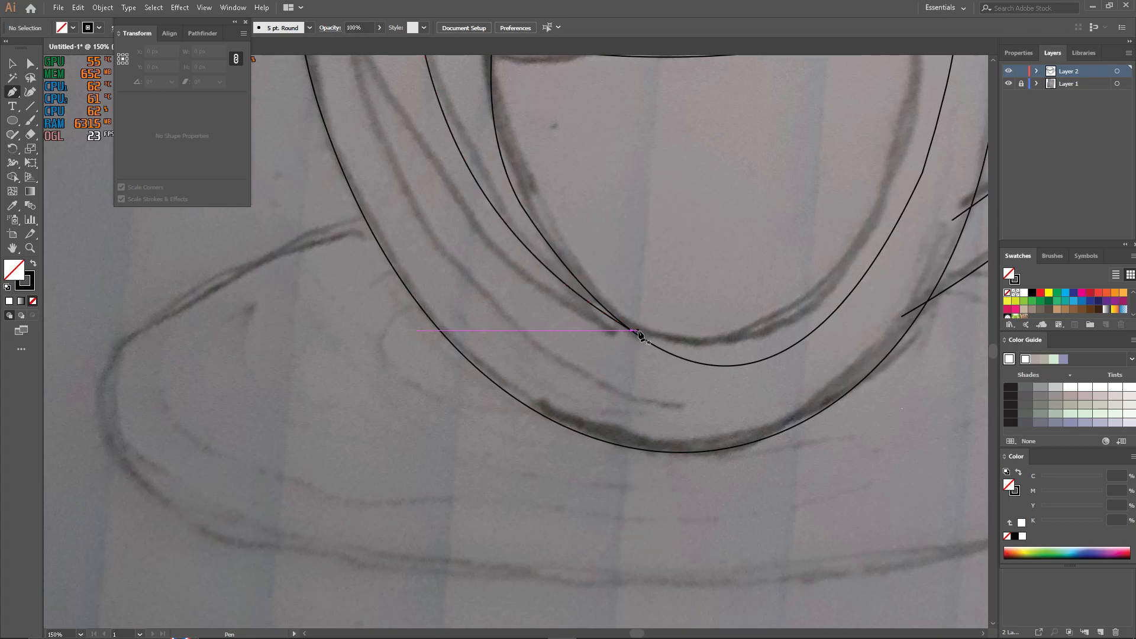
# - Draw a second inner line from the front panel's lower edge up to the curve under the left rim, and bend it to the sketch
pyautogui.click(637, 331)
pyautogui.scroll(4, 638, 333)
pyautogui.click(338, 135)
pyautogui.hotkey('shift', 'c')
pyautogui.moveTo(445, 360); pyautogui.dragTo(460, 363)
pyautogui.press('p')
pyautogui.scroll(-3, 337, 133)
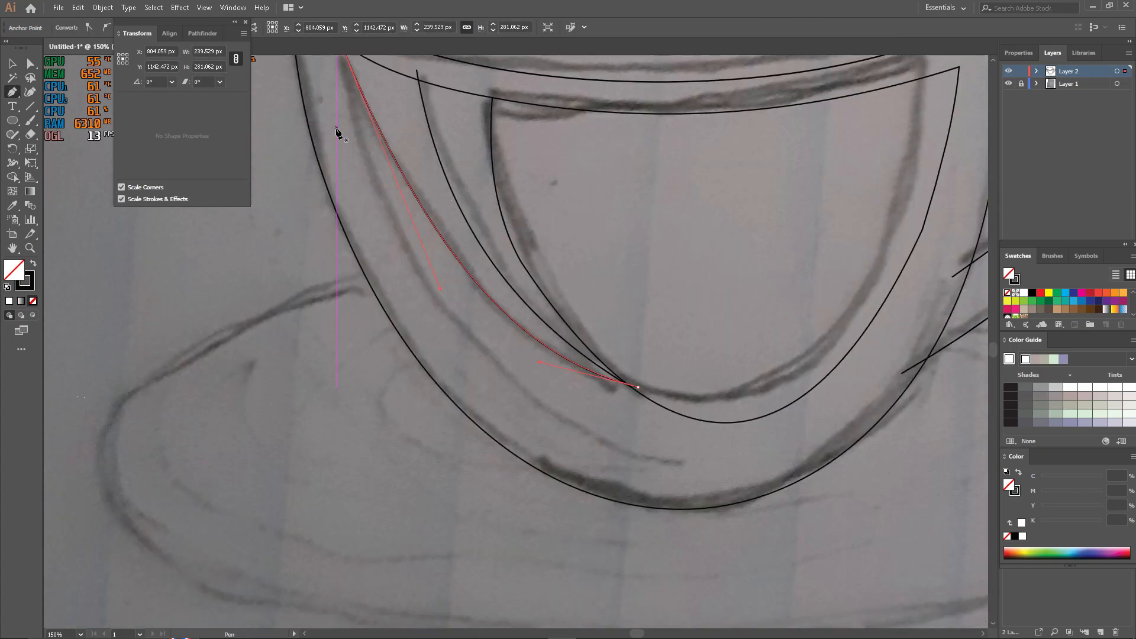
# - Trace the outer inner line from under the left rim down to the cup's bottom outline, bend it to the sketch, and deselect it
pyautogui.scroll(2, 337, 132)
pyautogui.scroll(5, 339, 94)
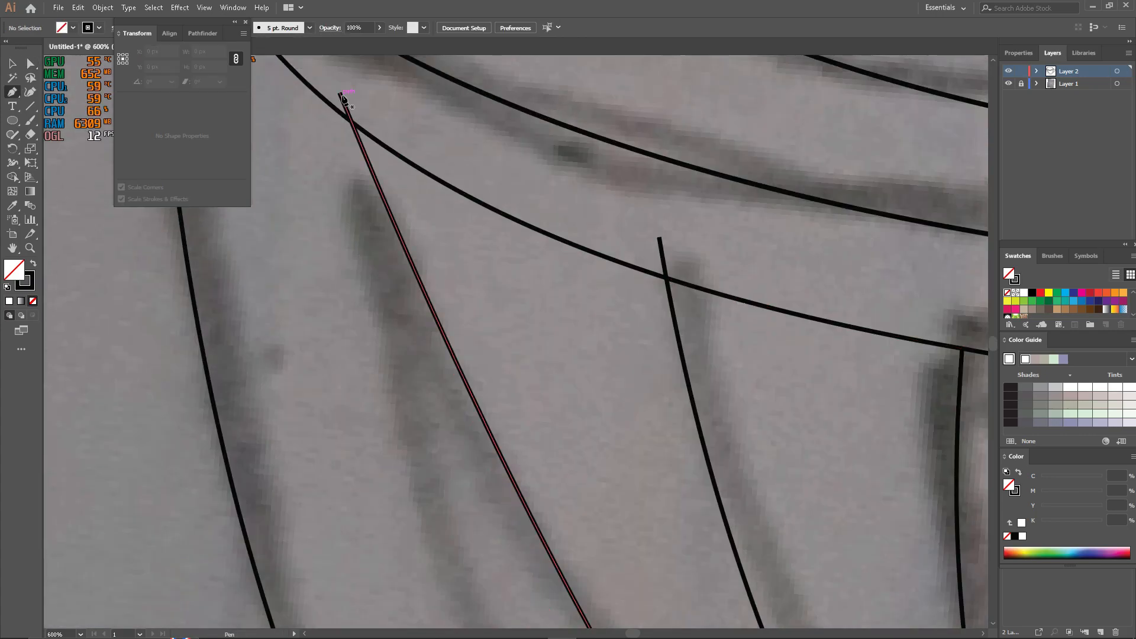
pyautogui.scroll(-1, 342, 97)
pyautogui.press('p')
pyautogui.scroll(-5, 350, 112)
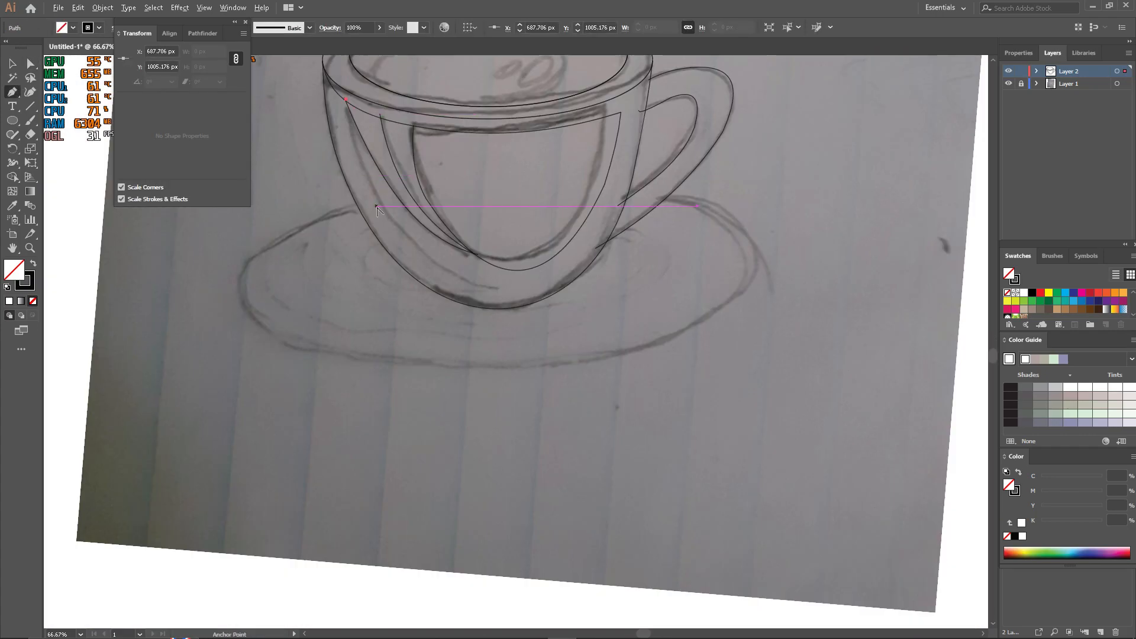
pyautogui.scroll(5, 662, 323)
pyautogui.scroll(-4, 658, 319)
pyautogui.scroll(3, 594, 236)
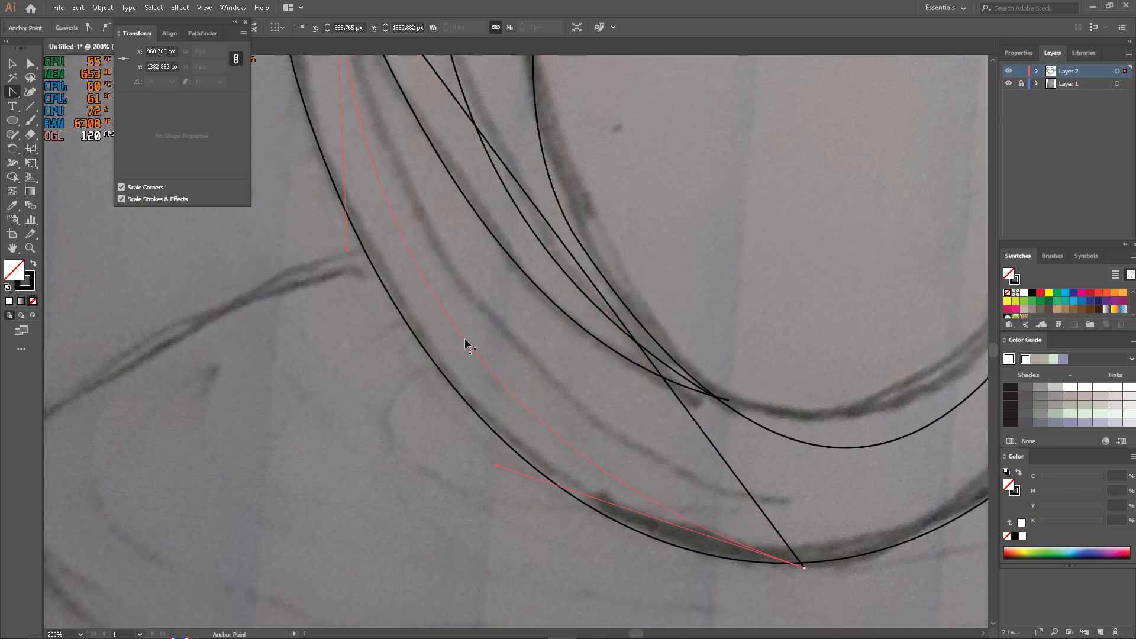
pyautogui.moveTo(465, 339); pyautogui.dragTo(463, 343)
pyautogui.press('a')
pyautogui.click(251, 229)
# - Remove the overhanging ends of the two inner lines where they cross the curve under the left rim
pyautogui.scroll(-3, 250, 230)
pyautogui.scroll(6, 322, 153)
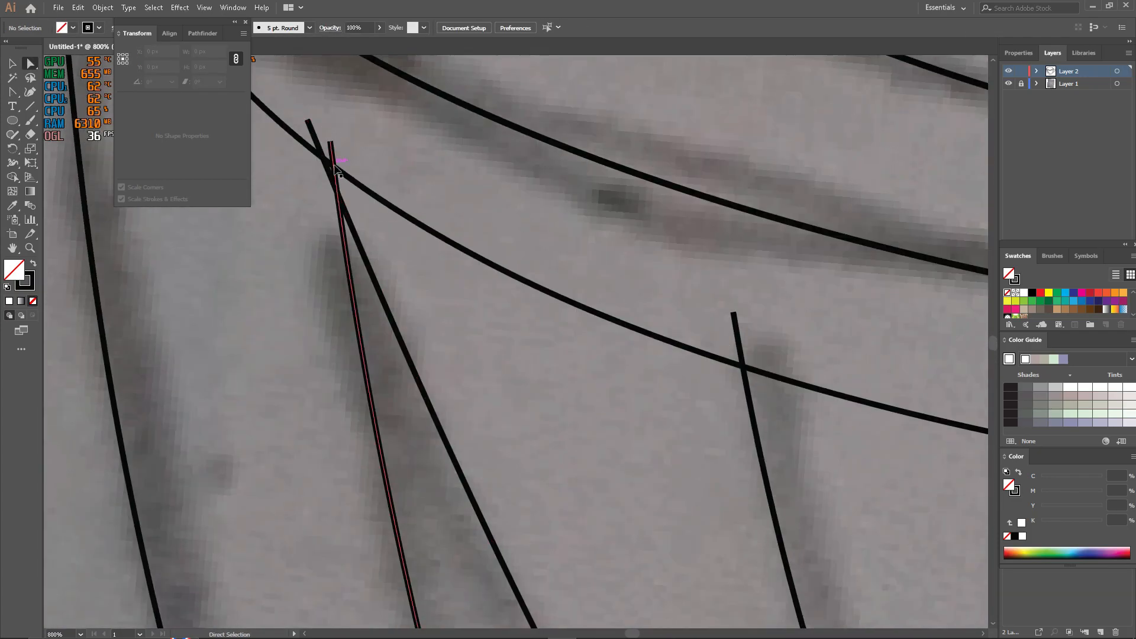
pyautogui.scroll(-5, 335, 170)
pyautogui.scroll(5, 376, 316)
pyautogui.click(386, 300)
pyautogui.press('Delete')
pyautogui.click(383, 302)
pyautogui.press('Delete')
pyautogui.scroll(-3, 301, 360)
pyautogui.scroll(2, 237, 344)
# - Draw a line from the left rim corner down to the outermost inner line, bend it slightly, and deselect it
pyautogui.press('p')
pyautogui.click(219, 220)
pyautogui.scroll(-10, 239, 284)
pyautogui.click(602, 511)
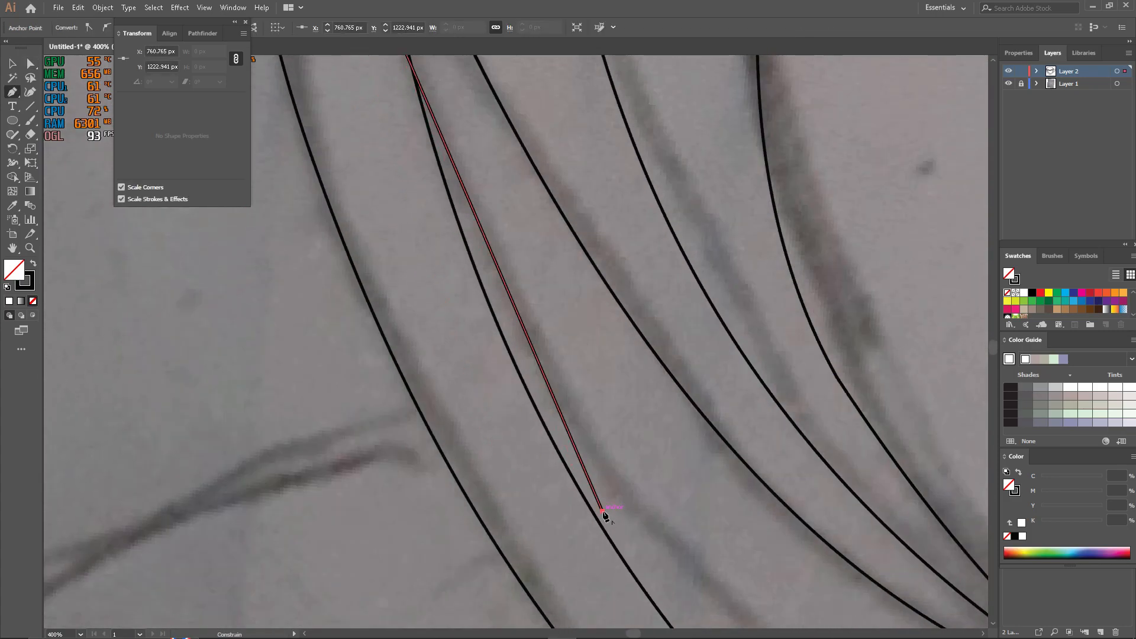
pyautogui.moveTo(450, 247); pyautogui.dragTo(450, 246)
pyautogui.scroll(-3, 450, 247)
pyautogui.scroll(3, 450, 247)
pyautogui.press('a')
pyautogui.click(418, 328)
# - Split the crossing outlines with Shape Builder and delete the overhanging end of the innermost line above the curve under the rim
pyautogui.hotkey('ctrl', 'a')
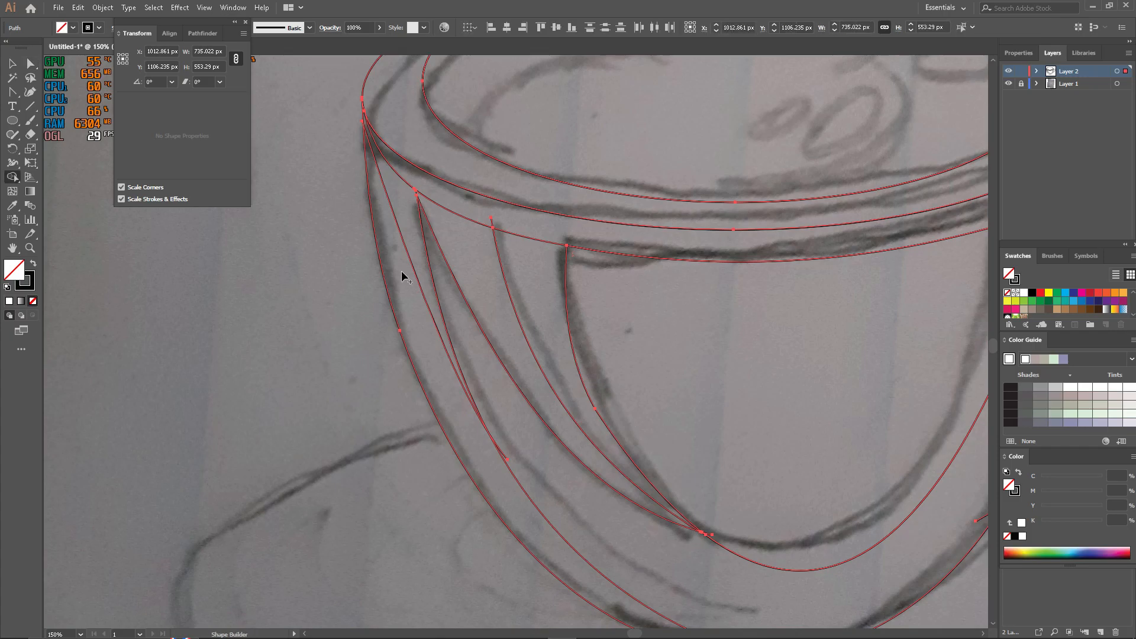
pyautogui.hotkey('shift', 'm')
pyautogui.press('a')
pyautogui.scroll(5, 502, 491)
pyautogui.click(524, 238)
pyautogui.click(509, 232)
pyautogui.press('Delete')
pyautogui.scroll(-4, 502, 332)
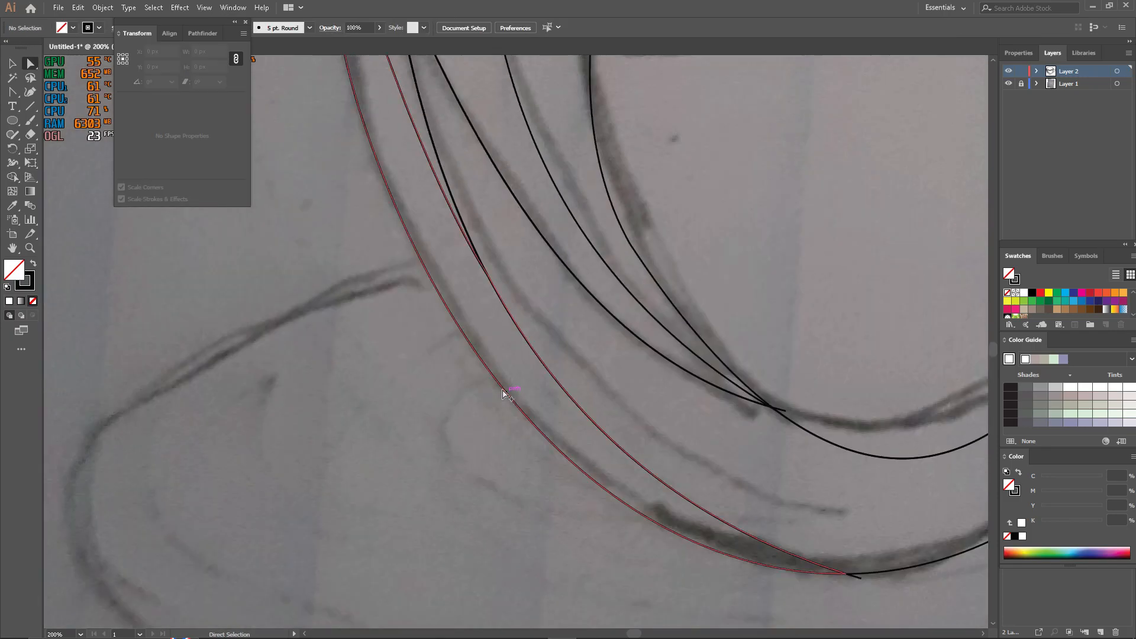
# - Delete the remaining overhanging ends of the inner lines on the cup's left side
pyautogui.scroll(4, 787, 405)
pyautogui.click(589, 372)
pyautogui.press('Delete')
pyautogui.scroll(-5, 589, 374)
pyautogui.scroll(4, 468, 191)
pyautogui.click(558, 520)
pyautogui.press('Delete')
pyautogui.scroll(-1, 322, 347)
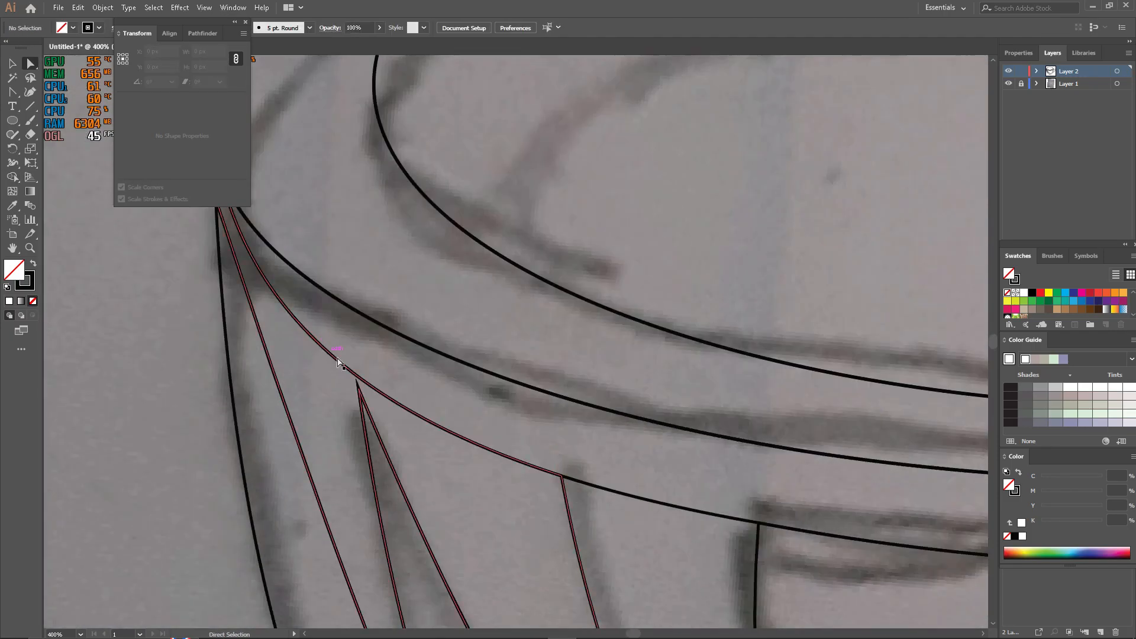
# - Delete the surplus line segments beside the left rim and near the front panel's upper-right corner, and undo the last change
pyautogui.click(215, 266)
pyautogui.press('Delete')
pyautogui.scroll(-5, 254, 327)
pyautogui.scroll(3, 425, 375)
pyautogui.scroll(-2, 426, 375)
pyautogui.click(947, 223)
pyautogui.press('Delete')
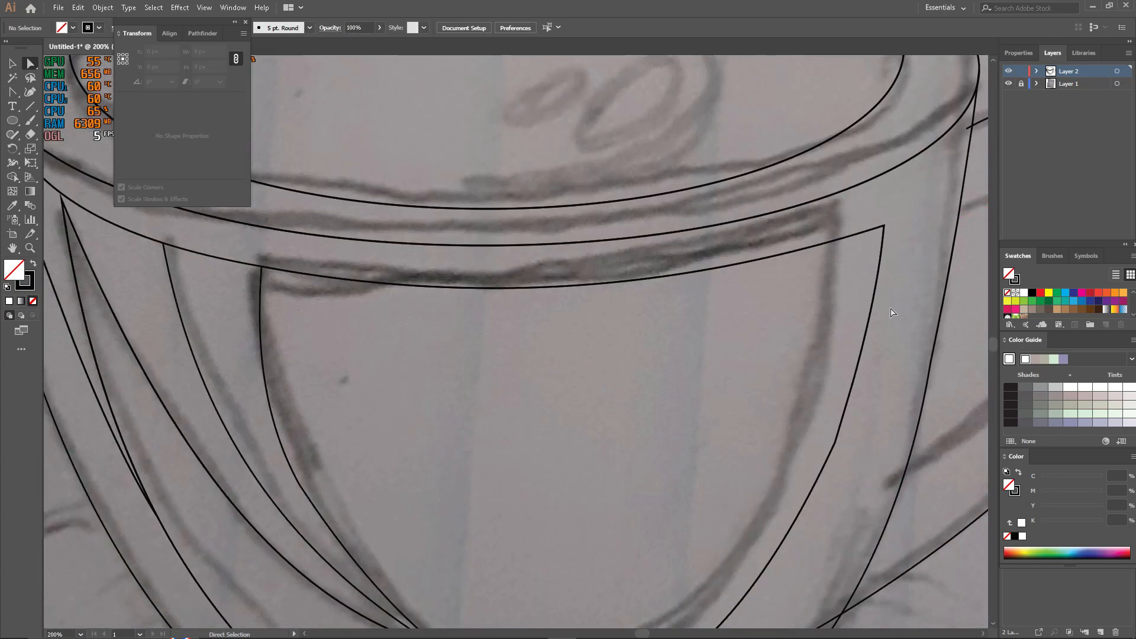
pyautogui.scroll(-5, 892, 307)
pyautogui.scroll(6, 947, 308)
pyautogui.hotkey('ctrl', 'z')
pyautogui.scroll(-2, 593, 219)
pyautogui.scroll(2, 594, 219)
# - Build the handle region with Shape Builder and delete the upper end of the inner handle line that crosses into the cup body
pyautogui.hotkey('ctrl', 'a')
pyautogui.hotkey('shift', 'm')
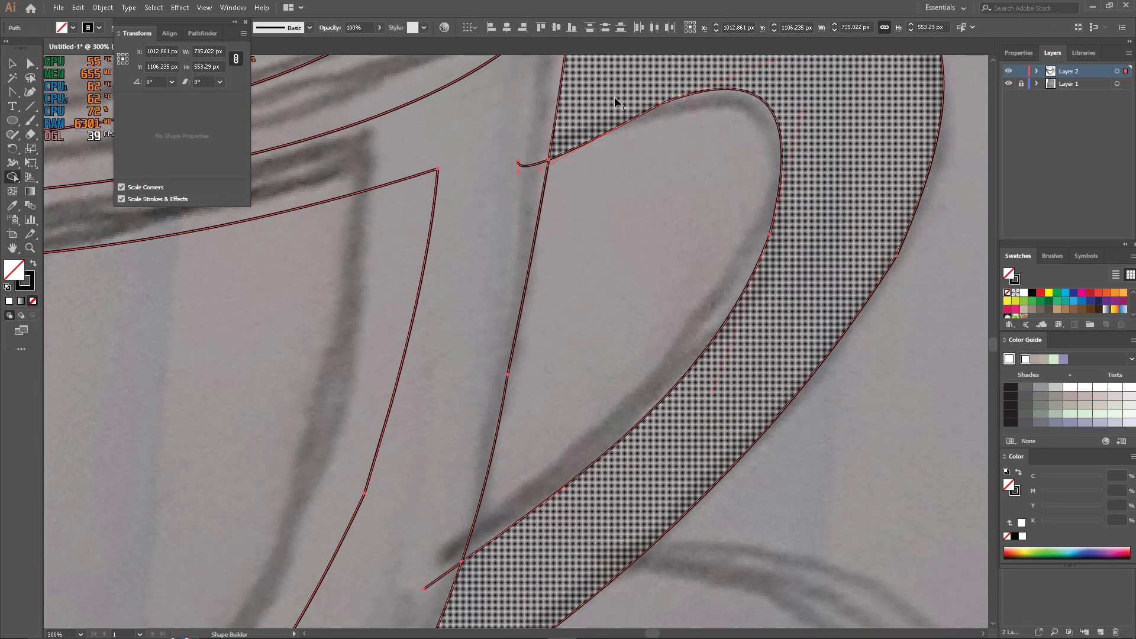
pyautogui.click(616, 104)
pyautogui.press('a')
pyautogui.click(582, 189)
pyautogui.click(531, 168)
pyautogui.press('Delete')
# - Delete the lower ends of the inner and outer handle lines that extend into the cup body
pyautogui.scroll(-2, 520, 201)
pyautogui.click(542, 280)
pyautogui.press('Delete')
pyautogui.scroll(3, 491, 358)
pyautogui.click(504, 410)
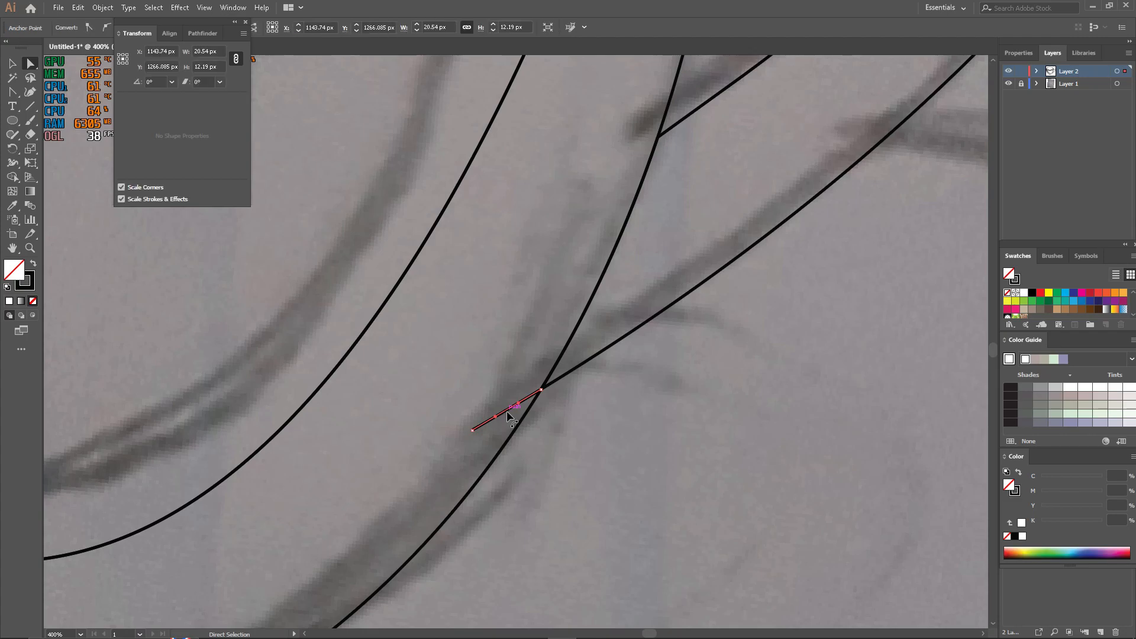
pyautogui.press('Delete')
# - Check the traced outlines with the sketch layer briefly hidden, and show the layer again
pyautogui.scroll(2, 563, 361)
pyautogui.scroll(-4, 604, 189)
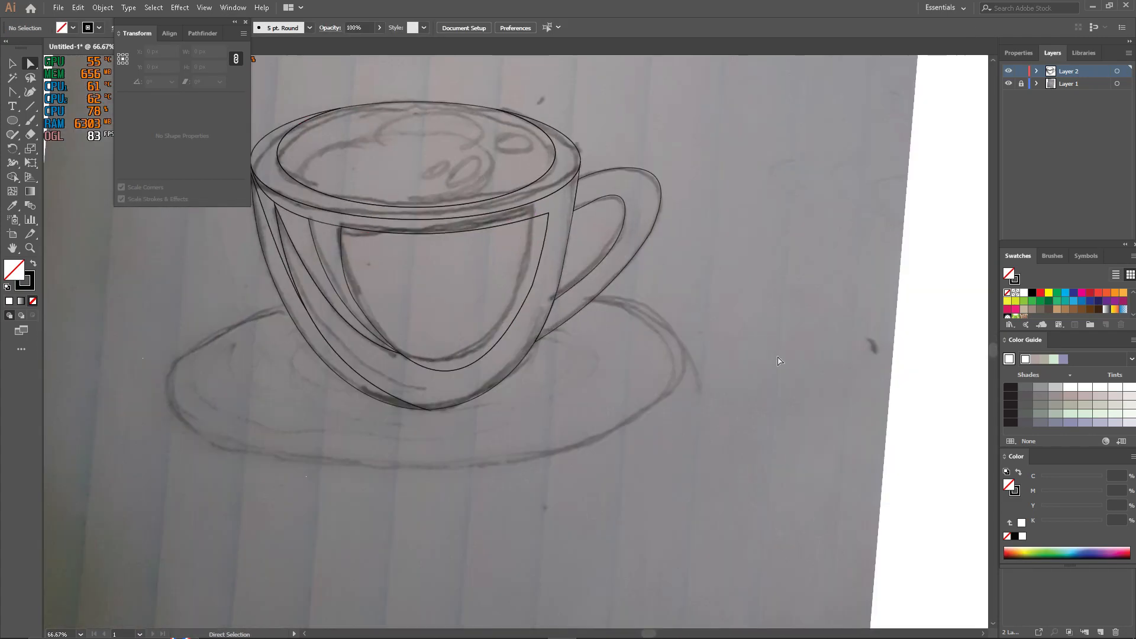
pyautogui.click(1009, 84)
pyautogui.click(1012, 83)
# - Trace the sketched right edge of the front panel from its top edge to its bottom curve, bend it, and deselect it
pyautogui.press('p')
pyautogui.scroll(2, 523, 232)
pyautogui.click(535, 216)
pyautogui.scroll(-2, 527, 228)
pyautogui.click(316, 484)
pyautogui.hotkey('shift', 'c')
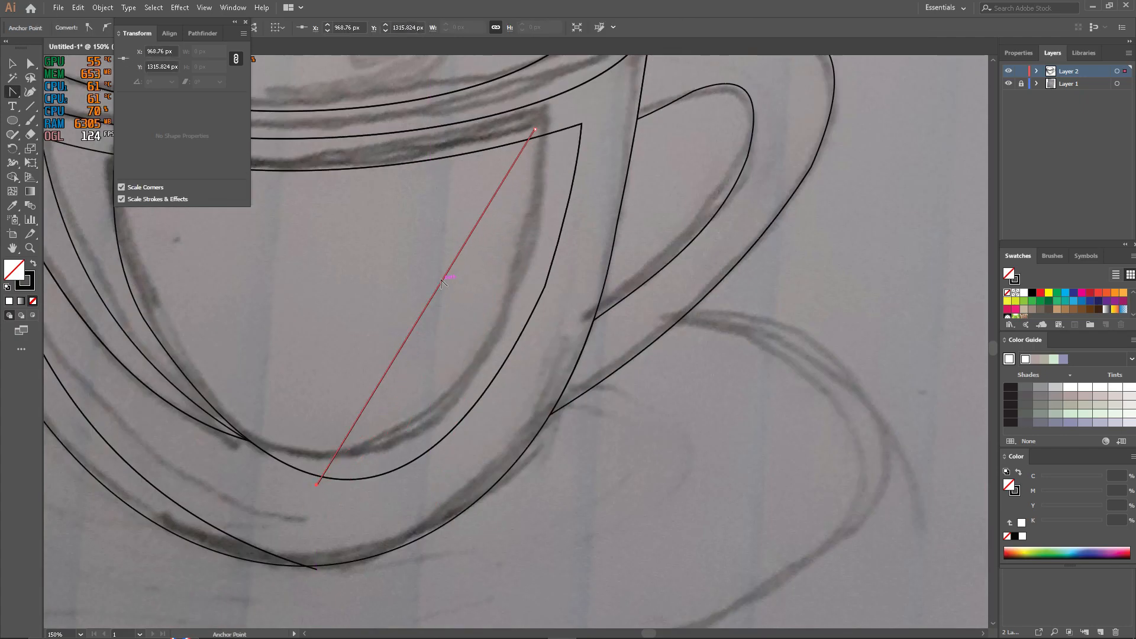
pyautogui.moveTo(452, 390); pyautogui.dragTo(454, 390)
pyautogui.hotkey('ctrl', 'a')
pyautogui.hotkey('ctrl', 'shift', 'a')
# - Close the Transform panel and trim the new line's overhanging end where it crosses the front panel's bottom curve
pyautogui.hotkey('shift', 'm')
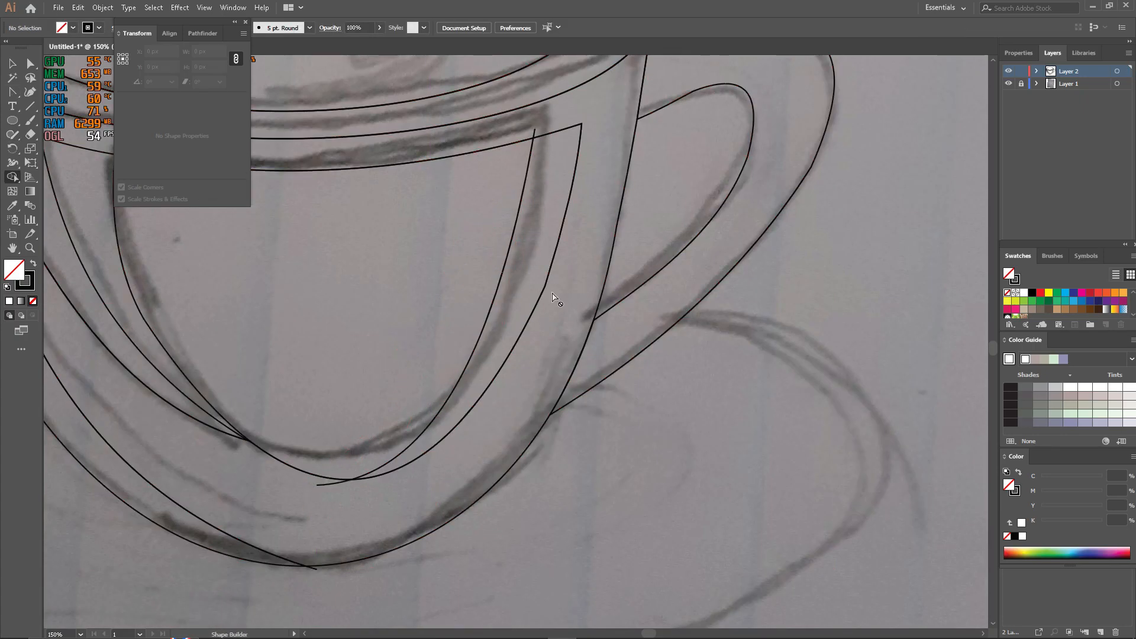
pyautogui.click(245, 22)
pyautogui.hotkey('ctrl', 'a')
pyautogui.scroll(2, 420, 429)
pyautogui.press('c')
pyautogui.click(279, 530)
pyautogui.click(250, 540)
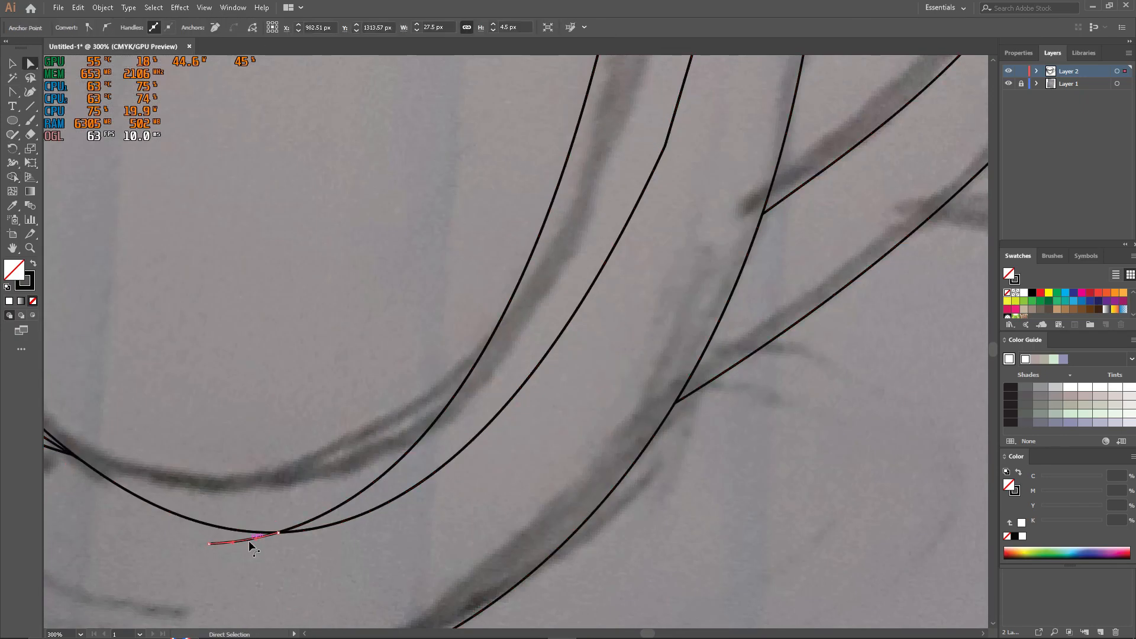
pyautogui.press('Delete')
pyautogui.scroll(5, 438, 191)
pyautogui.scroll(-7, 525, 204)
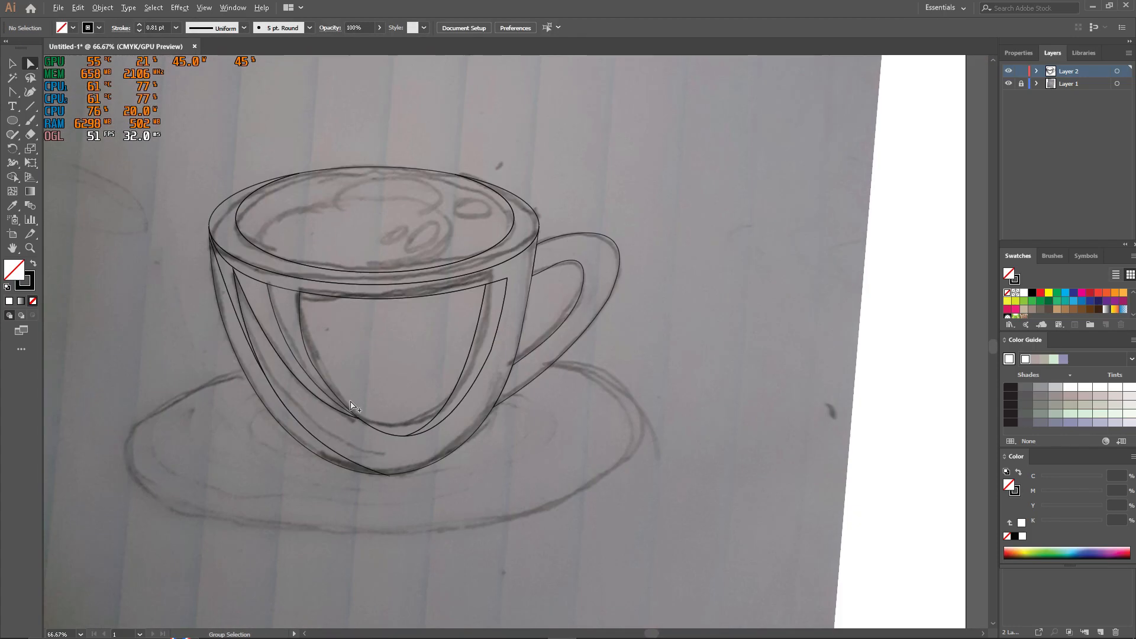
# - Draw an ellipse about 313 × 120 px on the coffee surface over the sketched foam
pyautogui.scroll(2, 260, 425)
pyautogui.scroll(-2, 477, 412)
pyautogui.scroll(5, 468, 412)
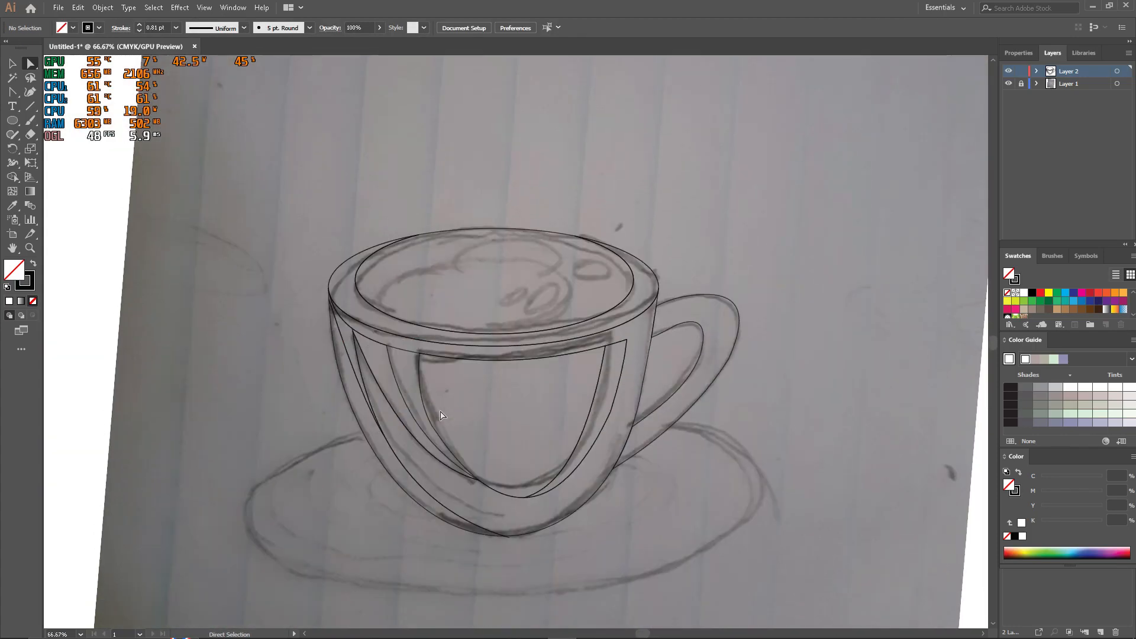
pyautogui.scroll(-1, 438, 409)
pyautogui.moveTo(552, 312); pyautogui.dragTo(551, 311)
pyautogui.press('a')
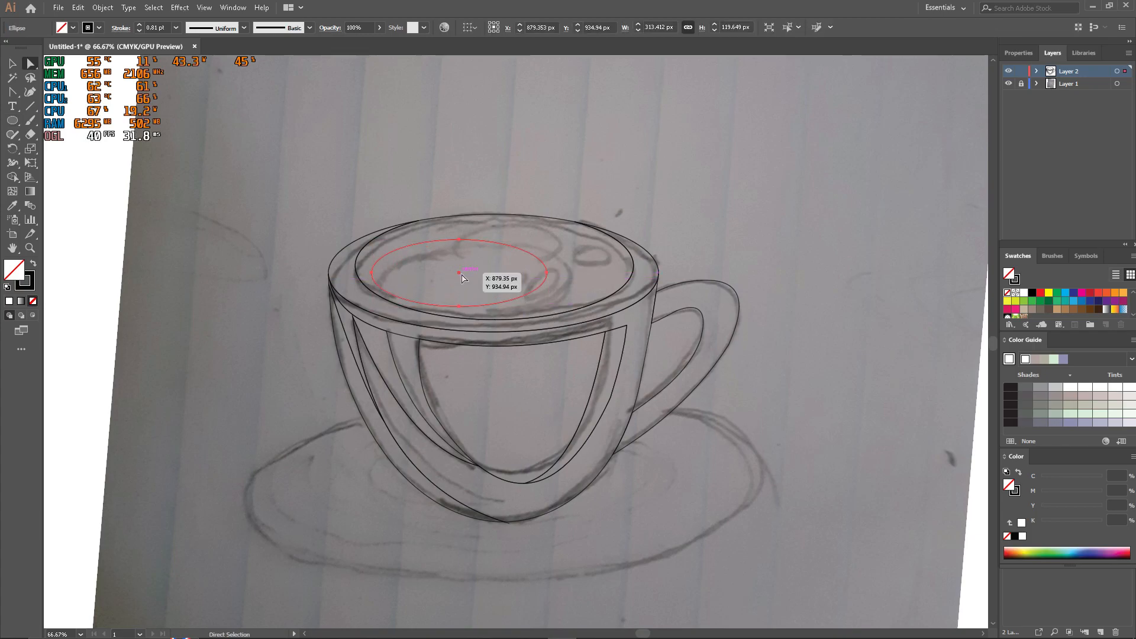
# - Resize and reposition the foam ellipse to match the lower part of the sketched foam shape
pyautogui.scroll(2, 471, 284)
pyautogui.press('v')
pyautogui.moveTo(667, 360); pyautogui.dragTo(702, 356)
pyautogui.moveTo(488, 284); pyautogui.dragTo(474, 281)
pyautogui.moveTo(690, 354); pyautogui.dragTo(693, 364)
pyautogui.scroll(1, 621, 352)
# - Add a smaller copy of the foam ellipse and fit it over the upper part of the sketched foam
pyautogui.moveTo(597, 263); pyautogui.dragTo(641, 206)
pyautogui.moveTo(737, 349); pyautogui.dragTo(616, 309)
pyautogui.moveTo(521, 271); pyautogui.dragTo(545, 232)
pyautogui.moveTo(636, 265); pyautogui.dragTo(664, 275)
pyautogui.moveTo(546, 233); pyautogui.dragTo(550, 242)
# - Add small ellipses for the sketched bubble beside the foam and the larger bubble inside it, sizing each to the sketch
pyautogui.moveTo(649, 268); pyautogui.dragTo(801, 294)
pyautogui.moveTo(820, 309)
pyautogui.mouseDown()
pyautogui.moveTo(739, 279)
pyautogui.moveTo(741, 264)
pyautogui.mouseUp()
pyautogui.scroll(-1, 622, 323)
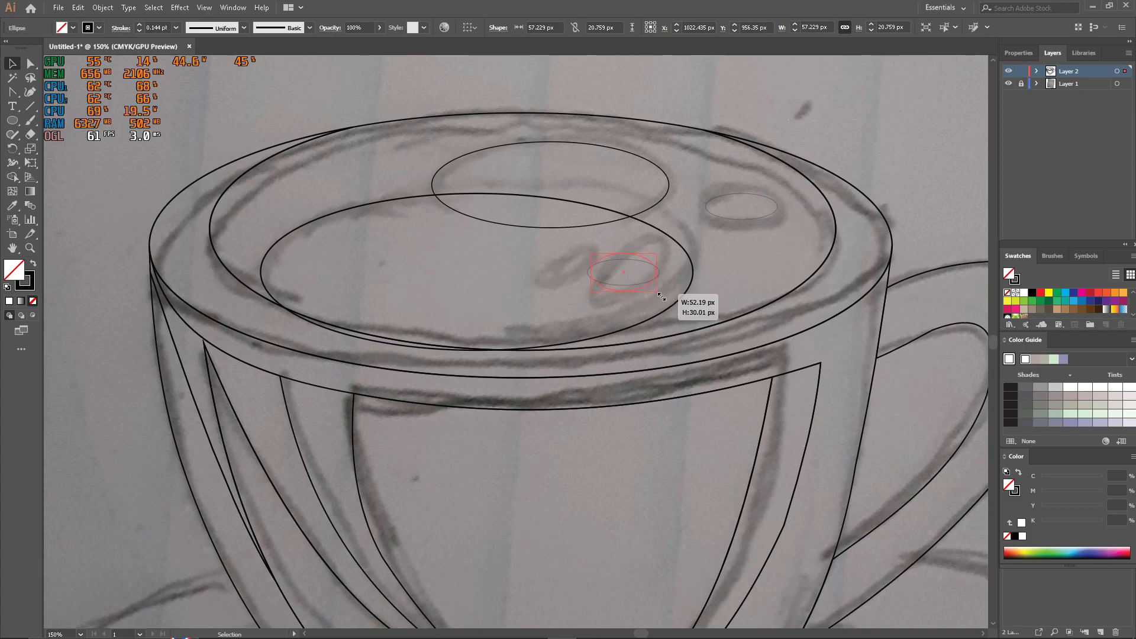
pyautogui.click(611, 263)
pyautogui.click(641, 284)
# - Copy the small ellipse inside the foam to the neighbouring sketched bubble and rotate it to match the sketch
pyautogui.moveTo(626, 270); pyautogui.dragTo(561, 260)
pyautogui.moveTo(523, 255)
pyautogui.mouseDown()
pyautogui.moveTo(539, 259)
pyautogui.moveTo(556, 202)
pyautogui.mouseUp()
pyautogui.click(572, 266)
pyautogui.click(565, 264)
pyautogui.scroll(-1, 565, 264)
pyautogui.click(776, 207)
pyautogui.click(1058, 628)
pyautogui.click(1040, 497)
# - Combine the overlapping foam ellipses into one outline, merge the slivers along the lower rim with Shape Builder, and deselect the artwork
pyautogui.hotkey('ctrl', 'a')
pyautogui.hotkey('shift', 'm')
pyautogui.scroll(2, 507, 316)
pyautogui.moveTo(298, 291); pyautogui.dragTo(332, 319)
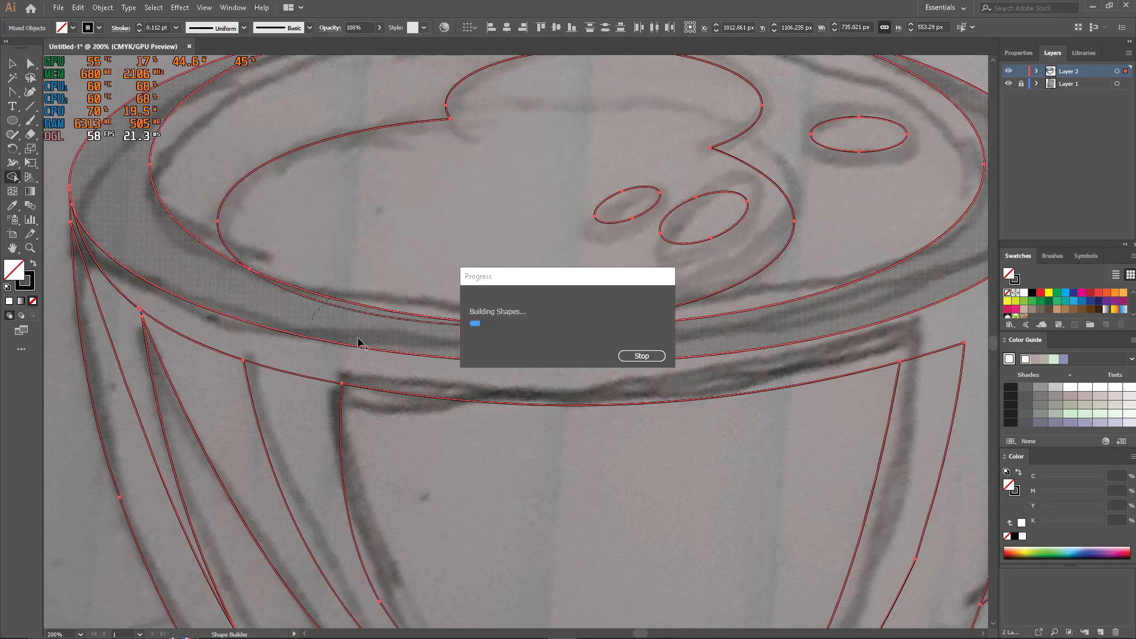
pyautogui.scroll(-1, 905, 232)
pyautogui.moveTo(853, 457); pyautogui.dragTo(767, 317)
pyautogui.scroll(1, 195, 297)
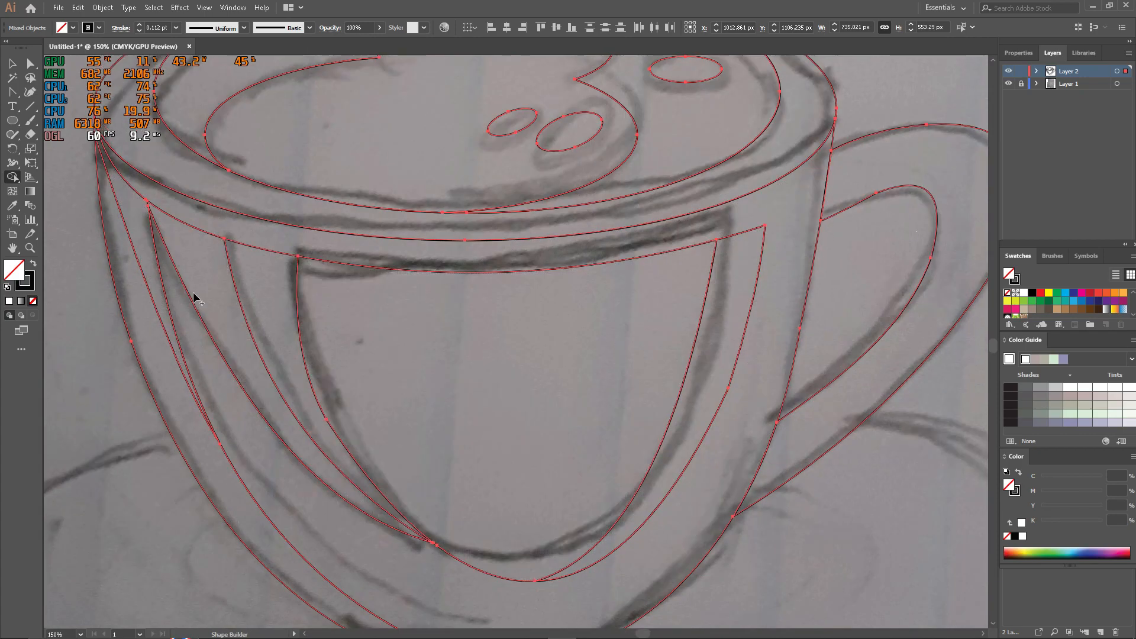
pyautogui.scroll(-2, 207, 241)
pyautogui.scroll(-2, 207, 241)
pyautogui.press('a')
pyautogui.click(202, 444)
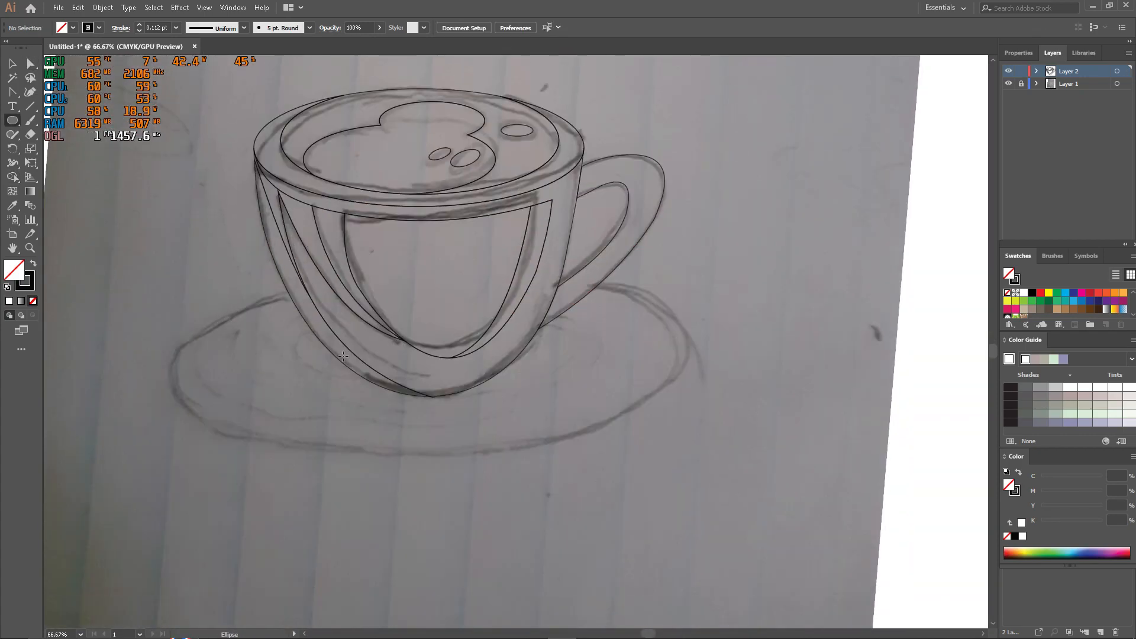
# - Draw a slightly tilted ellipse about 921 × 318 px over the sketched saucer, adjust its fit, and deselect it
pyautogui.moveTo(639, 424); pyautogui.dragTo(643, 434)
pyautogui.moveTo(400, 371); pyautogui.dragTo(423, 363)
pyautogui.press('v')
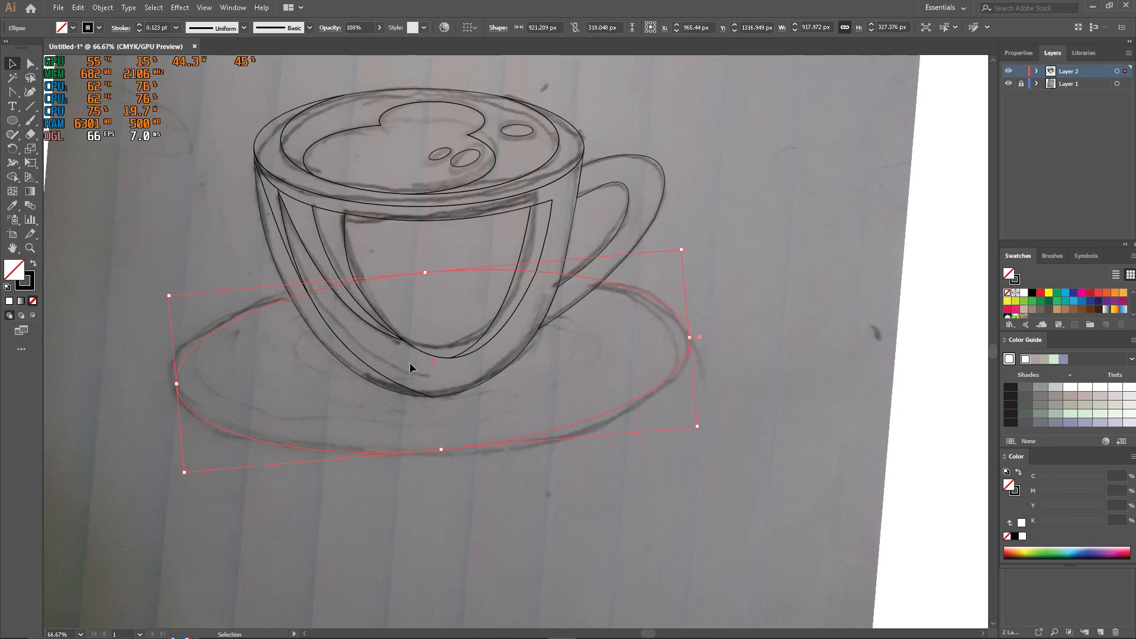
pyautogui.moveTo(591, 423)
pyautogui.mouseDown()
pyautogui.moveTo(612, 421)
pyautogui.moveTo(606, 414)
pyautogui.mouseUp()
pyautogui.scroll(2, 537, 447)
pyautogui.press('a')
pyautogui.click(438, 451)
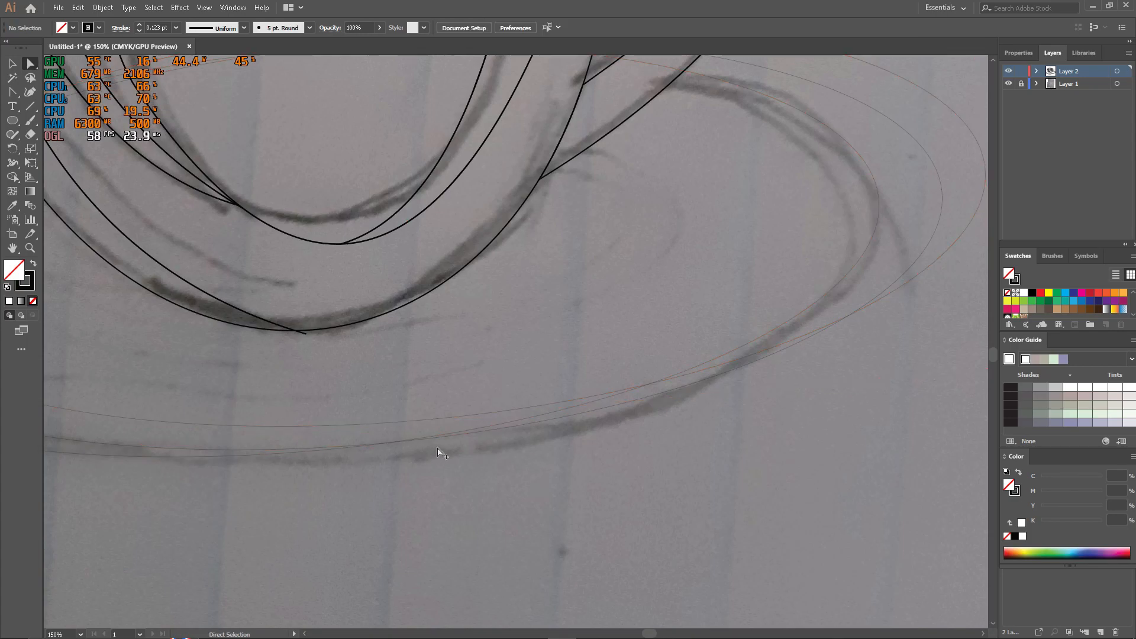
# - Split the tilted saucer ellipses at the cup outline with Shape Builder and delete the unwanted segments passing behind the cup
pyautogui.scroll(-3, 438, 452)
pyautogui.scroll(5, 269, 454)
pyautogui.scroll(-3, 295, 447)
pyautogui.scroll(-3, 388, 313)
pyautogui.hotkey('ctrl', 'a')
pyautogui.hotkey('shift', 'm')
pyautogui.click(327, 354)
pyautogui.press('a')
pyautogui.scroll(1, 275, 368)
pyautogui.scroll(-3, 468, 323)
pyautogui.click(585, 245)
pyautogui.click(584, 265)
pyautogui.scroll(3, 584, 265)
pyautogui.click(573, 218)
pyautogui.press('Delete')
pyautogui.press('Delete')
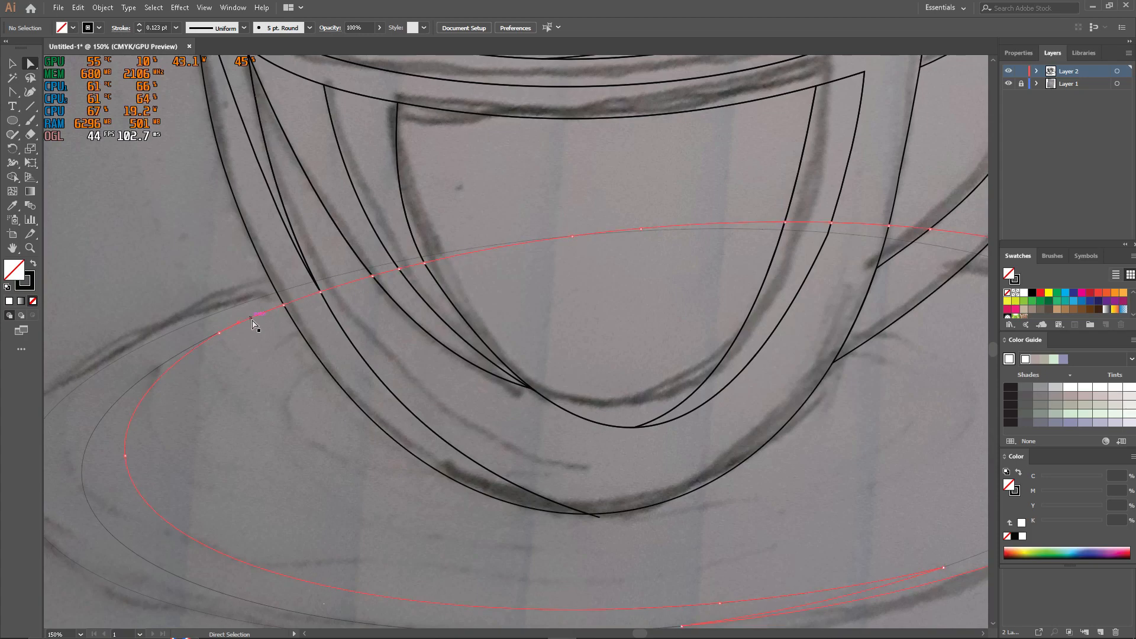
# - Split the remaining inner saucer ellipse with Shape Builder and delete its segments crossing the cup, leaving only arcs outside it
pyautogui.scroll(-3, 253, 324)
pyautogui.scroll(3, 259, 478)
pyautogui.scroll(-3, 339, 463)
pyautogui.scroll(2, 280, 480)
pyautogui.hotkey('ctrl', 'a')
pyautogui.hotkey('shift', 'm')
pyautogui.click(162, 318)
pyautogui.press('a')
pyautogui.click(337, 224)
pyautogui.click(393, 192)
pyautogui.press('Delete')
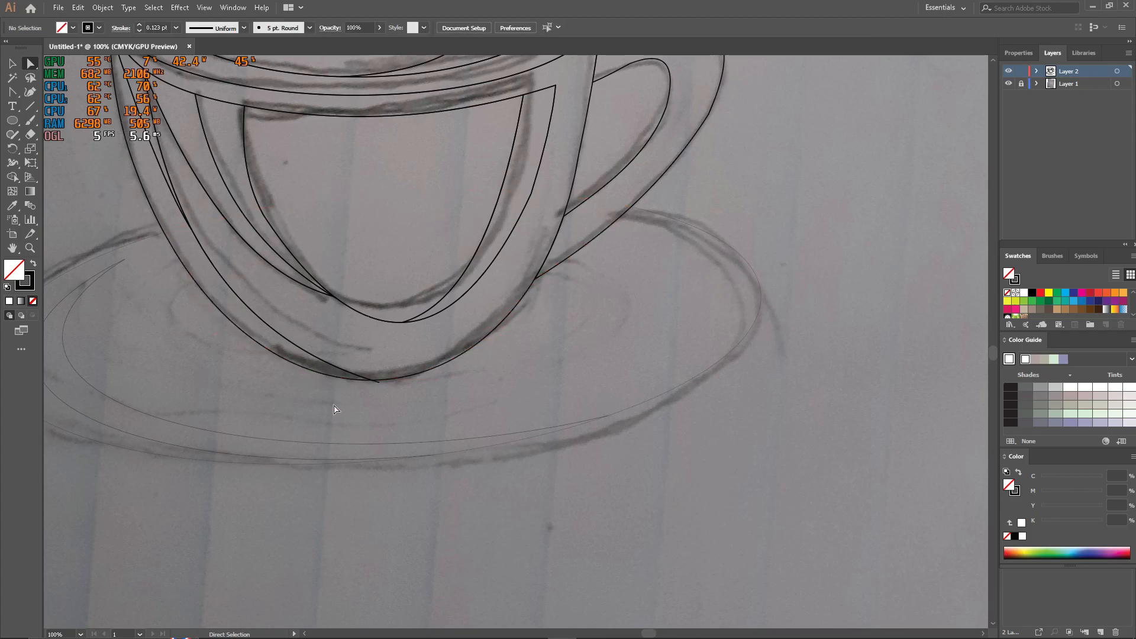
# - Draw a tilted ellipse about 668 × 257 px for the saucer's inner ring, with a second, slightly offset ellipse around it
pyautogui.moveTo(501, 375); pyautogui.dragTo(535, 391)
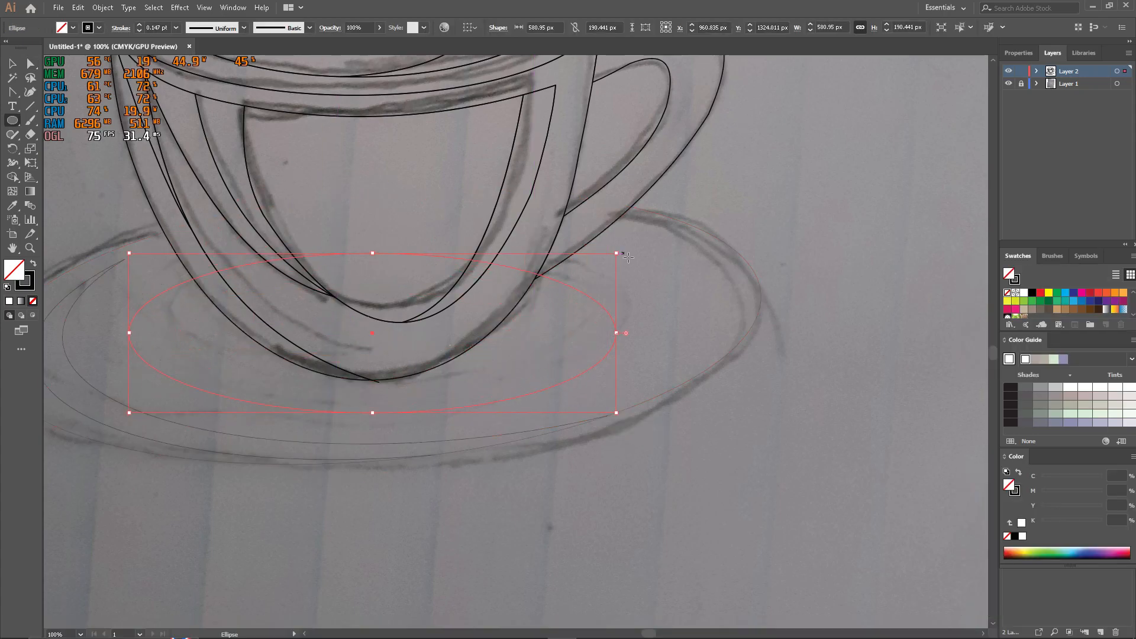
pyautogui.moveTo(609, 369); pyautogui.dragTo(730, 391)
pyautogui.hotkey('alt', 'v')
pyautogui.press('Escape')
pyautogui.press('a')
pyautogui.press('v')
pyautogui.moveTo(589, 382)
pyautogui.mouseDown()
pyautogui.moveTo(616, 370)
pyautogui.moveTo(600, 373)
pyautogui.mouseUp()
pyautogui.moveTo(715, 383)
pyautogui.mouseDown()
pyautogui.moveTo(675, 374)
pyautogui.moveTo(700, 389)
pyautogui.mouseUp()
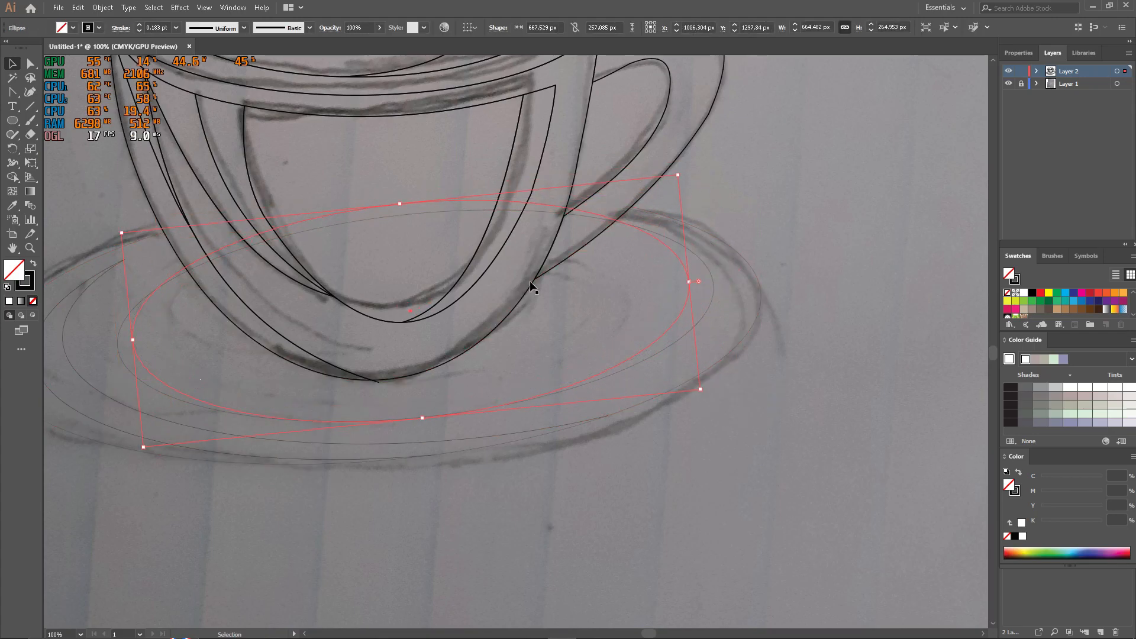
# - Split the two inner ring ellipses with Shape Builder and delete the segments behind the cup, keeping open arcs on both sides
pyautogui.hotkey('ctrl', 'a')
pyautogui.hotkey('shift', 'm')
pyautogui.click(627, 310)
pyautogui.press('a')
pyautogui.click(397, 265)
pyautogui.moveTo(397, 265); pyautogui.dragTo(371, 175)
pyautogui.press('Delete')
pyautogui.press('Delete')
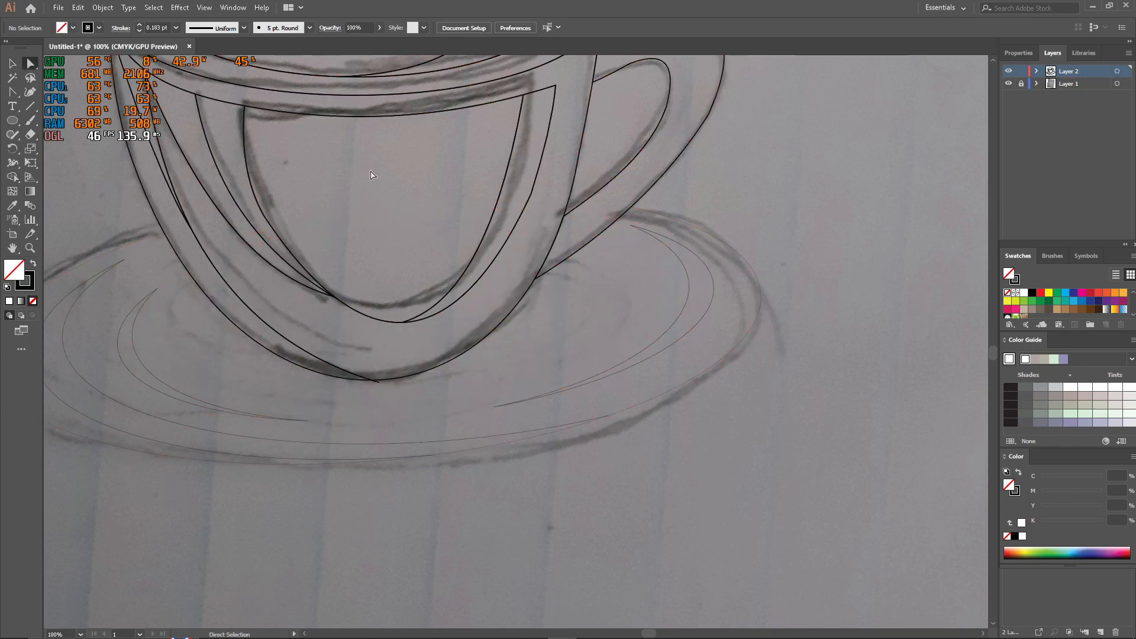
# - Draw a narrow, straight-edged highlight shape along the upper part of the handle with the Pen tool
pyautogui.scroll(-2, 300, 391)
pyautogui.scroll(3, 552, 208)
pyautogui.press('p')
pyautogui.click(433, 254)
pyautogui.moveTo(521, 228); pyautogui.dragTo(590, 248)
pyautogui.click(478, 260)
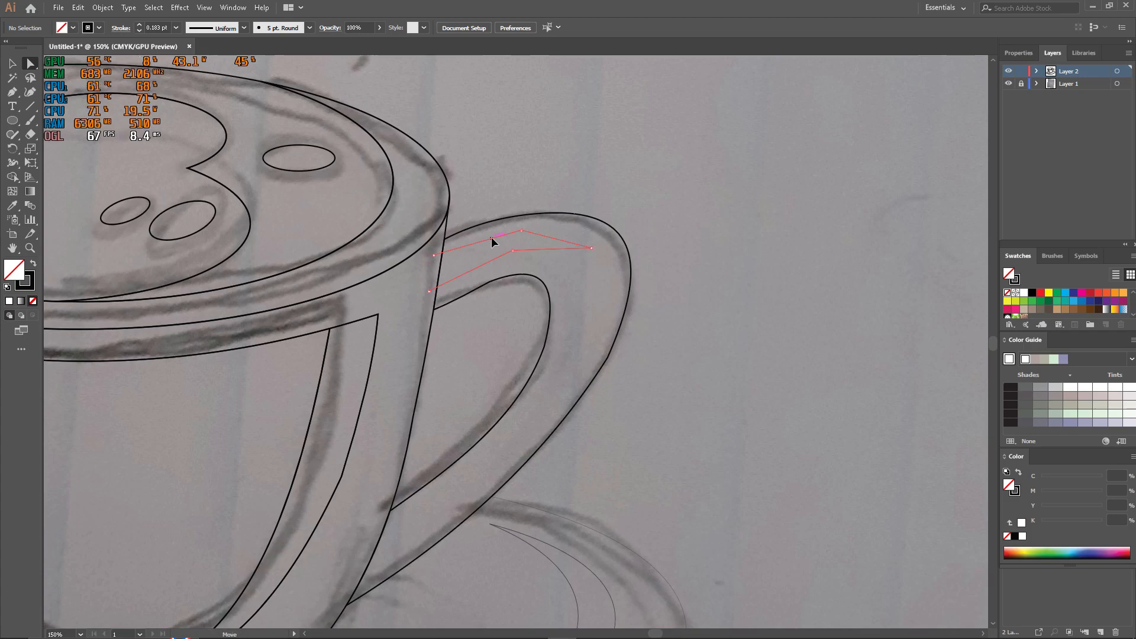
# - Curve the handle highlight's edges to follow the handle's upper arc and deselect it
pyautogui.hotkey('shift', 'c')
pyautogui.moveTo(469, 246); pyautogui.dragTo(474, 239)
pyautogui.moveTo(556, 250); pyautogui.dragTo(552, 251)
pyautogui.moveTo(480, 266); pyautogui.dragTo(478, 260)
pyautogui.moveTo(547, 250); pyautogui.dragTo(545, 253)
pyautogui.press('a')
pyautogui.click(634, 334)
pyautogui.scroll(-2, 634, 334)
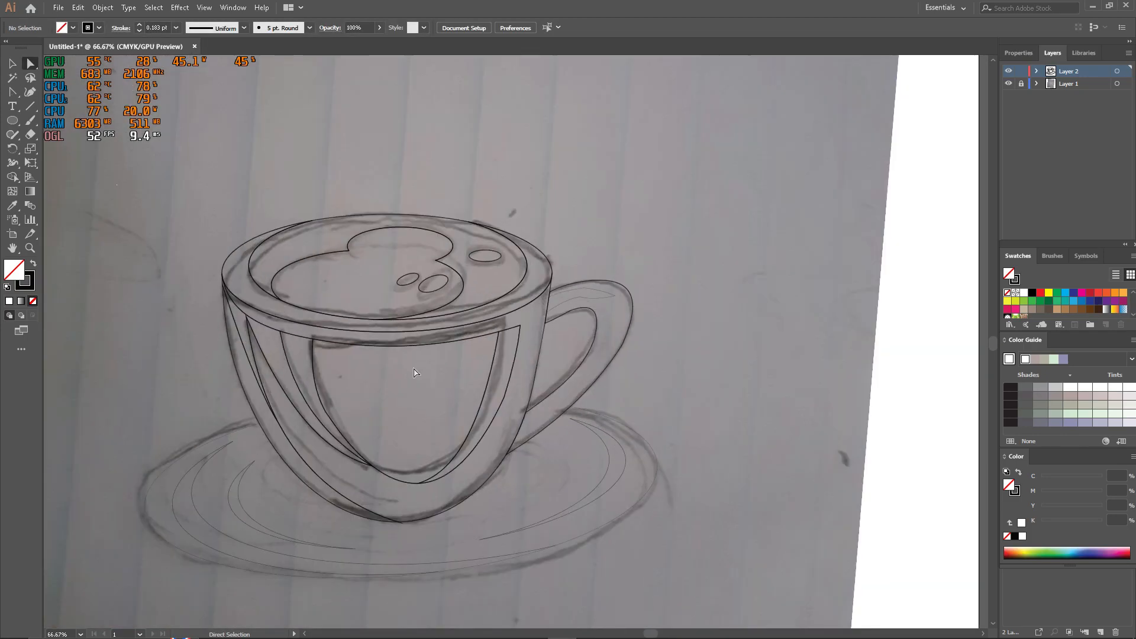
# - Hide Layer 1 with the sketch photo so only the vector outlines show
pyautogui.scroll(-2, 414, 371)
pyautogui.click(1008, 83)
pyautogui.scroll(-1, 683, 332)
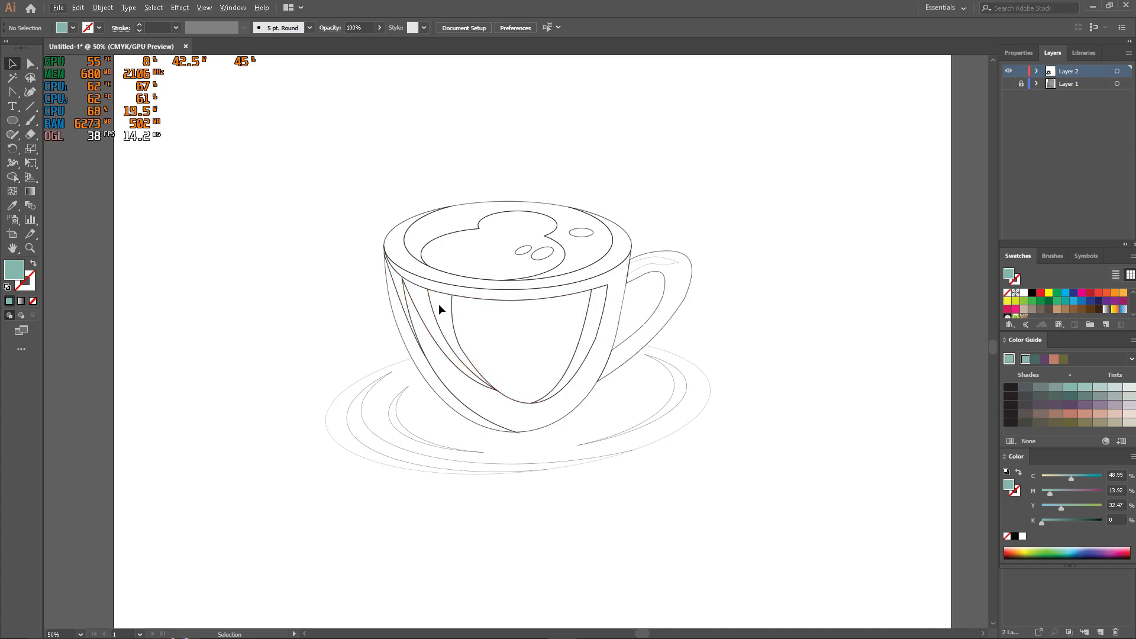
# - Merge the cup's body band, rim shadow and side stripe into one teal-filled shape with Shape Builder
pyautogui.hotkey('ctrl', 'a')
pyautogui.hotkey('shift', 'm')
pyautogui.moveTo(438, 308)
pyautogui.mouseDown()
pyautogui.moveTo(441, 286)
pyautogui.moveTo(442, 317)
pyautogui.mouseUp()
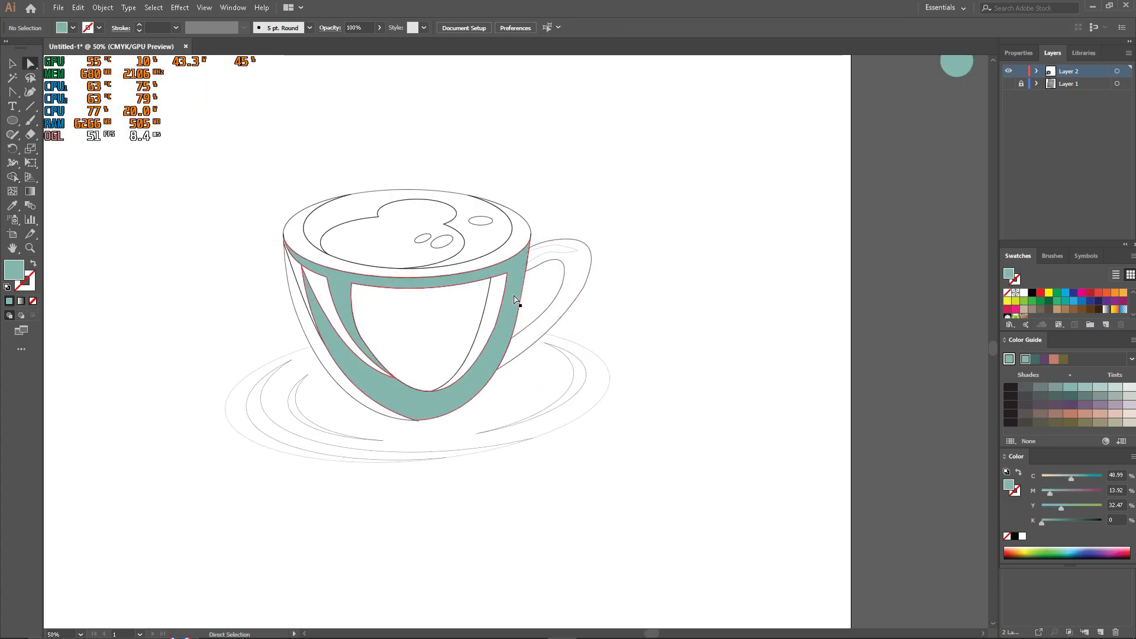
# - Recolor the merged cup body with the near-black palette circle using the Eyedropper
pyautogui.click(514, 298)
pyautogui.scroll(1, 561, 346)
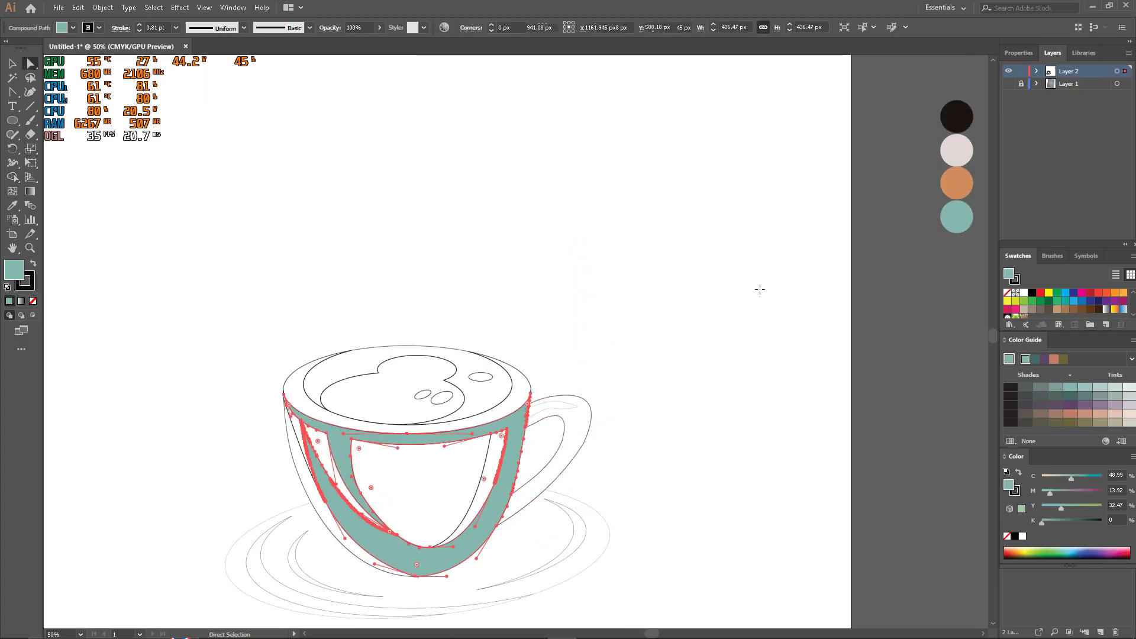
pyautogui.press('o')
pyautogui.press('i')
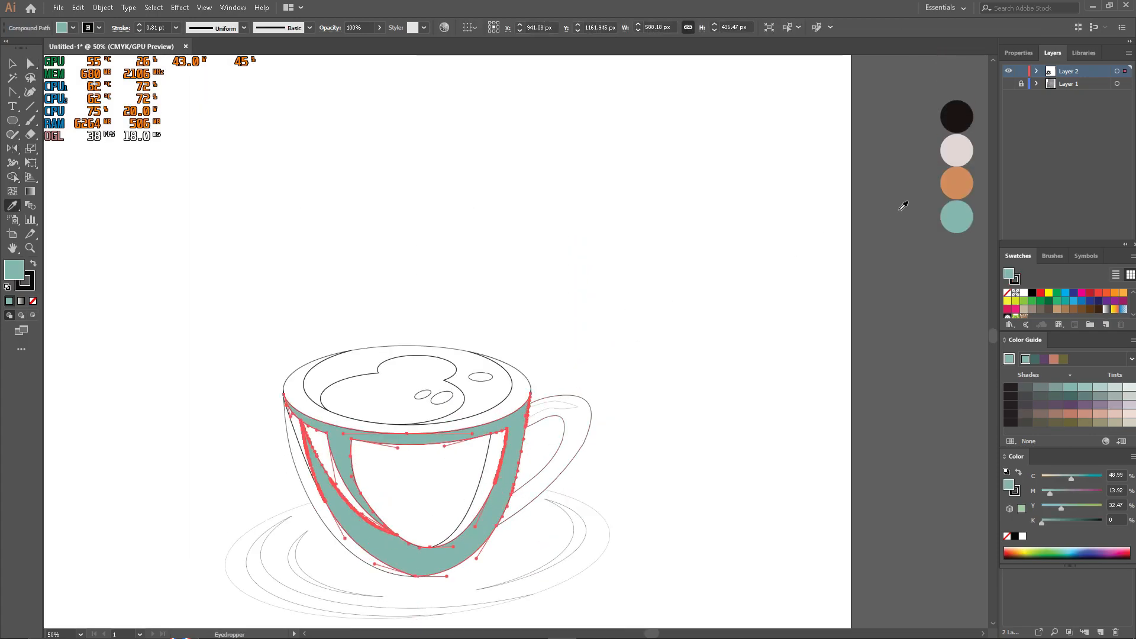
pyautogui.click(961, 131)
pyautogui.press('a')
# - Fill the handle and the coffee surface around the foam with the near-black palette color
pyautogui.click(588, 438)
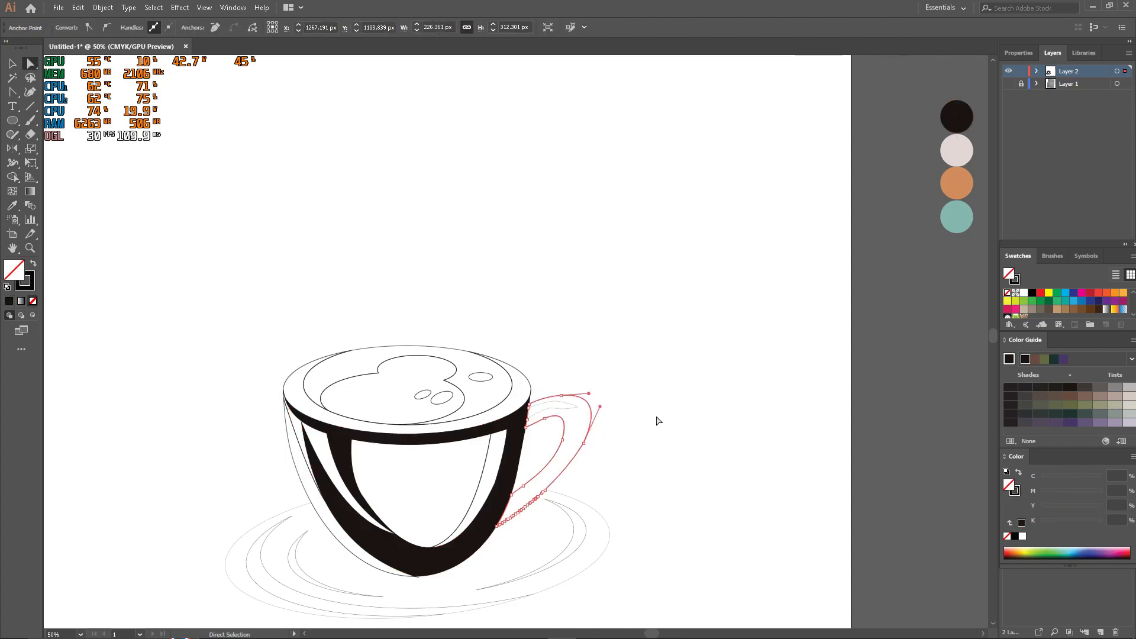
pyautogui.click(958, 127)
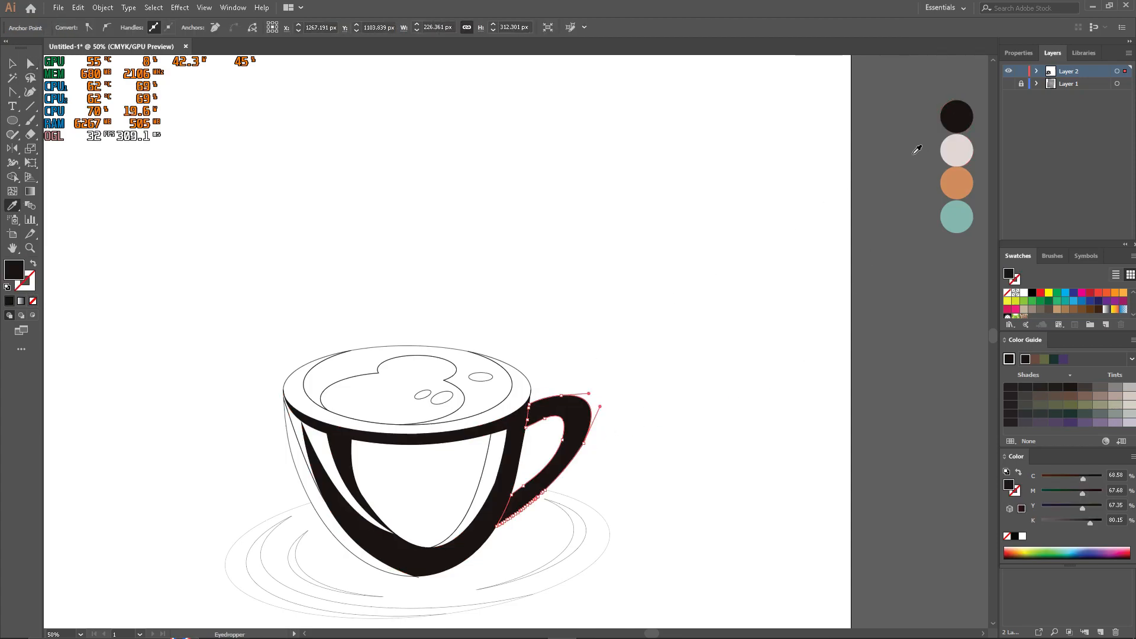
pyautogui.press('a')
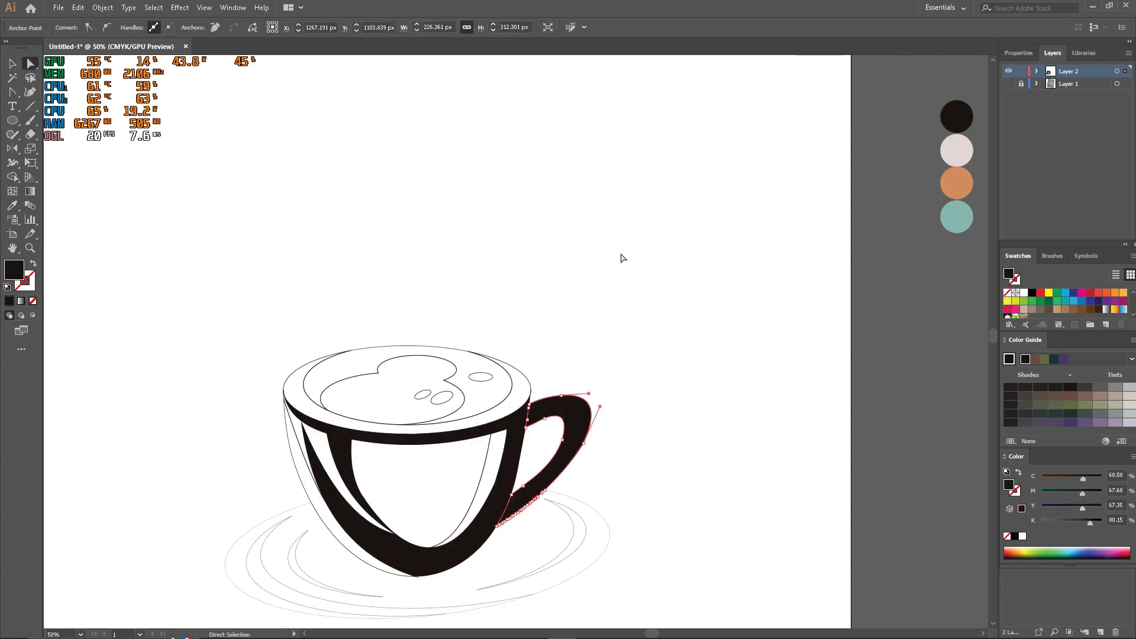
pyautogui.click(501, 410)
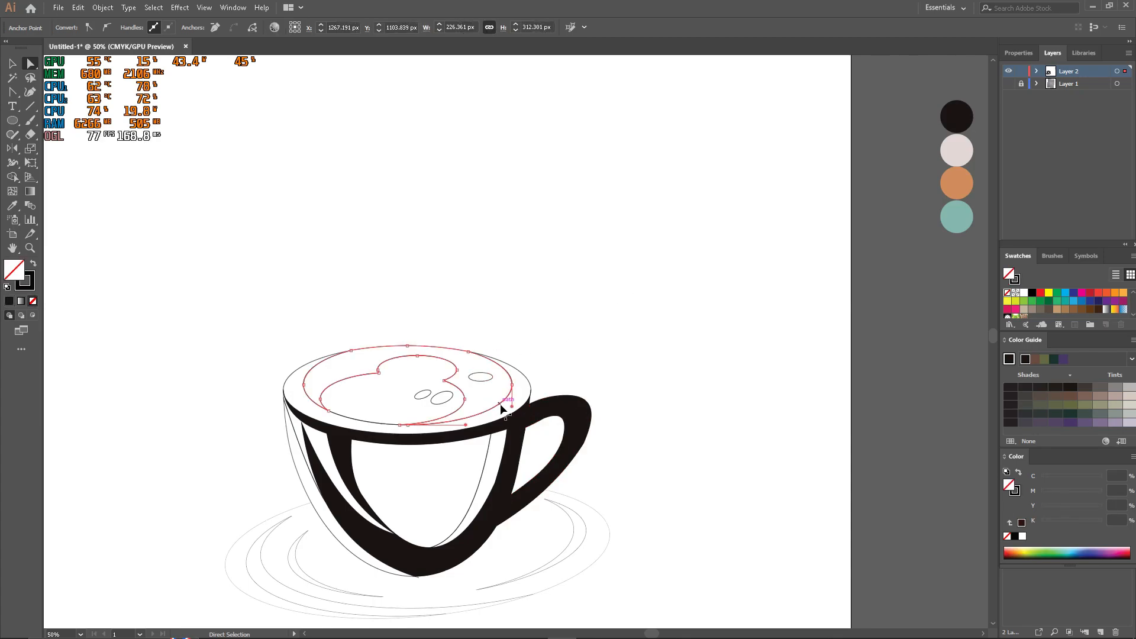
pyautogui.click(957, 128)
pyautogui.press('a')
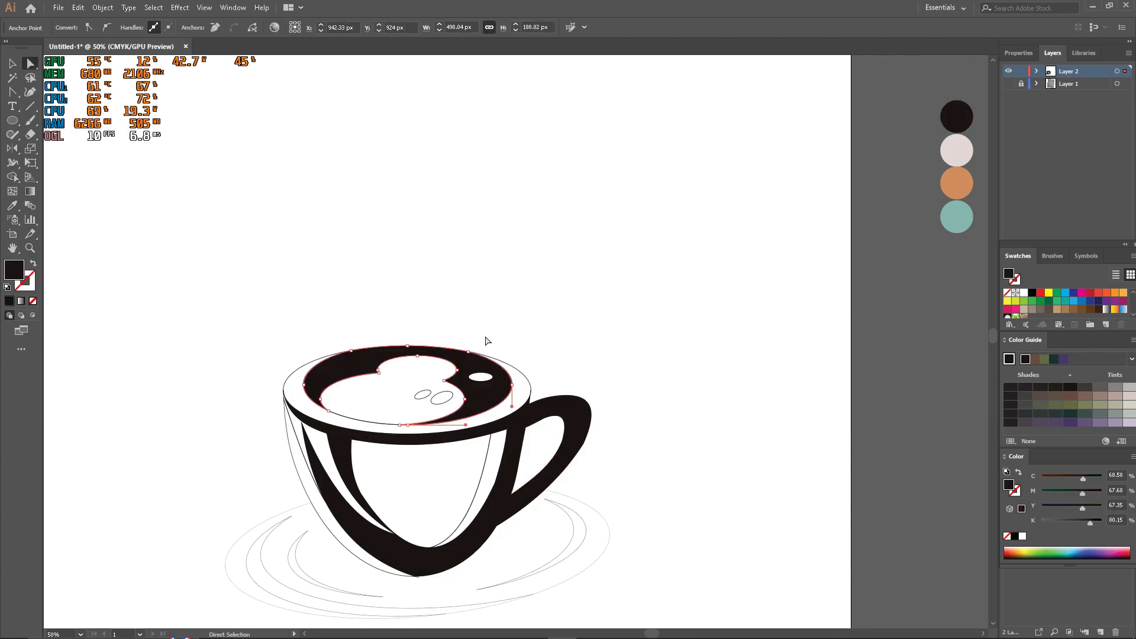
# - Fill the two small bubbles inside the foam with the near-black of the coffee surface
pyautogui.click(452, 395)
pyautogui.press('i')
pyautogui.click(498, 398)
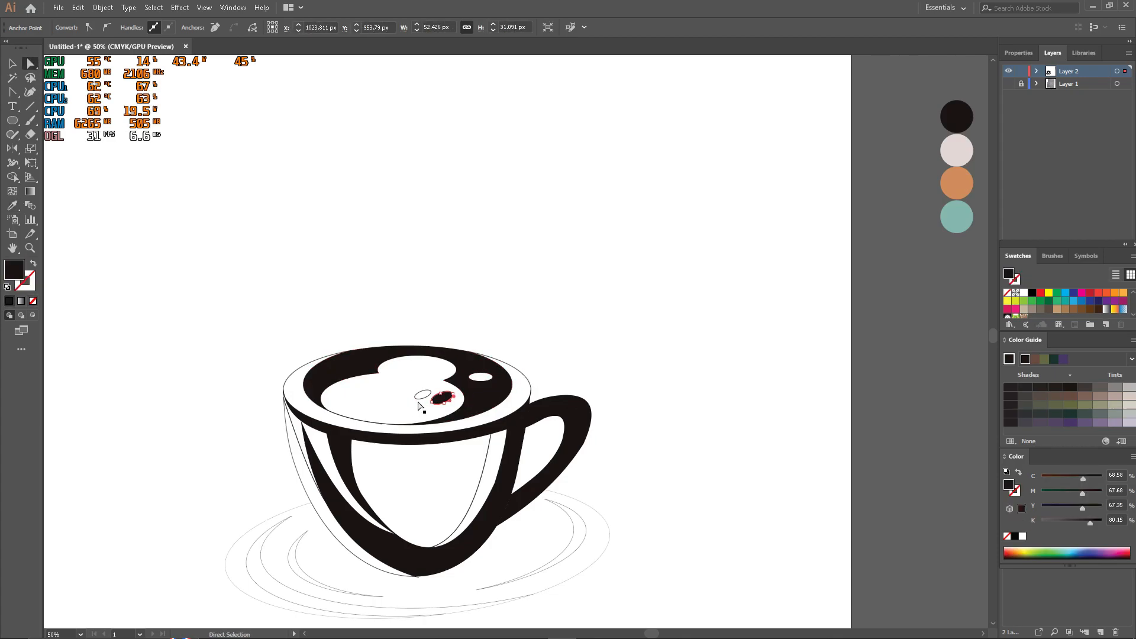
pyautogui.keyDown('ctrl'); pyautogui.click(422, 395); pyautogui.keyUp('ctrl')
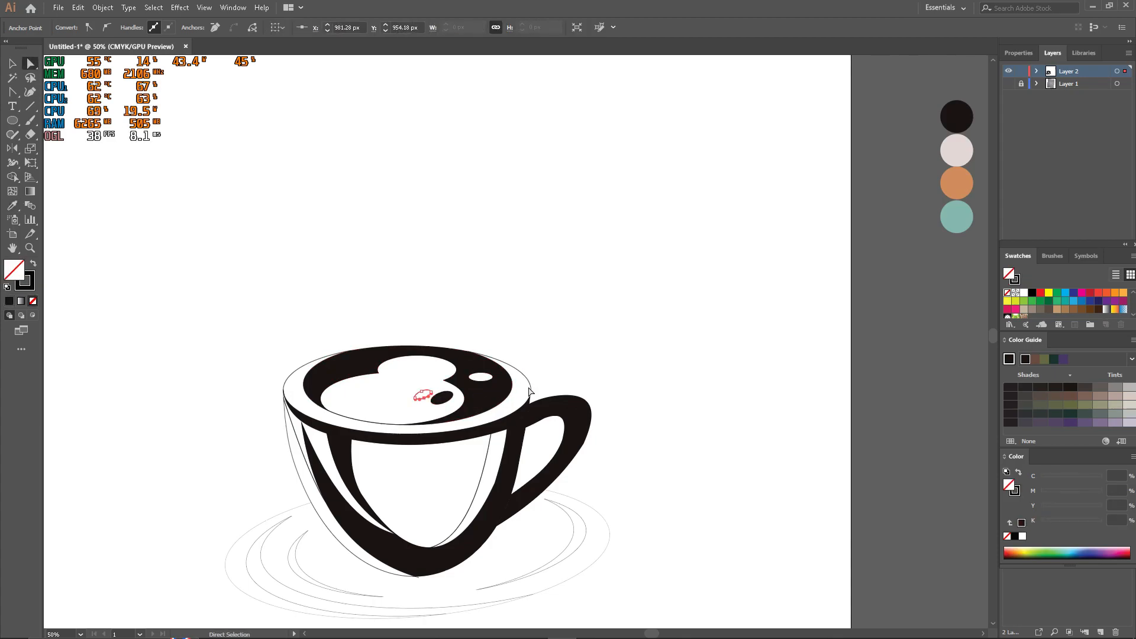
pyautogui.click(499, 396)
pyautogui.scroll(-3, 473, 409)
pyautogui.press('a')
# - Create the narrow strip along the front panel's right side with Shape Builder and fill it with the pale pink palette color
pyautogui.click(508, 412)
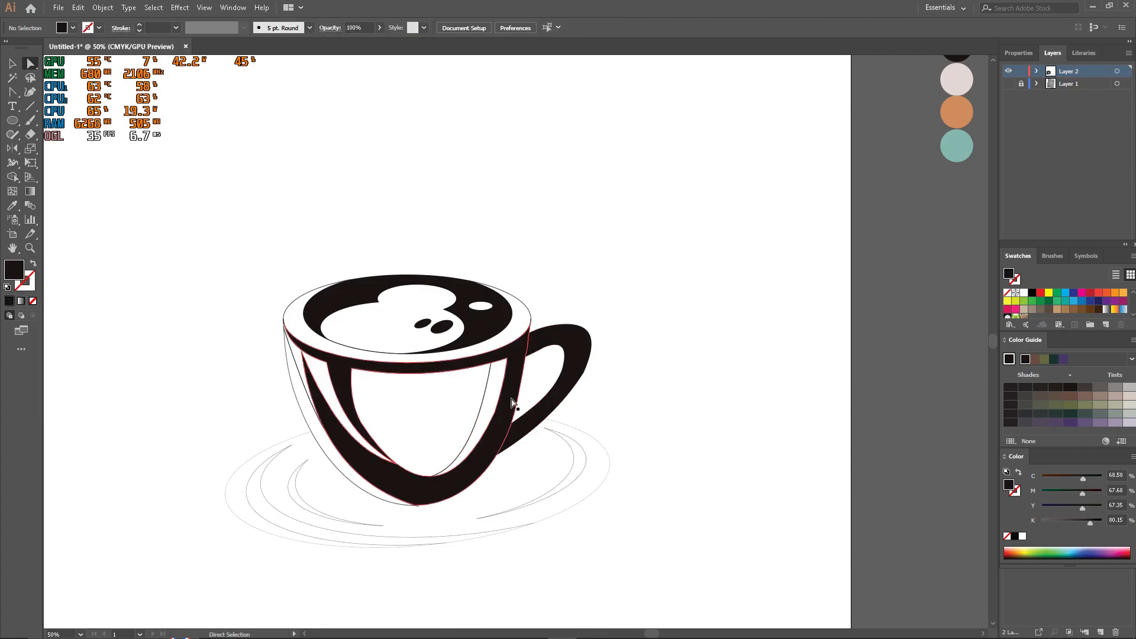
pyautogui.hotkey('ctrl', 'a')
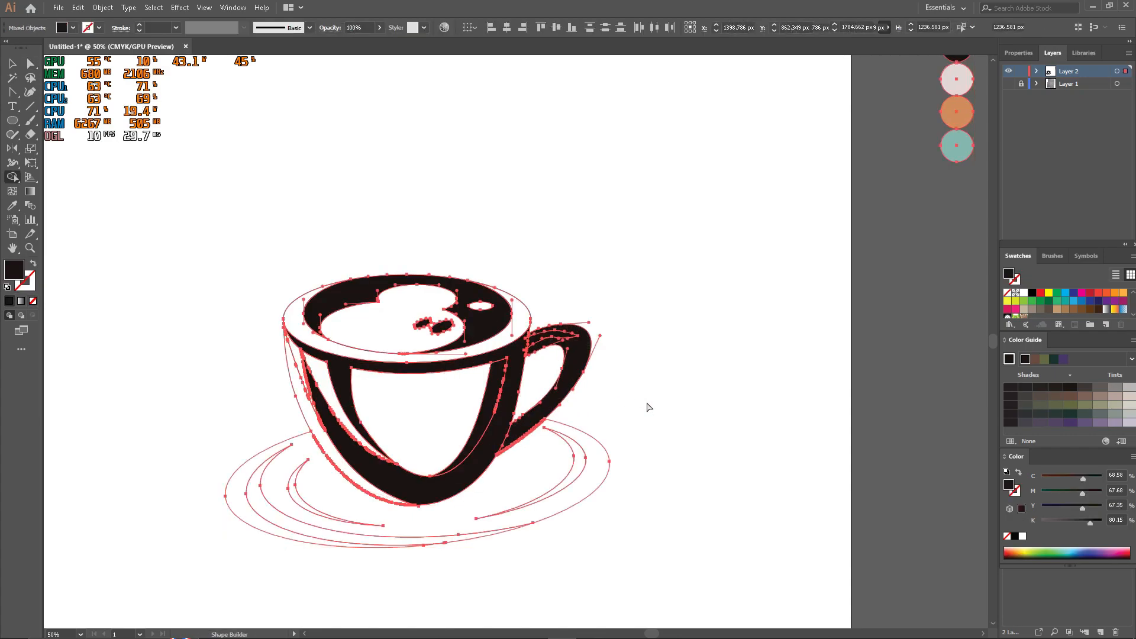
pyautogui.click(646, 402)
pyautogui.click(496, 408)
pyautogui.scroll(2, 494, 408)
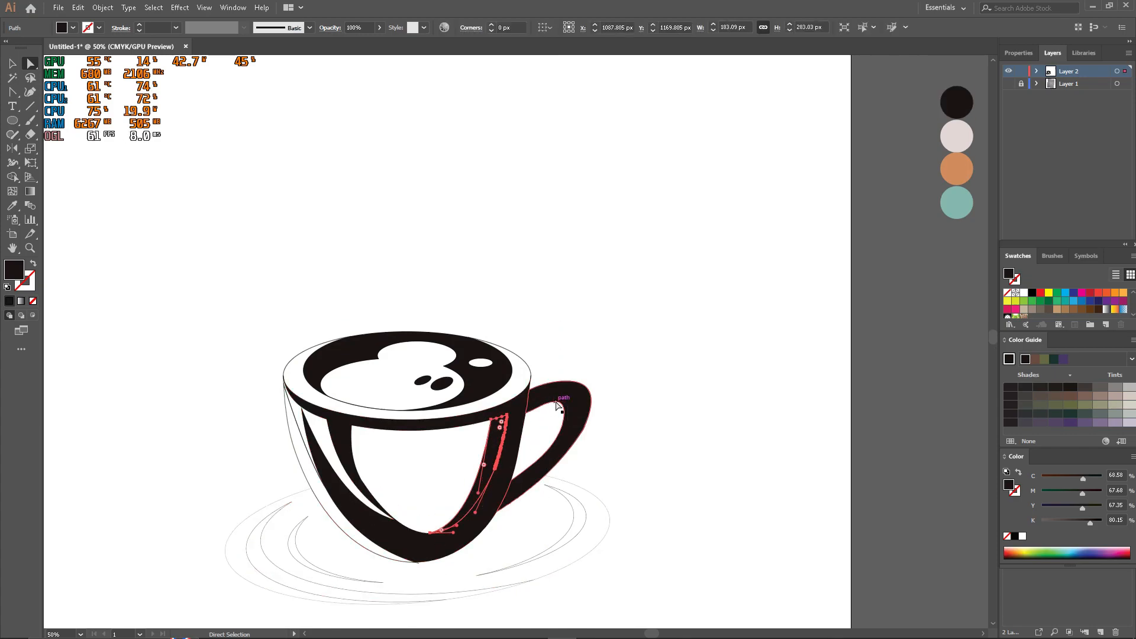
pyautogui.press('i')
pyautogui.click(955, 137)
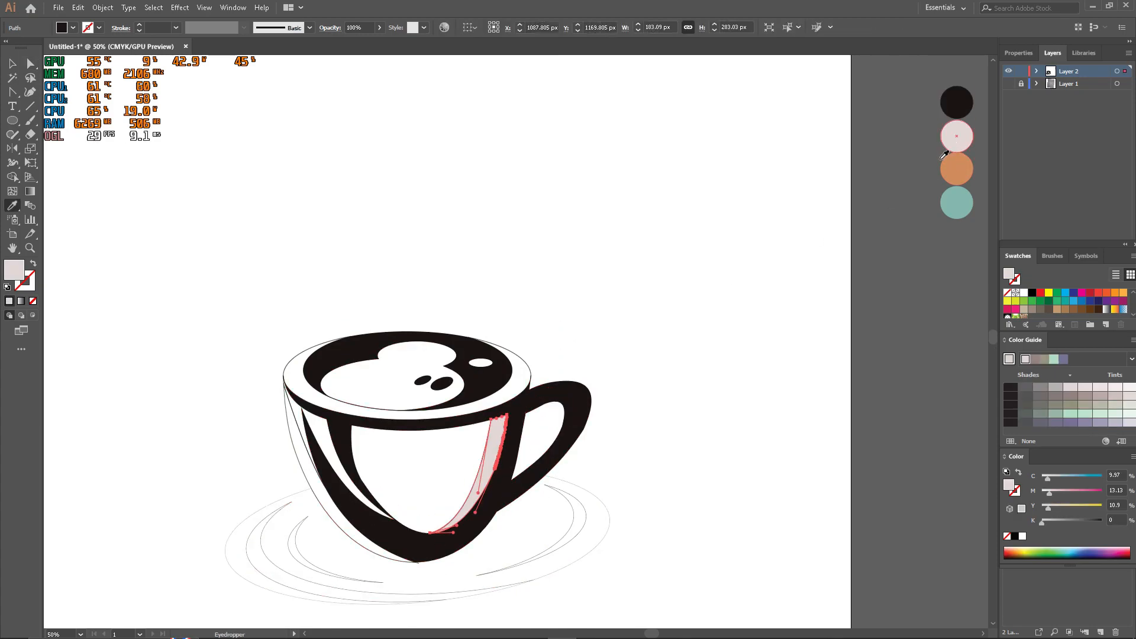
pyautogui.press('a')
pyautogui.click(591, 373)
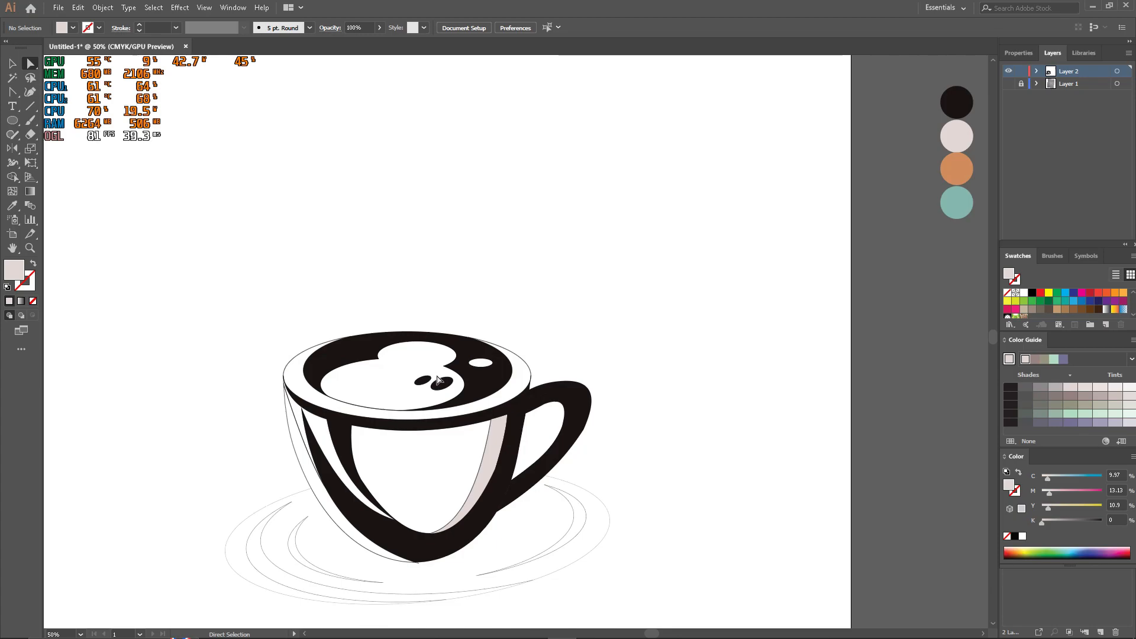
# - Fill the foam shape with the same pale pink as the panel's side strip and deselect it
pyautogui.click(460, 381)
pyautogui.press('i')
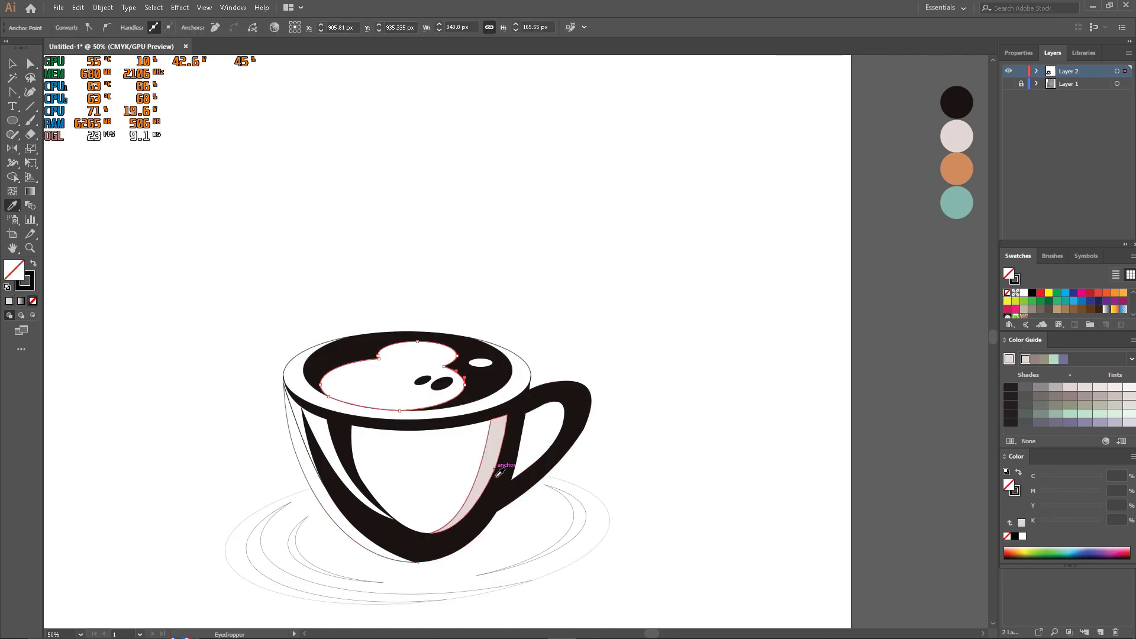
pyautogui.click(497, 466)
pyautogui.press('a')
pyautogui.click(609, 465)
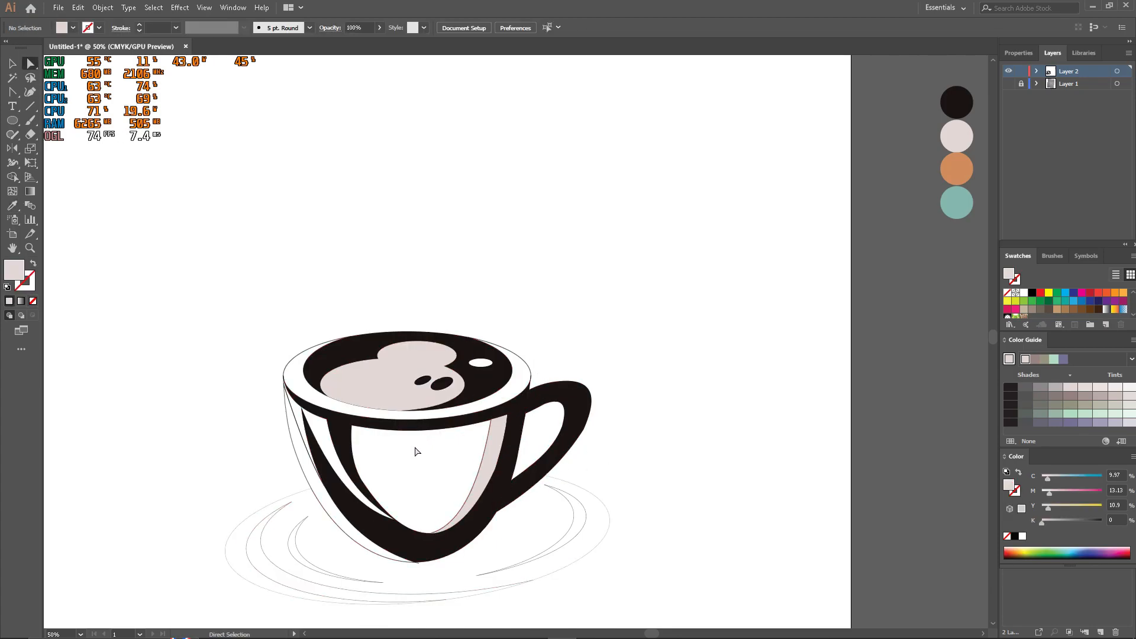
# - Turn the large front panel area into its own filled shape with Shape Builder and deselect the artwork
pyautogui.keyDown('alt'); pyautogui.scroll(2, 412, 470); pyautogui.keyUp('alt')
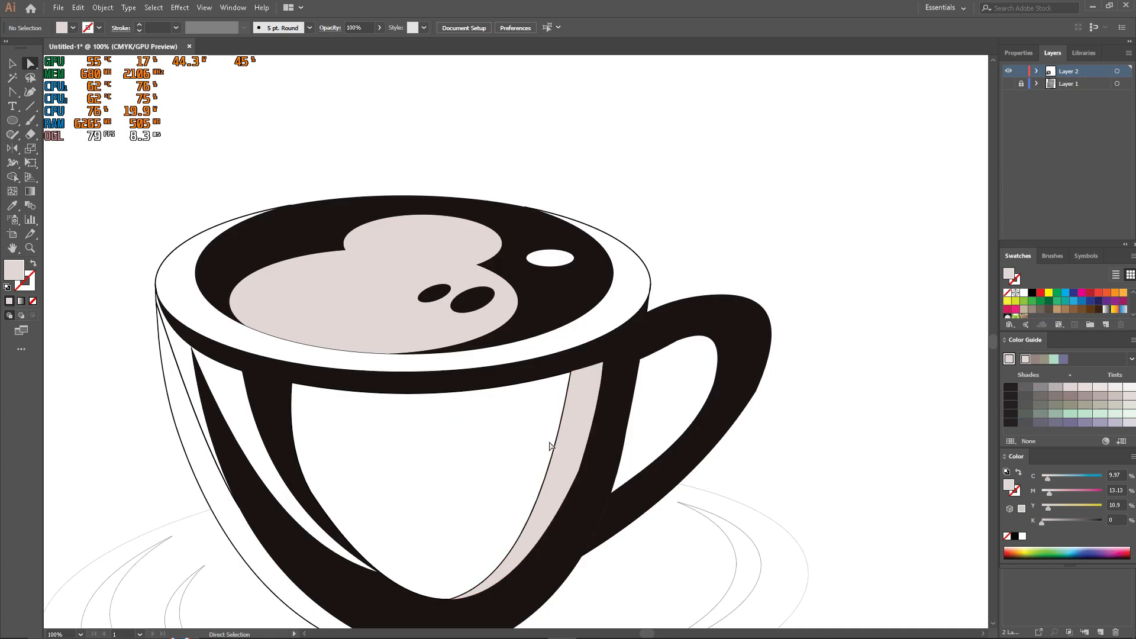
pyautogui.hotkey('ctrl', 'a')
pyautogui.hotkey('shift', 'm')
pyautogui.click(440, 462)
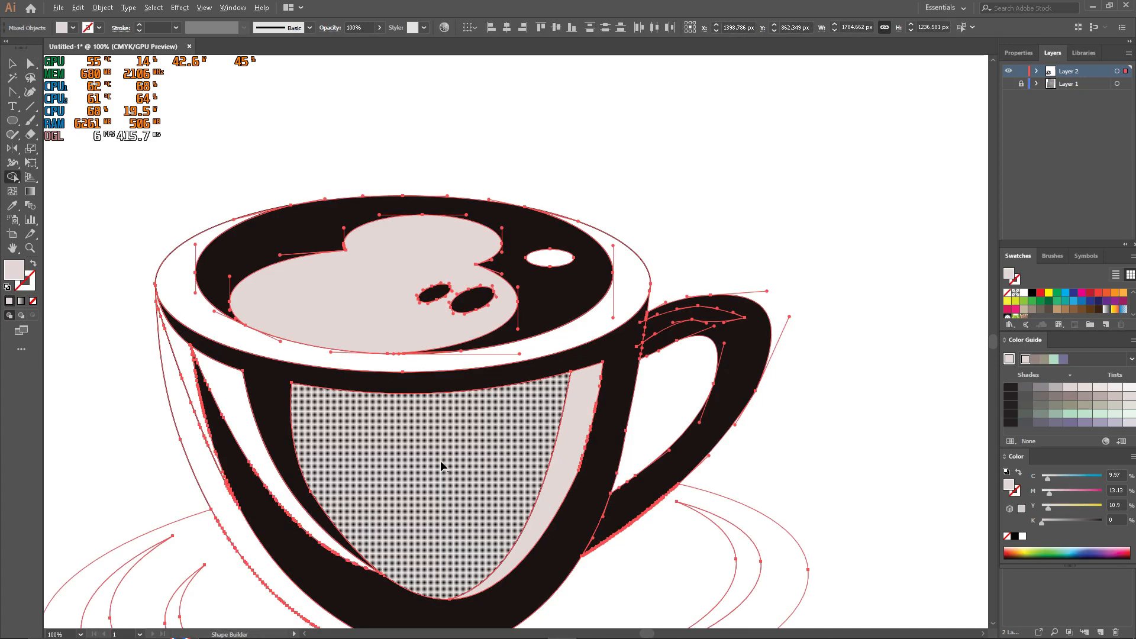
pyautogui.keyDown('alt'); pyautogui.scroll(-1, 439, 461); pyautogui.keyUp('alt')
pyautogui.press('a')
pyautogui.click(750, 466)
# - Recolor the front panel with the orange palette circle and deselect it
pyautogui.click(436, 479)
pyautogui.scroll(1, 436, 477)
pyautogui.press('i')
pyautogui.keyDown('alt'); pyautogui.scroll(-4, 453, 479); pyautogui.keyUp('alt')
pyautogui.keyDown('alt'); pyautogui.scroll(4, 514, 470); pyautogui.keyUp('alt')
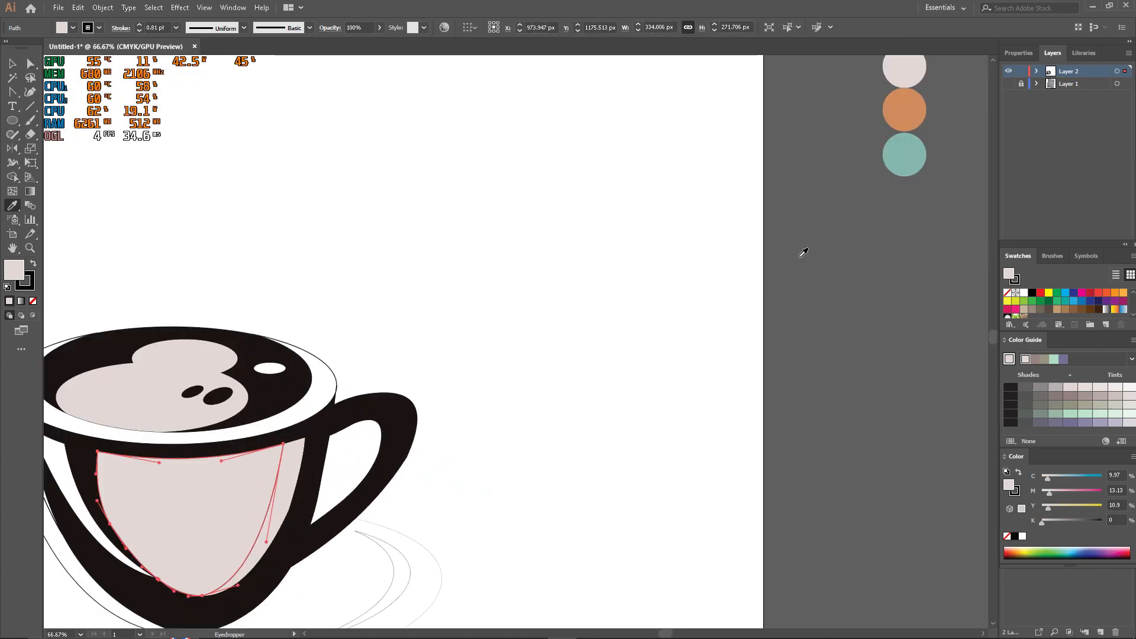
pyautogui.click(906, 116)
pyautogui.keyDown('alt'); pyautogui.scroll(-4, 498, 355); pyautogui.keyUp('alt')
pyautogui.keyDown('alt'); pyautogui.scroll(3, 458, 366); pyautogui.keyUp('alt')
pyautogui.press('a')
pyautogui.click(543, 339)
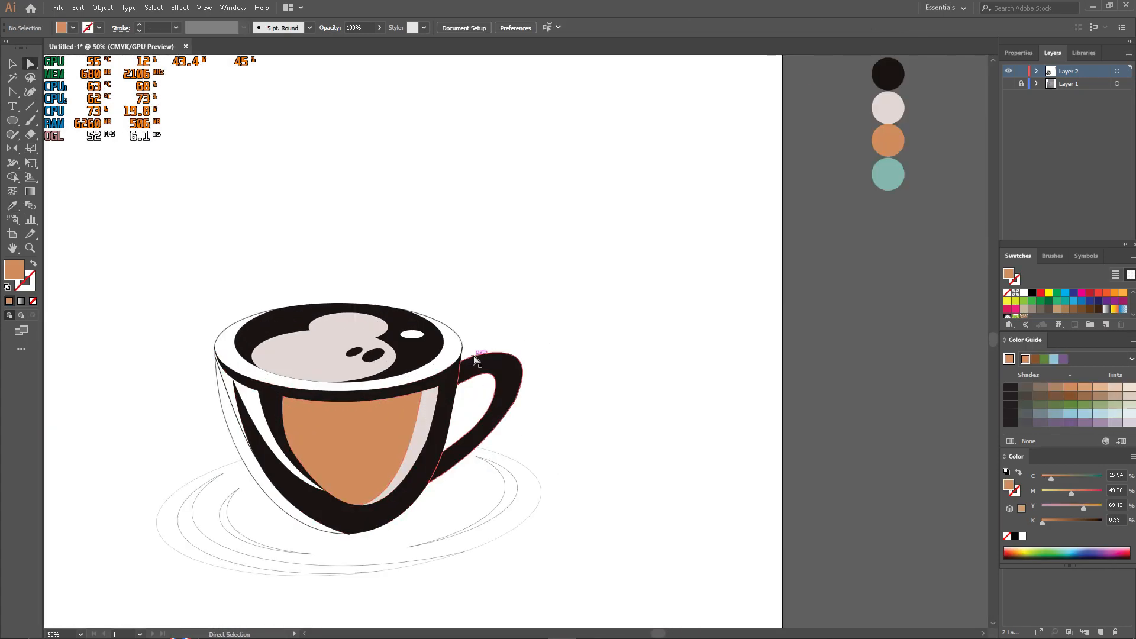
# - Fill the tiny sliver at the rim's edge near the handle with the teal palette color and deselect it
pyautogui.click(456, 354)
pyautogui.scroll(2, 562, 400)
pyautogui.press('i')
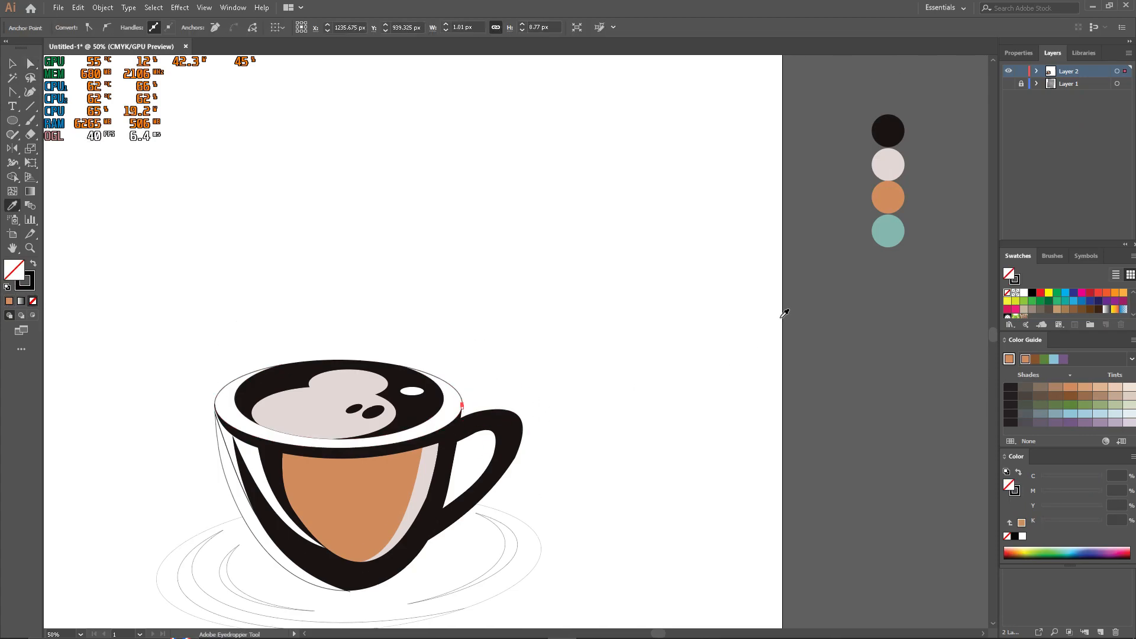
pyautogui.click(891, 246)
pyautogui.press('a')
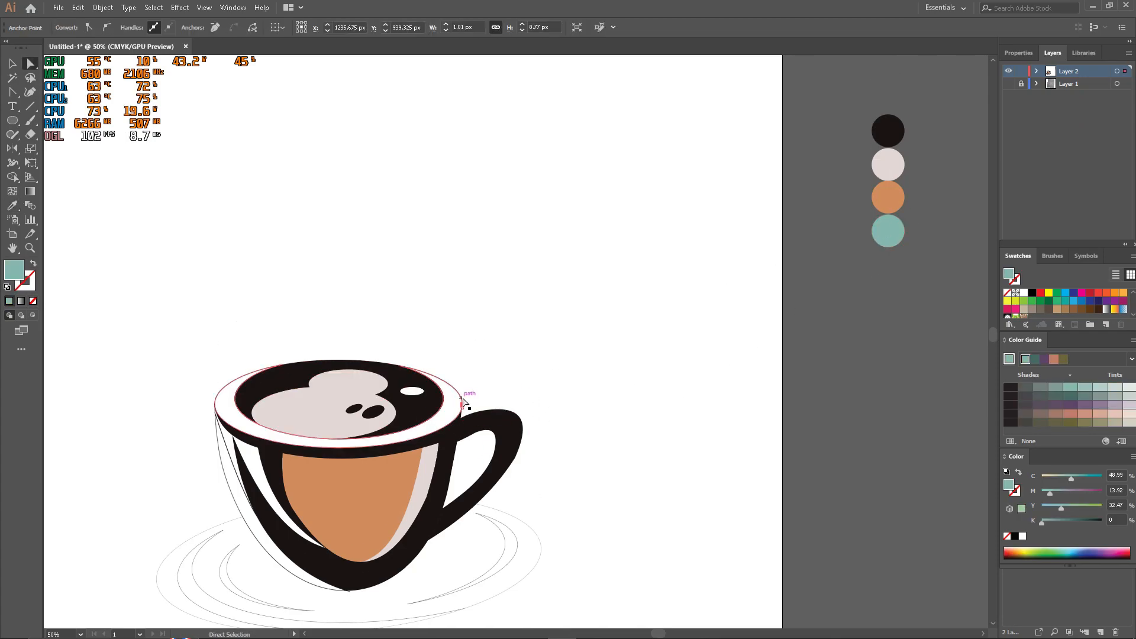
pyautogui.click(502, 374)
# - Fill the cup's rim ring with the teal palette color and deselect it
pyautogui.click(462, 396)
pyautogui.press('i')
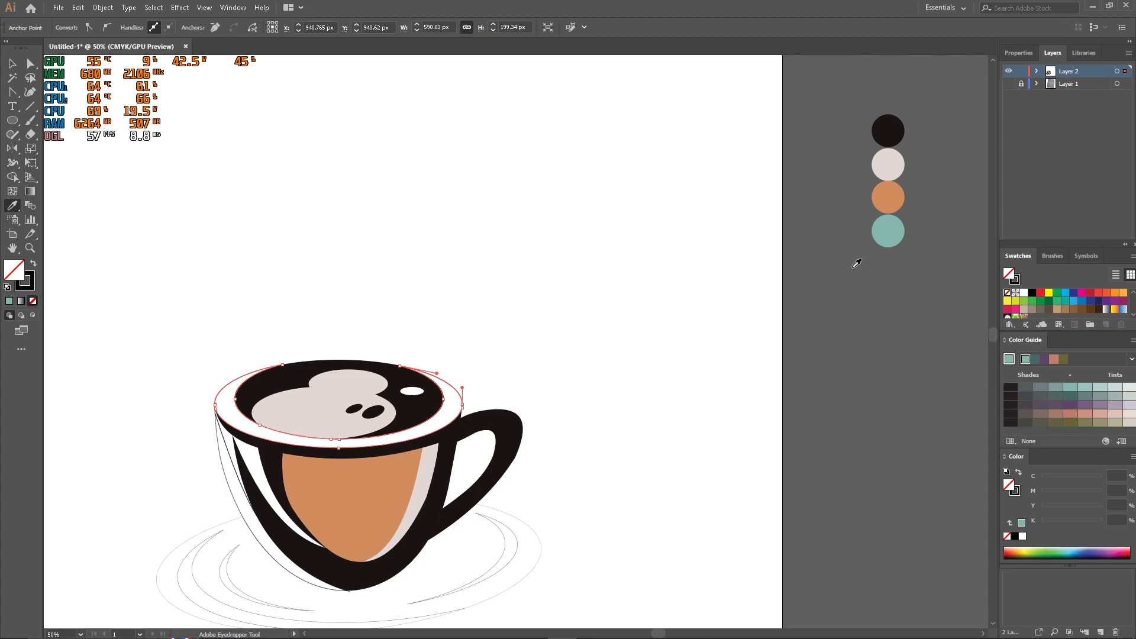
pyautogui.click(887, 240)
pyautogui.press('a')
pyautogui.click(627, 440)
pyautogui.scroll(1, 379, 529)
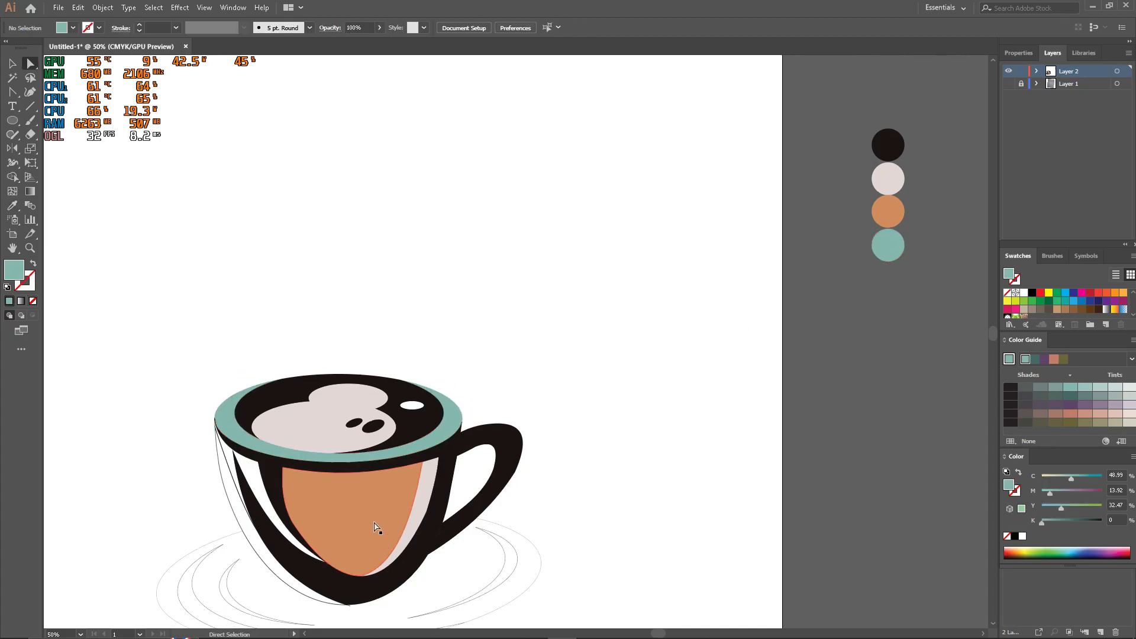
# - Recolor the cup's main body shape with the teal palette circle
pyautogui.scroll(-4, 378, 525)
pyautogui.scroll(2, 346, 519)
pyautogui.click(173, 319)
pyautogui.scroll(-3, 178, 321)
pyautogui.scroll(1, 180, 323)
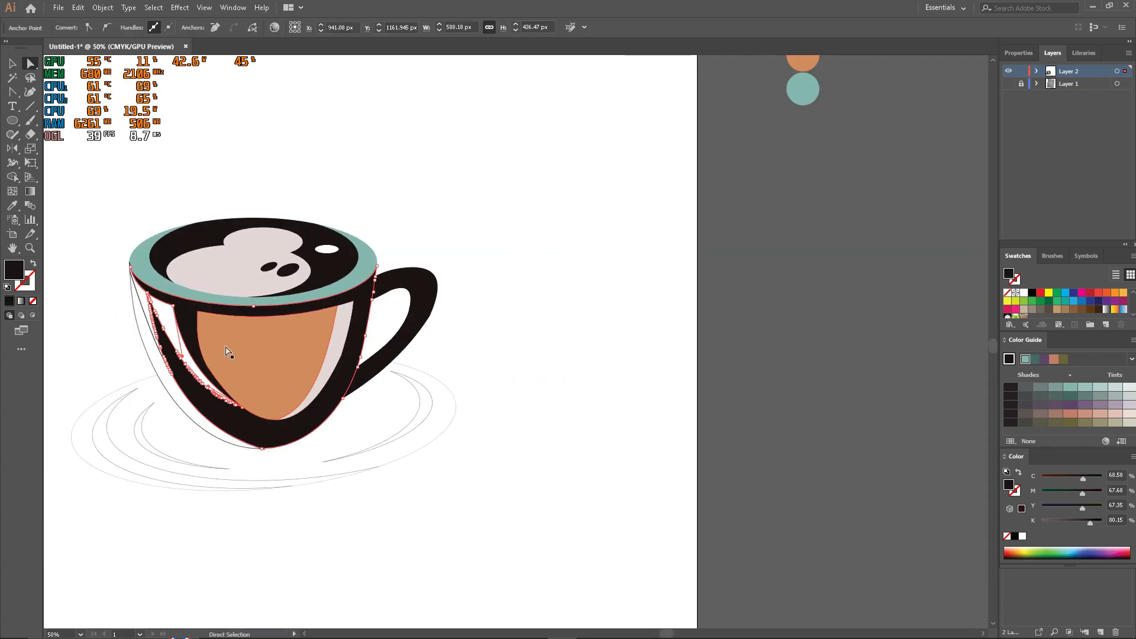
pyautogui.press('i')
pyautogui.click(805, 104)
pyautogui.press('a')
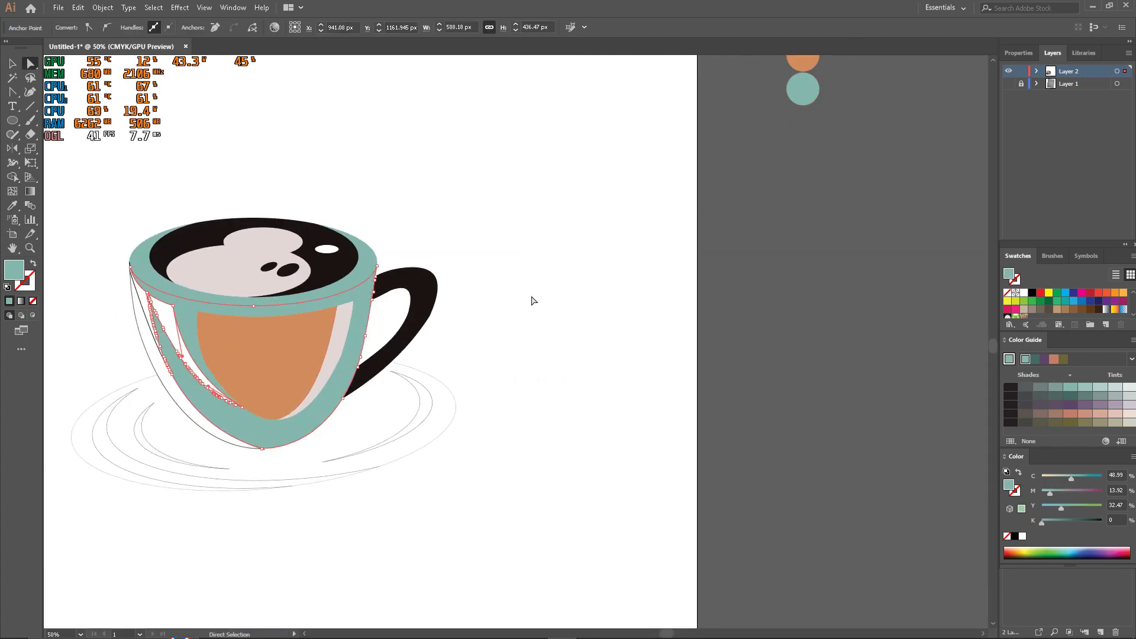
# - Undo the cup body's teal fill, and use Shape Builder to fill the white gaps on the body's left side near-black
pyautogui.hotkey('ctrl', 'z')
pyautogui.click(510, 324)
pyautogui.scroll(4, 131, 305)
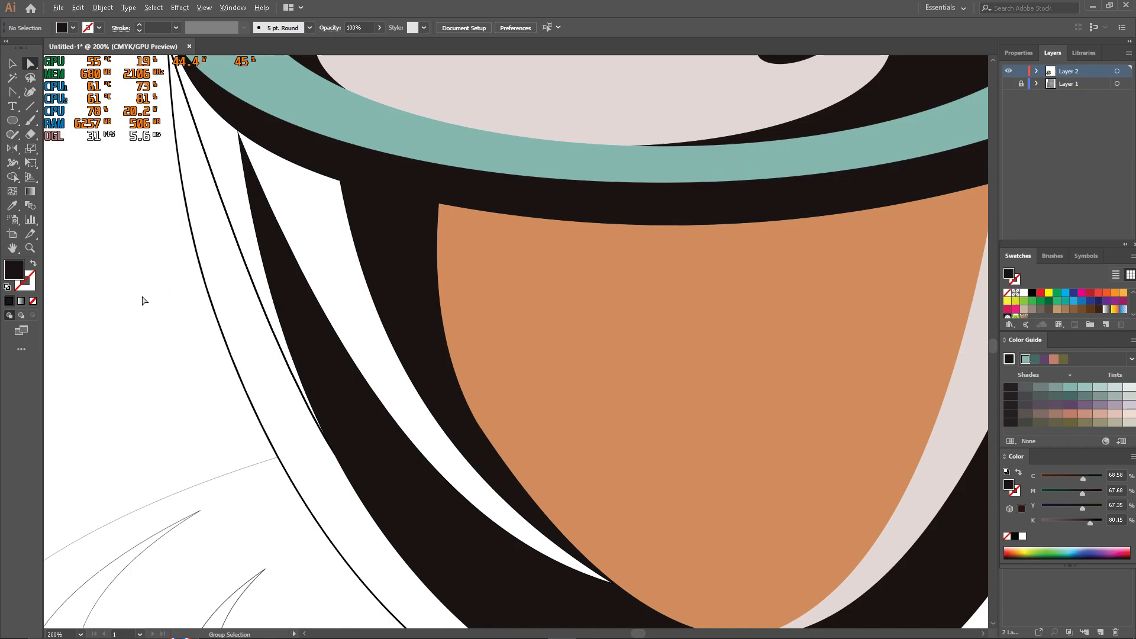
pyautogui.hotkey('ctrl', 'a')
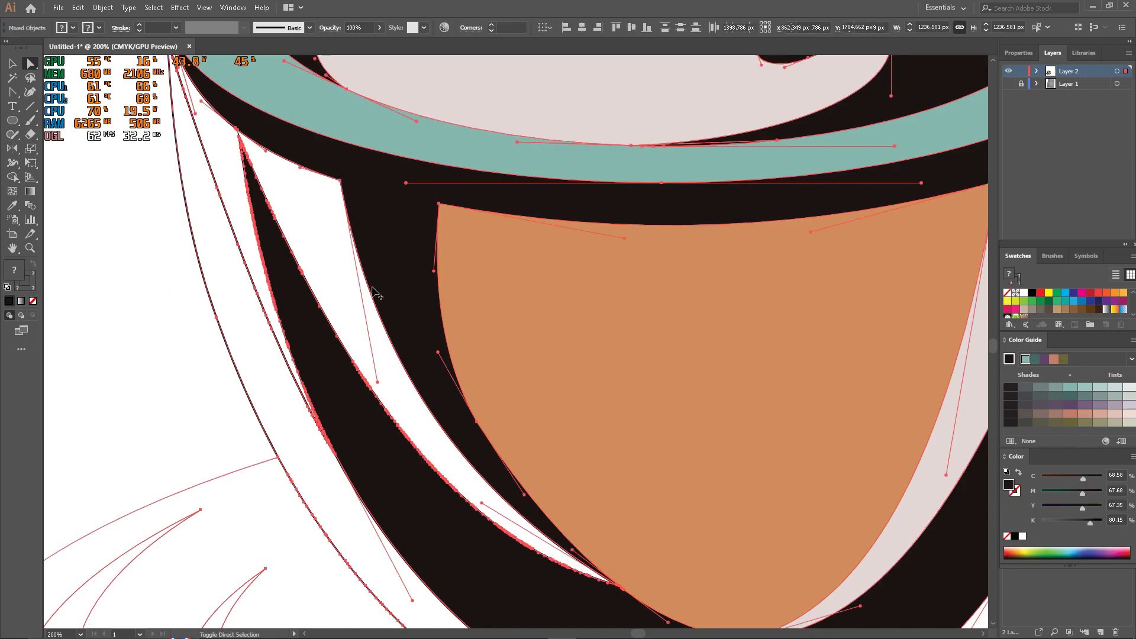
pyautogui.hotkey('shift', 'm')
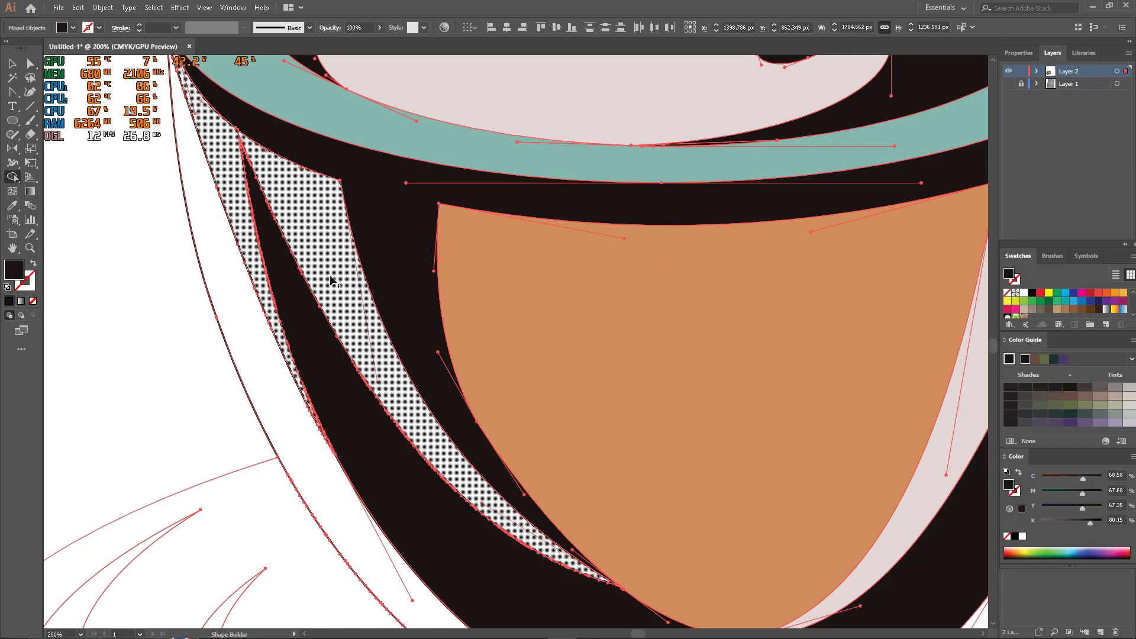
pyautogui.scroll(-3, 330, 276)
pyautogui.scroll(1, 725, 356)
pyautogui.press('a')
pyautogui.click(725, 356)
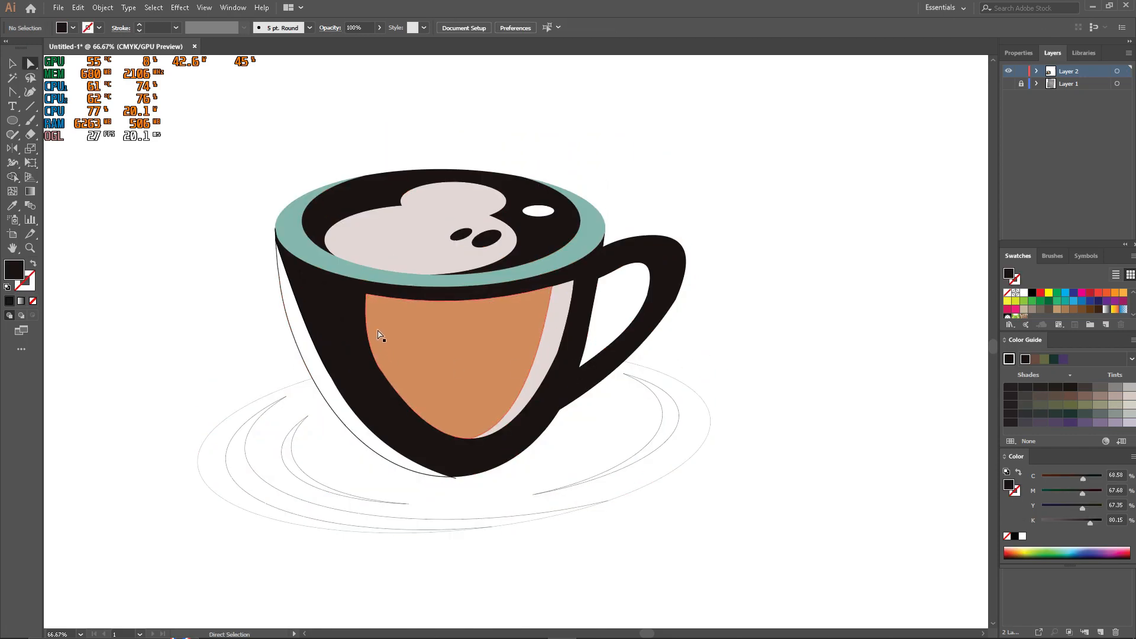
# - Recolor the new stripe shapes on the cup body's left side with the teal palette circle and deselect them
pyautogui.click(332, 310)
pyautogui.scroll(-3, 330, 345)
pyautogui.scroll(1, 407, 342)
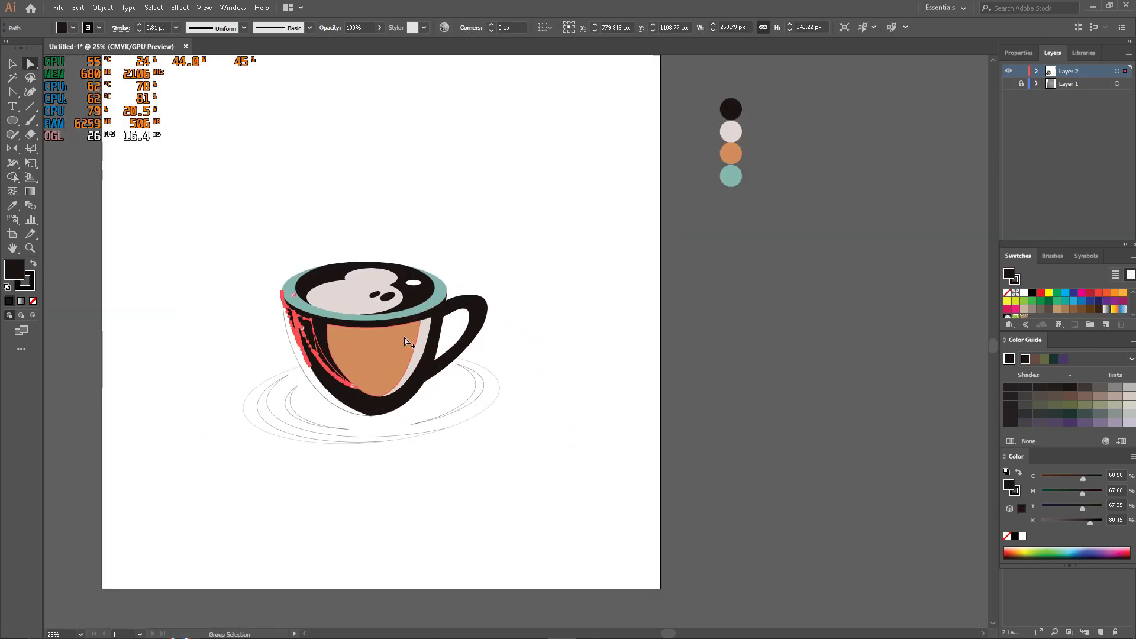
pyautogui.scroll(2, 405, 341)
pyautogui.press('i')
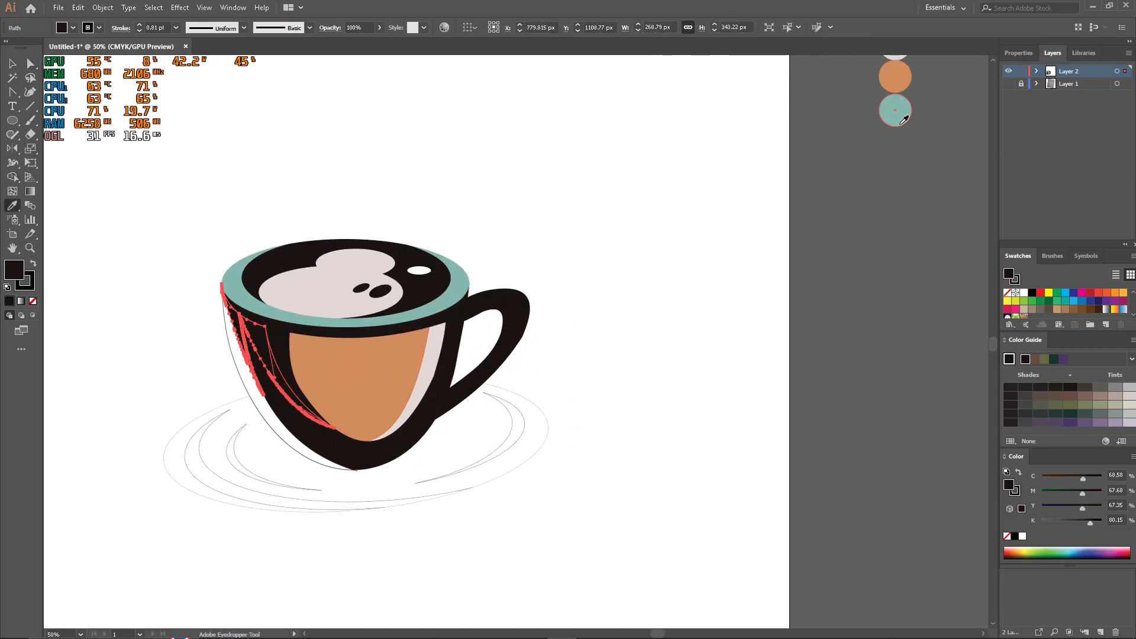
pyautogui.click(899, 123)
pyautogui.press('a')
pyautogui.click(240, 384)
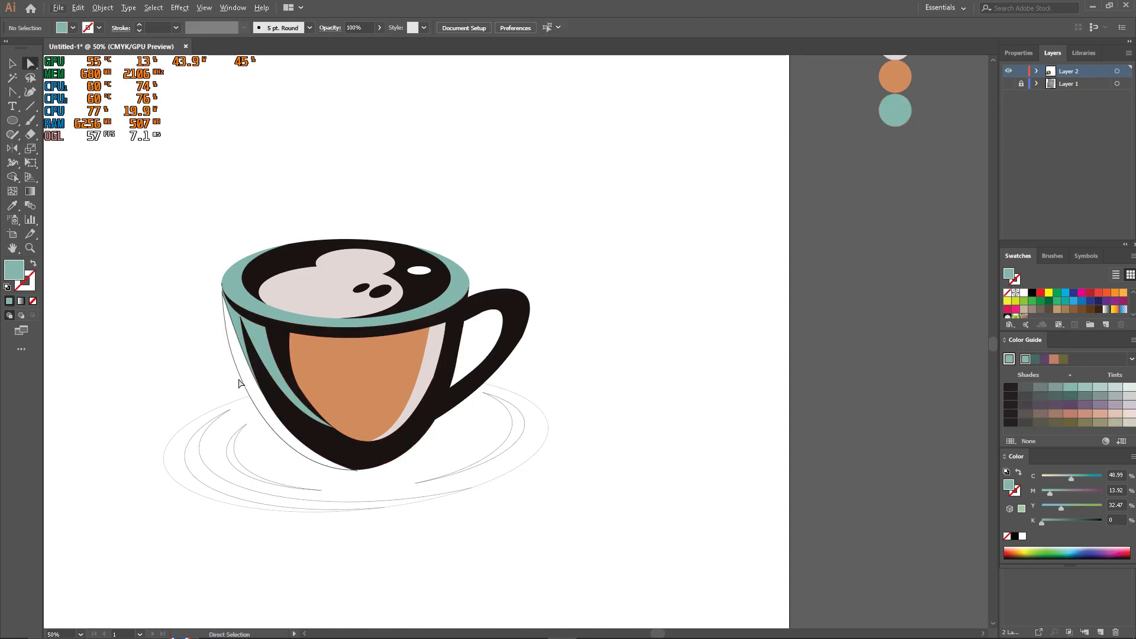
# - Fill the thin crescent along the cup's outer left edge with the pale pink palette color and deselect it
pyautogui.scroll(1, 234, 387)
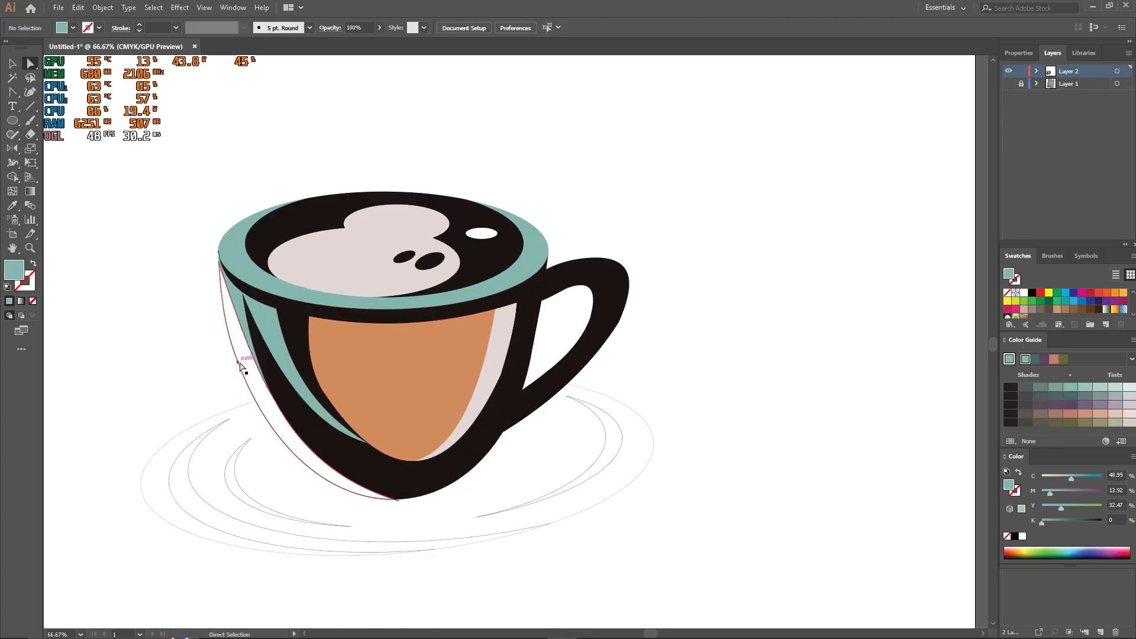
pyautogui.click(241, 368)
pyautogui.click(662, 370)
pyautogui.scroll(-3, 201, 444)
pyautogui.scroll(3, 200, 447)
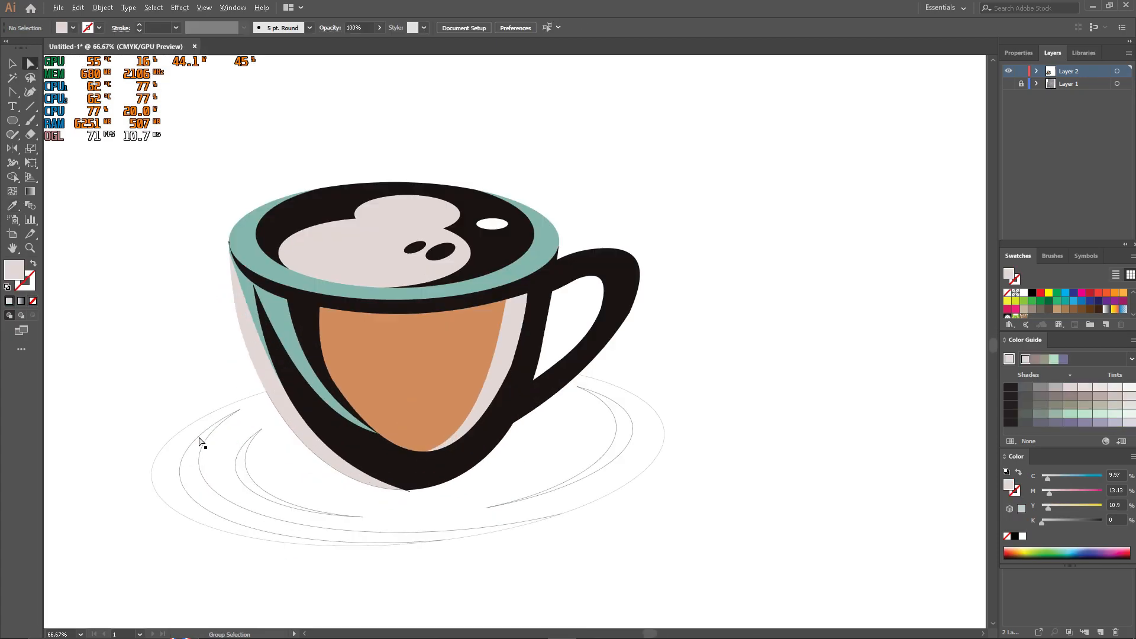
# - Fill the saucer shape with the near-black sampled from the cup body and deselect it
pyautogui.click(167, 446)
pyautogui.press('i')
pyautogui.click(519, 357)
pyautogui.press('a')
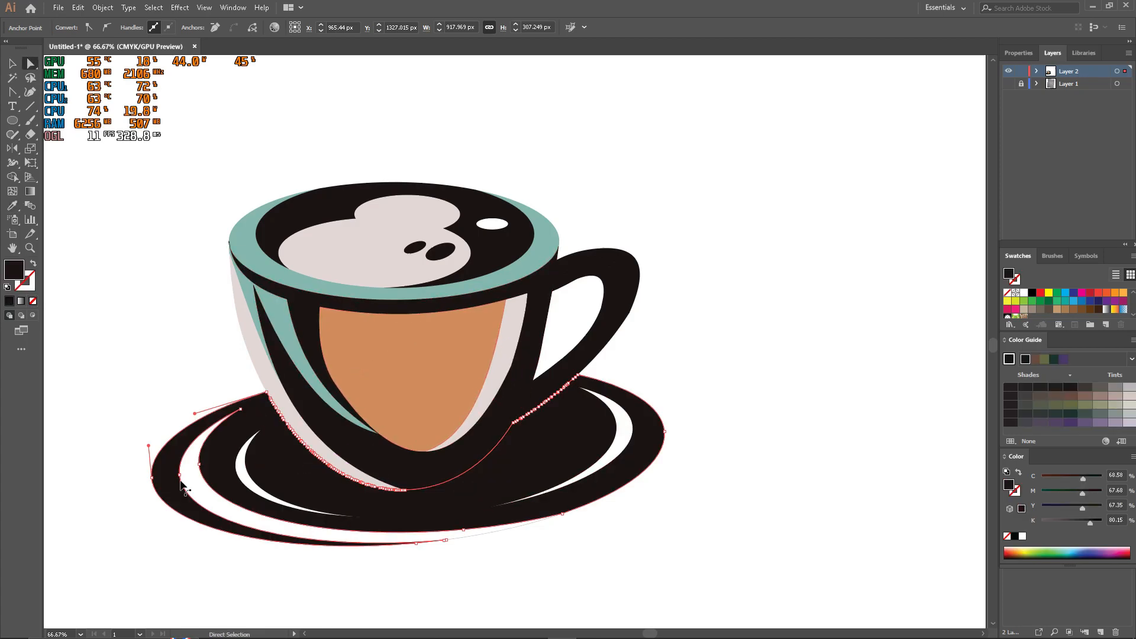
pyautogui.click(204, 485)
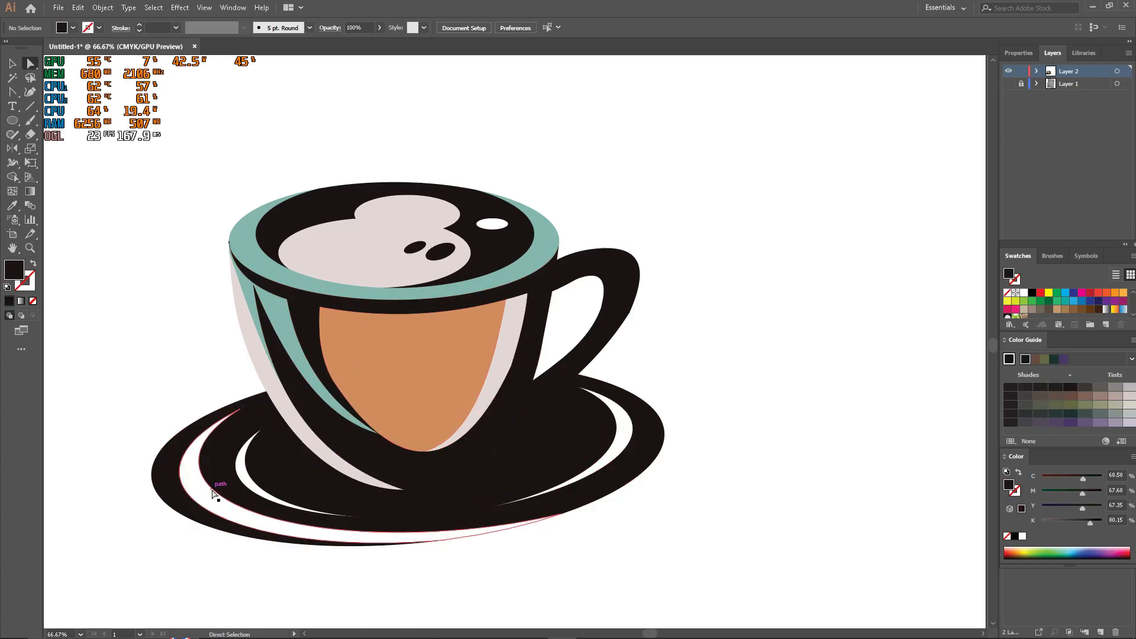
# - Fill the long white band along the saucer's front left with the teal sampled from the cup's stripe
pyautogui.click(216, 493)
pyautogui.press('i')
pyautogui.click(300, 363)
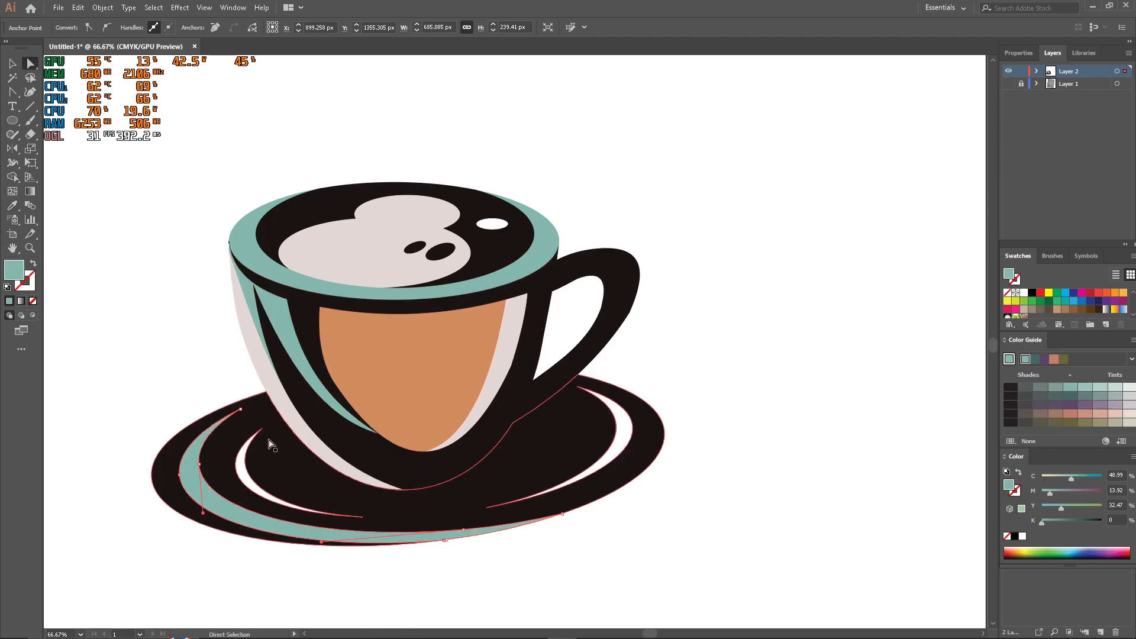
pyautogui.press('a')
# - Try the cup's pale pink on the small inner crescent at the saucer's left side and deselect it
pyautogui.click(245, 473)
pyautogui.press('i')
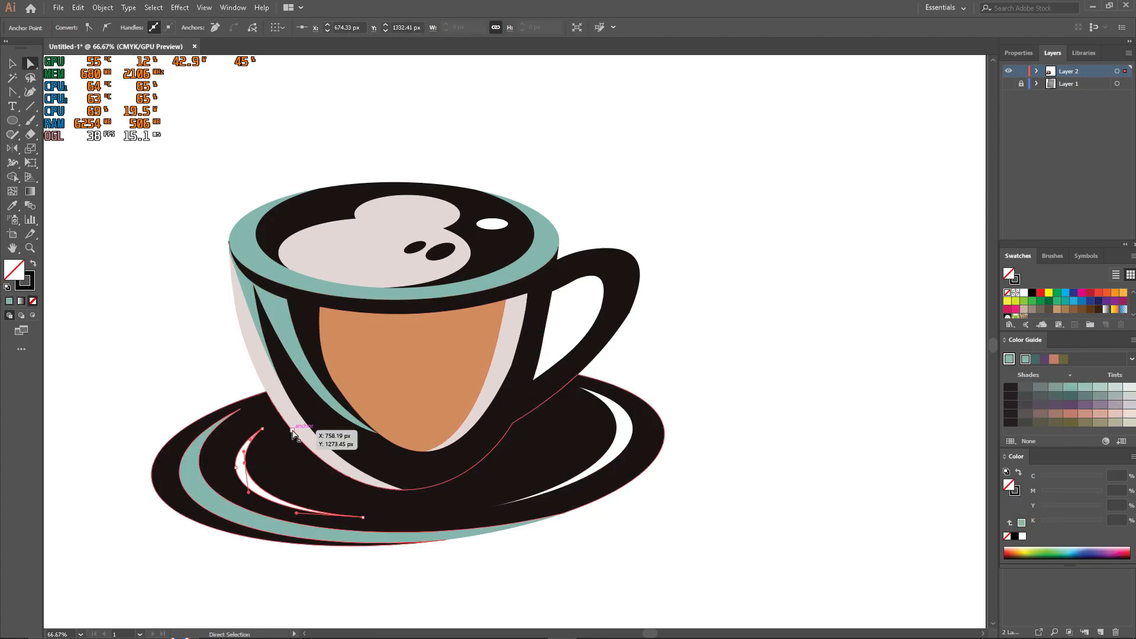
pyautogui.click(261, 355)
pyautogui.press('a')
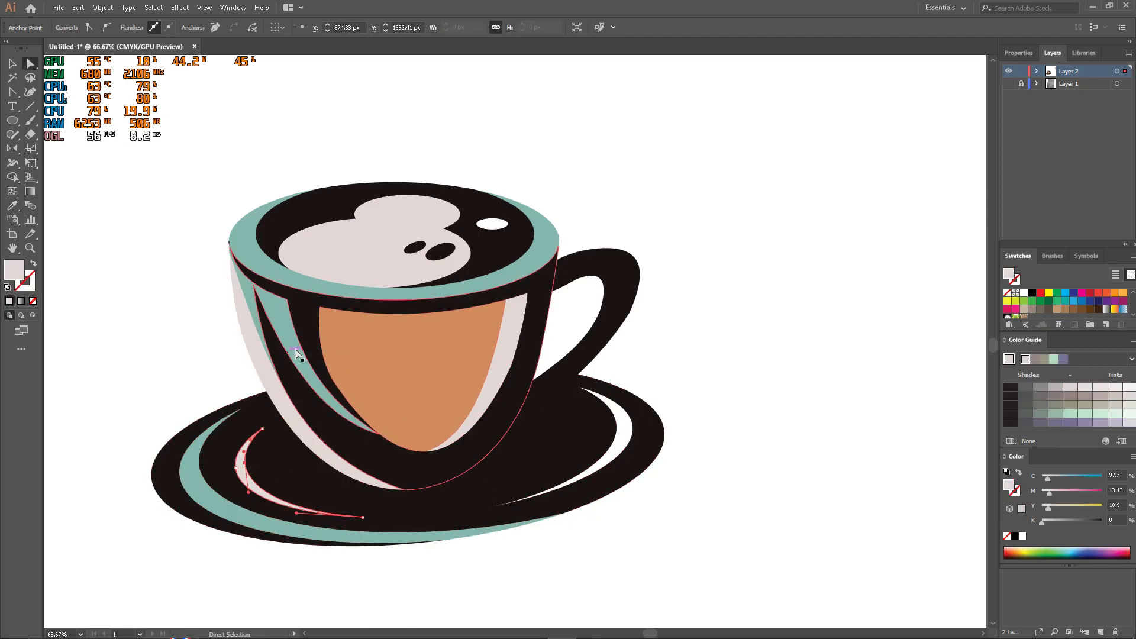
pyautogui.click(393, 393)
# - Fill the small inner crescent at the saucer's left side with the orange sampled from the cup's front panel
pyautogui.click(258, 482)
pyautogui.press('i')
pyautogui.click(375, 374)
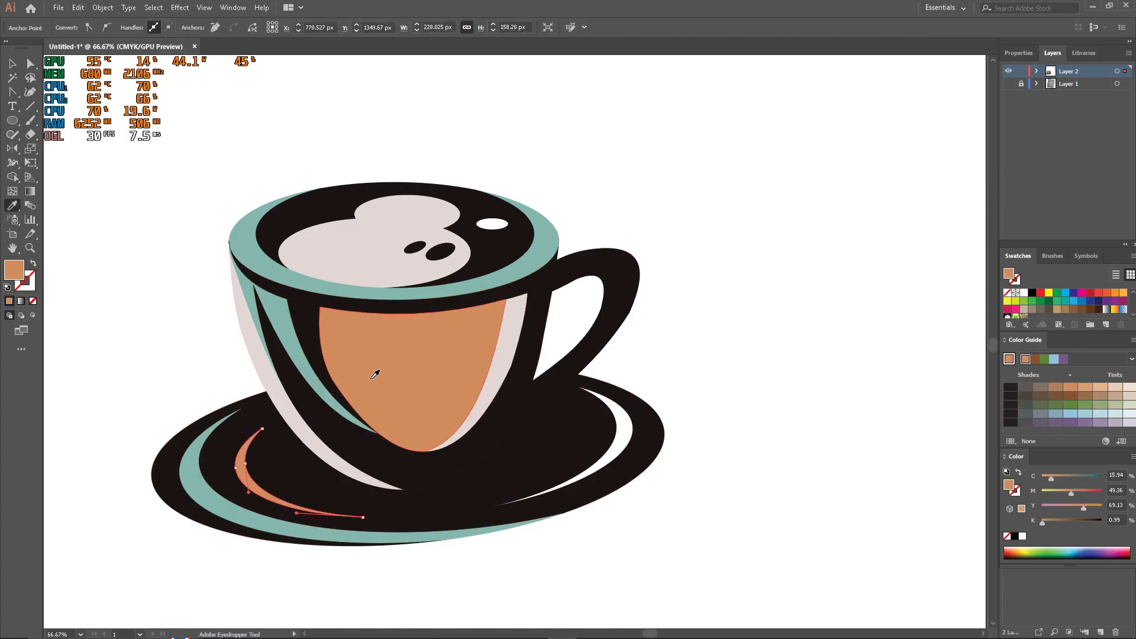
# - Fill the white crescent at the saucer's right side with the pale pink sampled from the coffee foam and deselect it
pyautogui.keyDown('ctrl'); pyautogui.click(616, 465); pyautogui.keyUp('ctrl')
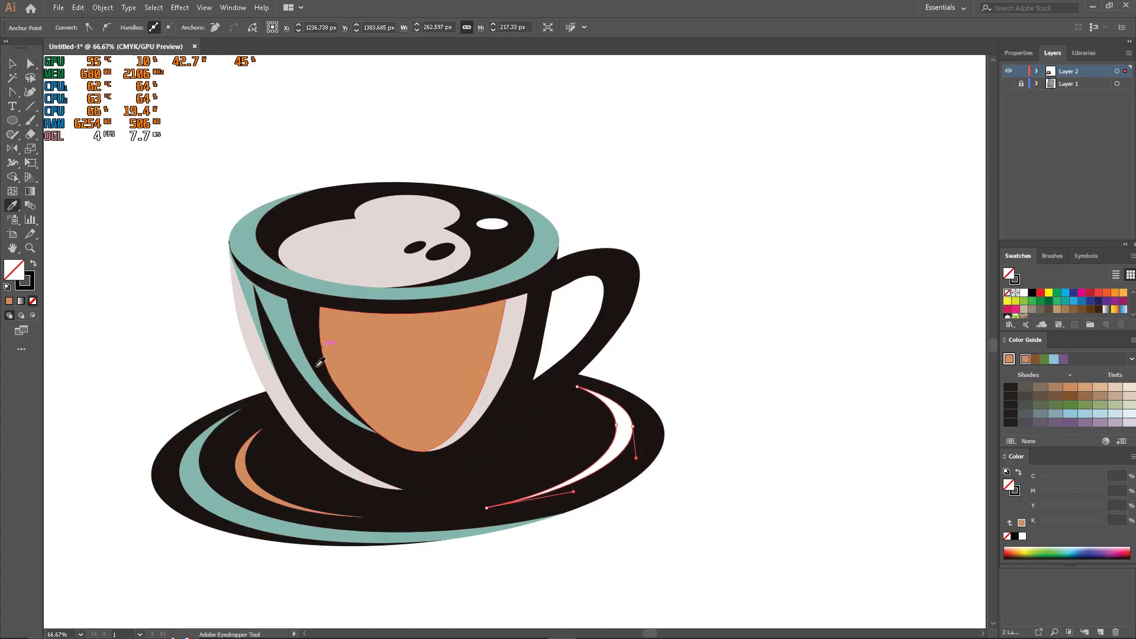
pyautogui.click(386, 273)
pyautogui.press('a')
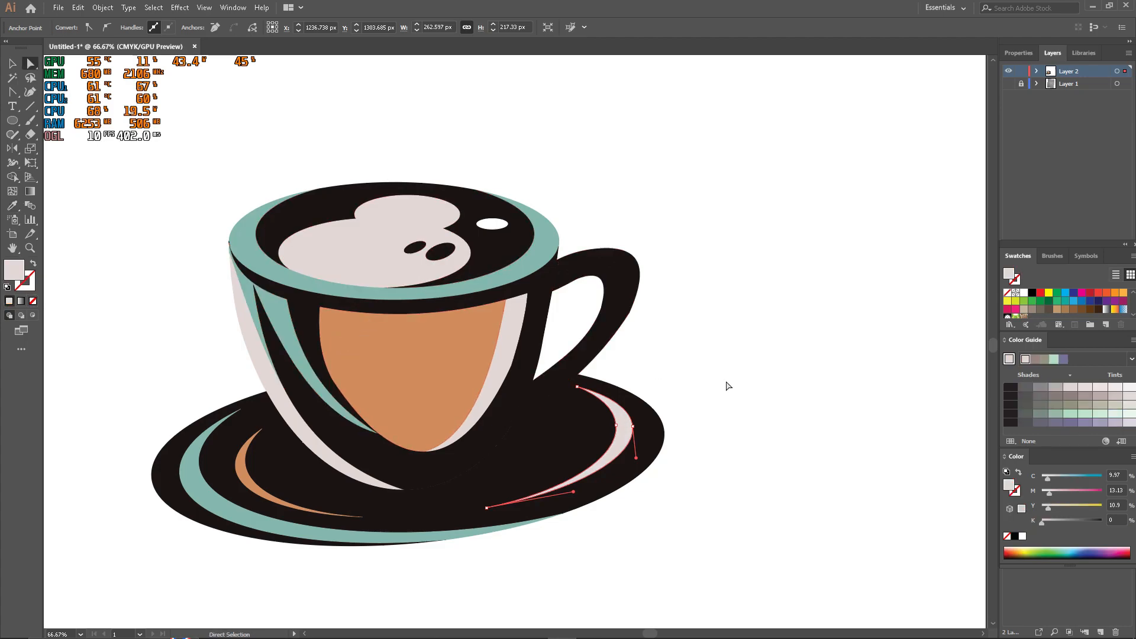
pyautogui.click(696, 380)
pyautogui.scroll(-3, 498, 441)
pyautogui.scroll(2, 498, 441)
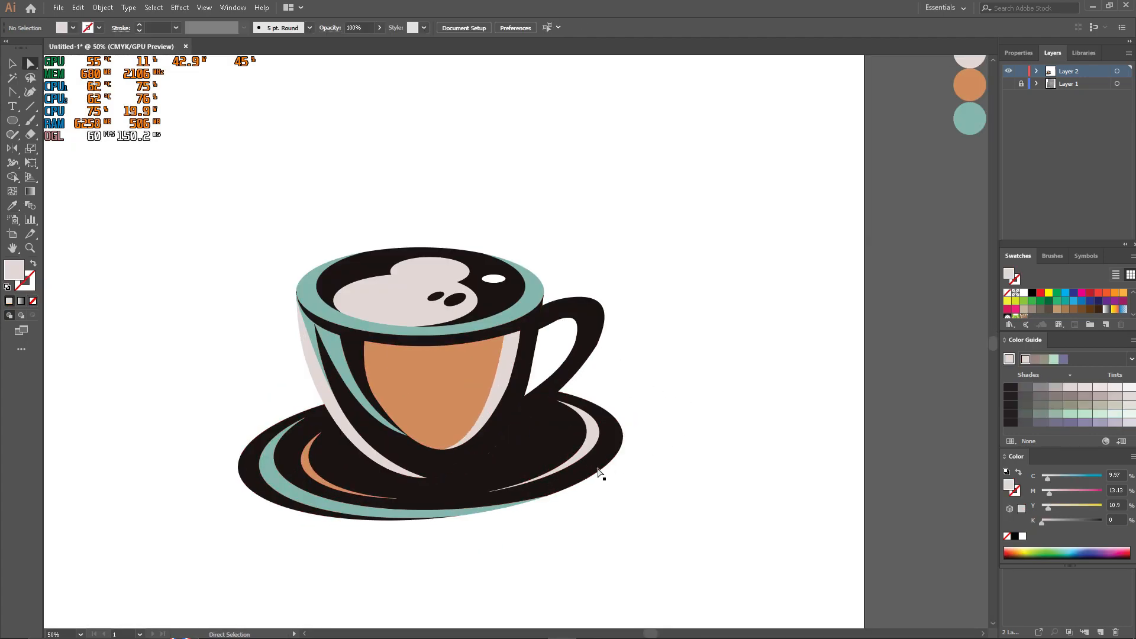
pyautogui.scroll(-2, 426, 425)
pyautogui.scroll(1, 416, 457)
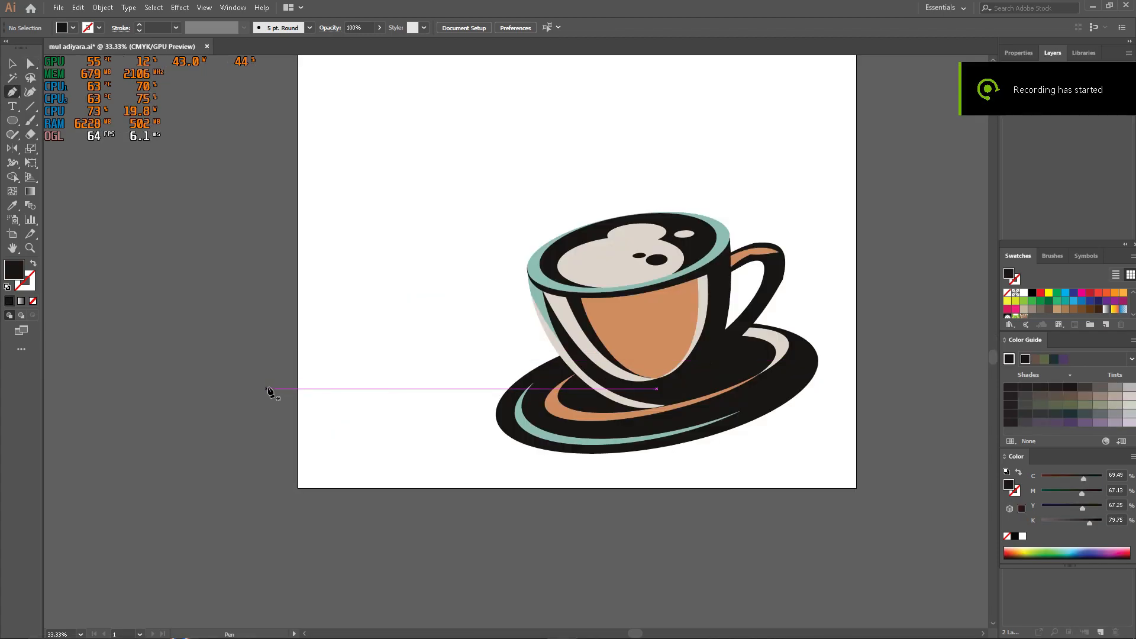
# - Draw a straight Pen line from outside the artboard's left edge down to the saucer's left edge
pyautogui.click(277, 376)
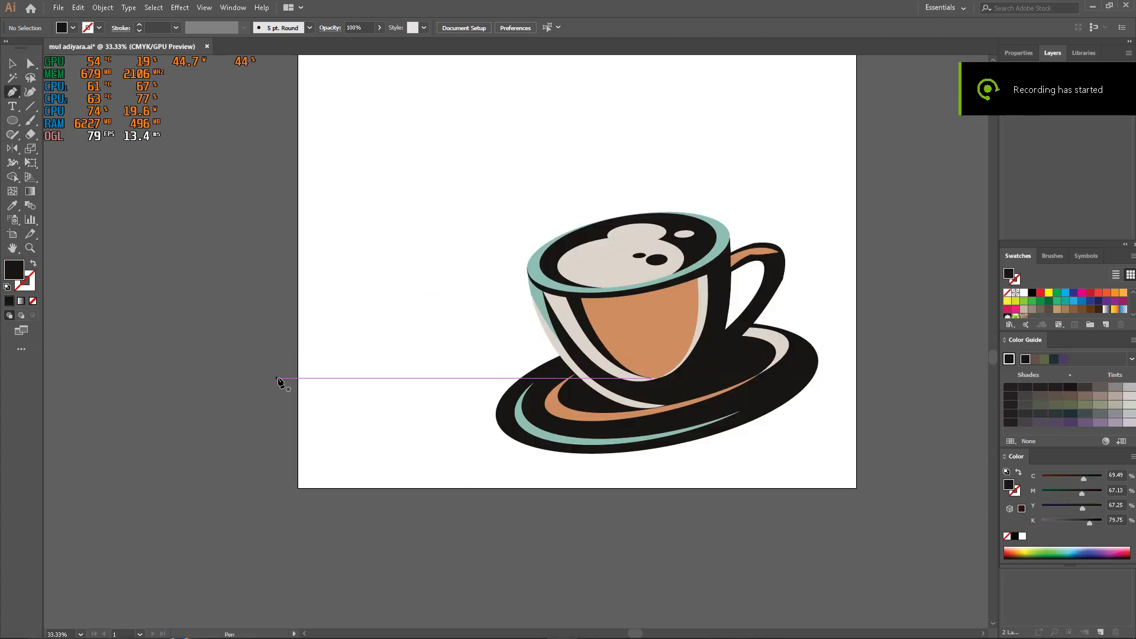
pyautogui.click(509, 405)
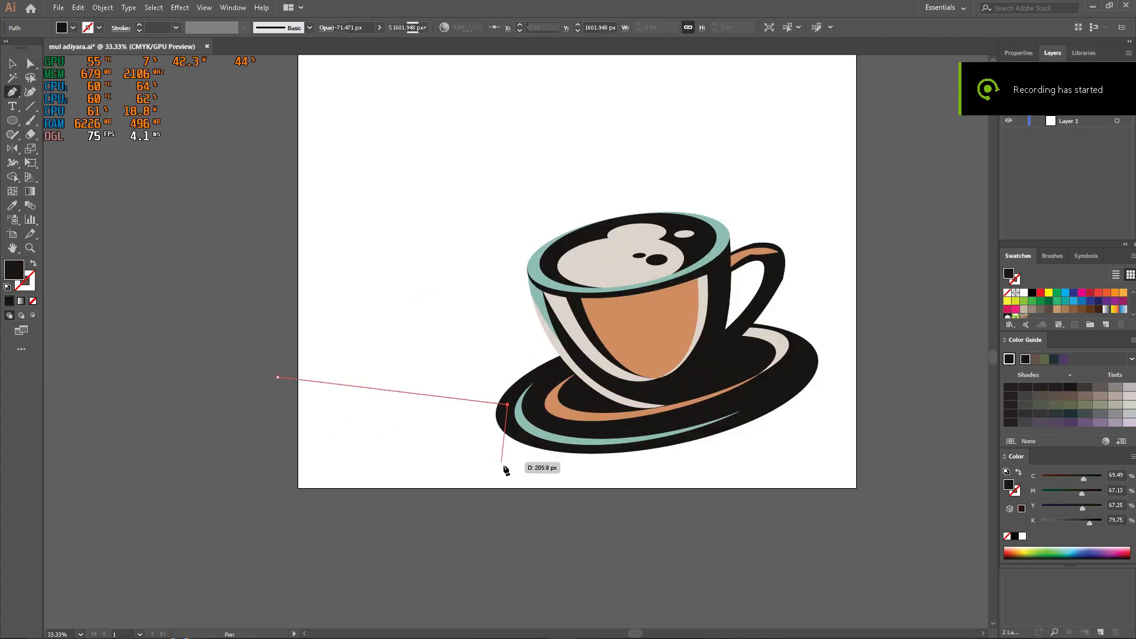
pyautogui.press('a')
pyautogui.press('p')
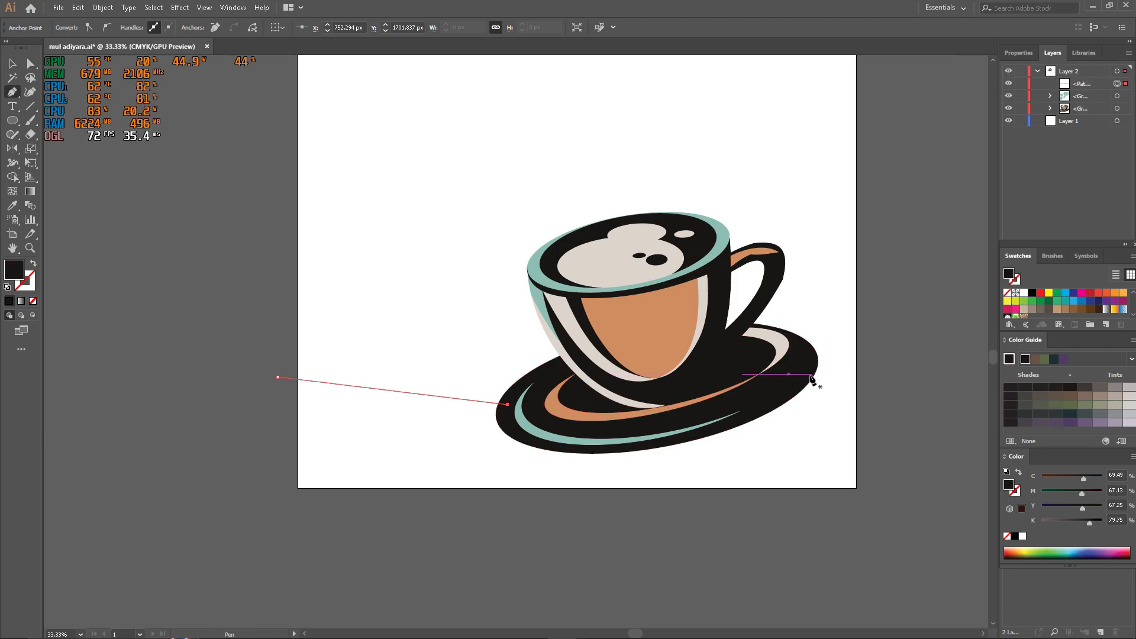
# - Draw a path from the saucer's right edge past the artboard's right side, beneath it and up to the left line's outer end
pyautogui.moveTo(784, 394); pyautogui.dragTo(861, 384)
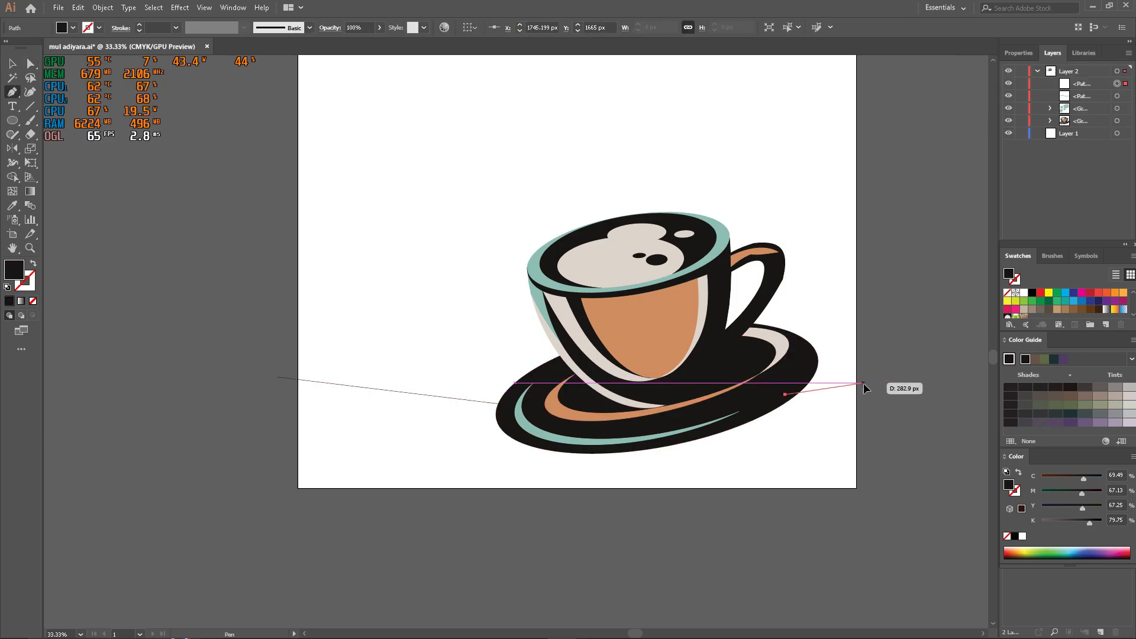
pyautogui.click(864, 383)
pyautogui.scroll(-2, 869, 449)
pyautogui.keyDown('shift'); pyautogui.click(863, 448); pyautogui.keyUp('shift')
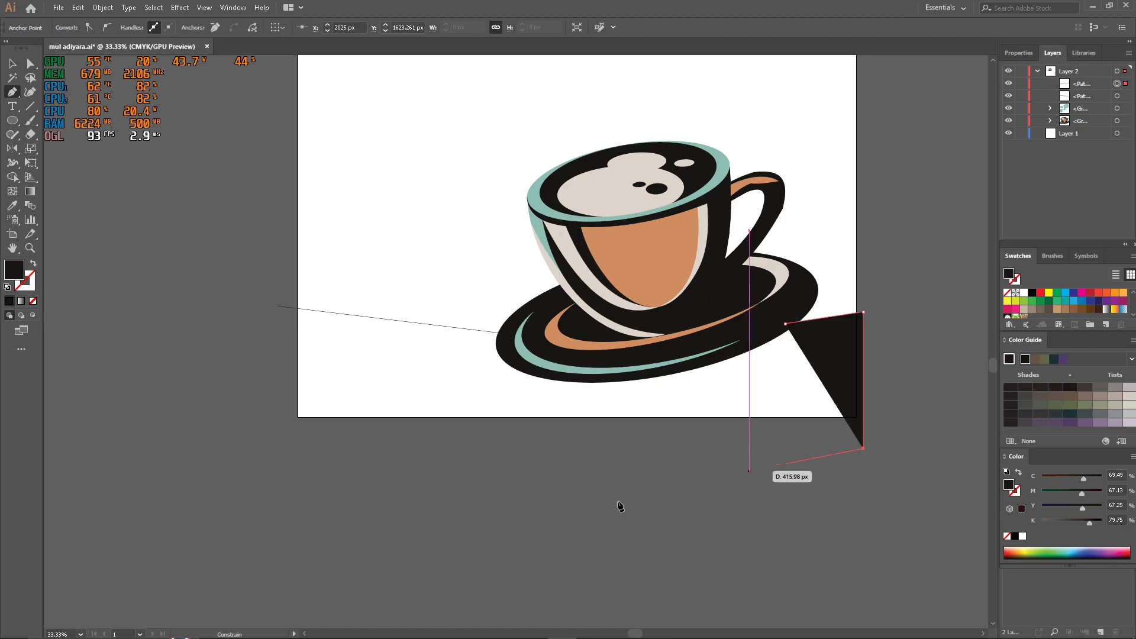
pyautogui.keyDown('shift'); pyautogui.click(277, 448); pyautogui.keyUp('shift')
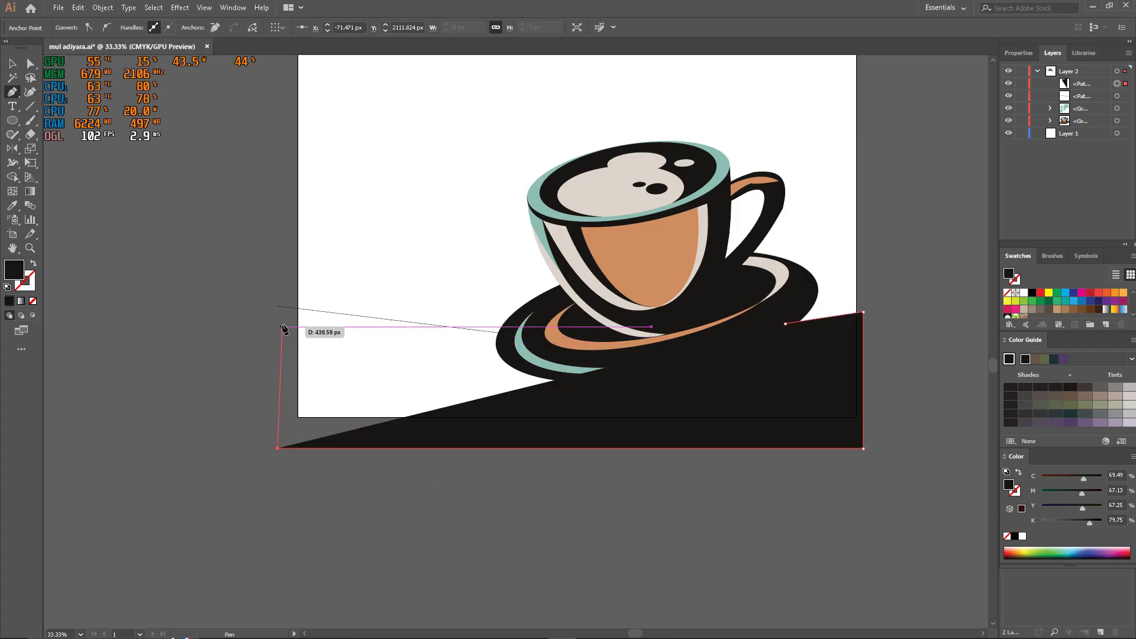
pyautogui.keyDown('shift'); pyautogui.click(277, 305); pyautogui.keyUp('shift')
pyautogui.press('a')
pyautogui.click(424, 508)
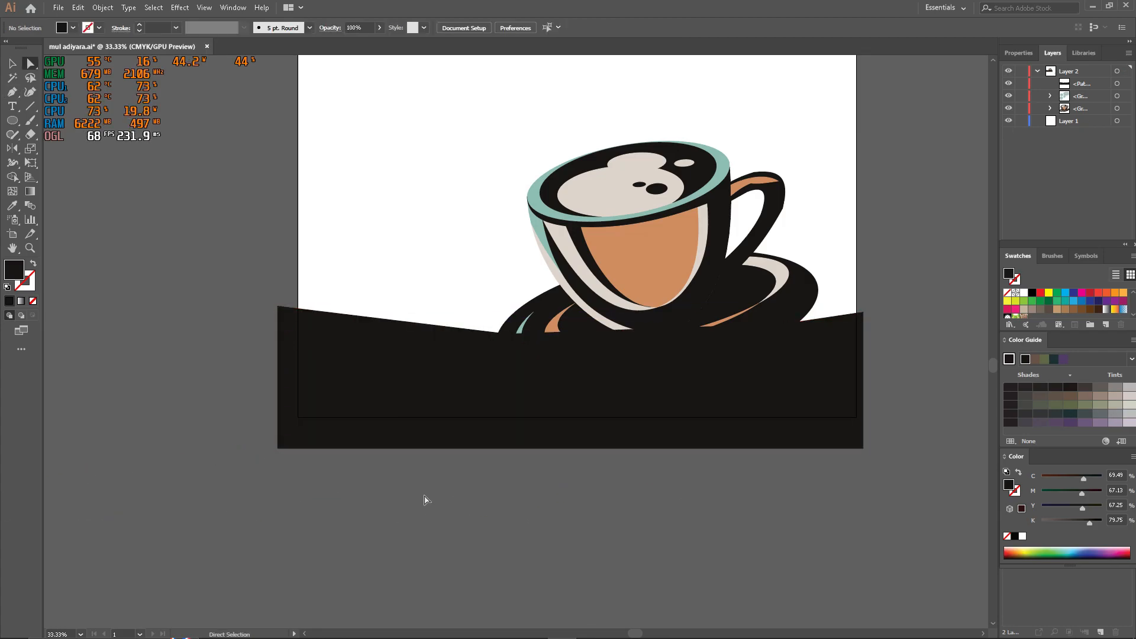
# - Give the table shape no fill and a near-black 1 pt stroke, and deselect it
pyautogui.press('x')
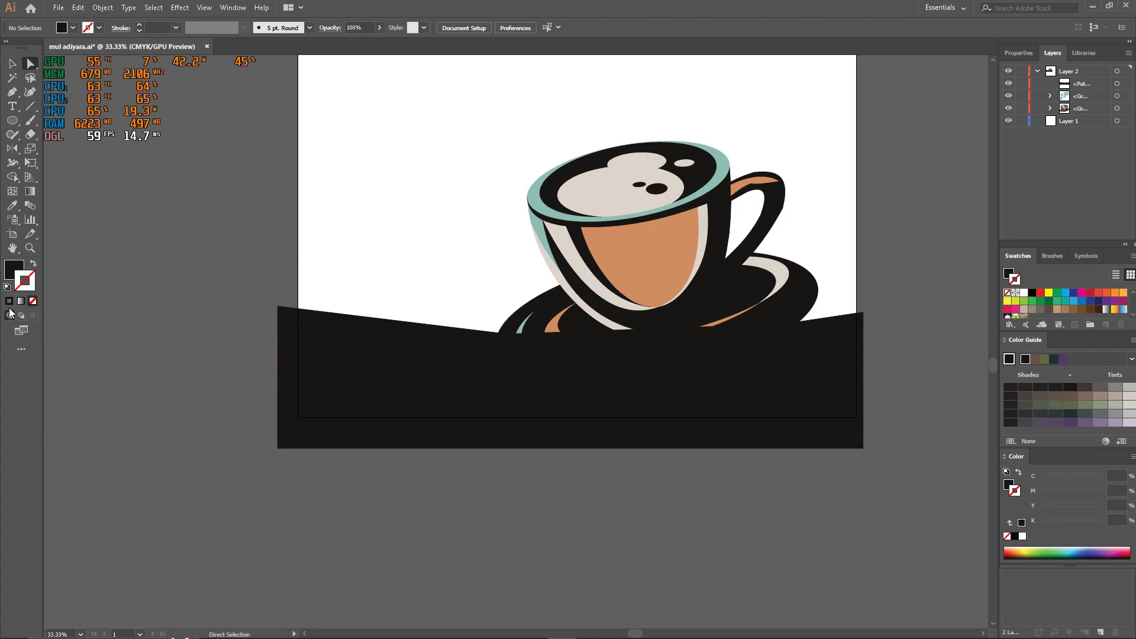
pyautogui.click(10, 302)
pyautogui.click(33, 300)
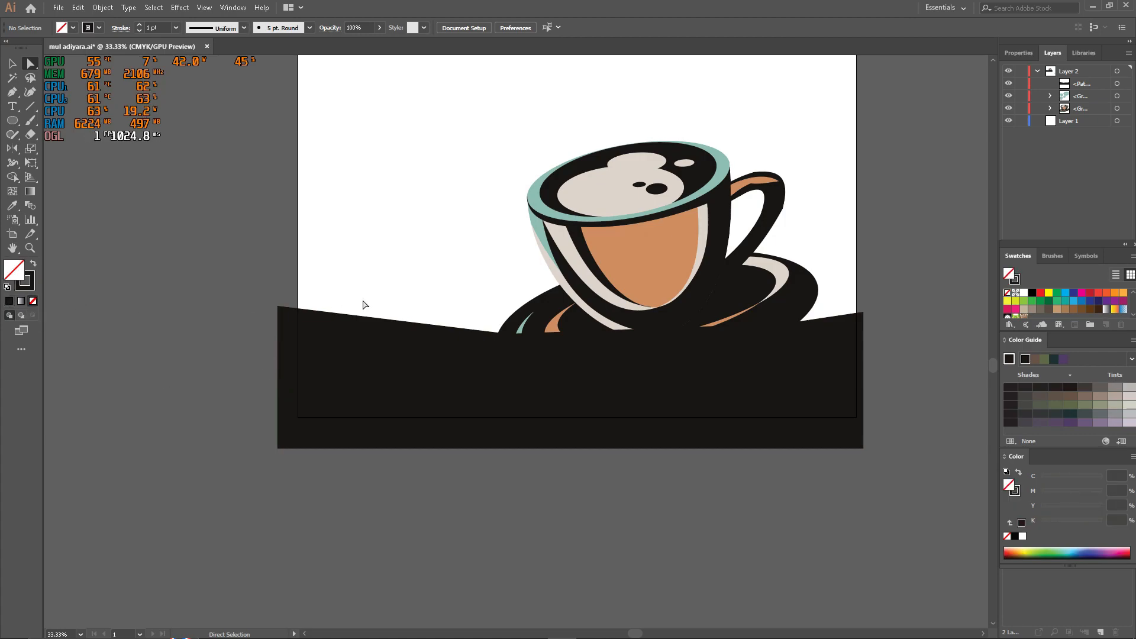
pyautogui.click(383, 421)
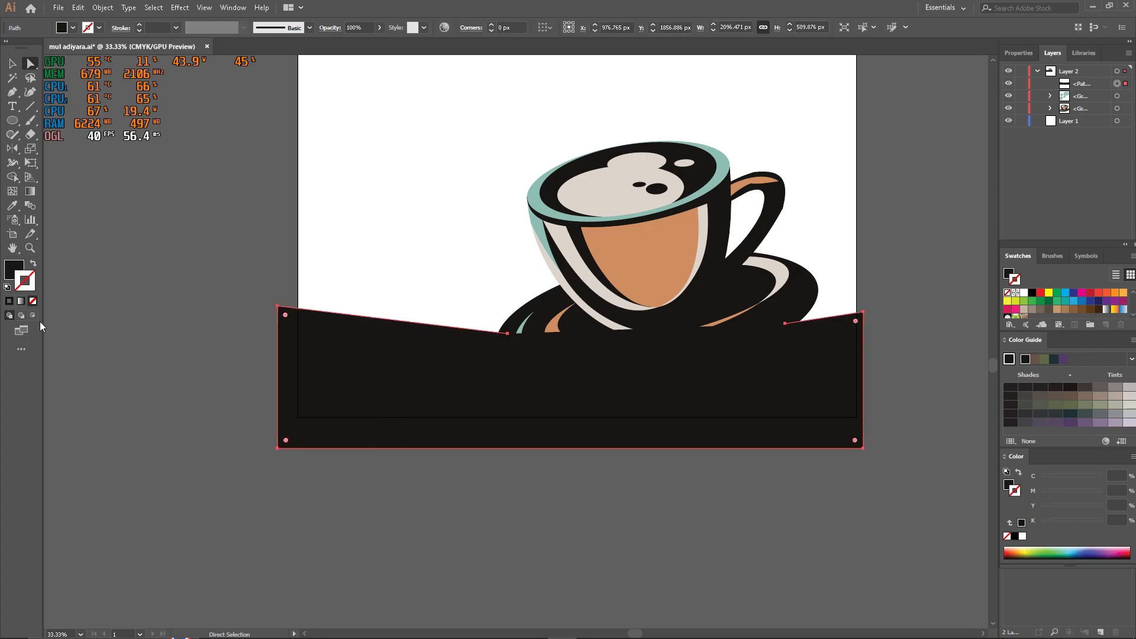
pyautogui.click(10, 303)
pyautogui.press('/')
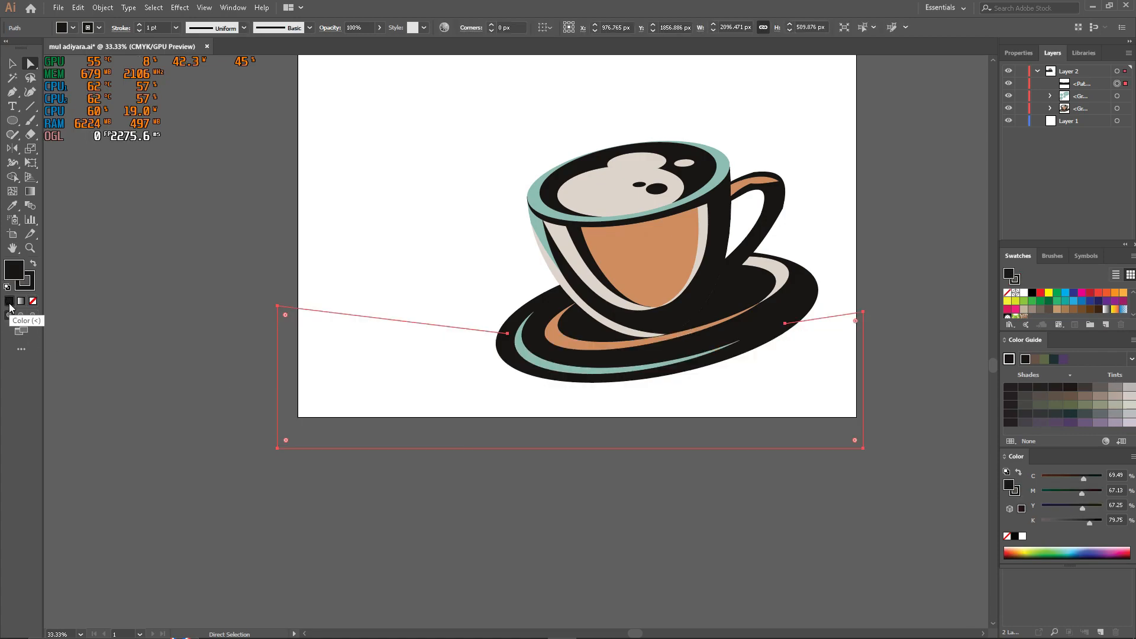
pyautogui.click(225, 544)
# - Move the table outline path below the two cup groups in Layer 2 and deselect it
pyautogui.scroll(1, 300, 441)
pyautogui.scroll(-1, 307, 438)
pyautogui.scroll(2, 532, 445)
pyautogui.click(864, 449)
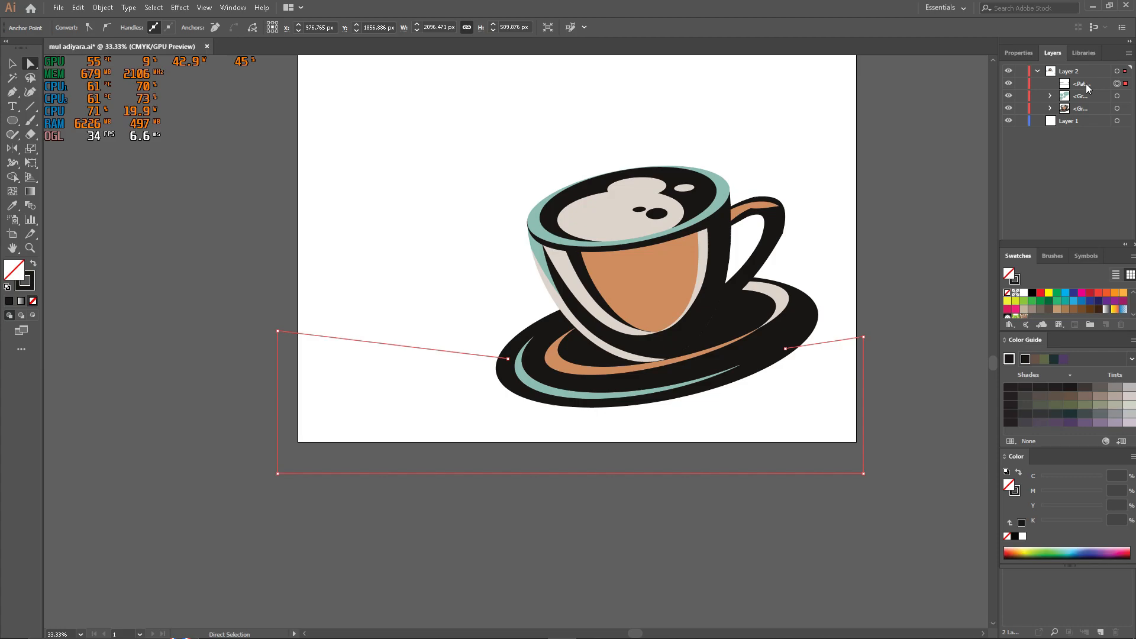
pyautogui.moveTo(1085, 85); pyautogui.dragTo(1089, 123)
pyautogui.click(892, 256)
# - With all artwork selected, use Shape Builder to create a separate shape from the table area around the saucer, and deselect everything
pyautogui.hotkey('shift', 'm')
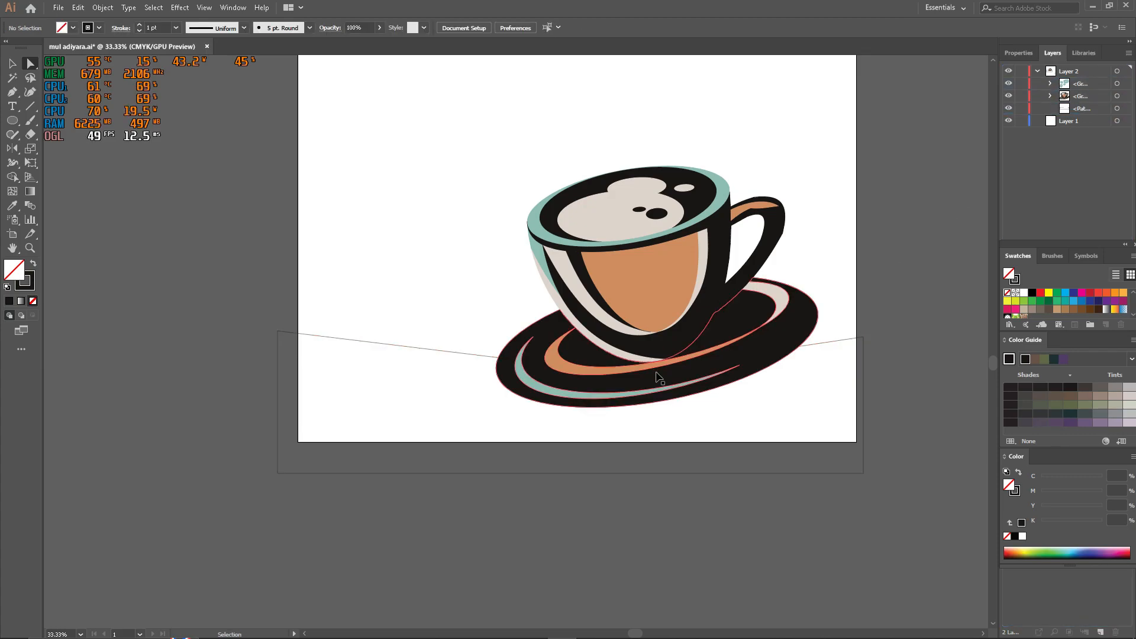
pyautogui.hotkey('ctrl', 'a')
pyautogui.click(473, 404)
pyautogui.scroll(1, 488, 378)
pyautogui.scroll(-1, 487, 378)
pyautogui.press('a')
pyautogui.click(222, 364)
pyautogui.scroll(3, 584, 386)
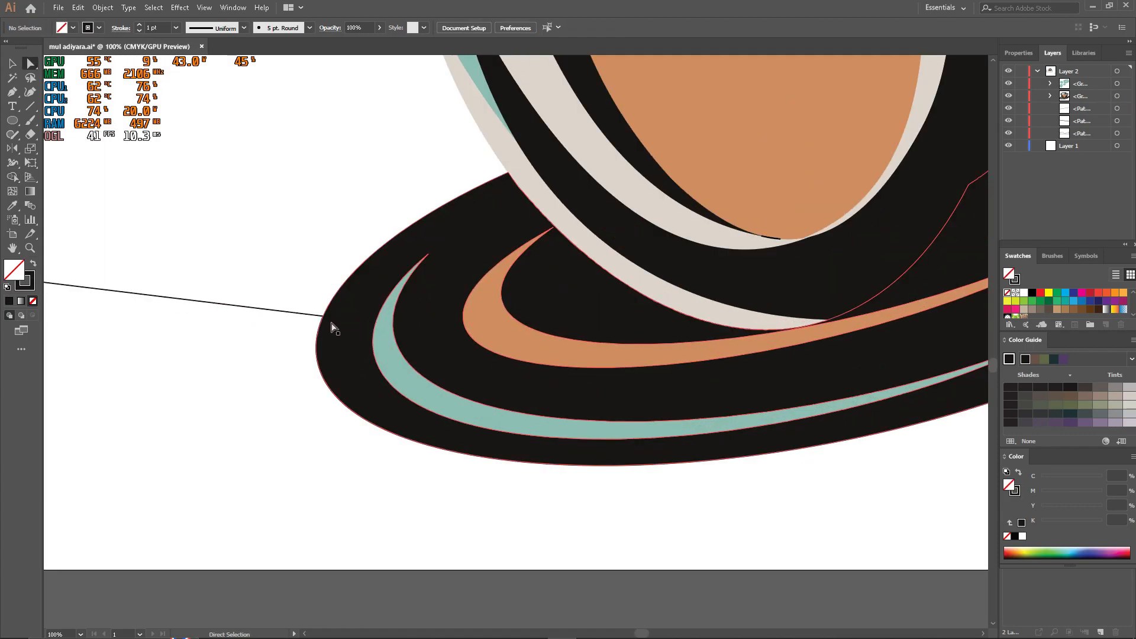
pyautogui.scroll(-2, 327, 317)
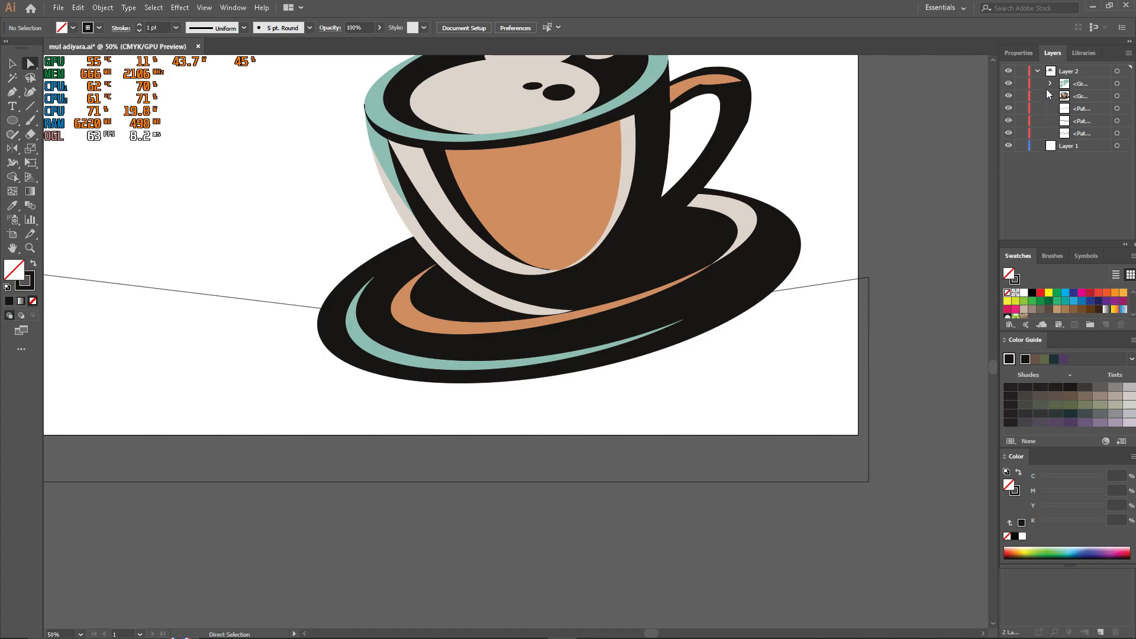
# - Move the lowest table path to the top of Layer 2's stacking order and leave everything deselected
pyautogui.moveTo(1076, 134); pyautogui.dragTo(1075, 85)
pyautogui.hotkey('ctrl', 'a')
pyautogui.click(358, 543)
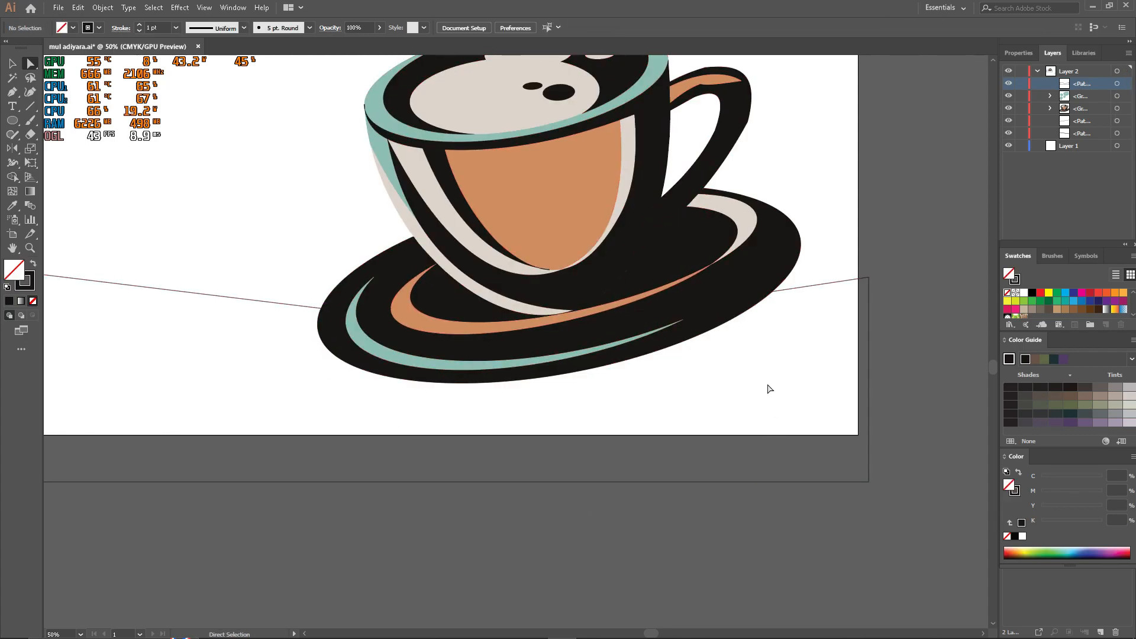
# - Undo the table path reordering and the last Shape Builder split, then deselect everything
pyautogui.hotkey('ctrl', 'z')
pyautogui.hotkey('ctrl', 'z')
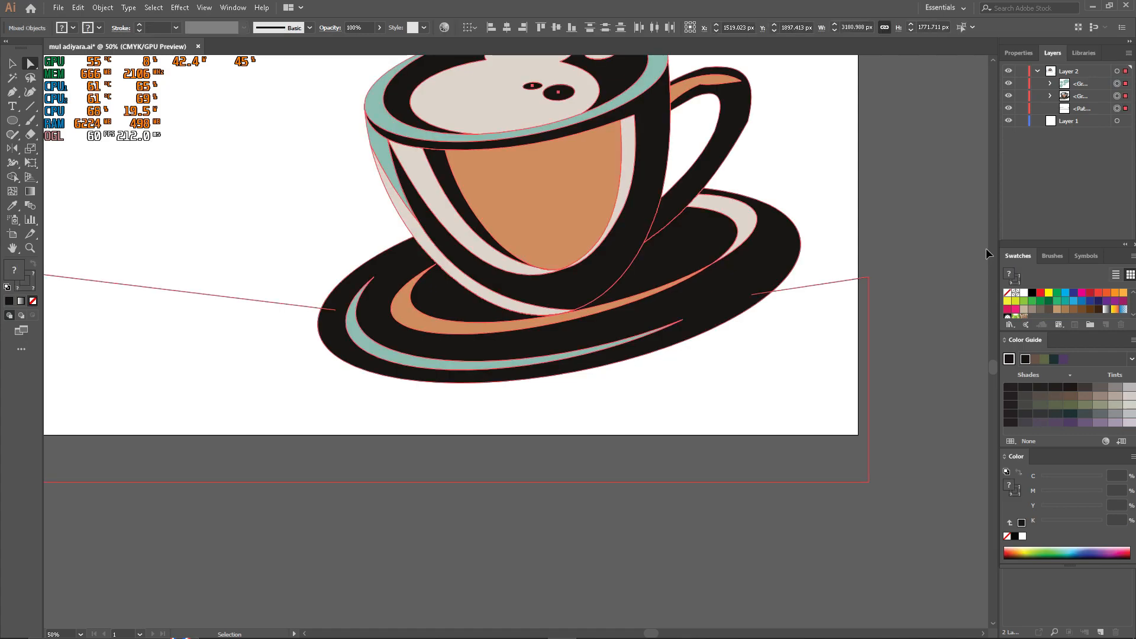
pyautogui.scroll(-2, 581, 426)
pyautogui.click(469, 446)
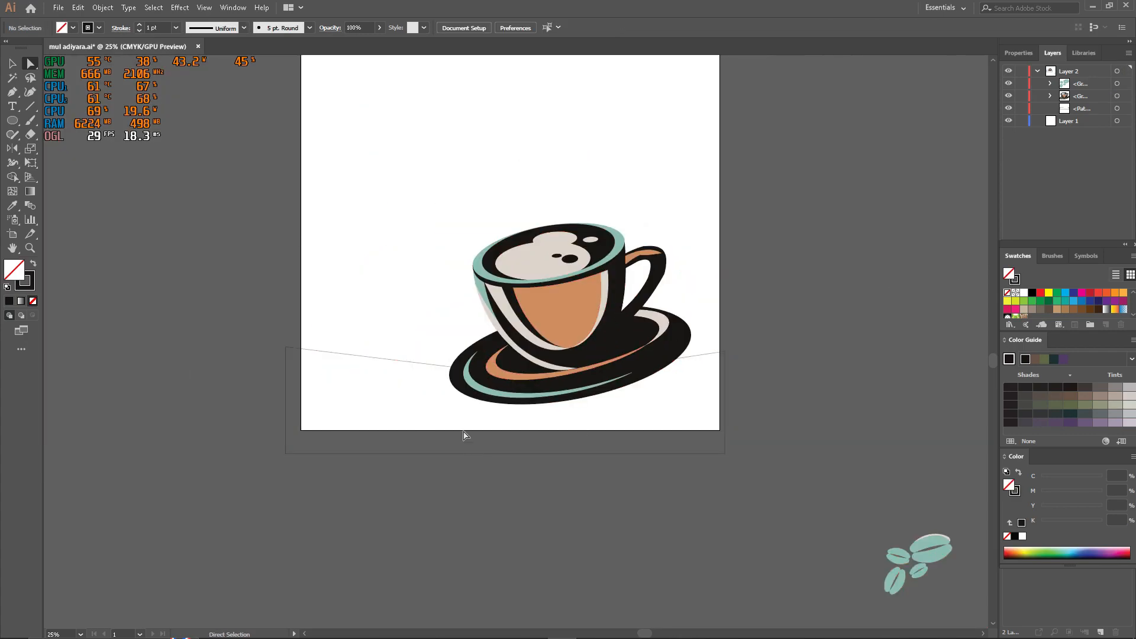
pyautogui.scroll(3, 468, 385)
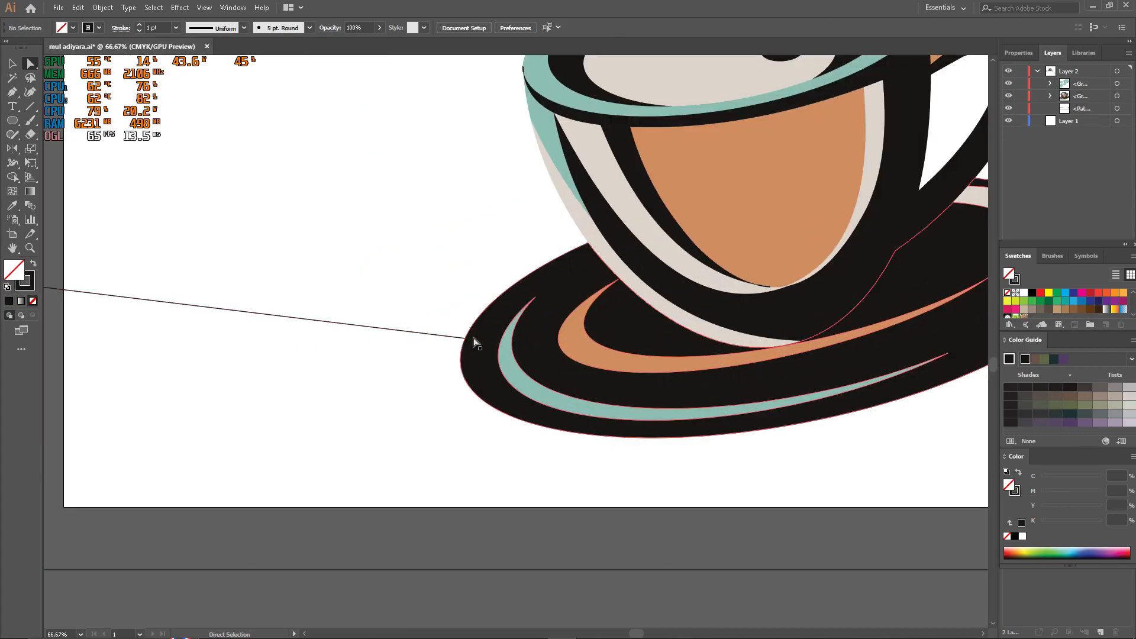
# - With all artwork selected, use Shape Builder to make a separate shape from the table area below the saucer, and deselect everything
pyautogui.hotkey('ctrl', 'a')
pyautogui.hotkey('shift', 'm')
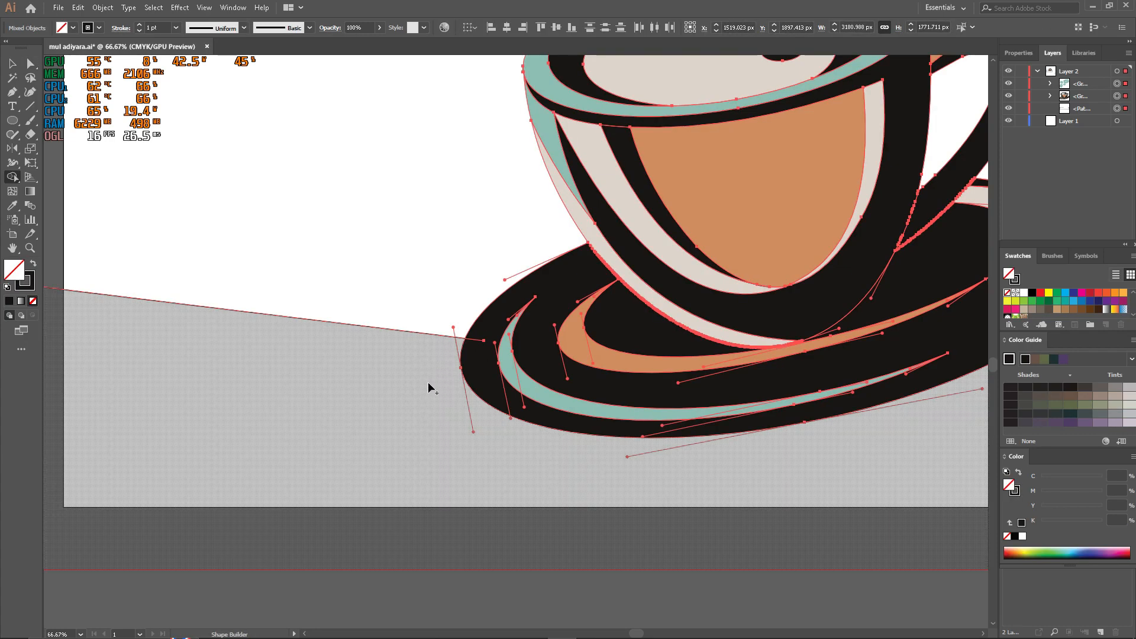
pyautogui.click(433, 381)
pyautogui.press('a')
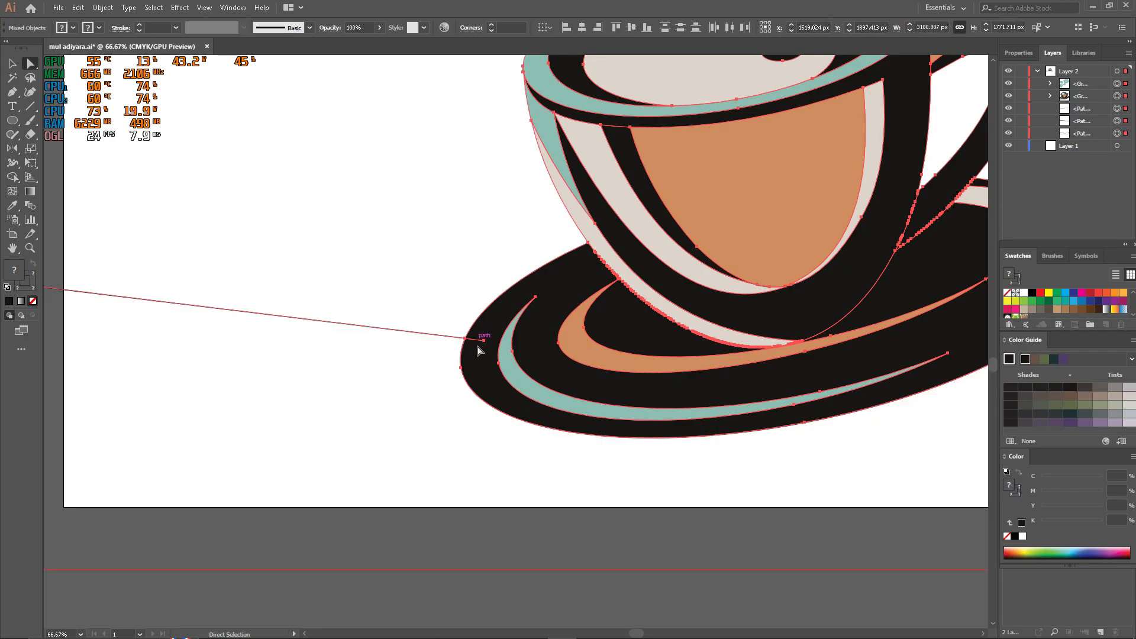
pyautogui.click(424, 309)
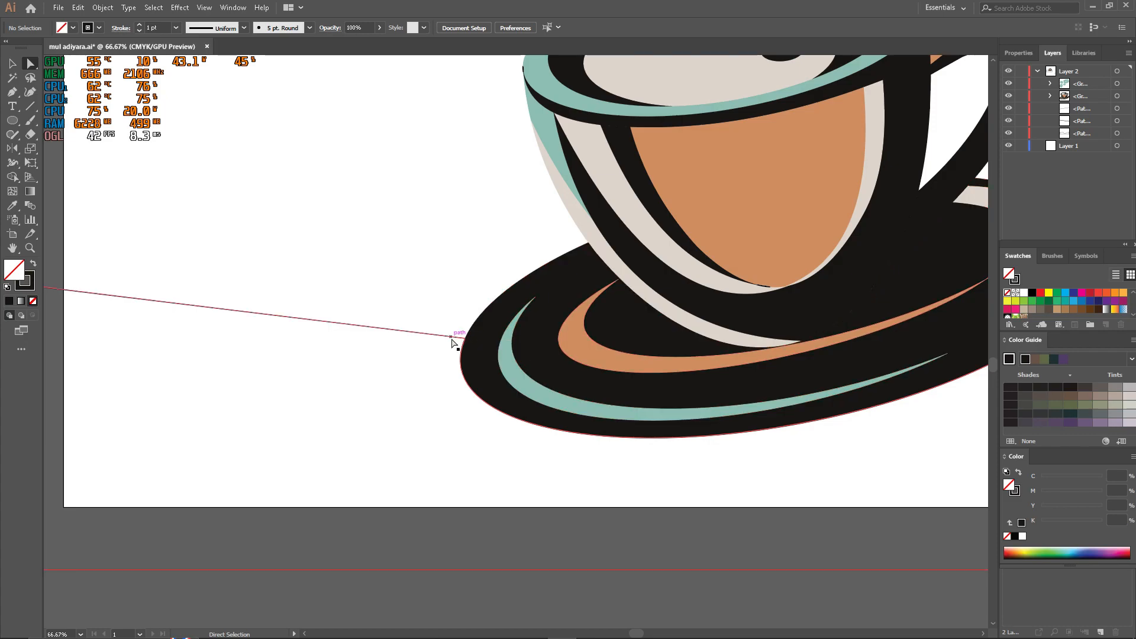
# - Hide the cup and saucer group in Layer 2 and delete the leftover table outline stub at the saucer's left junction
pyautogui.click(466, 339)
pyautogui.scroll(5, 473, 340)
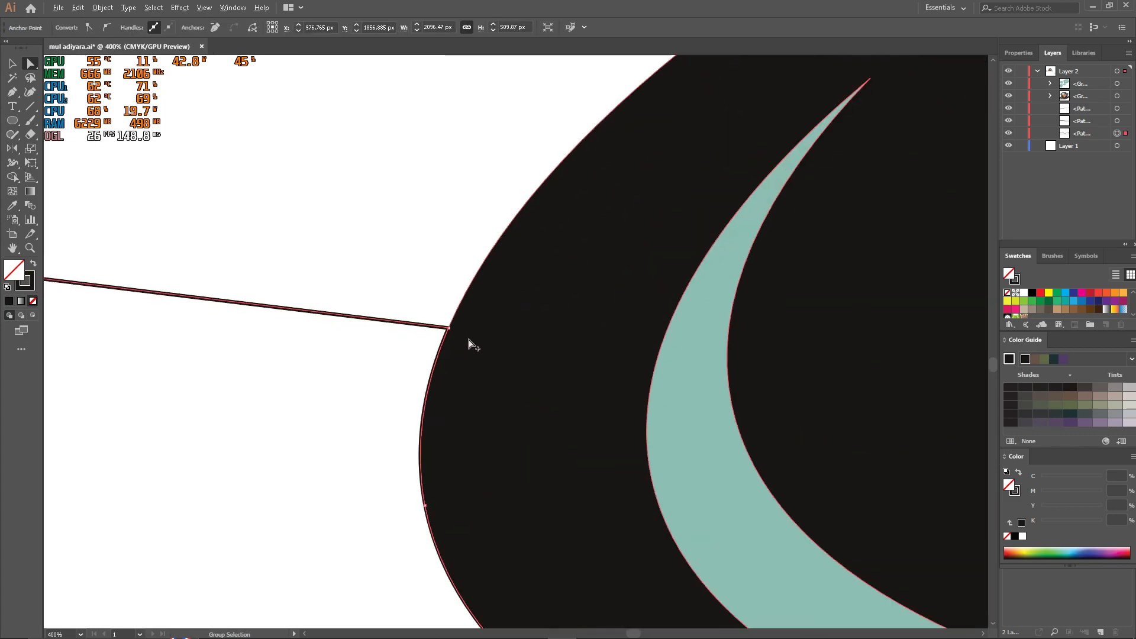
pyautogui.scroll(-2, 425, 329)
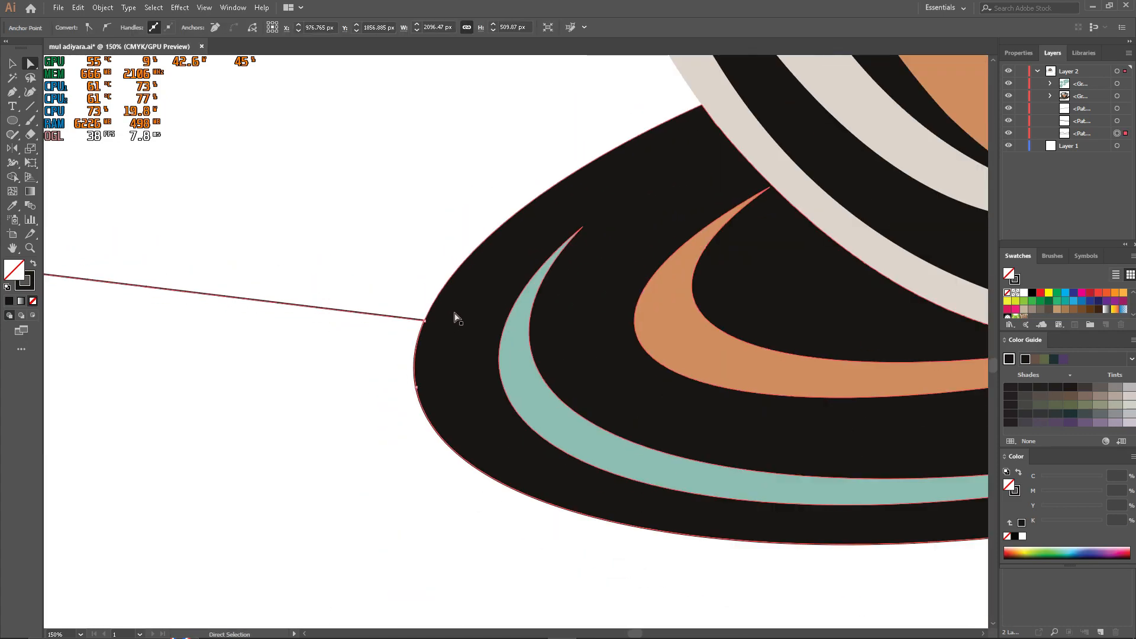
pyautogui.click(1012, 95)
pyautogui.moveTo(467, 329); pyautogui.dragTo(444, 271)
pyautogui.press('Delete')
pyautogui.scroll(-1, 441, 273)
pyautogui.scroll(-3, 441, 273)
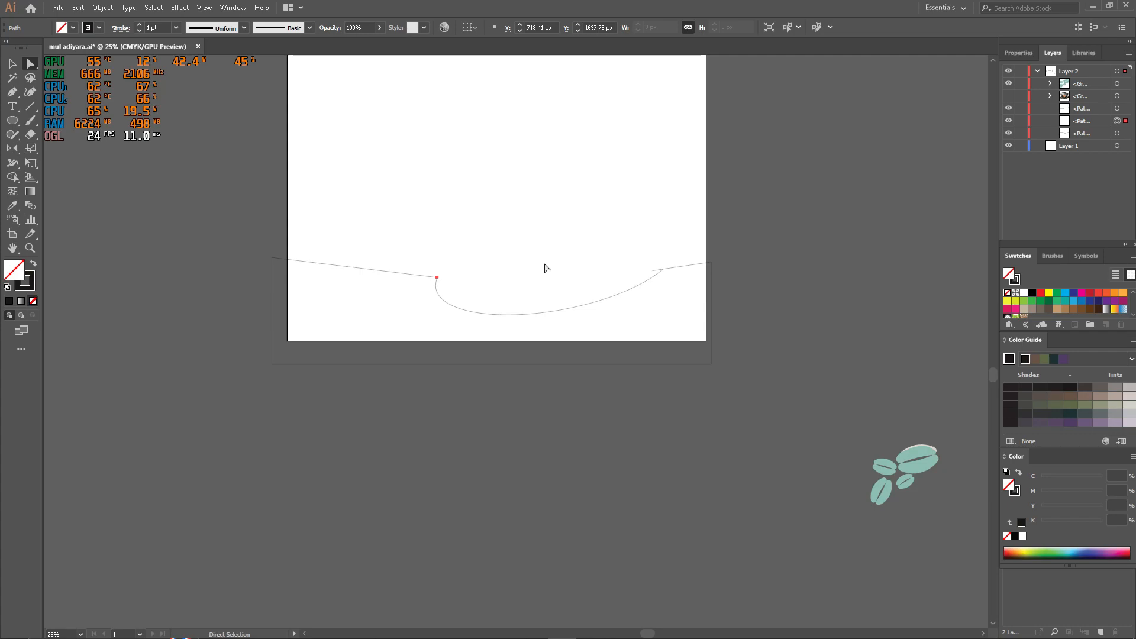
pyautogui.press('Delete')
# - Delete the leftover line stub where the table outline meets the saucer curve on the right, and show the cup and saucer group again
pyautogui.hscroll(2, 545, 264)
pyautogui.scroll(6, 558, 276)
pyautogui.moveTo(533, 239); pyautogui.dragTo(517, 178)
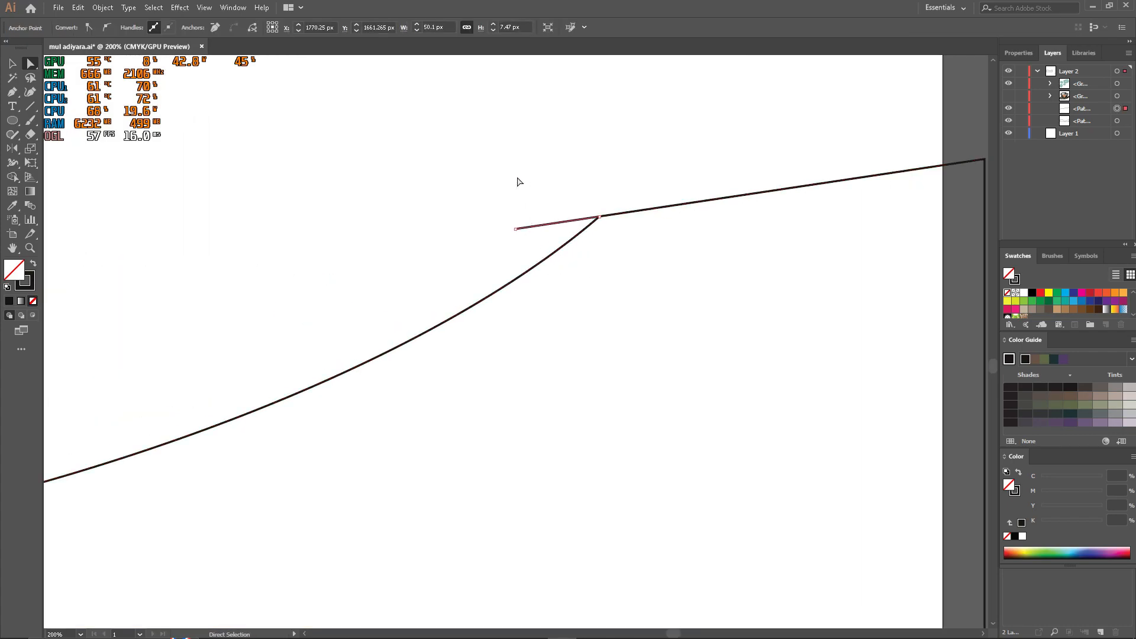
pyautogui.press('Delete')
pyautogui.scroll(-2, 525, 185)
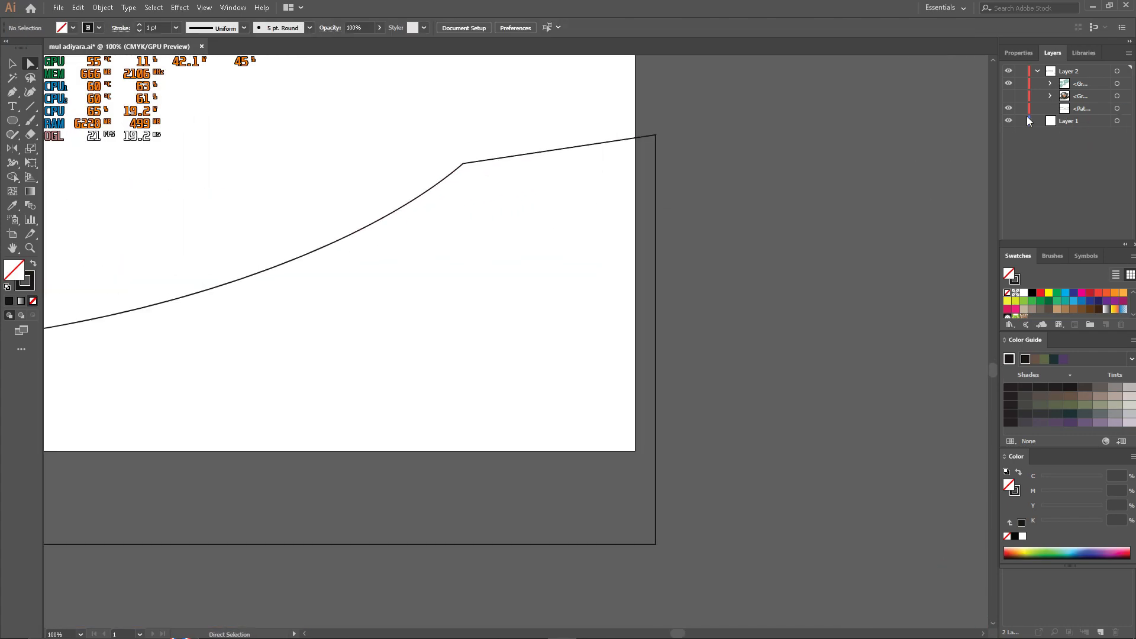
pyautogui.click(1008, 96)
# - Swap the table shape's fill and stroke so it has a near-black fill and no stroke, and deselect it
pyautogui.hscroll(-2, 760, 186)
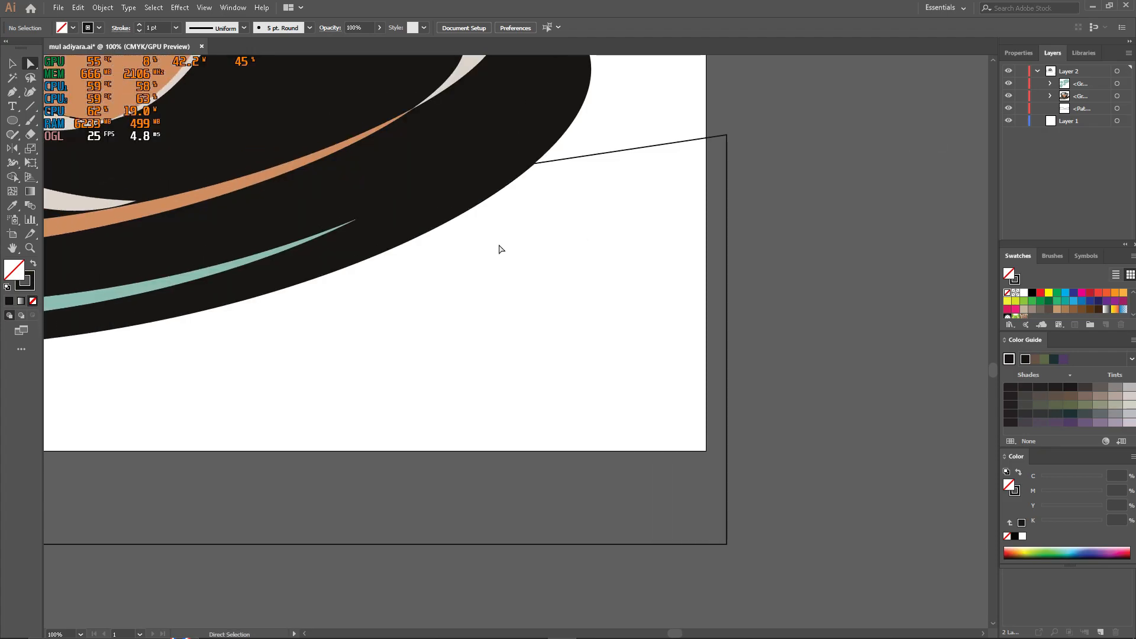
pyautogui.scroll(-3, 497, 246)
pyautogui.hscroll(-2, 240, 317)
pyautogui.scroll(2, 242, 266)
pyautogui.scroll(-1, 245, 267)
pyautogui.scroll(1, 343, 317)
pyautogui.scroll(1, 340, 314)
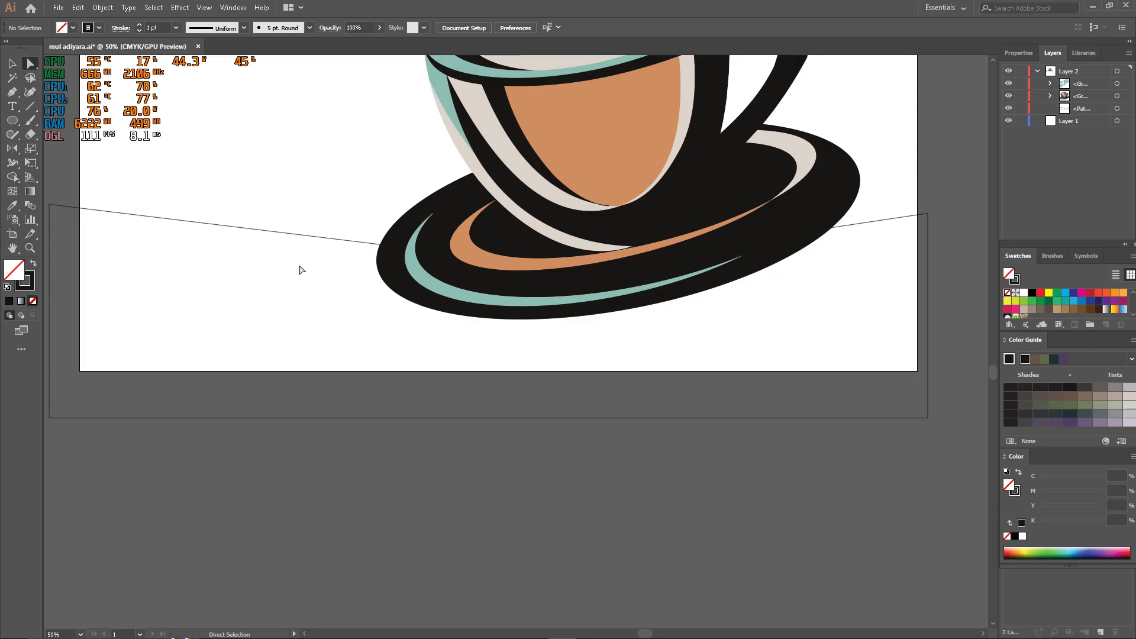
pyautogui.click(297, 417)
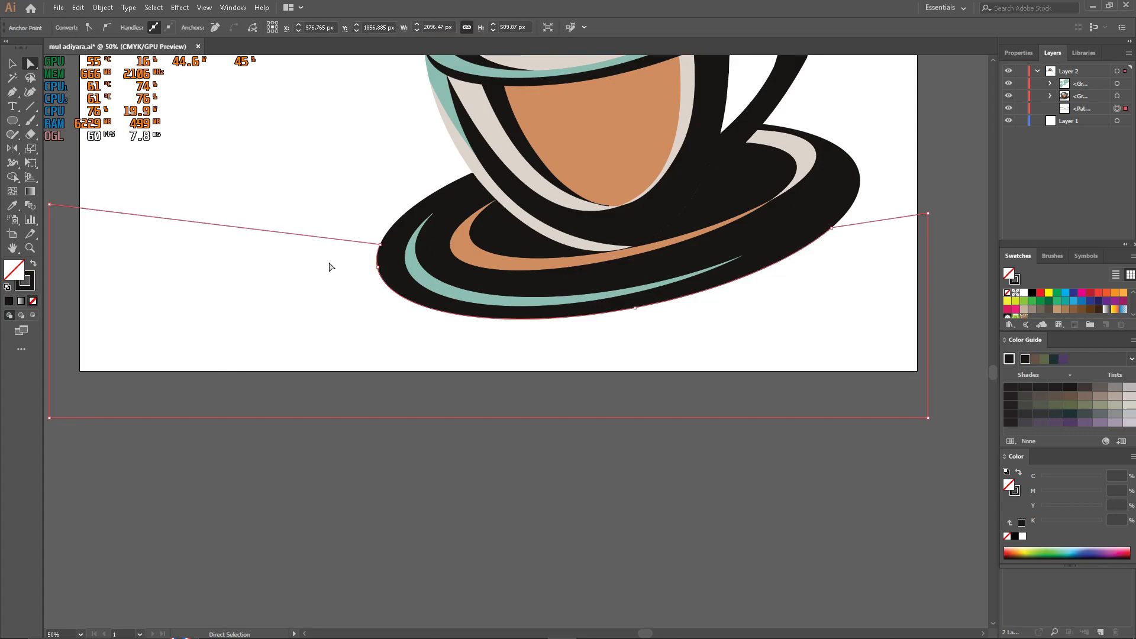
pyautogui.hotkey('shift', 'x')
pyautogui.click(507, 512)
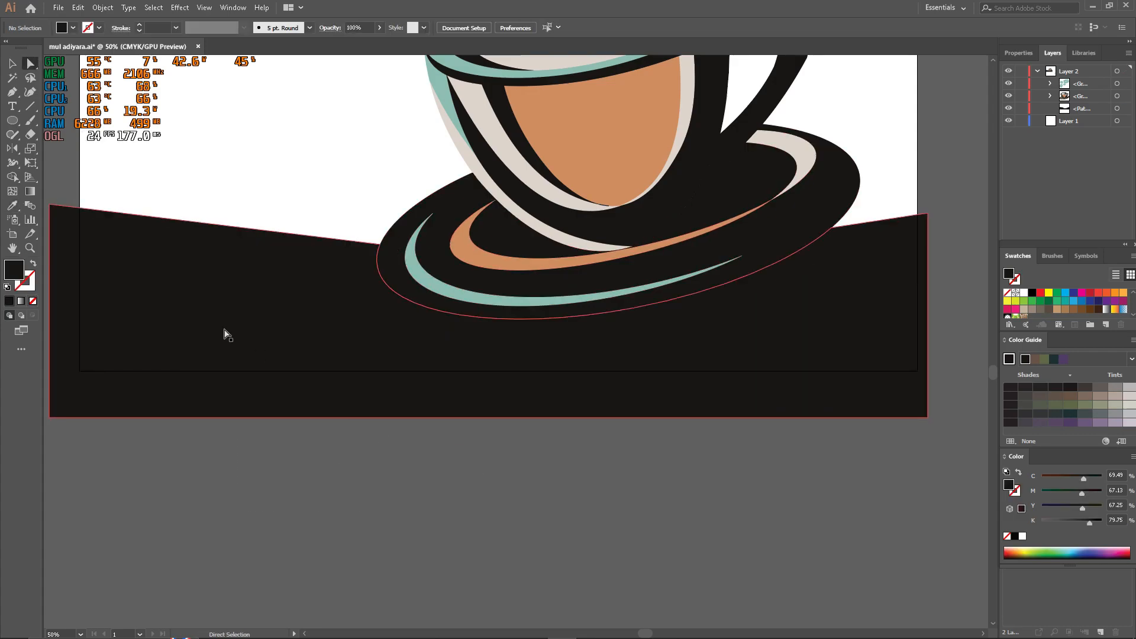
# - Move the teal coffee-bean group onto the table left of the saucer, enlarge it to about 468 × 376 px and deselect it
pyautogui.hotkey('ctrl', '-')
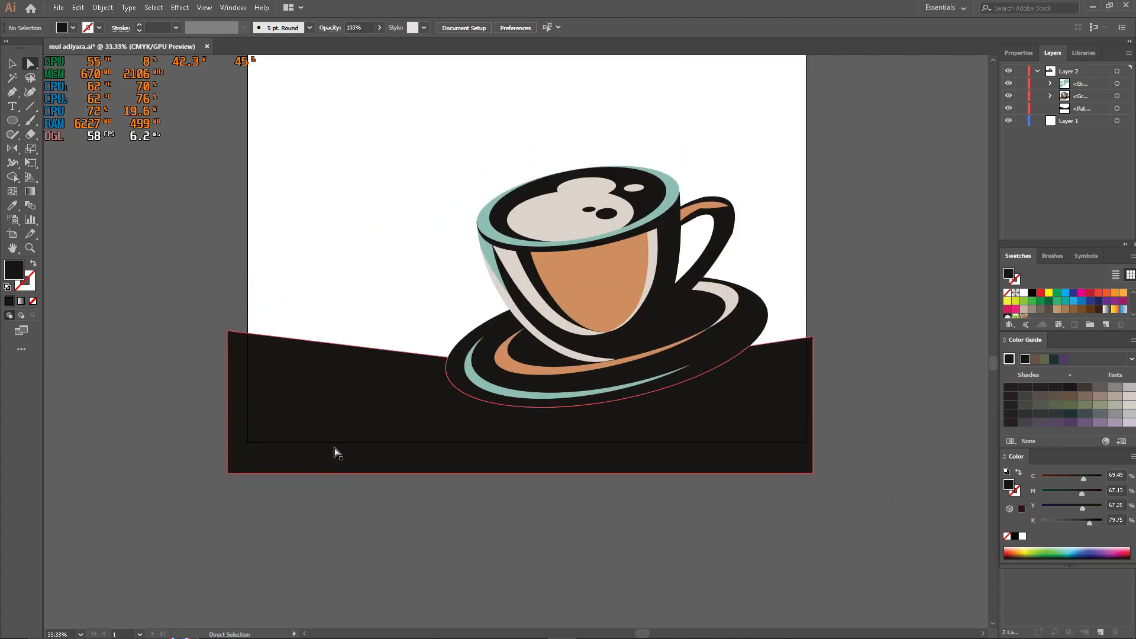
pyautogui.scroll(-2, 456, 413)
pyautogui.hscroll(4, 660, 436)
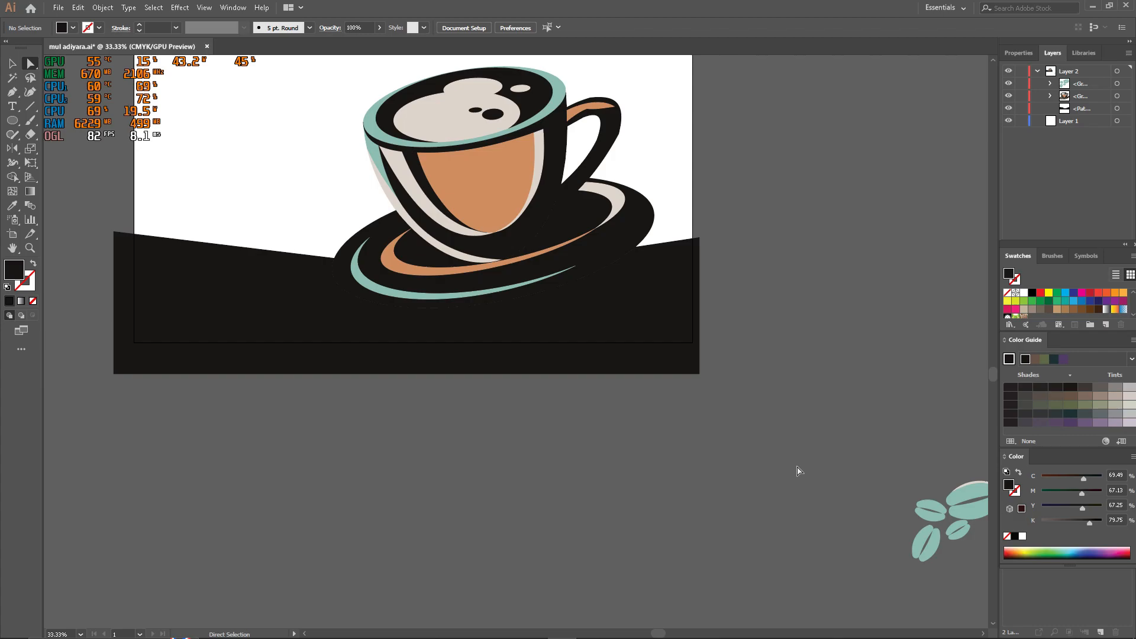
pyautogui.hscroll(5, 808, 524)
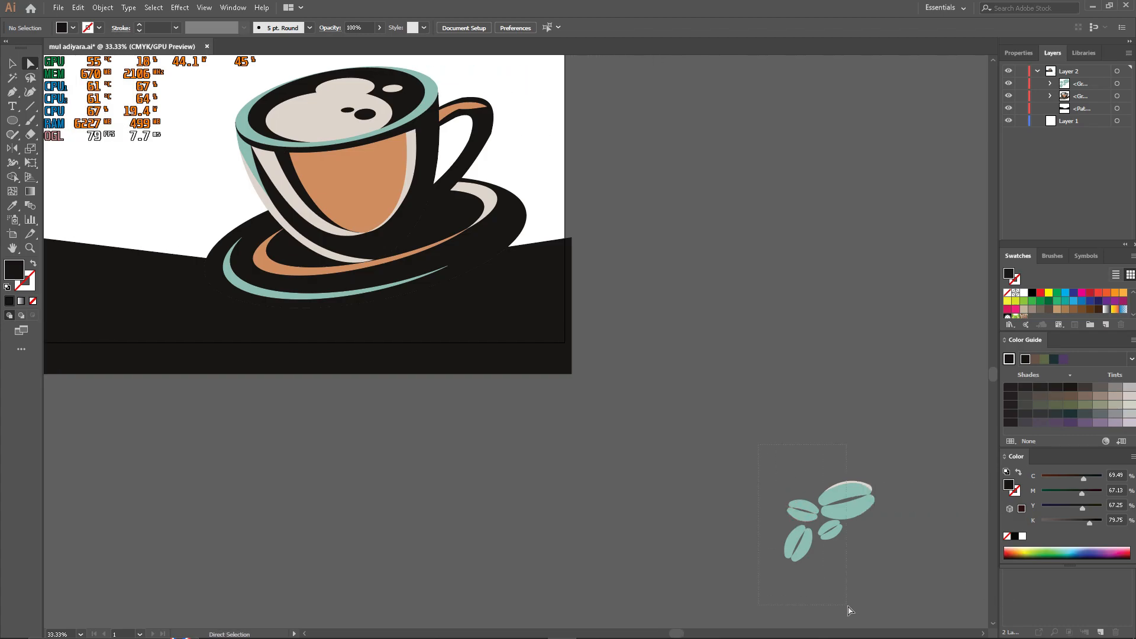
pyautogui.moveTo(881, 575); pyautogui.dragTo(682, 401)
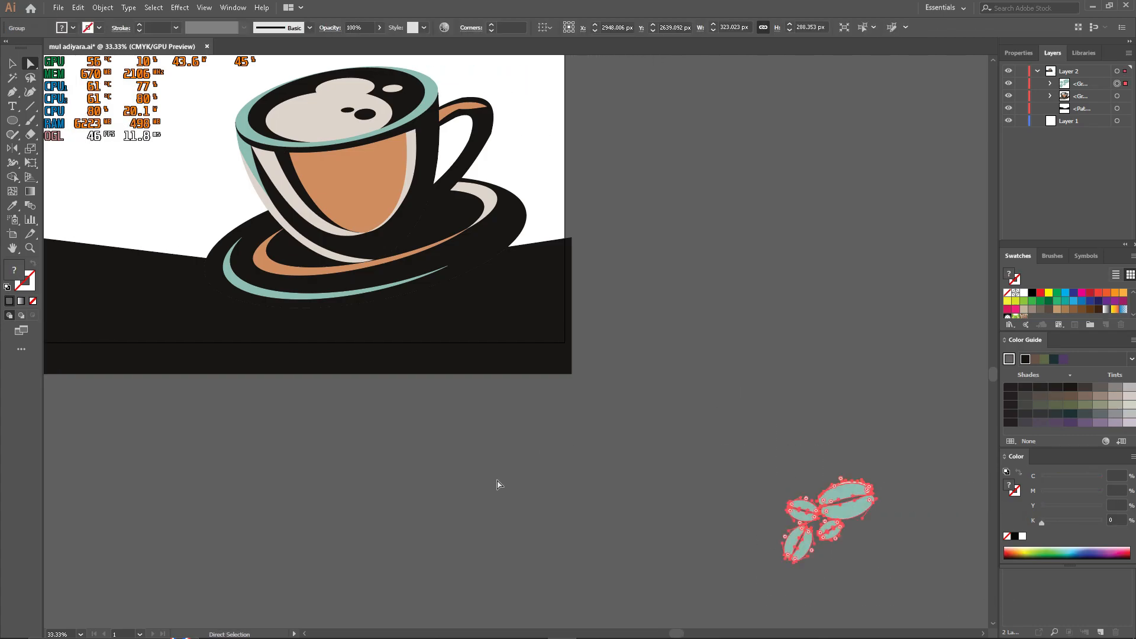
pyautogui.press('v')
pyautogui.moveTo(826, 505); pyautogui.dragTo(113, 261)
pyautogui.hscroll(-5, 115, 262)
pyautogui.moveTo(250, 261); pyautogui.dragTo(231, 246)
pyautogui.moveTo(282, 307)
pyautogui.mouseDown()
pyautogui.moveTo(300, 307)
pyautogui.moveTo(303, 321)
pyautogui.mouseUp()
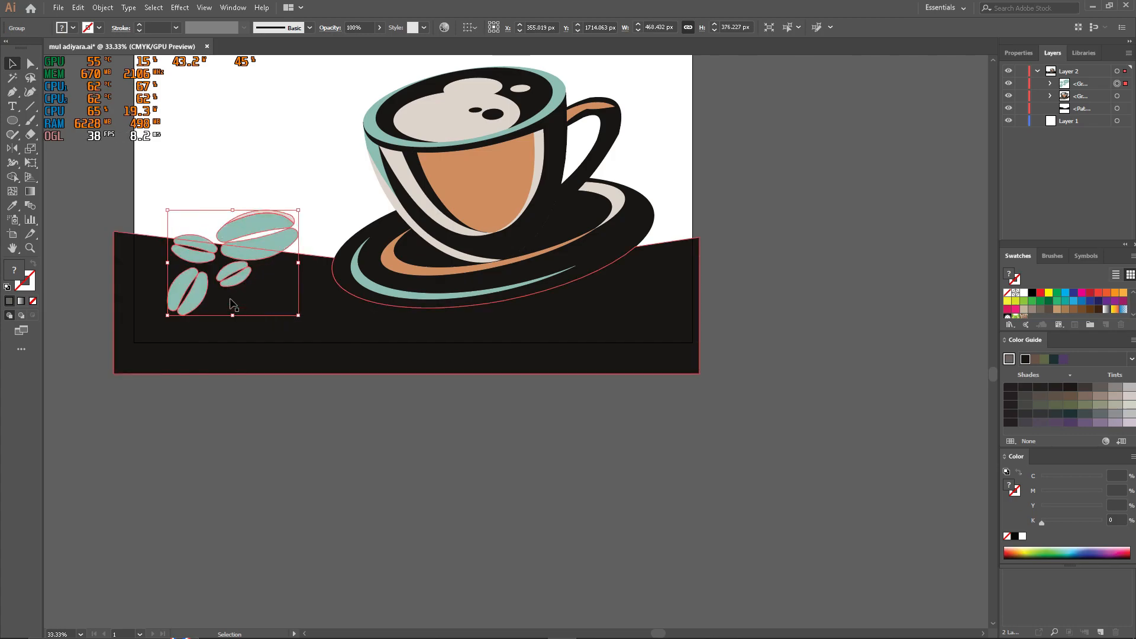
pyautogui.scroll(1, 355, 414)
pyautogui.click(356, 414)
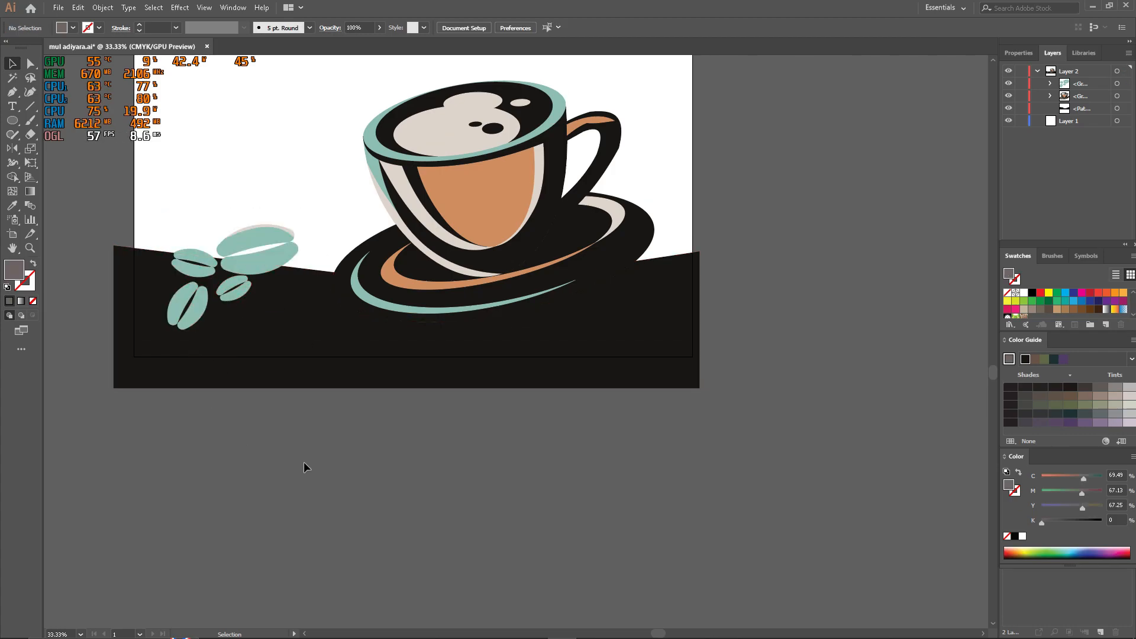
# - Draw a rectangle about 553 × 337 px in the empty area above the coffee beans
pyautogui.scroll(-2, 293, 464)
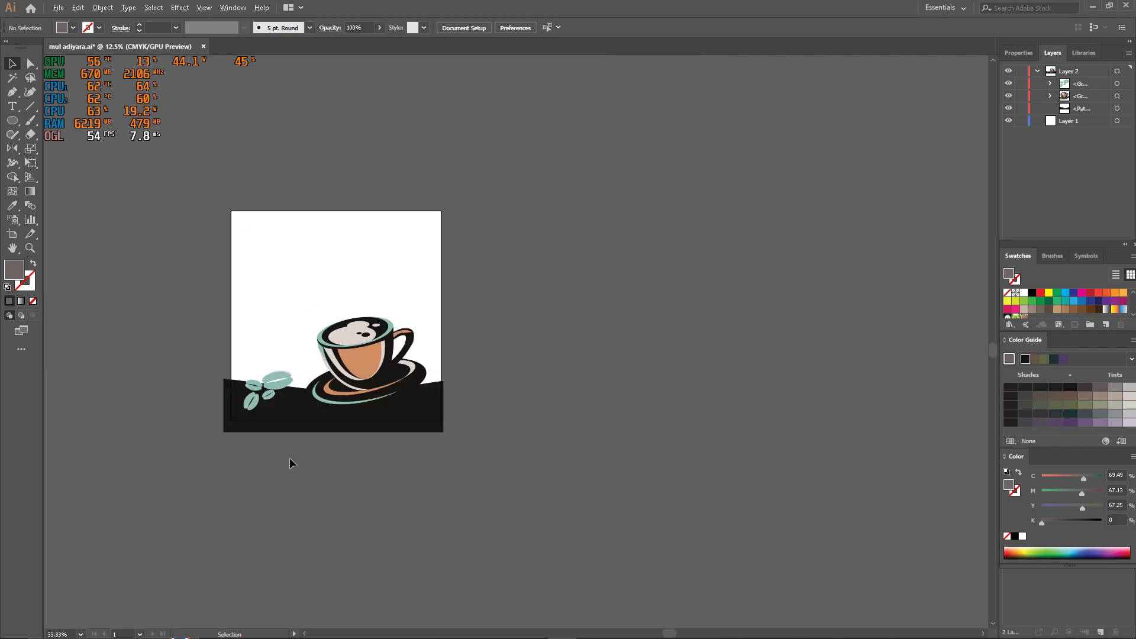
pyautogui.scroll(2, 266, 414)
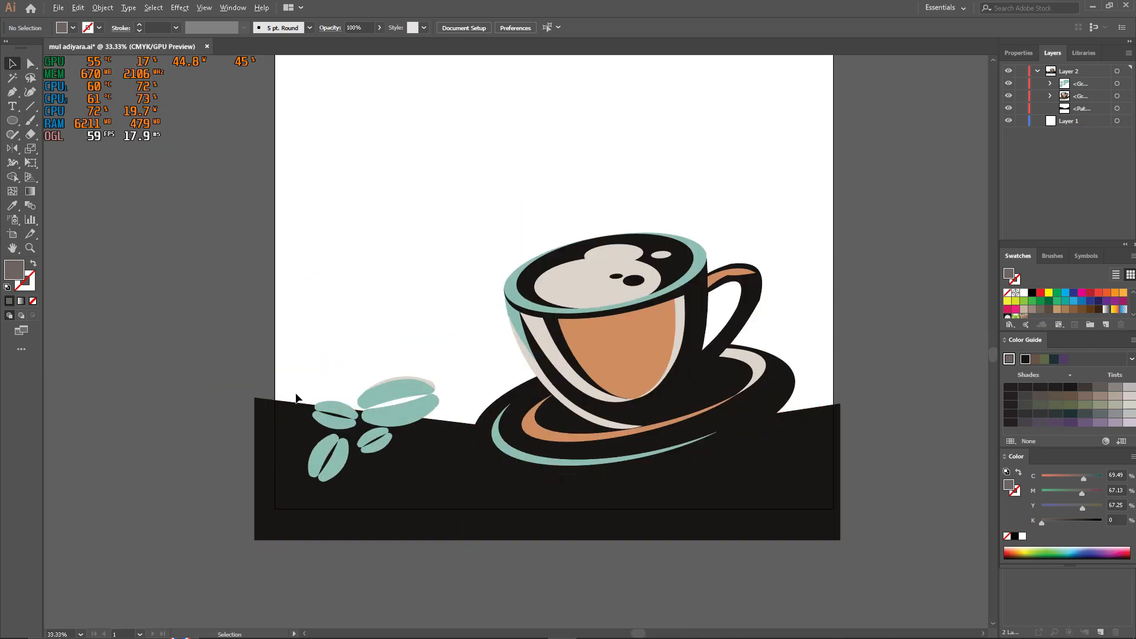
pyautogui.scroll(3, 842, 216)
pyautogui.scroll(3, 793, 207)
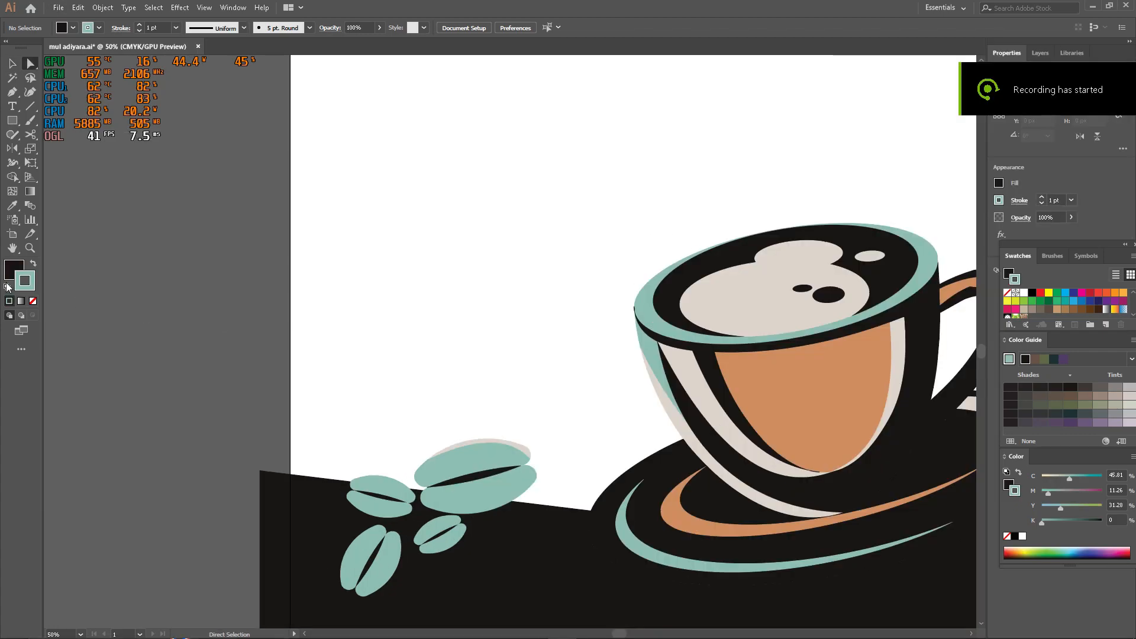
pyautogui.scroll(-3, 278, 253)
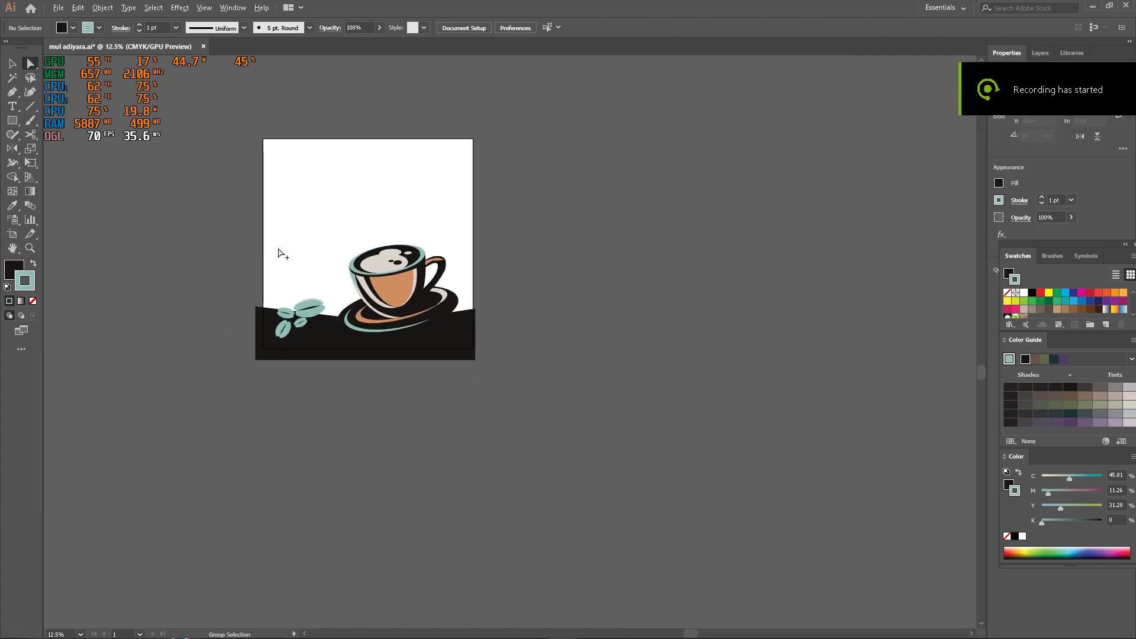
pyautogui.scroll(3, 307, 308)
pyautogui.scroll(1, 307, 307)
pyautogui.press('m')
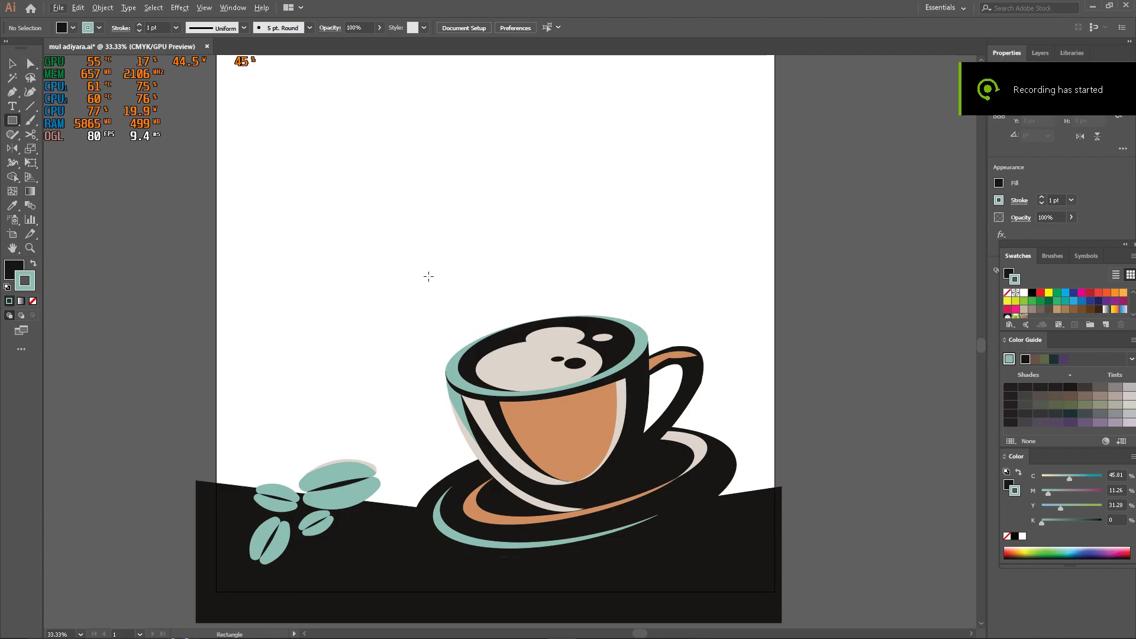
pyautogui.moveTo(270, 198)
pyautogui.mouseDown()
pyautogui.moveTo(432, 285)
pyautogui.moveTo(424, 292)
pyautogui.mouseUp()
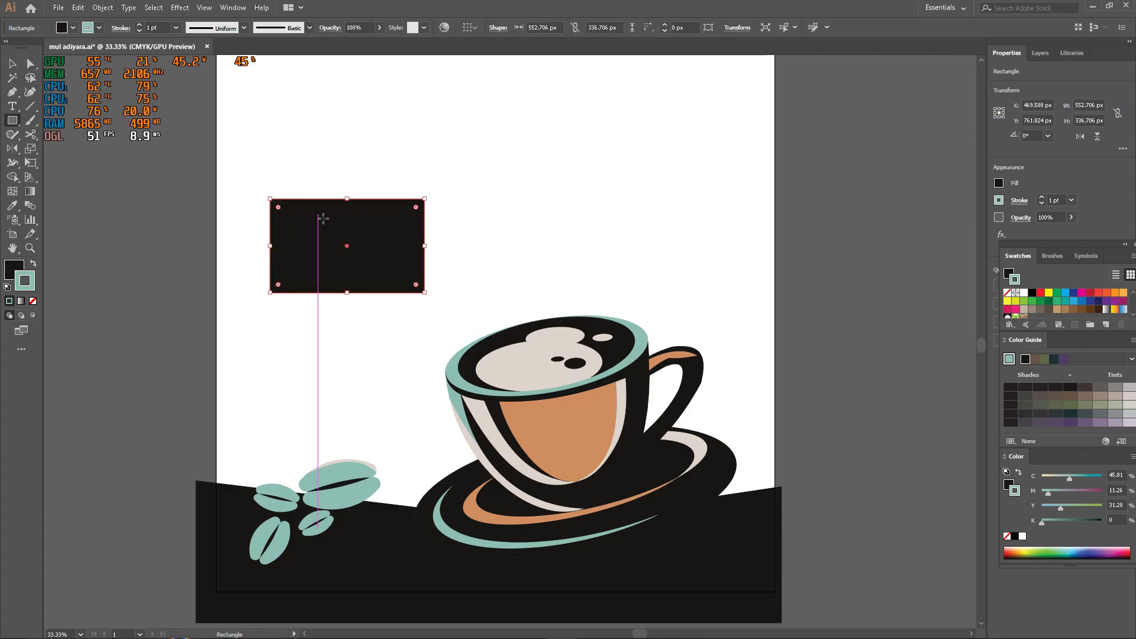
# - Give the rectangle no fill and a 10 pt stroke
pyautogui.press('/')
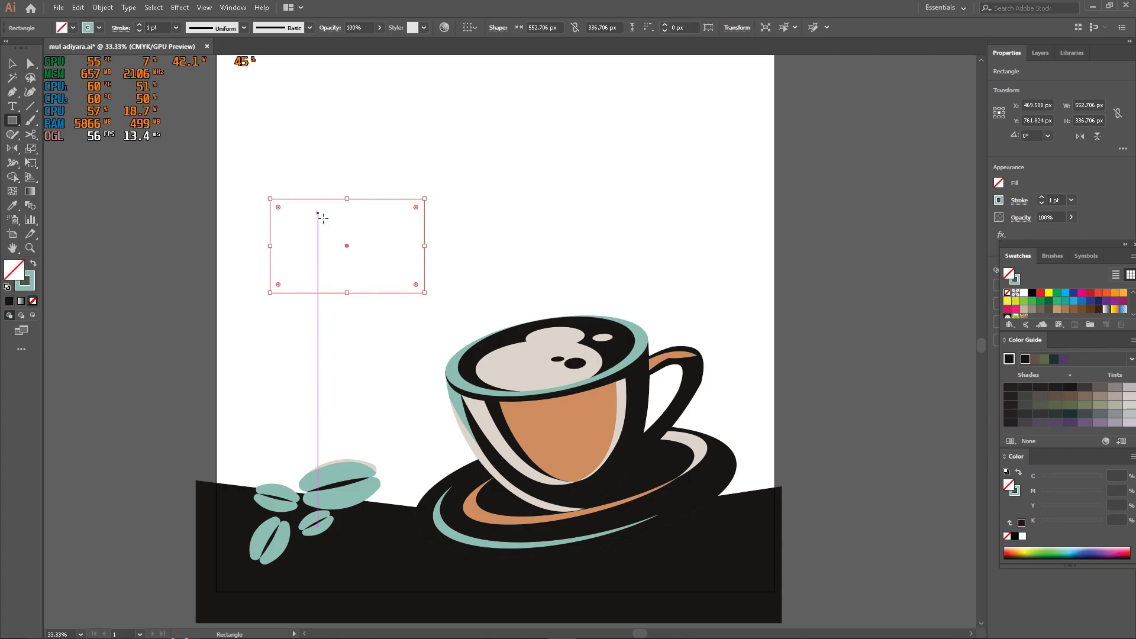
pyautogui.press('x')
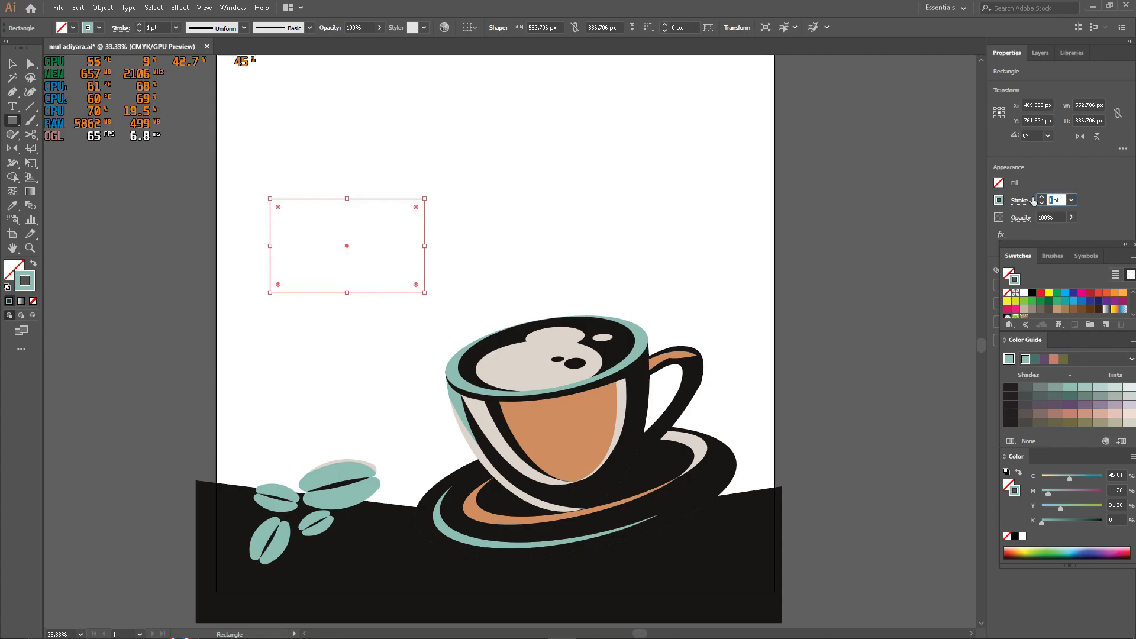
pyautogui.write('0')
pyautogui.press('Return')
# - Lower the rectangle's upper-right corner to slant its top edge, and round all four corners to a radius of about 70 px
pyautogui.hotkey('ctrl', '1')
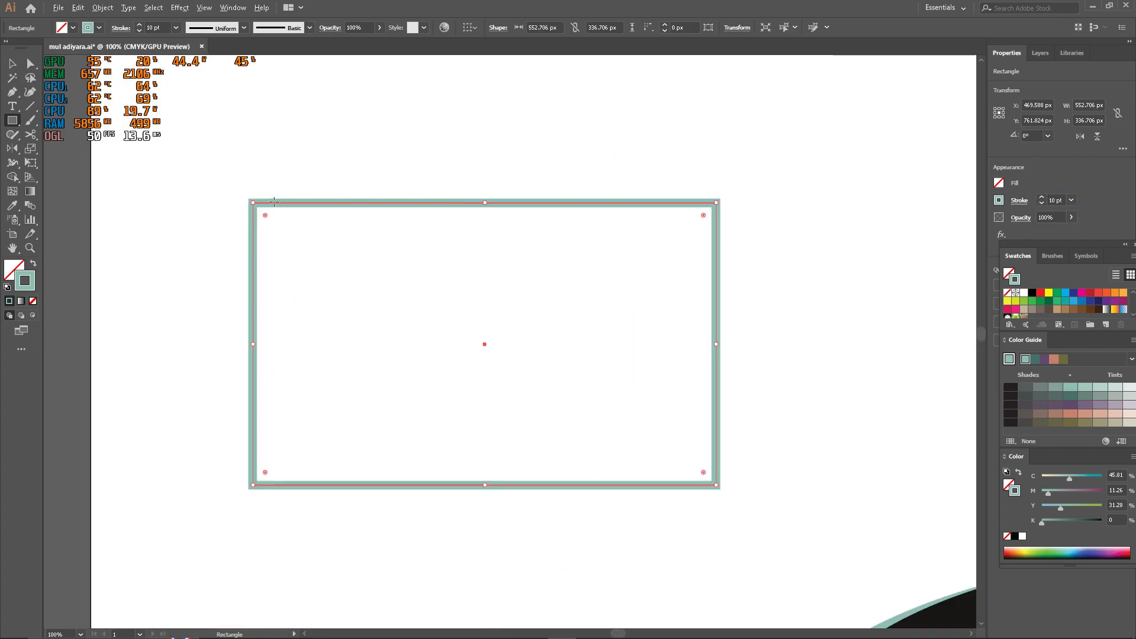
pyautogui.press('a')
pyautogui.moveTo(717, 204); pyautogui.dragTo(715, 271)
pyautogui.moveTo(214, 172); pyautogui.dragTo(778, 492)
pyautogui.moveTo(261, 213); pyautogui.dragTo(307, 288)
pyautogui.scroll(-5, 305, 284)
pyautogui.scroll(3, 308, 290)
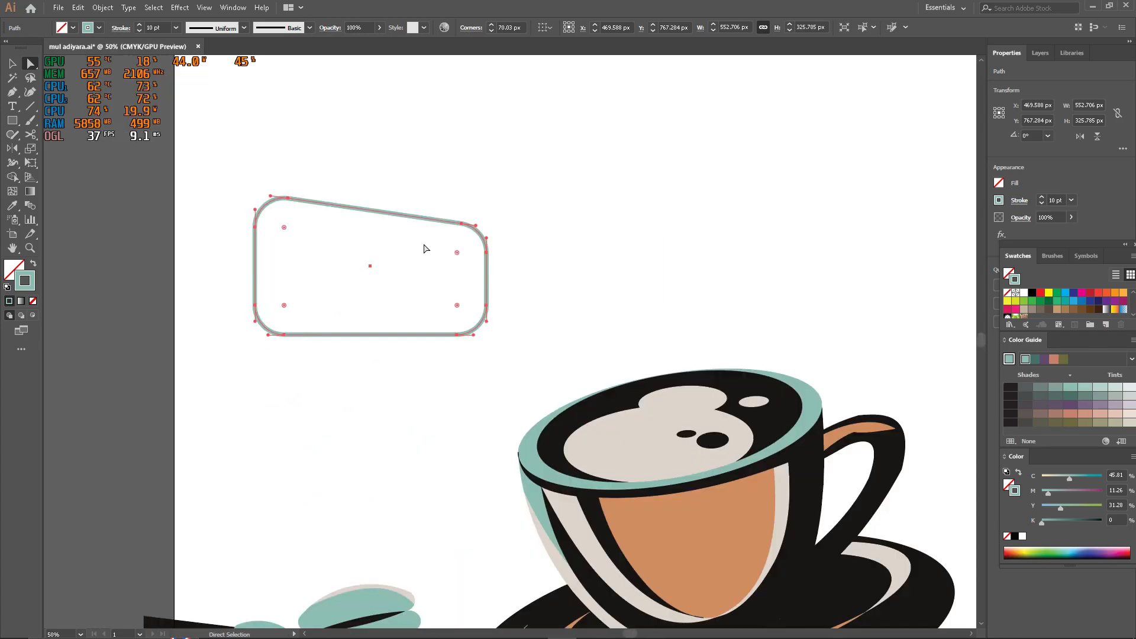
# - Rotate the rounded frame about 7.5° counterclockwise, move it slightly up, and enlarge it to about 638 × 361 px
pyautogui.press('v')
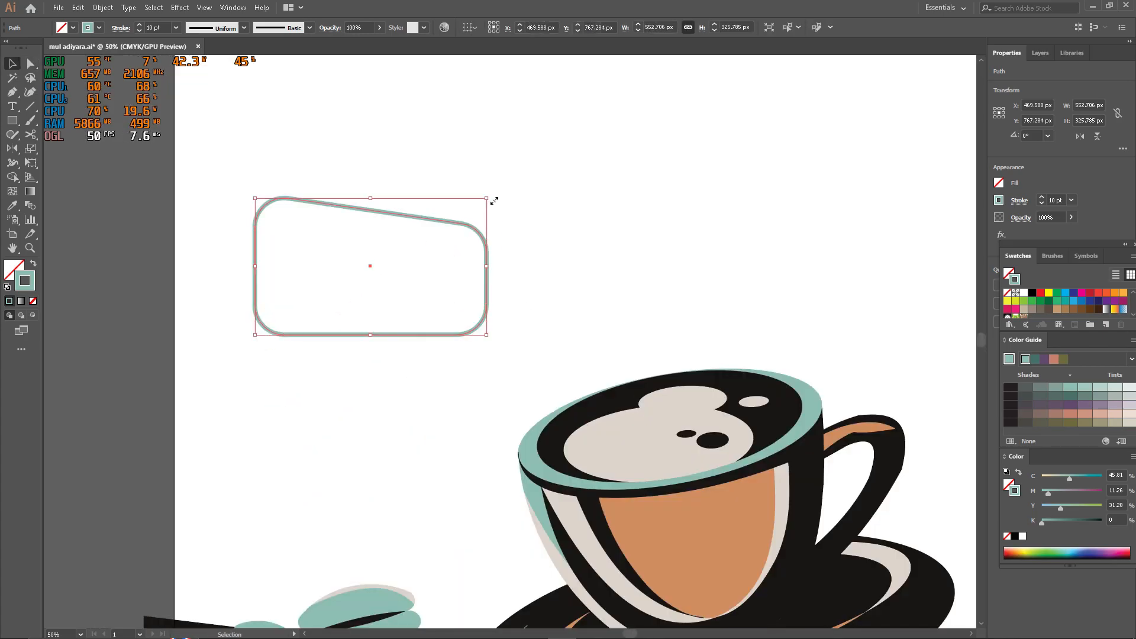
pyautogui.moveTo(491, 197); pyautogui.dragTo(489, 172)
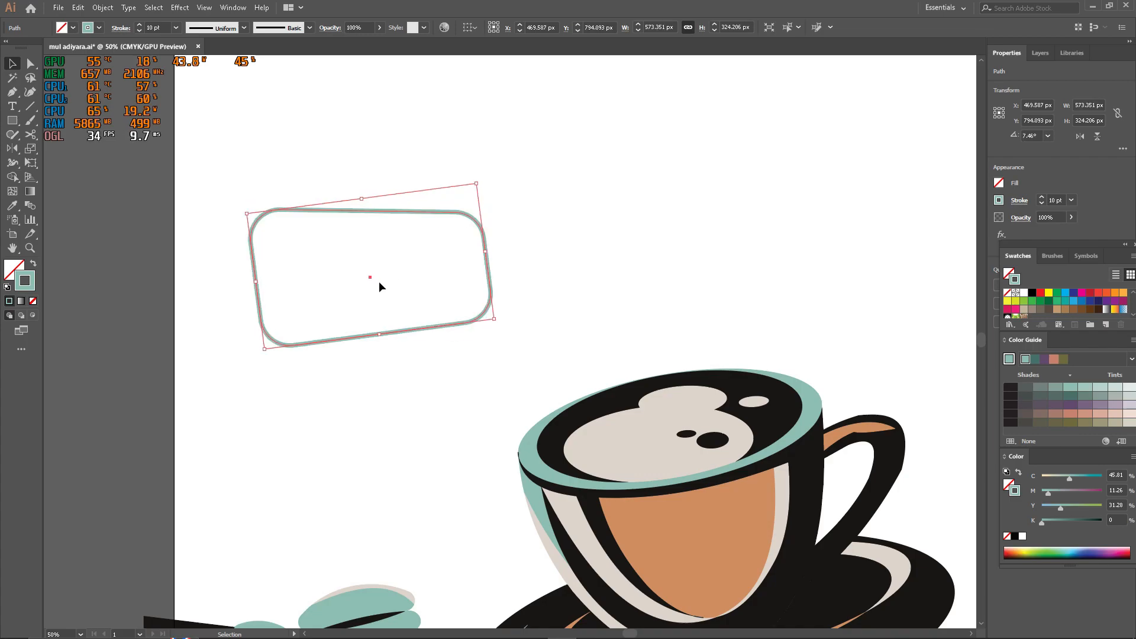
pyautogui.moveTo(371, 274); pyautogui.dragTo(375, 258)
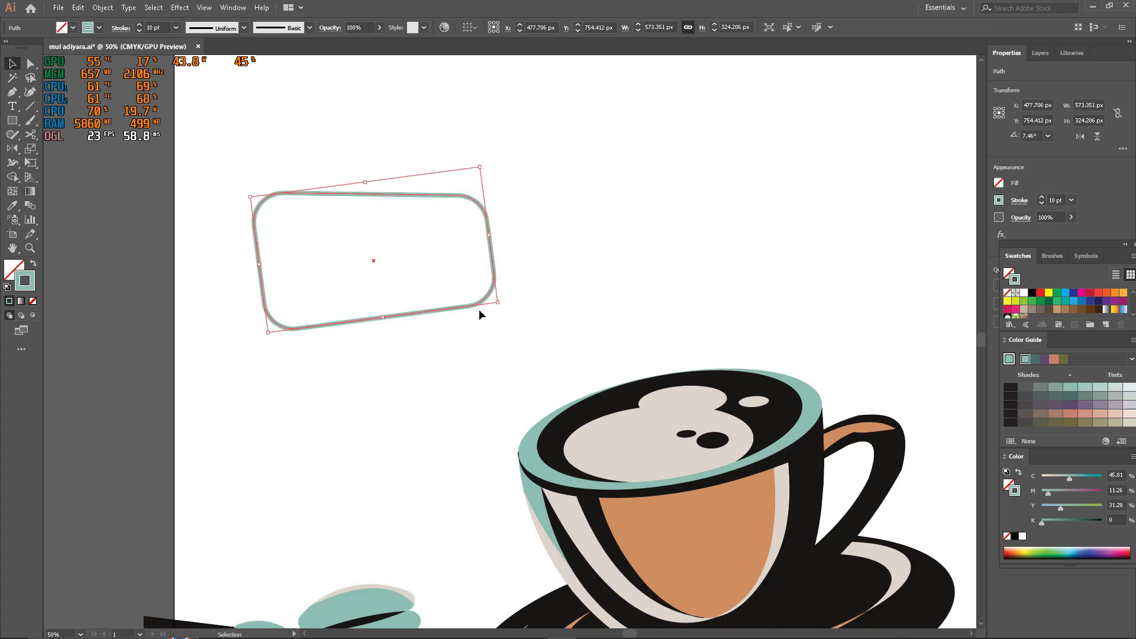
pyautogui.moveTo(501, 310); pyautogui.dragTo(520, 324)
pyautogui.scroll(1, 379, 289)
pyautogui.scroll(-2, 378, 290)
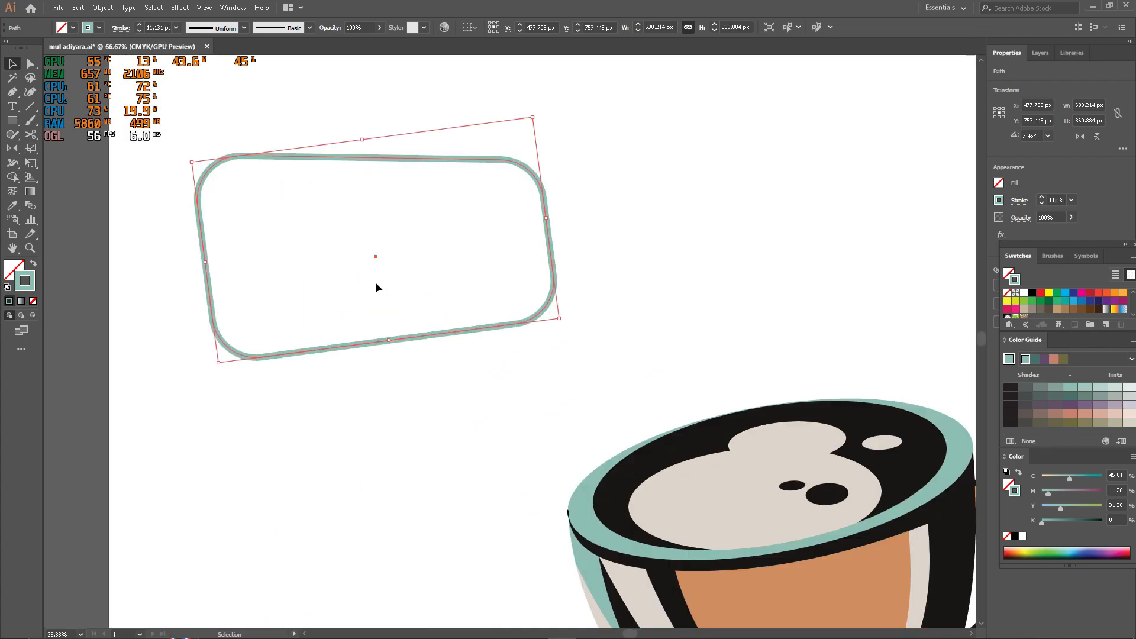
# - Add two overlapping copies of the rounded frame, offset up and to the right, with the second copy rotated to about 1.5°
pyautogui.moveTo(429, 161); pyautogui.dragTo(455, 141)
pyautogui.moveTo(559, 93); pyautogui.dragTo(542, 131)
pyautogui.moveTo(398, 221); pyautogui.dragTo(395, 230)
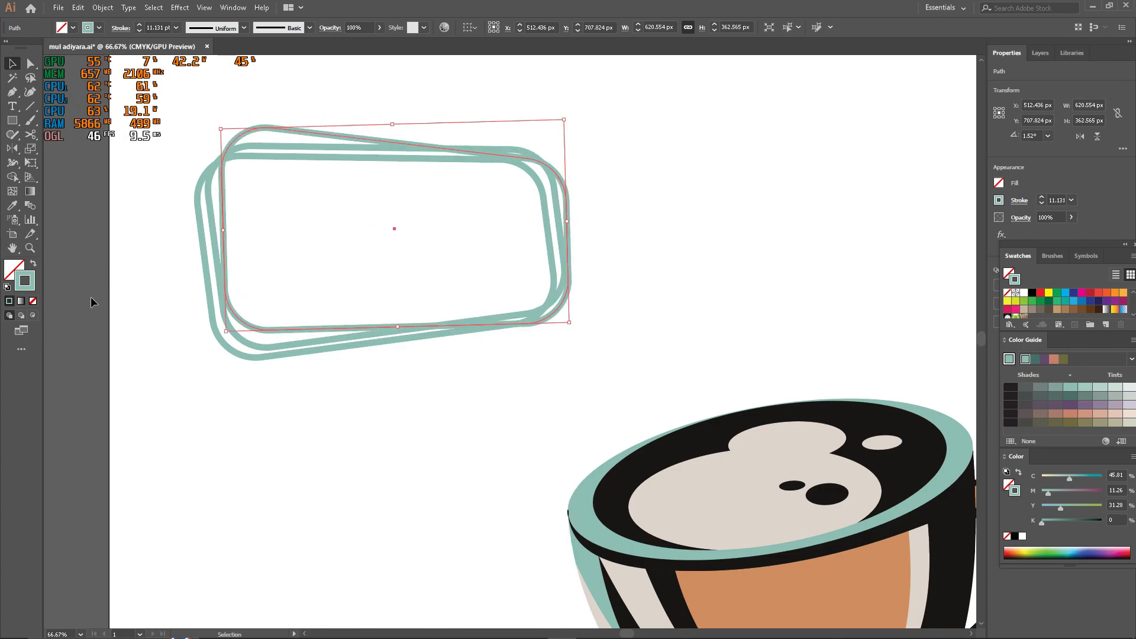
pyautogui.click(277, 227)
# - Add the 60 pt Freestyle Script text "Best in" inside the overlapping frames
pyautogui.hotkey('ctrl', '1')
pyautogui.scroll(4, 274, 273)
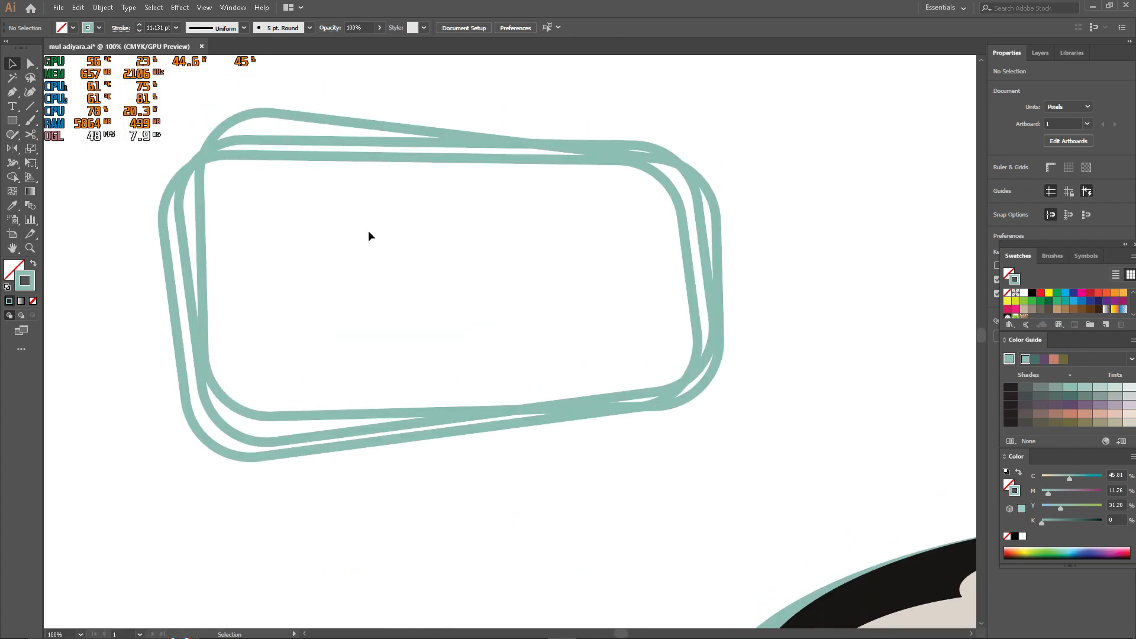
pyautogui.press('i')
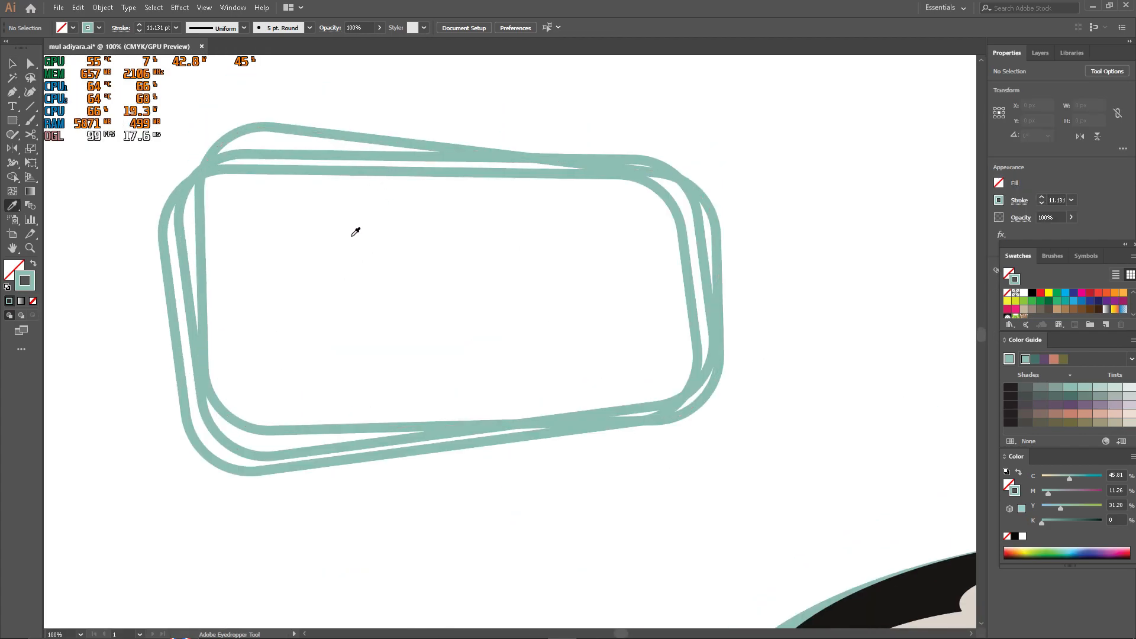
pyautogui.press('t')
pyautogui.click(364, 215)
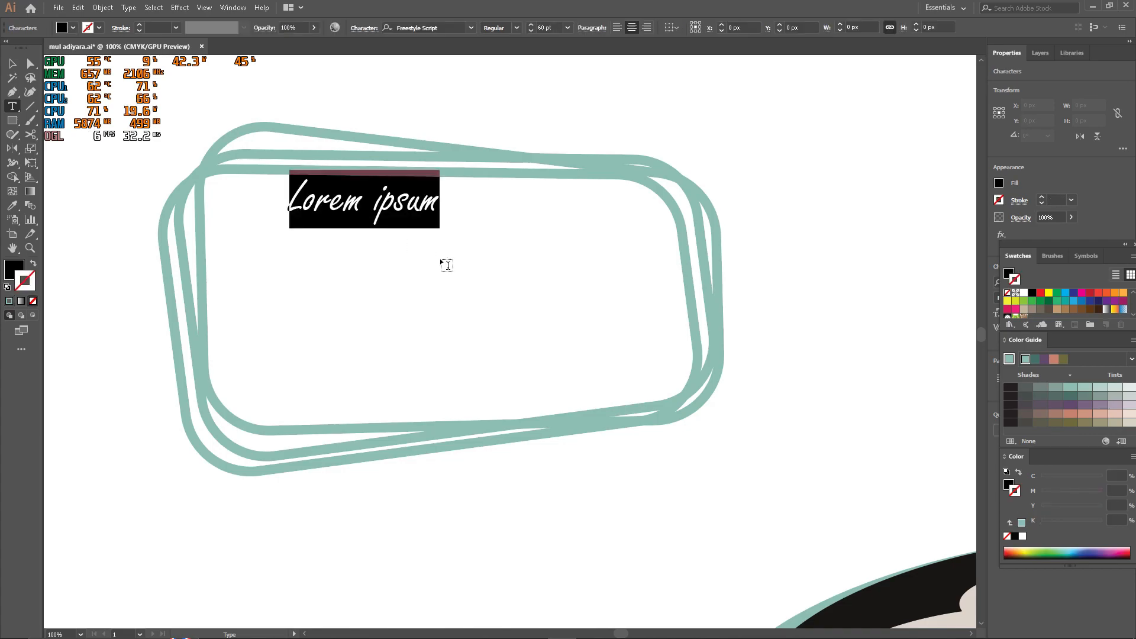
pyautogui.press('BackSpace')
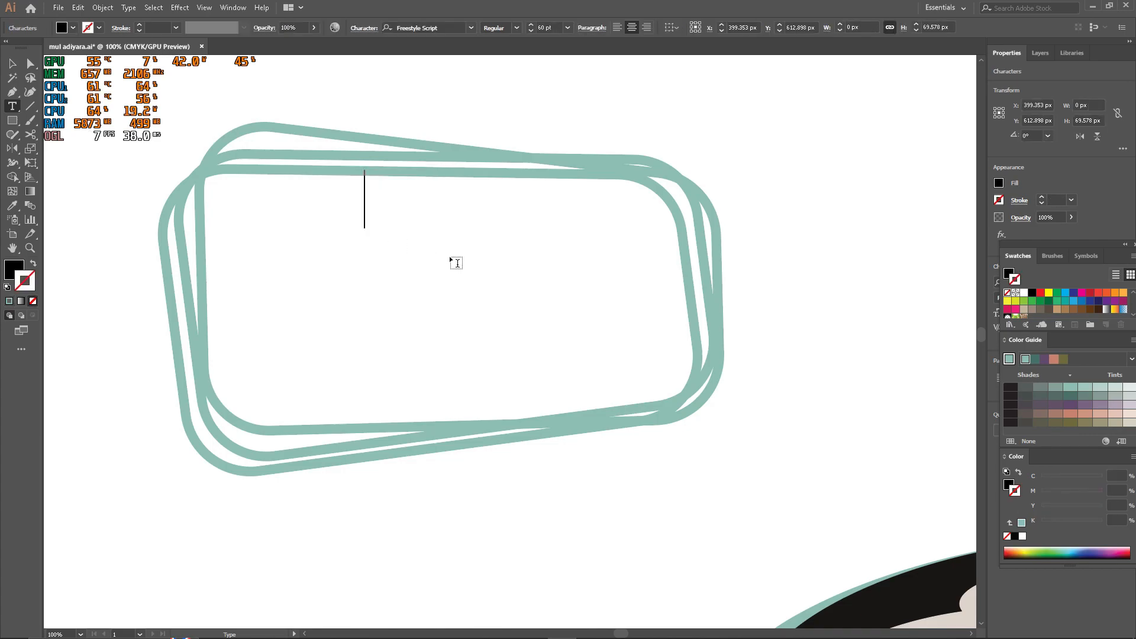
pyautogui.write('Best in')
# - Try adding "town" as a second line of the text, and delete that line again
pyautogui.press('Return')
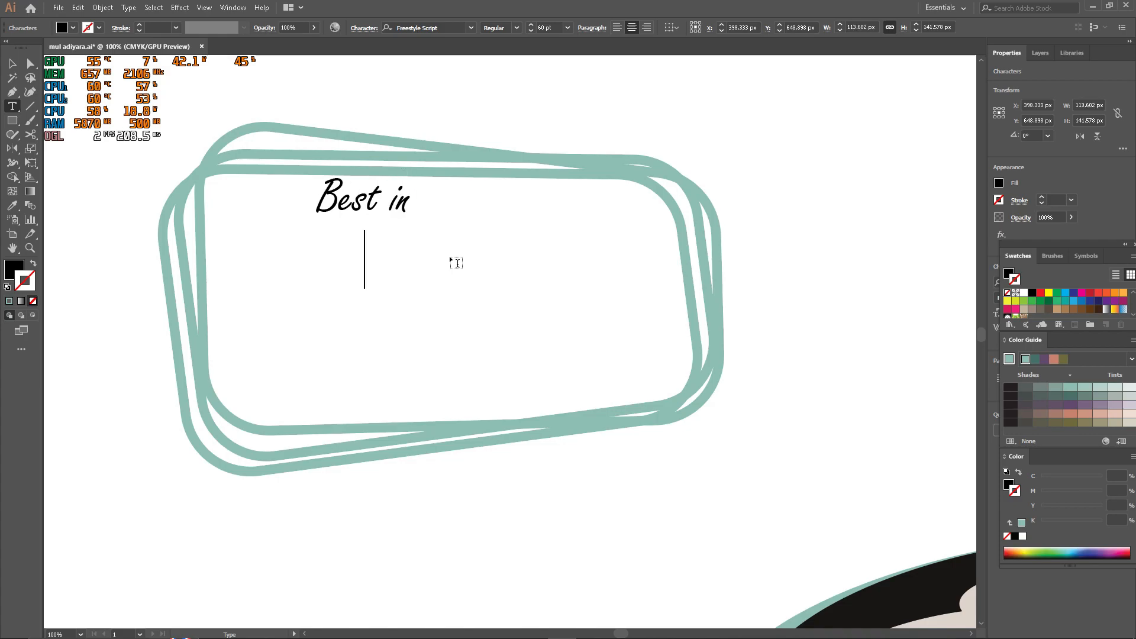
pyautogui.write('town')
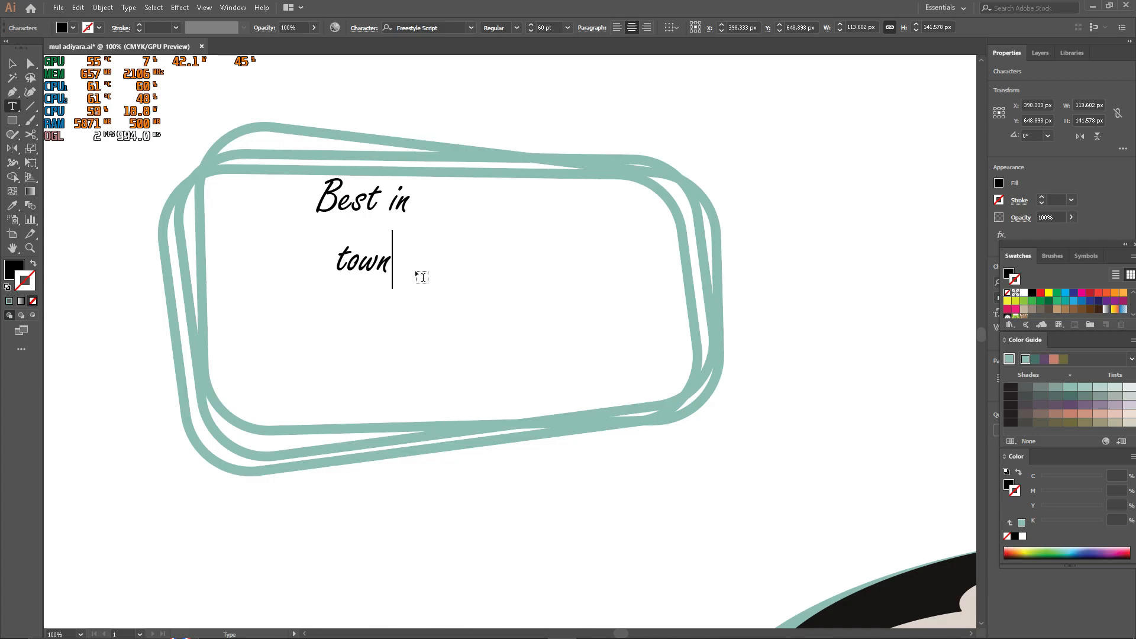
pyautogui.press('BackSpace')
pyautogui.press('BackSpace')
pyautogui.press('BackSpace')
pyautogui.press('BackSpace')
pyautogui.press('BackSpace')
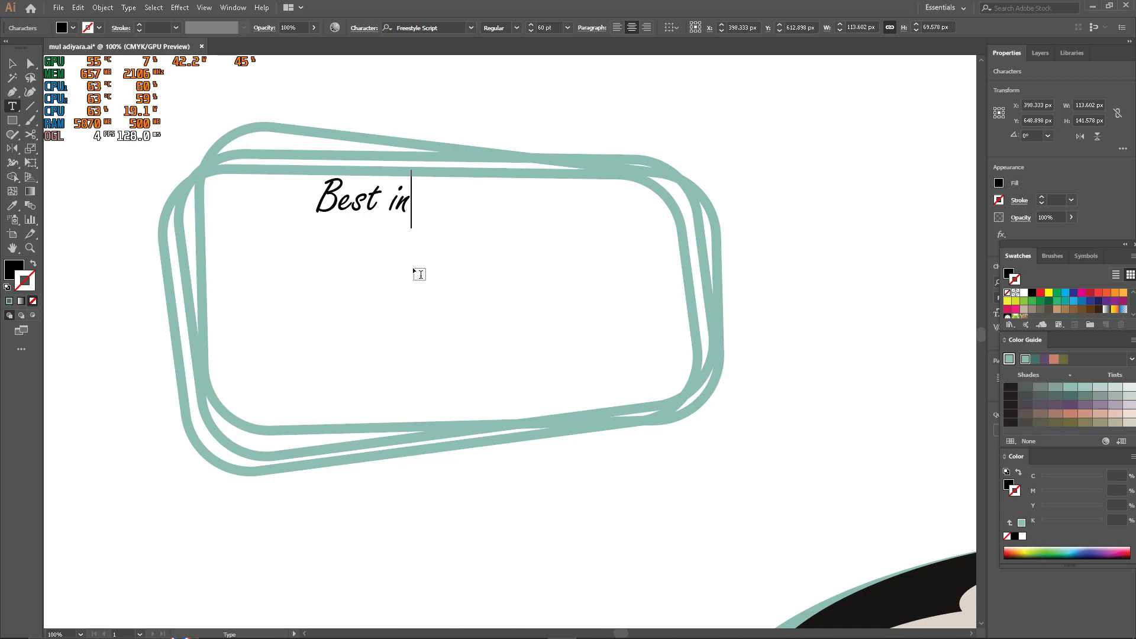
# - Enlarge the "Best in" text to about 218 pt, tilt it about 1.8° counterclockwise and place it in the upper part of the frame
pyautogui.keyDown('ctrl'); pyautogui.click(420, 303); pyautogui.keyUp('ctrl')
pyautogui.press('a')
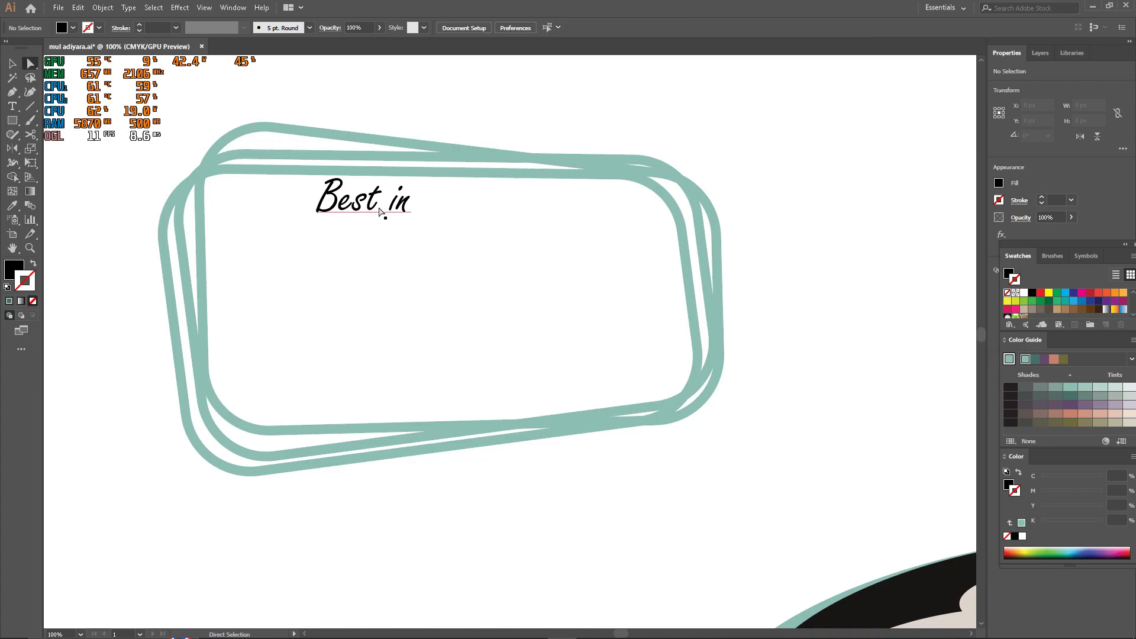
pyautogui.press('v')
pyautogui.click(379, 207)
pyautogui.moveTo(411, 229); pyautogui.dragTo(594, 304)
pyautogui.moveTo(384, 216); pyautogui.dragTo(433, 271)
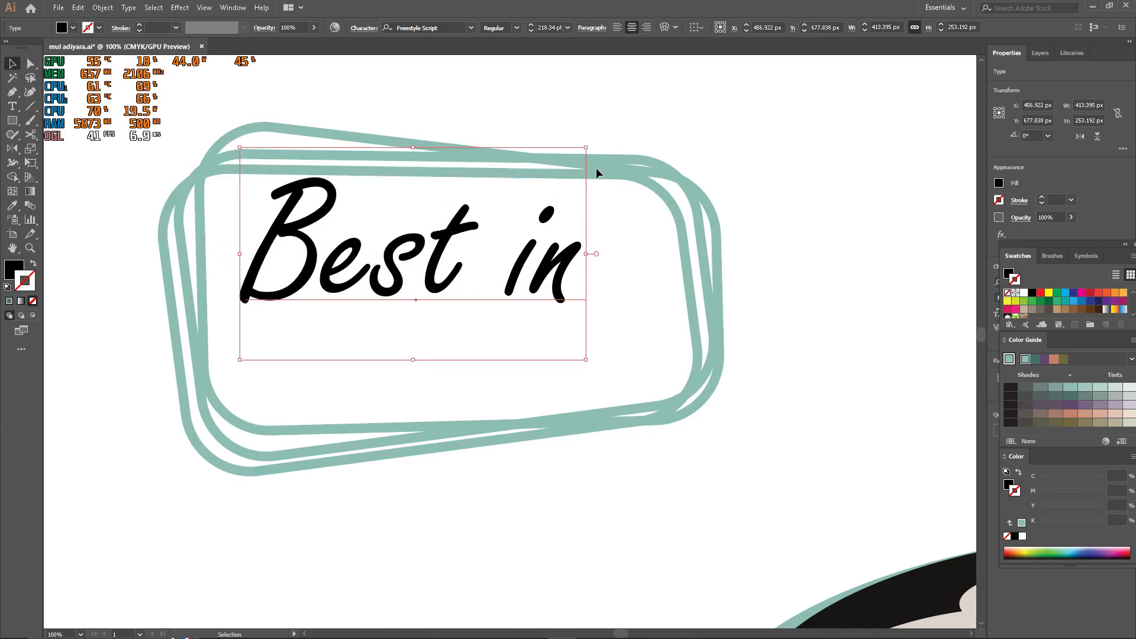
pyautogui.moveTo(588, 149); pyautogui.dragTo(591, 144)
pyautogui.moveTo(435, 262); pyautogui.dragTo(434, 233)
pyautogui.scroll(-1, 437, 254)
pyautogui.scroll(-2, 434, 231)
pyautogui.click(378, 289)
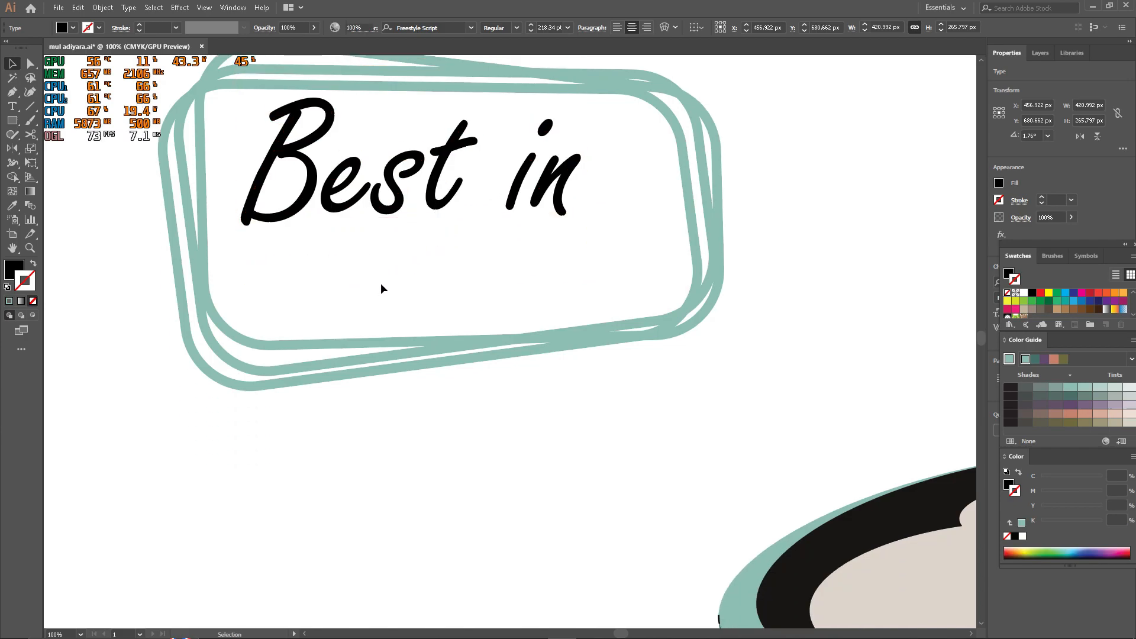
# - Duplicate the "Best in" text below the original and replace the copy's wording with "town"
pyautogui.click(386, 198)
pyautogui.moveTo(422, 196); pyautogui.dragTo(463, 289)
pyautogui.press('t')
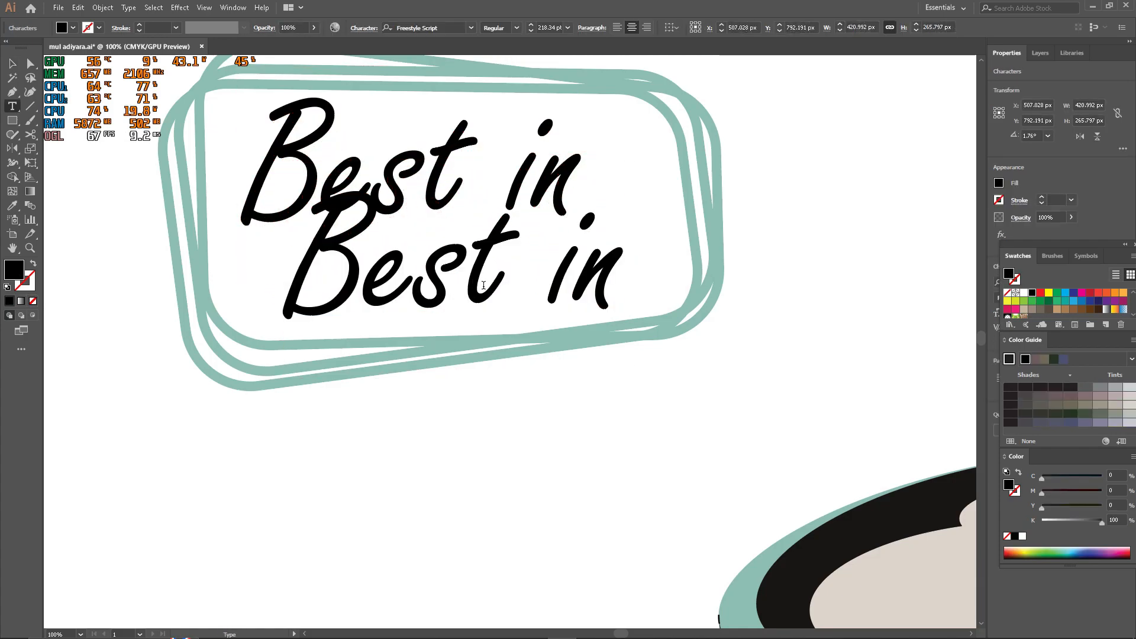
pyautogui.click(483, 285)
pyautogui.hotkey('ctrl', 'a')
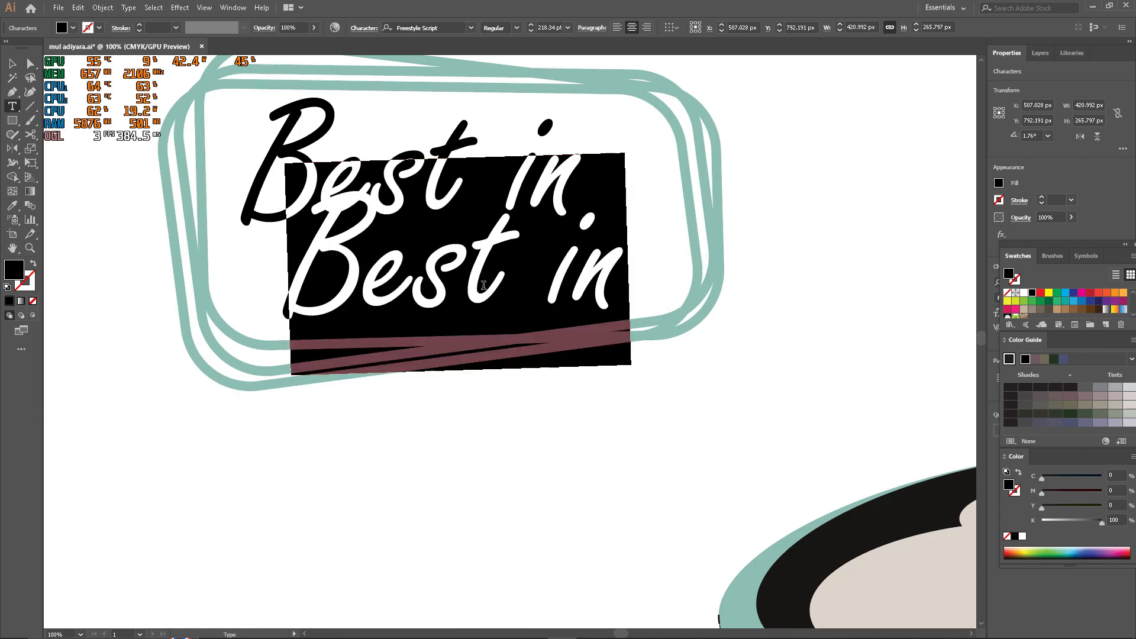
pyautogui.write('t')
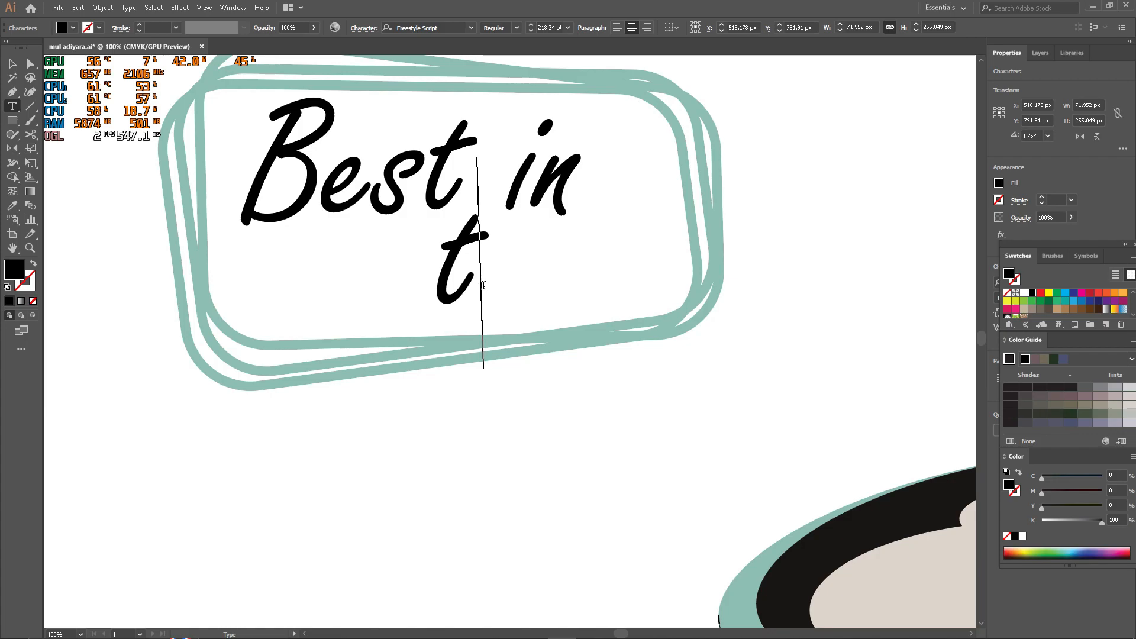
pyautogui.write('o')
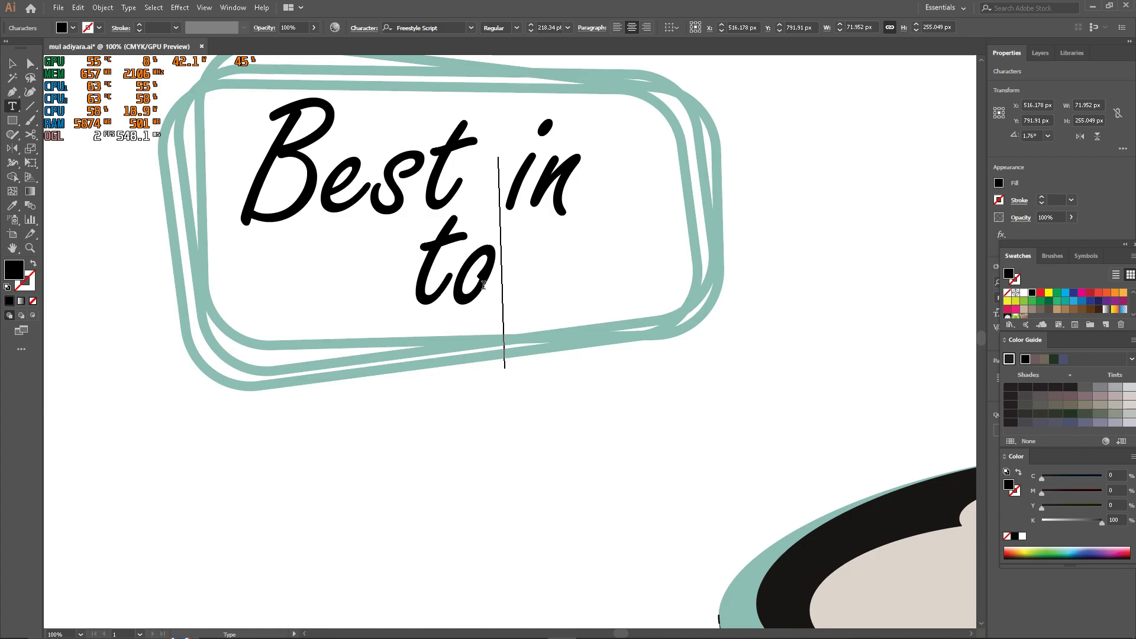
pyautogui.write('wn')
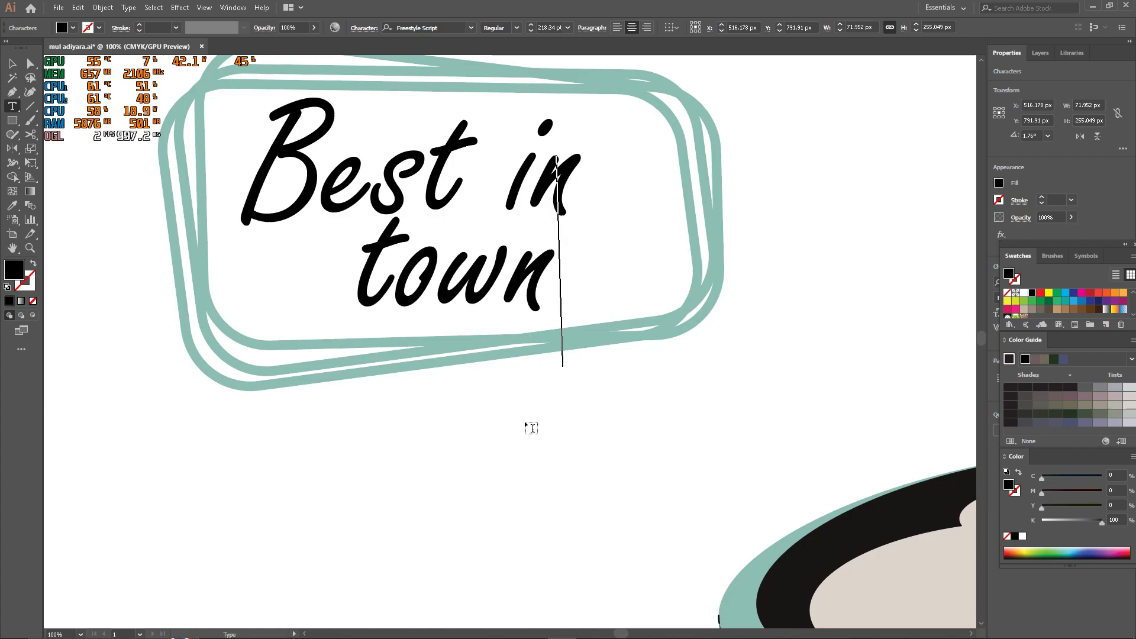
pyautogui.click(530, 425)
# - Shift "town" right beneath "Best in" and rotate it to about 5.6°
pyautogui.press('v')
pyautogui.click(504, 292)
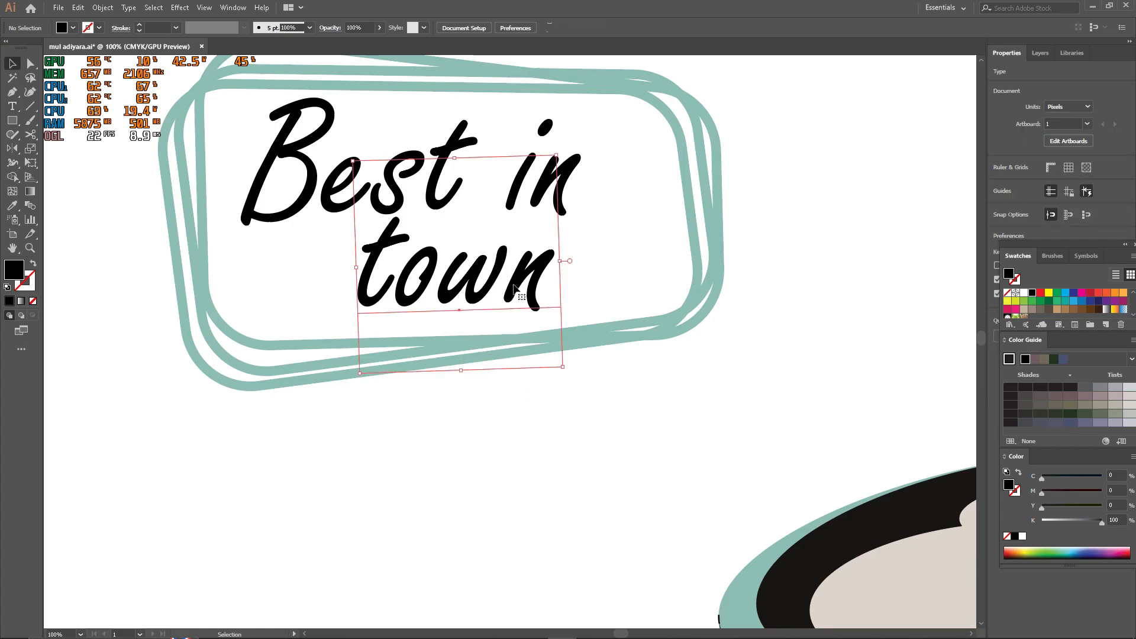
pyautogui.moveTo(476, 278); pyautogui.dragTo(514, 271)
pyautogui.moveTo(601, 147); pyautogui.dragTo(593, 140)
pyautogui.moveTo(504, 285); pyautogui.dragTo(504, 289)
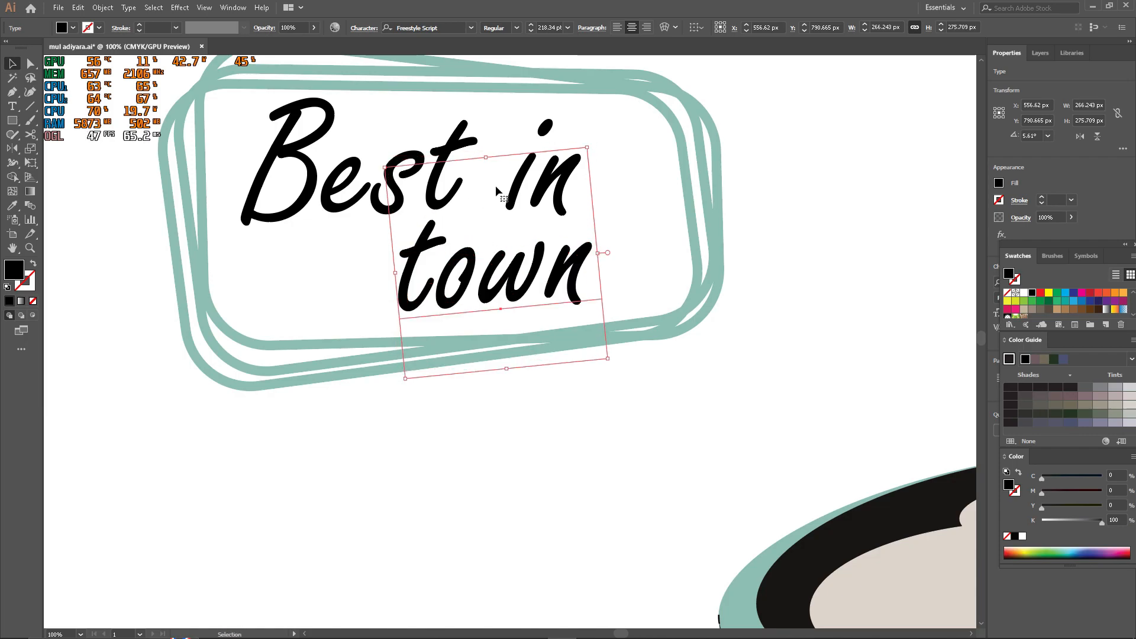
# - Rotate the "Best in" text slightly further counterclockwise to about 3.7°
pyautogui.click(430, 193)
pyautogui.scroll(2, 584, 162)
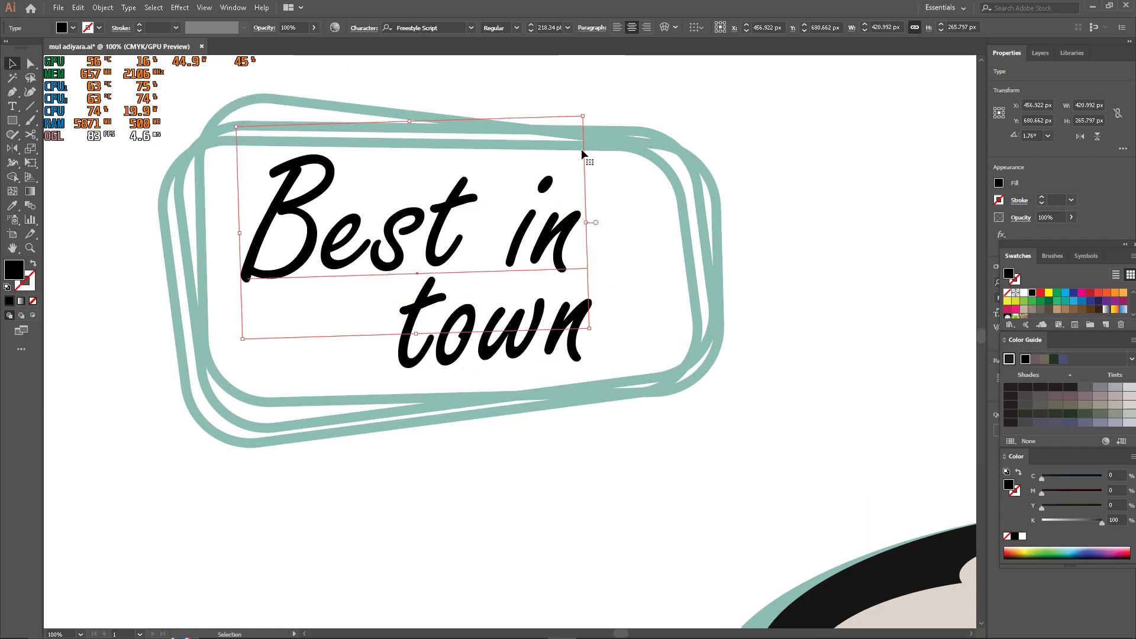
pyautogui.moveTo(593, 123)
pyautogui.mouseDown()
pyautogui.moveTo(590, 110)
pyautogui.moveTo(580, 117)
pyautogui.mouseUp()
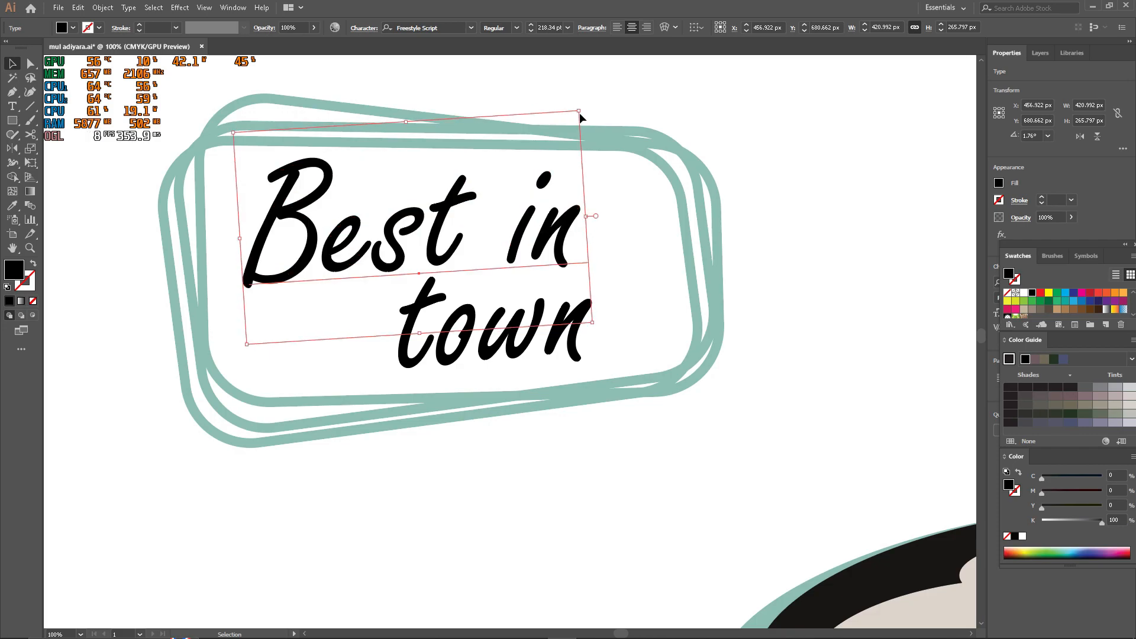
pyautogui.click(608, 337)
# - Extend the lower text line with a space and an exclamation mark so it reads "town !"
pyautogui.press('t')
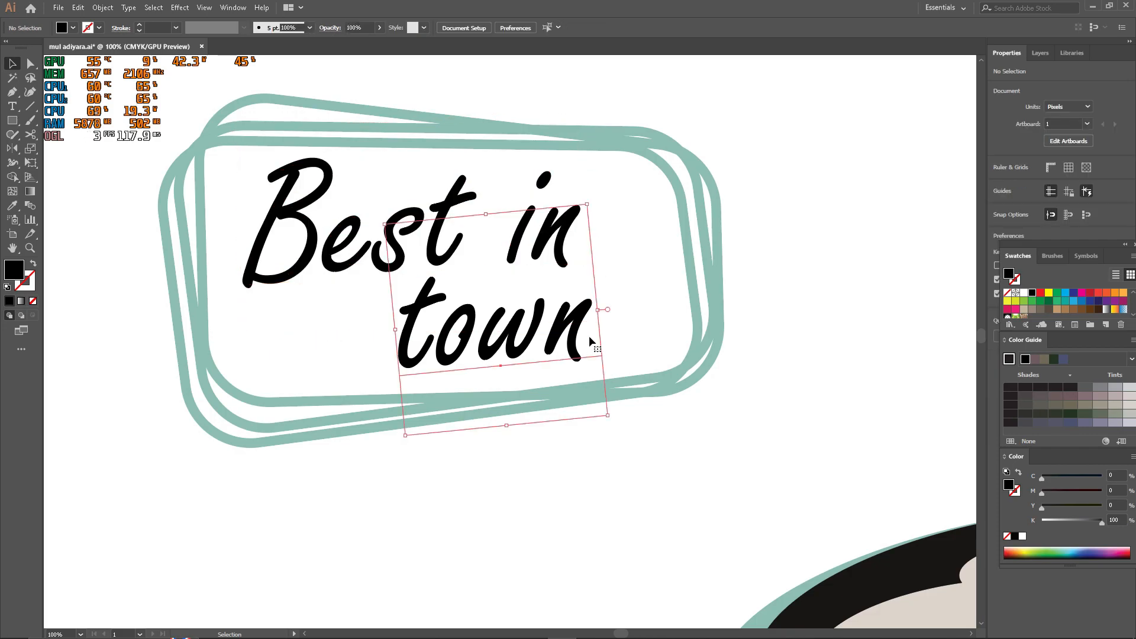
pyautogui.click(590, 340)
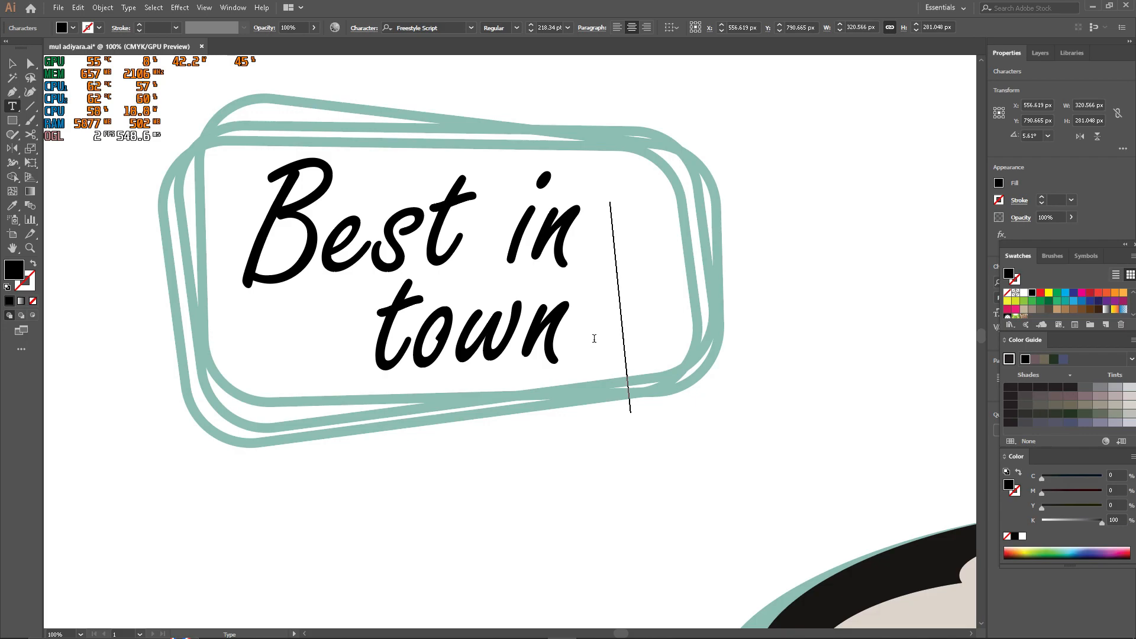
pyautogui.write('!a')
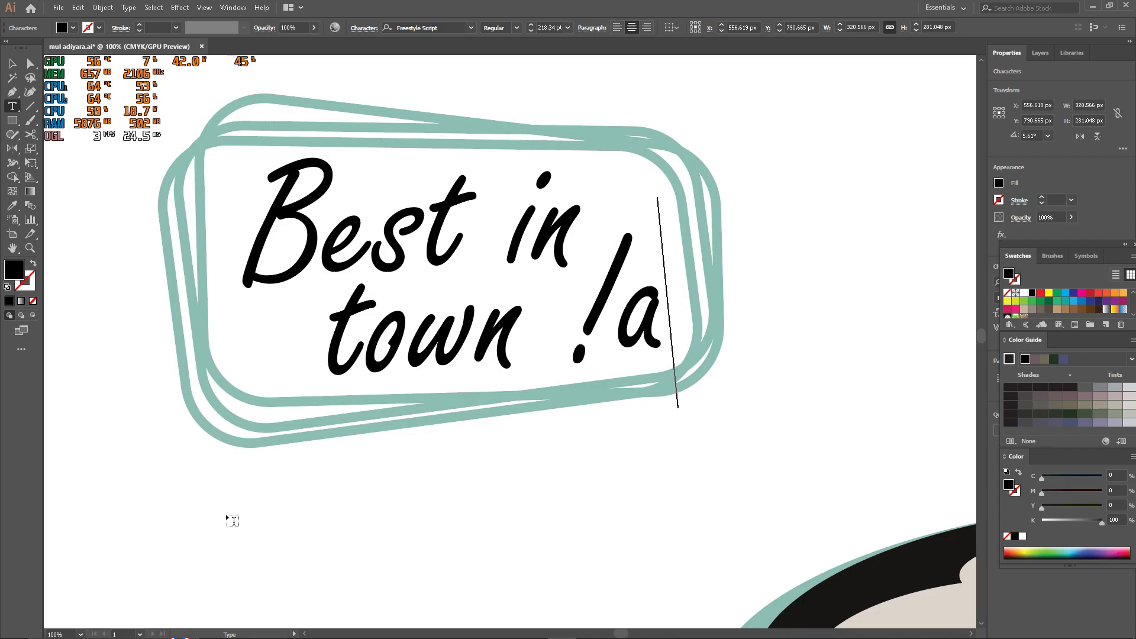
pyautogui.press('BackSpace')
pyautogui.click(326, 598)
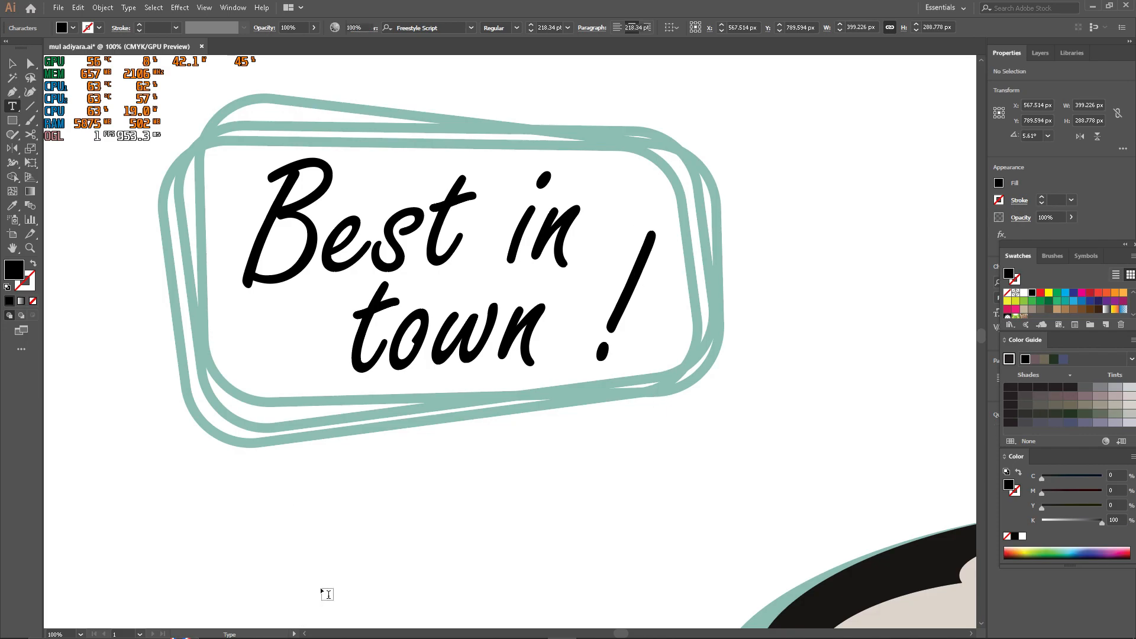
# - Try copying the teal frame's appearance onto the "town !" text with the Eyedropper, and undo it
pyautogui.press('a')
pyautogui.scroll(-2, 325, 569)
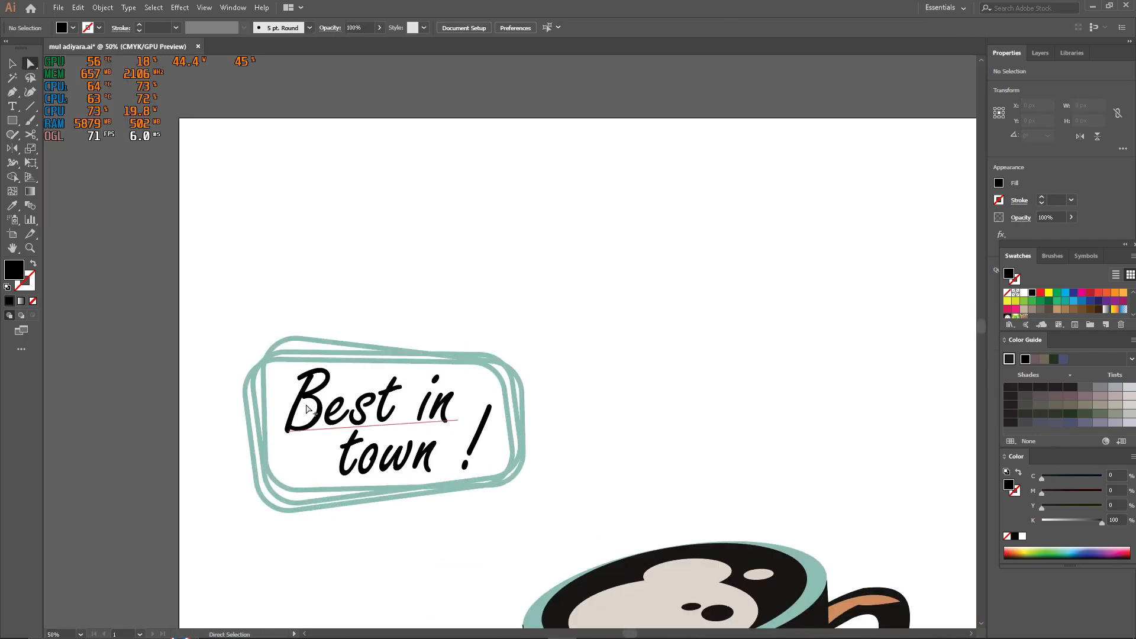
pyautogui.scroll(2, 295, 444)
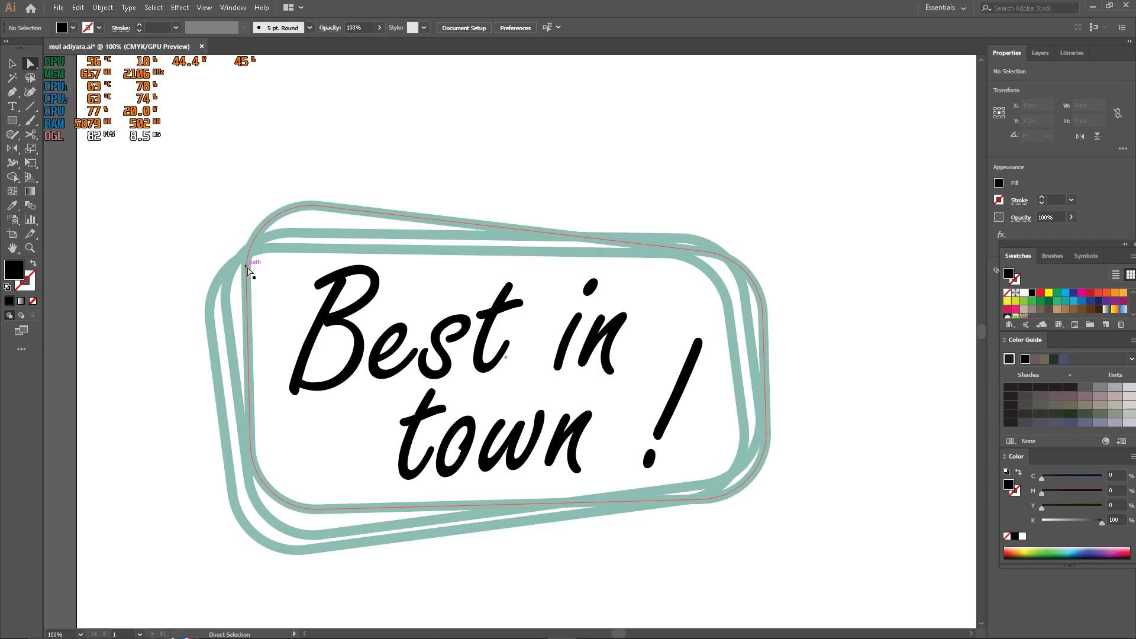
pyautogui.scroll(-3, 351, 319)
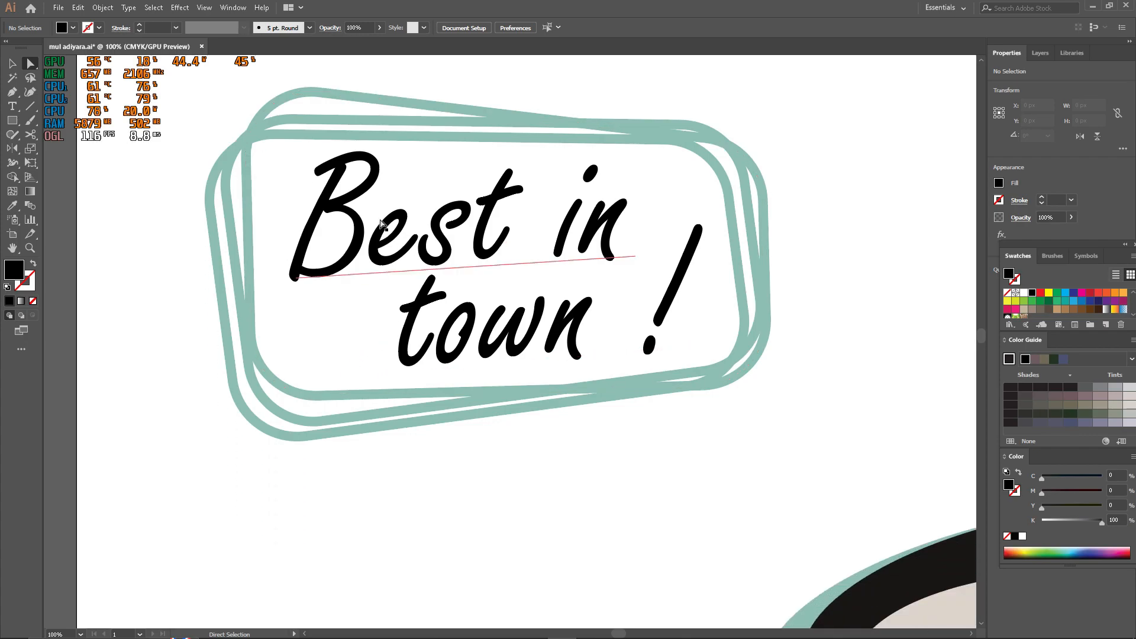
pyautogui.click(357, 230)
pyautogui.scroll(-1, 356, 230)
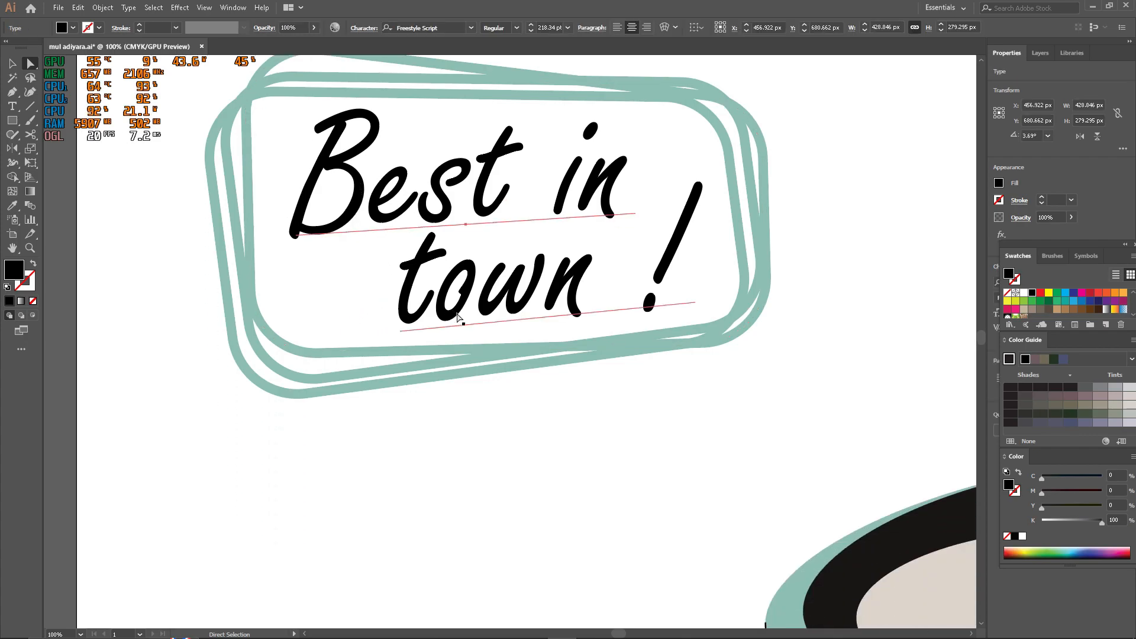
pyautogui.click(467, 294)
pyautogui.press('i')
pyautogui.click(350, 355)
pyautogui.press('a')
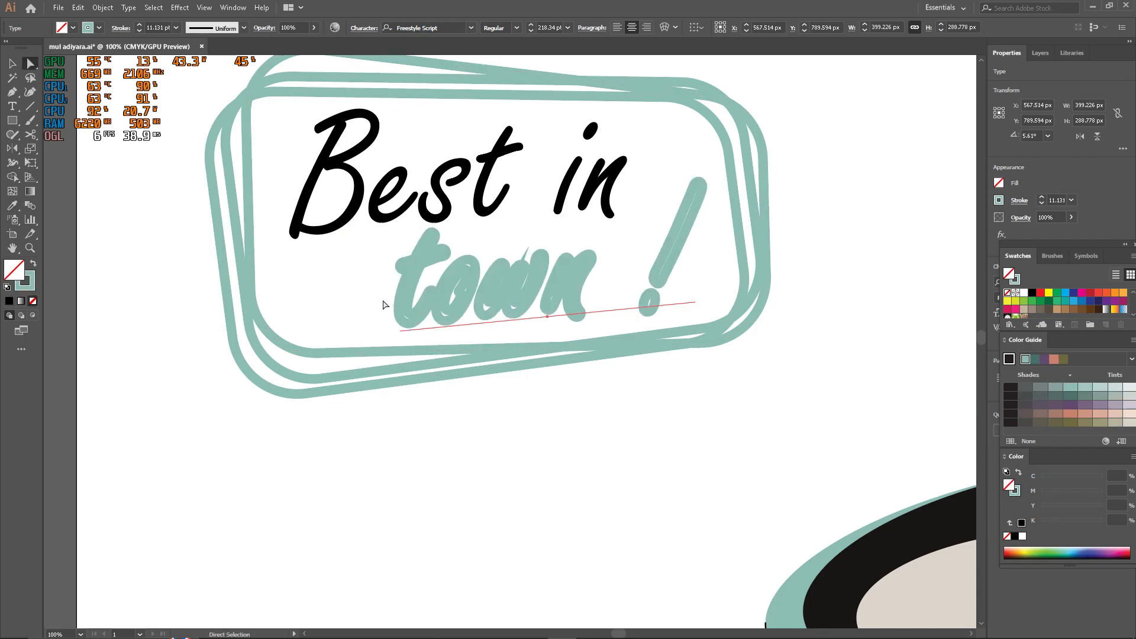
pyautogui.hotkey('ctrl', 'z')
pyautogui.hotkey('ctrl', '-')
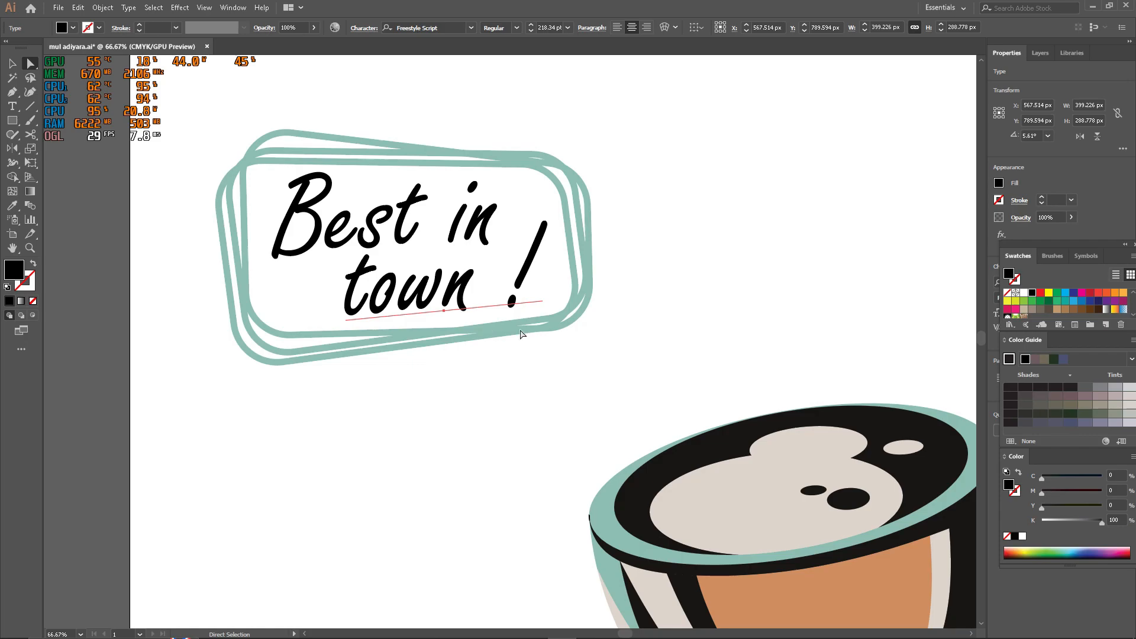
pyautogui.doubleClick(434, 294)
pyautogui.hotkey('ctrl', 'a')
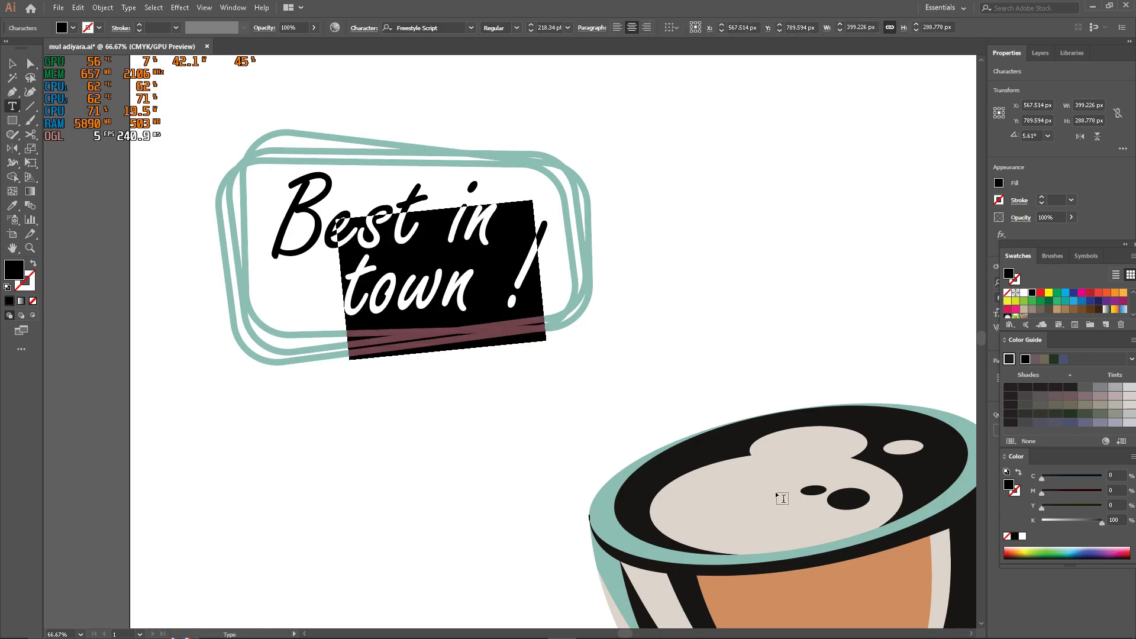
pyautogui.press('BackSpace')
pyautogui.hotkey('ctrl', 'z')
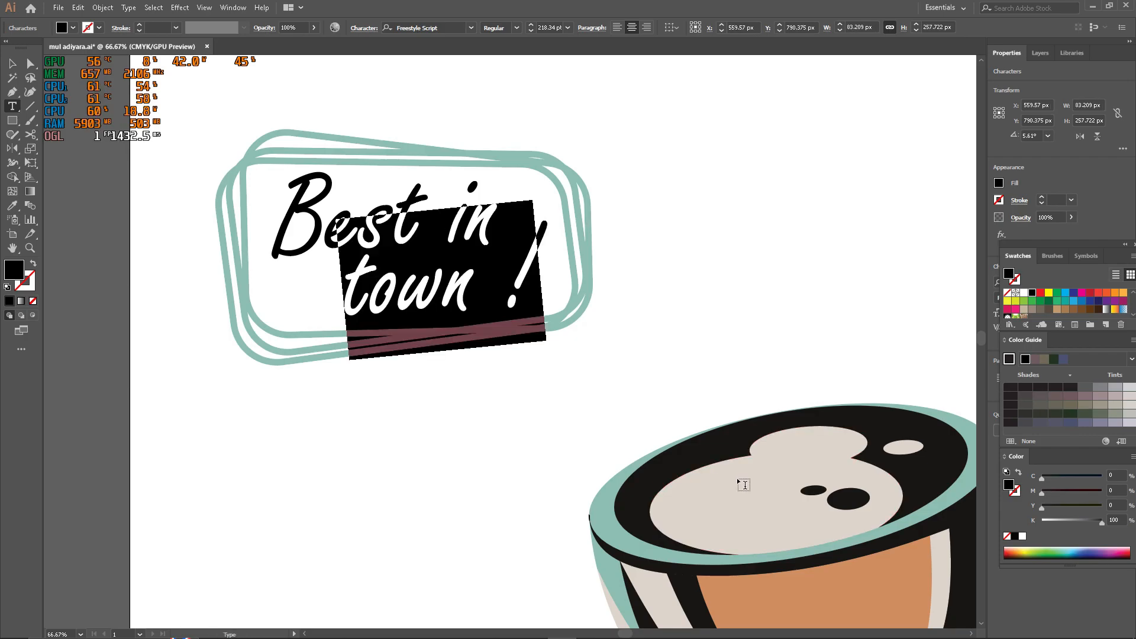
pyautogui.click(474, 447)
pyautogui.click(428, 290)
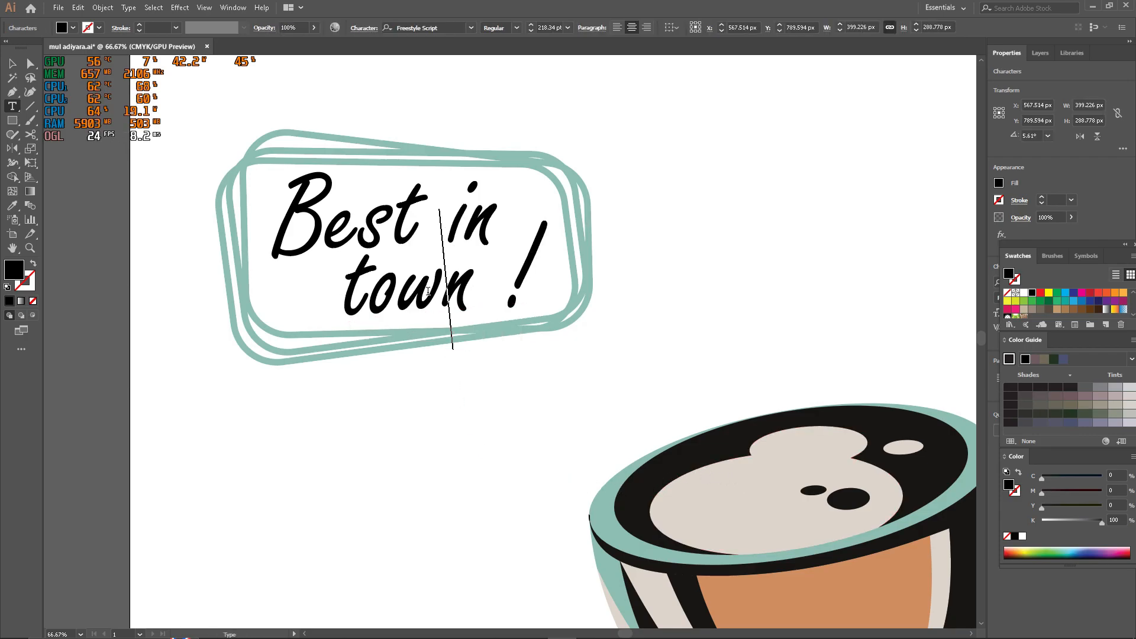
pyautogui.press('Escape')
pyautogui.press('c')
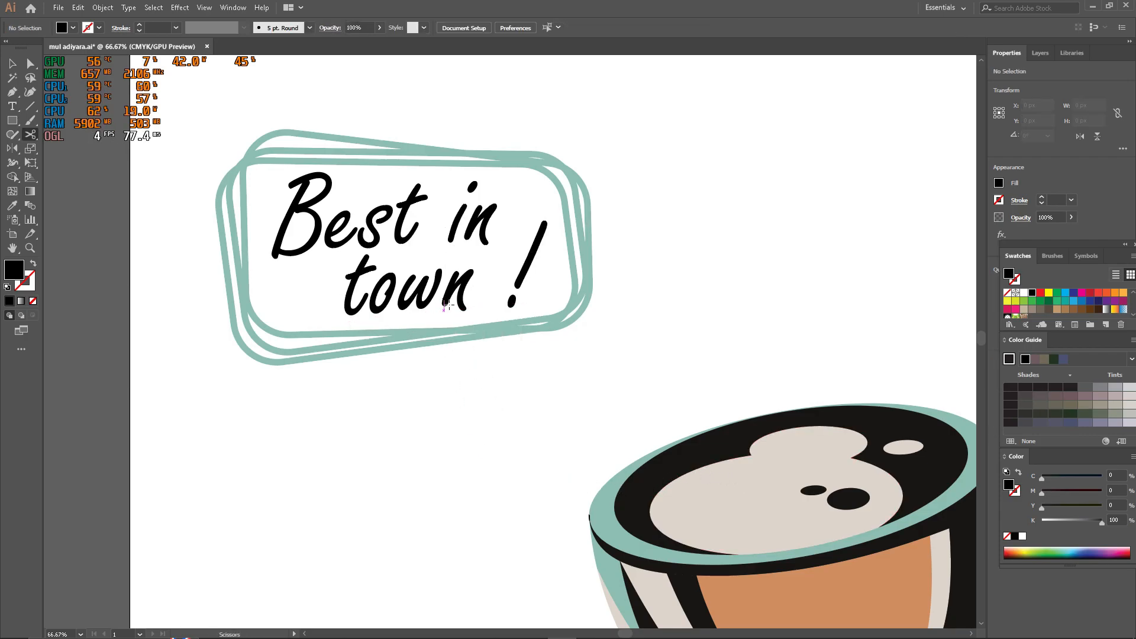
# - Recolor the "town !" text with the teal sampled from the cup's rim
pyautogui.press('v')
pyautogui.click(439, 302)
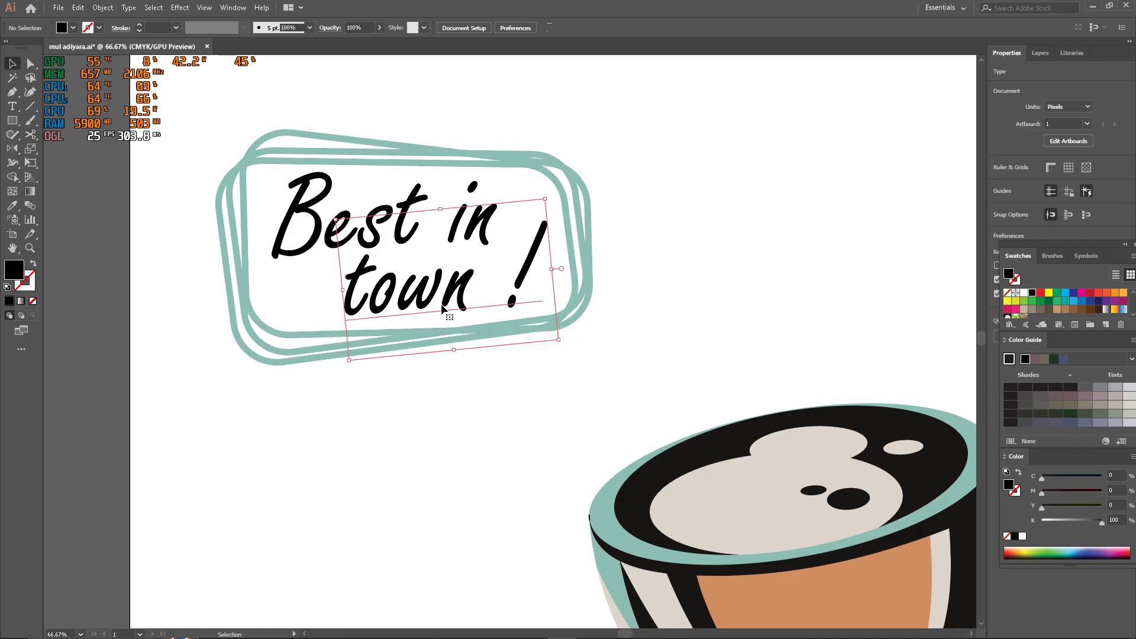
pyautogui.press('i')
pyautogui.click(707, 521)
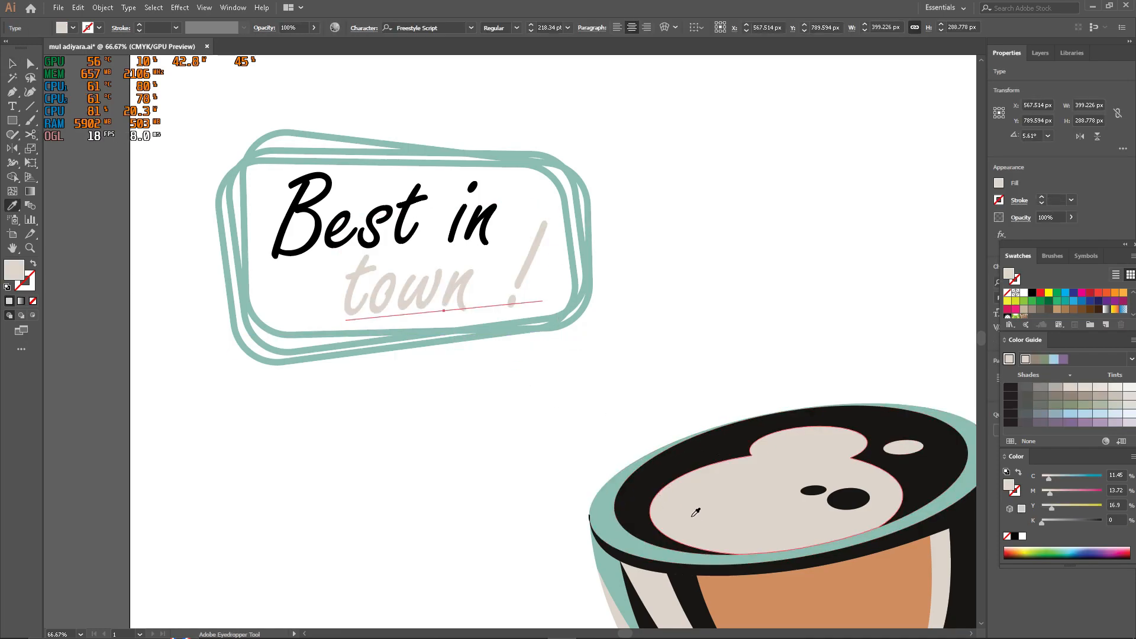
pyautogui.press('a')
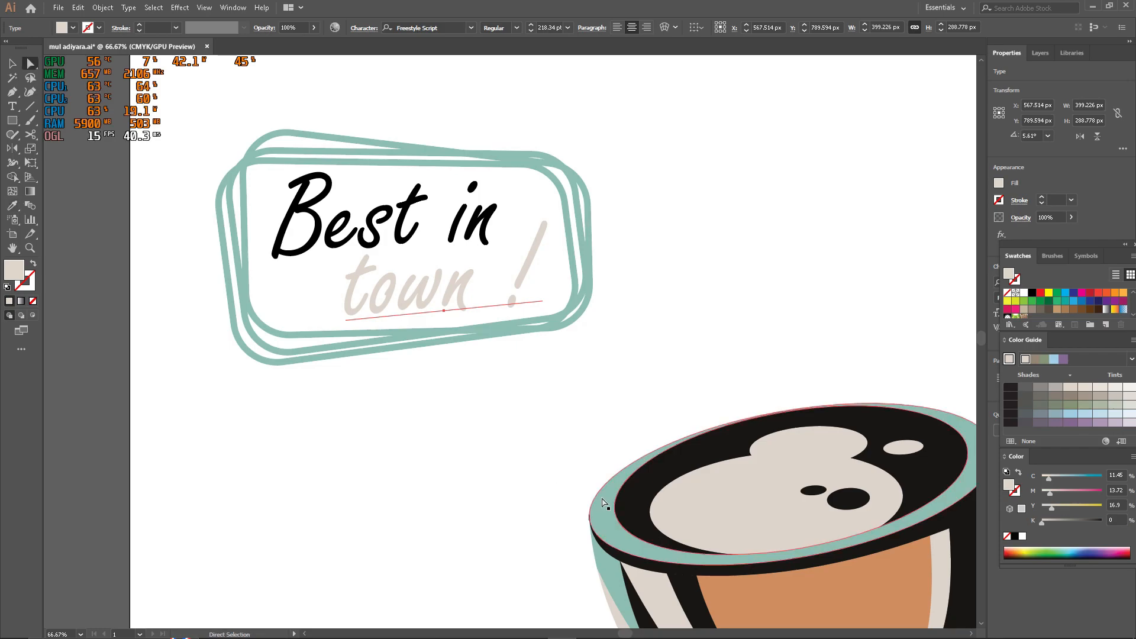
pyautogui.press('i')
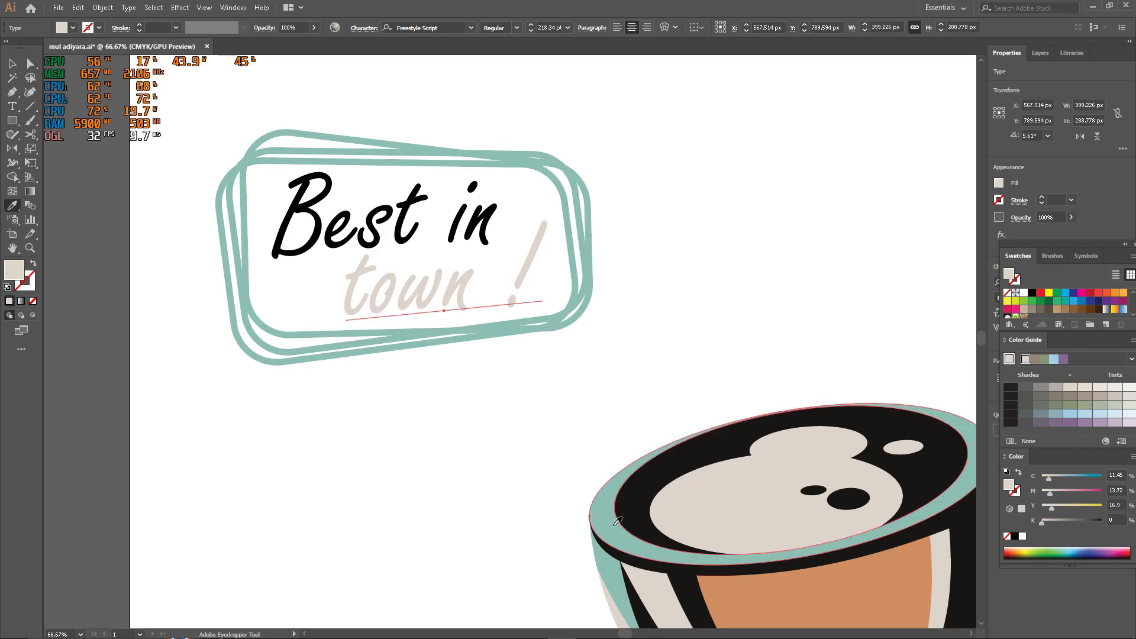
pyautogui.click(609, 523)
pyautogui.press('a')
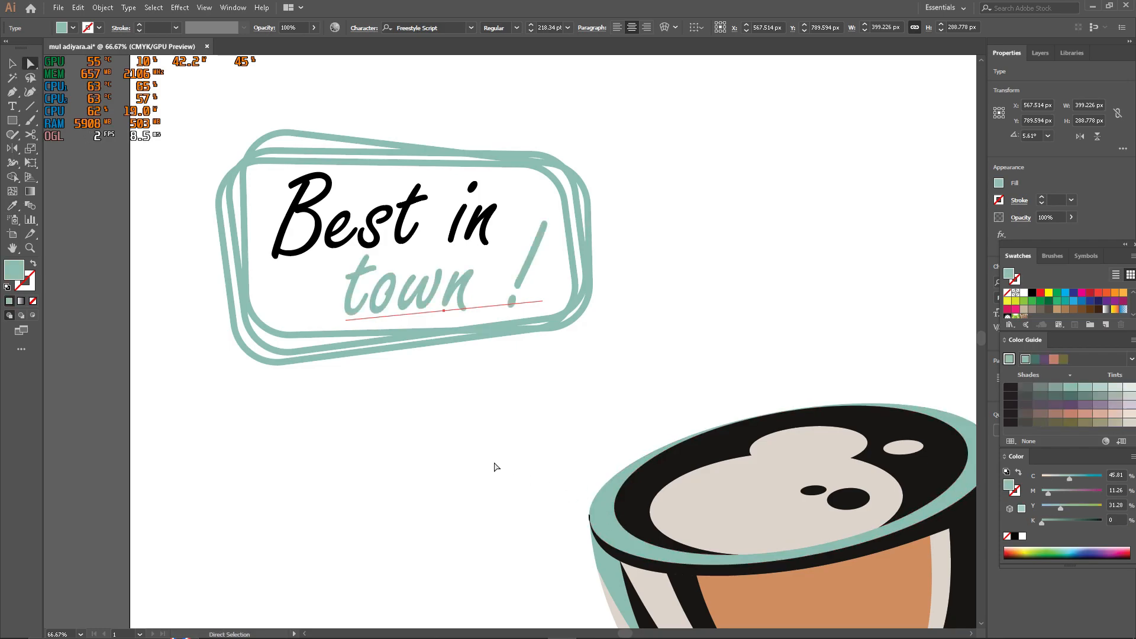
pyautogui.click(494, 467)
# - Recolor the "Best in" text with the beige sampled from the coffee foam
pyautogui.click(414, 232)
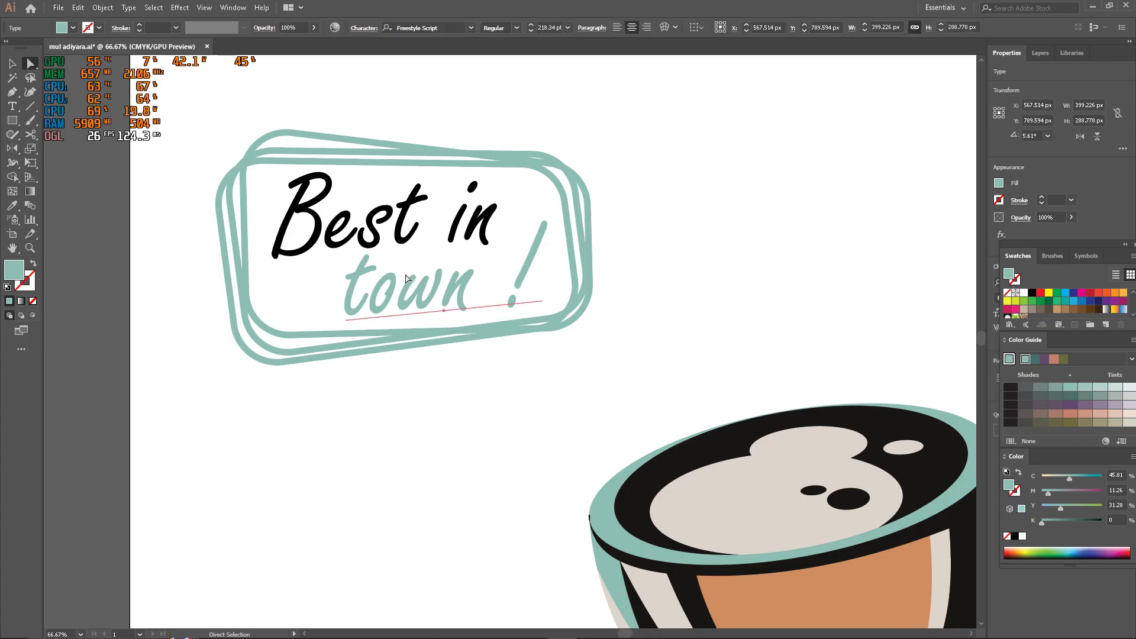
pyautogui.click(453, 377)
pyautogui.press('v')
pyautogui.click(405, 231)
pyautogui.click(428, 471)
pyautogui.click(335, 230)
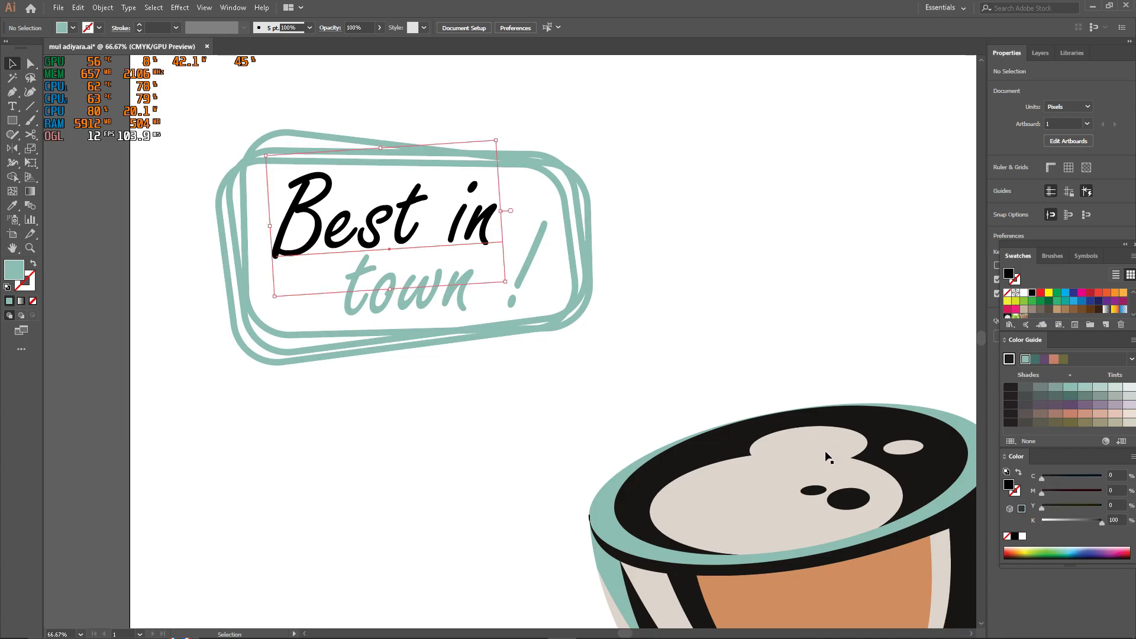
pyautogui.press('i')
pyautogui.click(752, 500)
pyautogui.press('a')
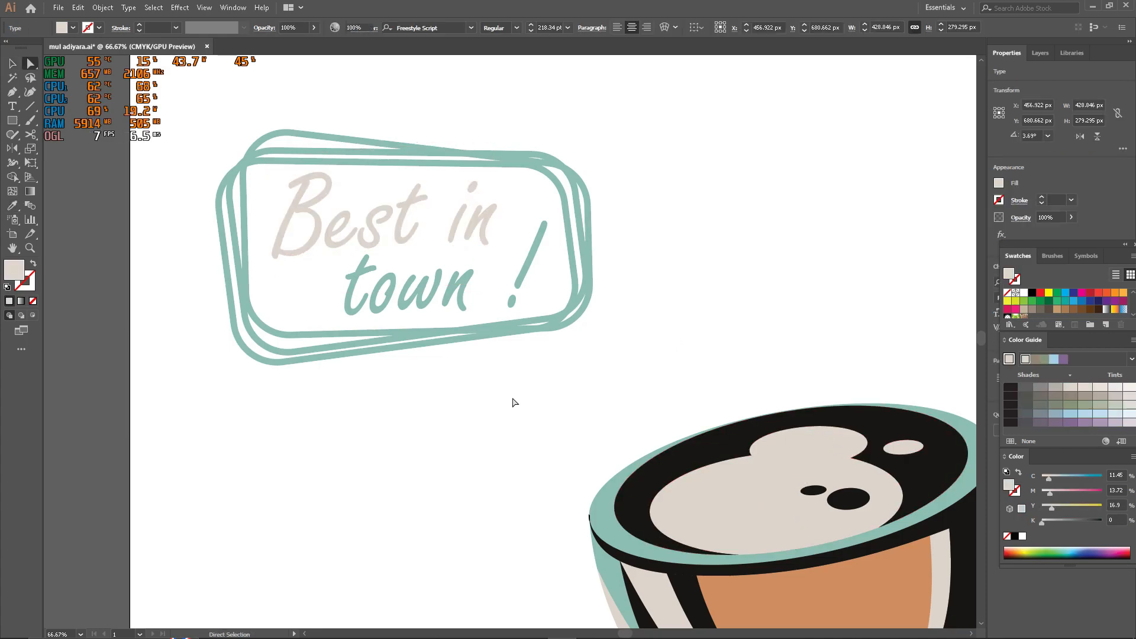
pyautogui.click(512, 413)
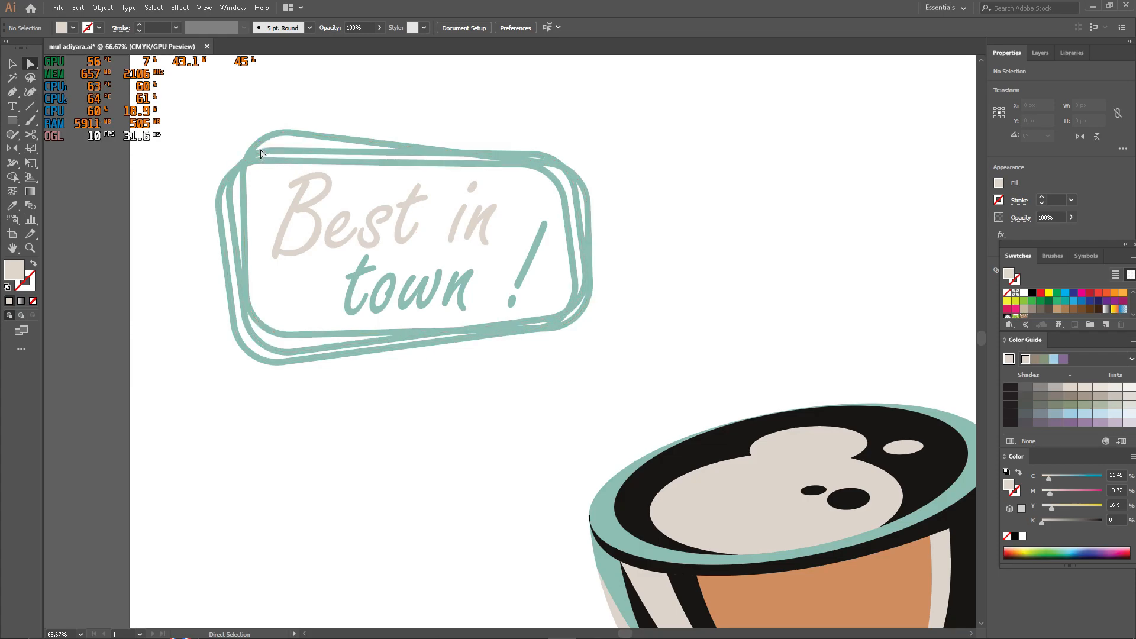
# - Turn the middle rounded frame into a solid black plate behind the lettering, using the coffee's black sampled from the cup
pyautogui.click(244, 171)
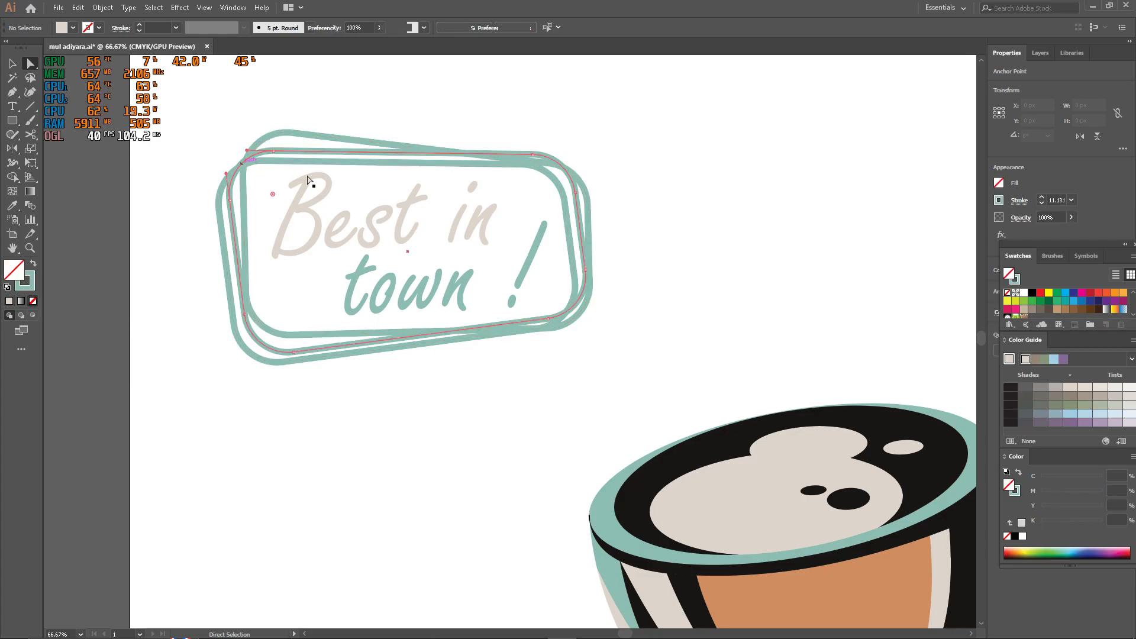
pyautogui.press('i')
pyautogui.click(731, 409)
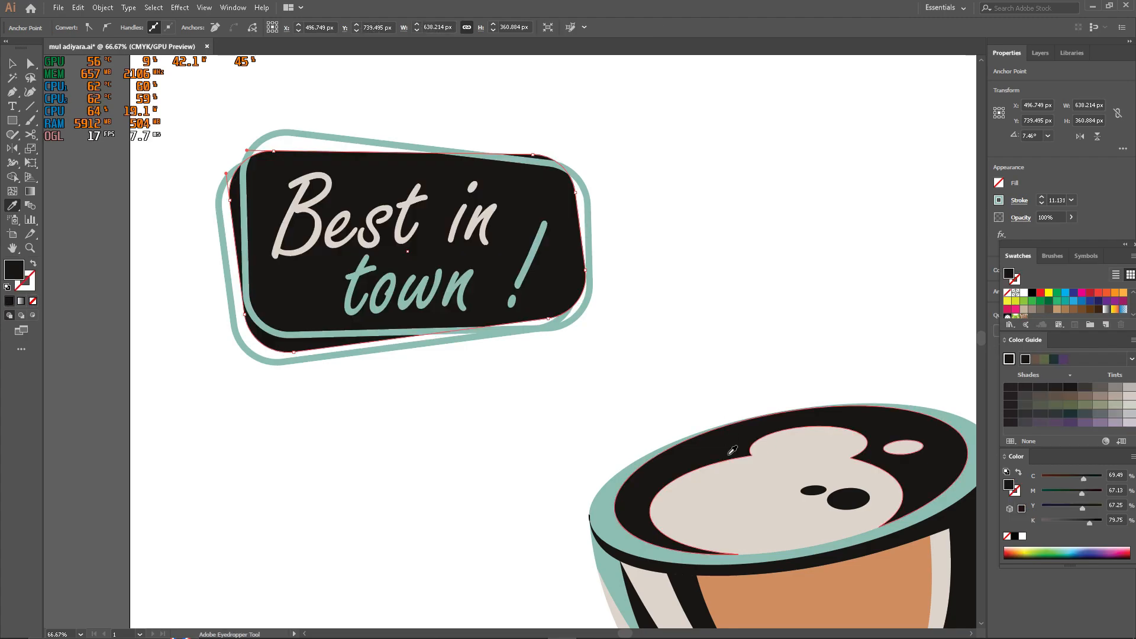
pyautogui.press('a')
# - Try applying the cup's orange to the front teal frame with the Eyedropper, and undo it
pyautogui.scroll(2, 257, 234)
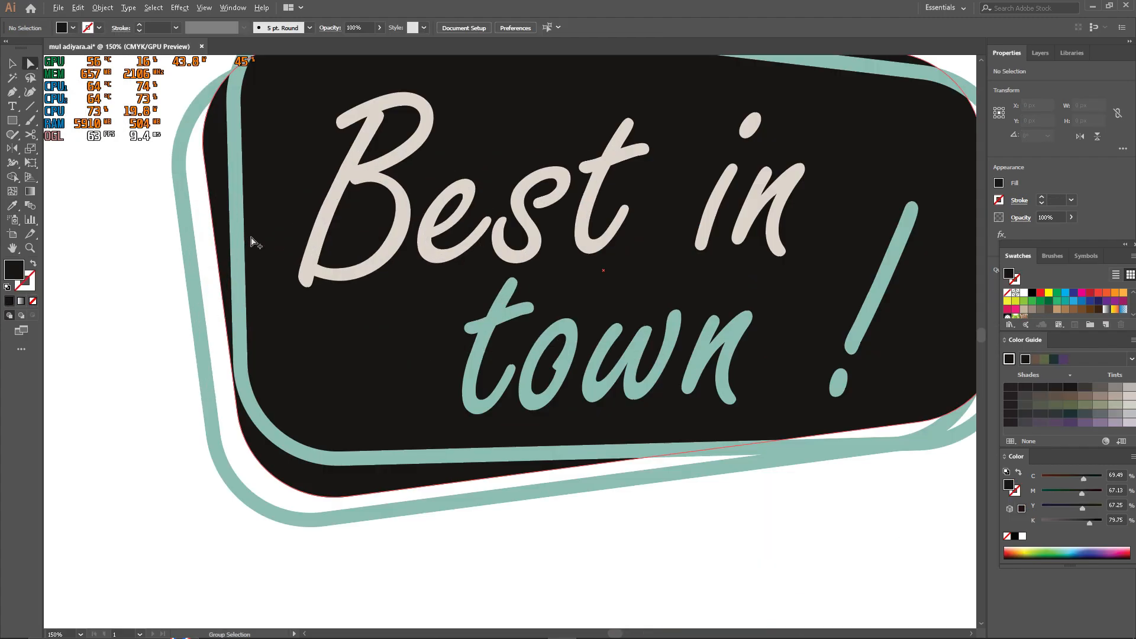
pyautogui.scroll(-1, 251, 238)
pyautogui.scroll(1, 236, 255)
pyautogui.click(279, 130)
pyautogui.scroll(-3, 285, 145)
pyautogui.scroll(1, 426, 269)
pyautogui.scroll(1, 532, 365)
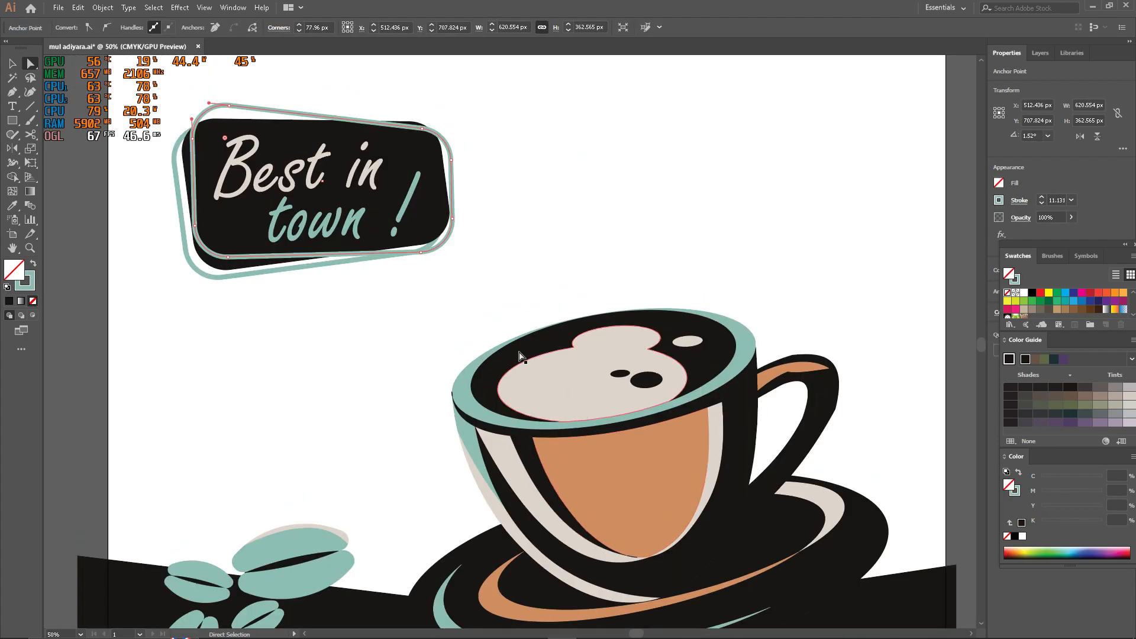
pyautogui.press('i')
pyautogui.click(644, 487)
pyautogui.click(269, 272)
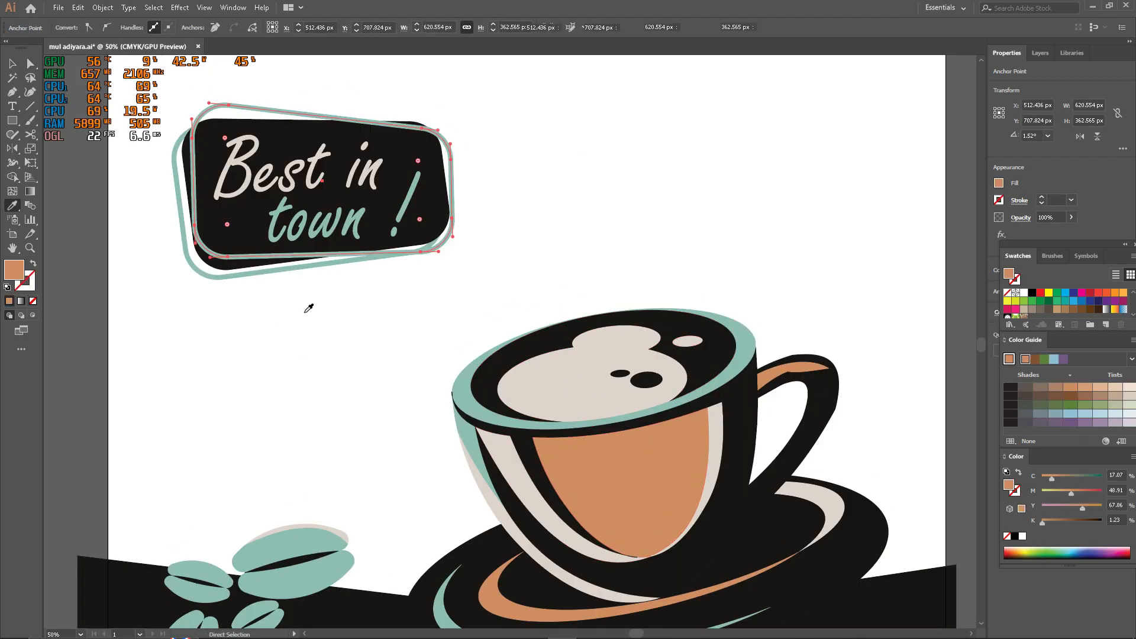
pyautogui.click(21, 284)
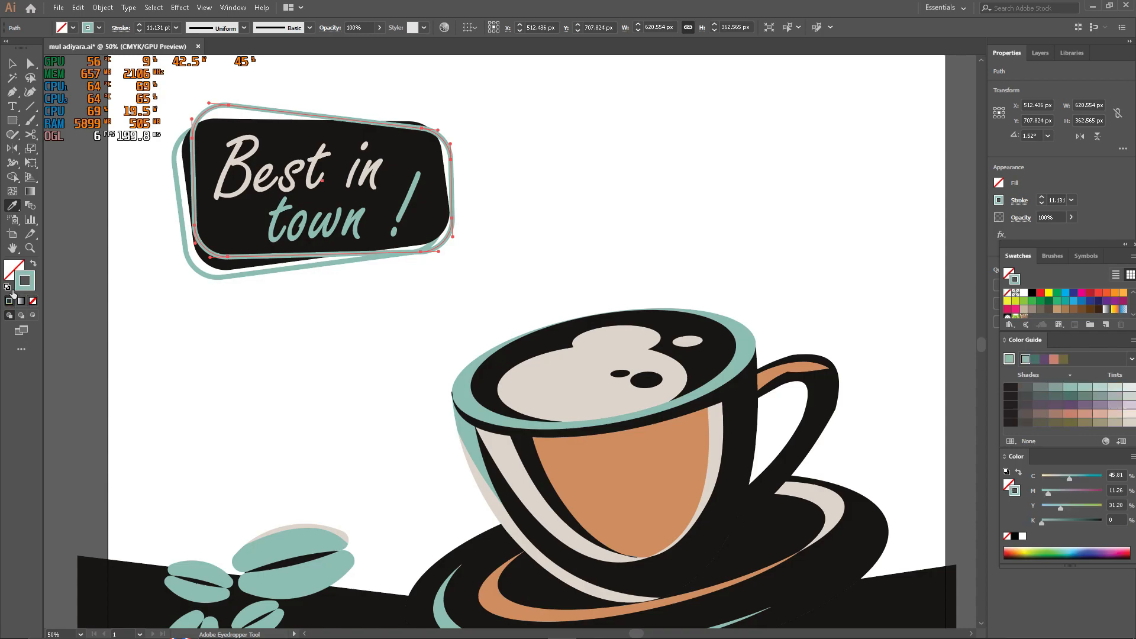
pyautogui.press('a')
# - Copy the hex color code cf8d60 from the fill of the cup's orange panel
pyautogui.click(407, 467)
pyautogui.click(629, 488)
pyautogui.click(16, 271)
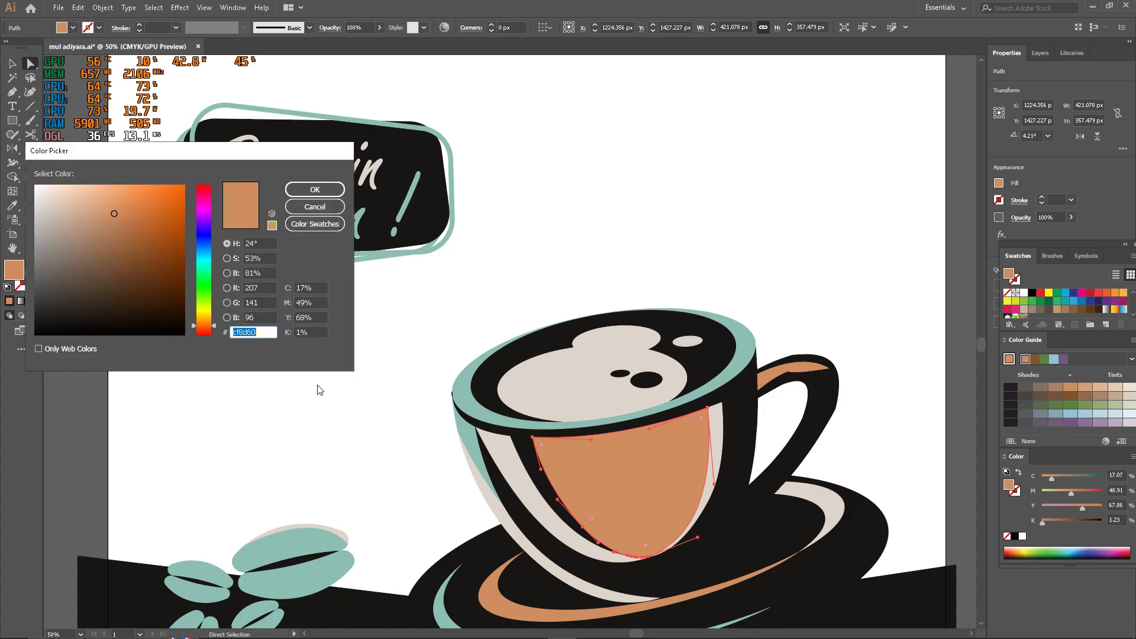
pyautogui.click(315, 189)
# - Set the front rounded frame's stroke color to the copied orange cf8d60
pyautogui.scroll(1, 171, 248)
pyautogui.scroll(2, 203, 188)
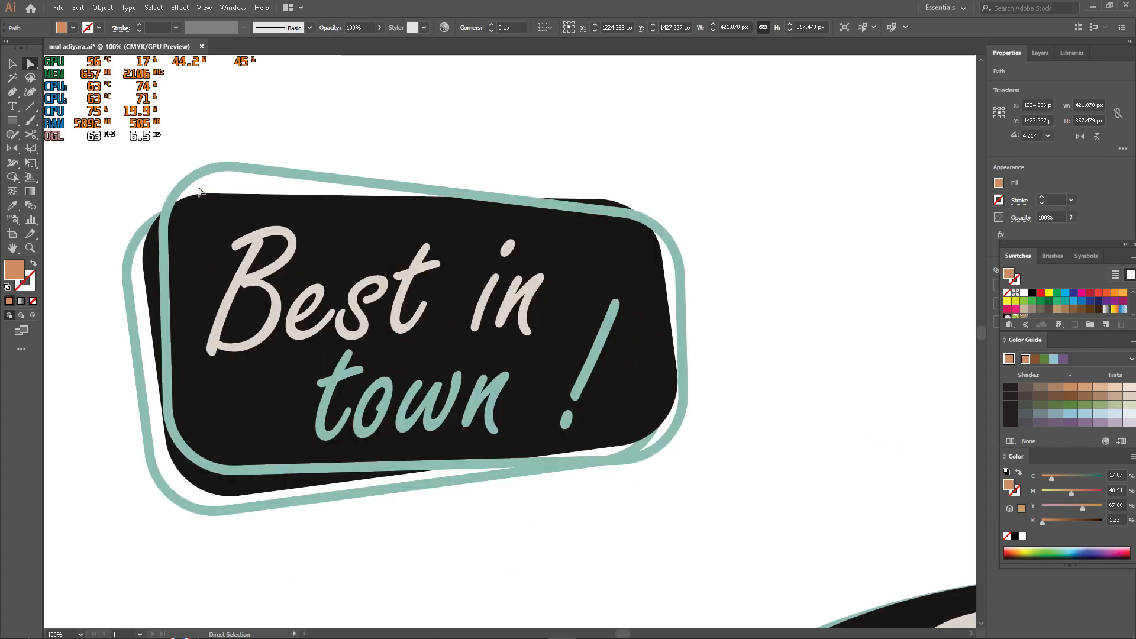
pyautogui.click(198, 167)
pyautogui.scroll(-1, 199, 173)
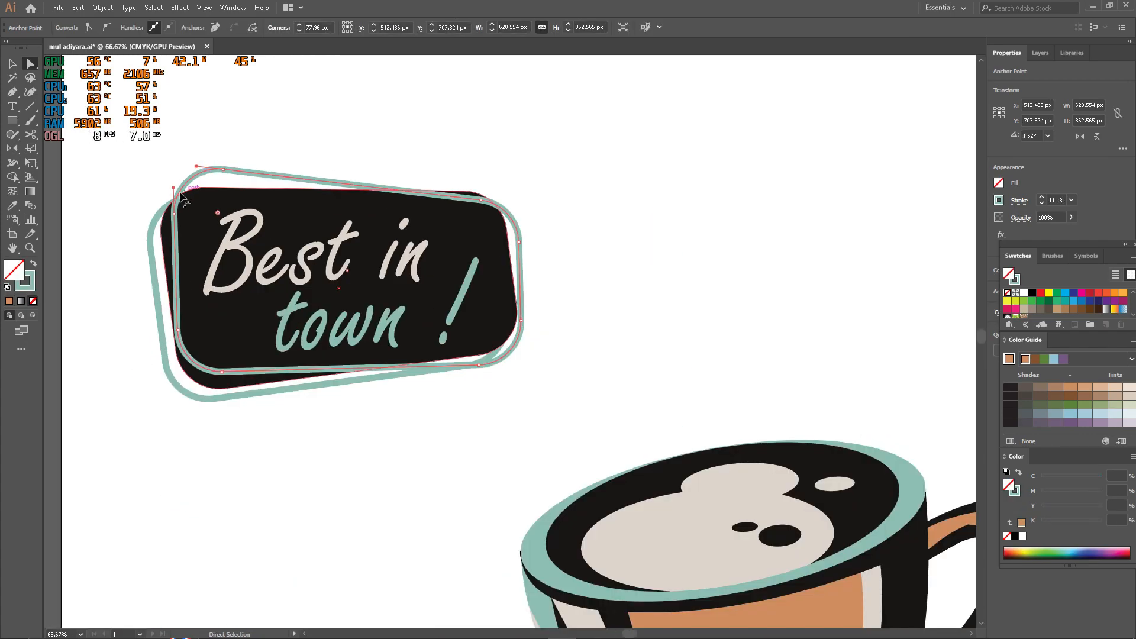
pyautogui.doubleClick(23, 278)
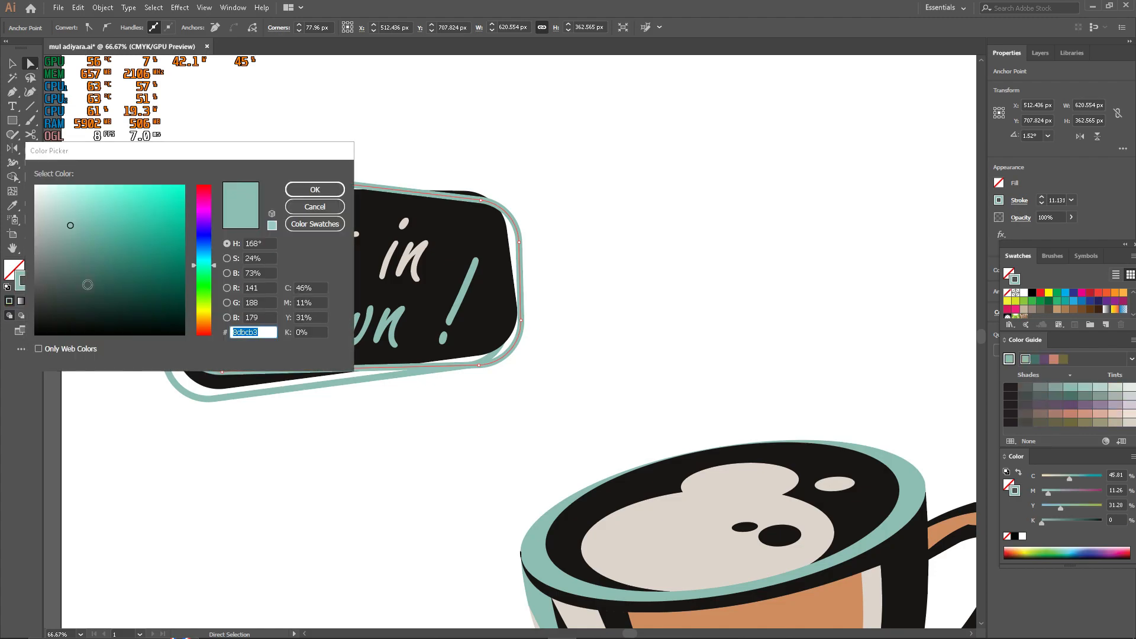
pyautogui.hotkey('ctrl', 'v')
pyautogui.press('Return')
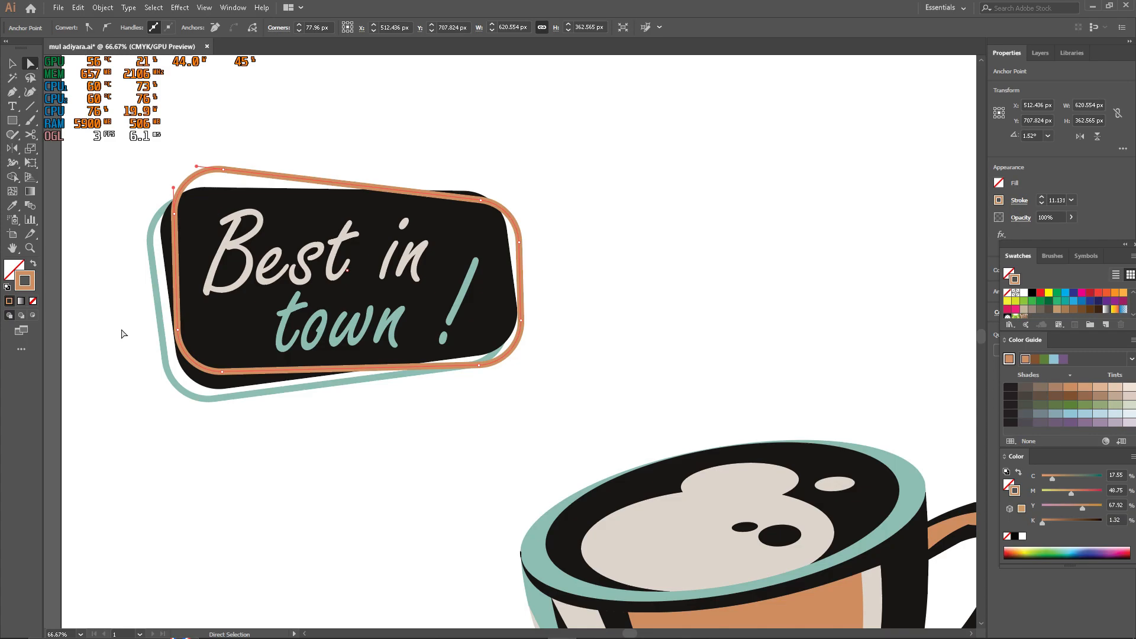
pyautogui.click(121, 333)
# - Group the black plate, both outline frames and the "Best in town !" lettering
pyautogui.scroll(-2, 121, 334)
pyautogui.scroll(2, 148, 302)
pyautogui.scroll(-3, 208, 432)
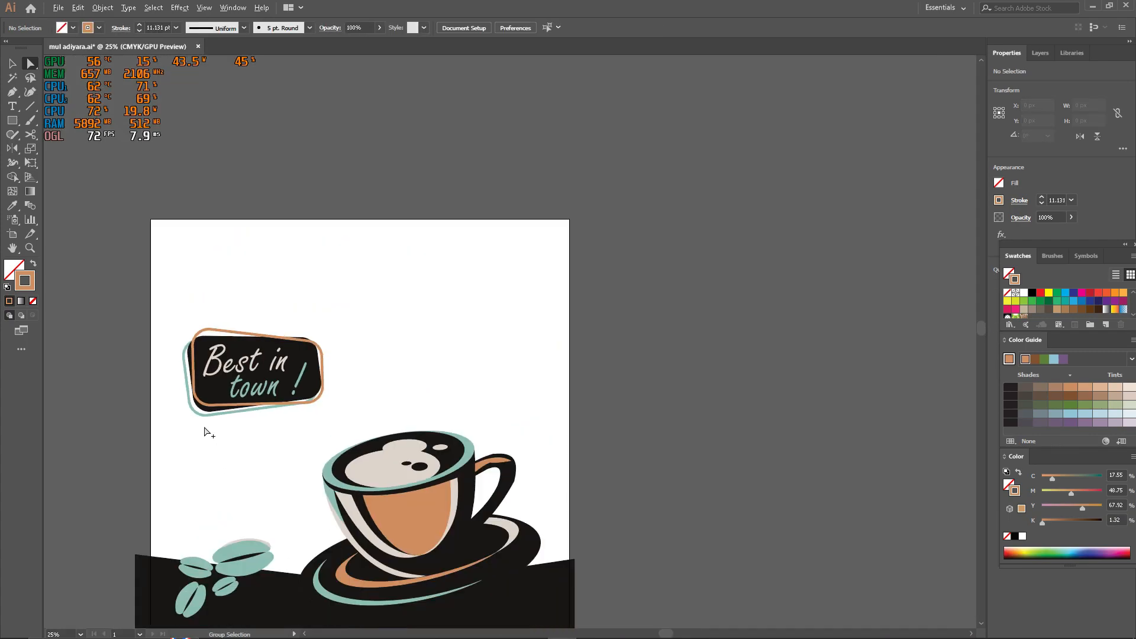
pyautogui.scroll(1, 221, 362)
pyautogui.moveTo(357, 315); pyautogui.dragTo(157, 164)
pyautogui.rightClick(256, 236)
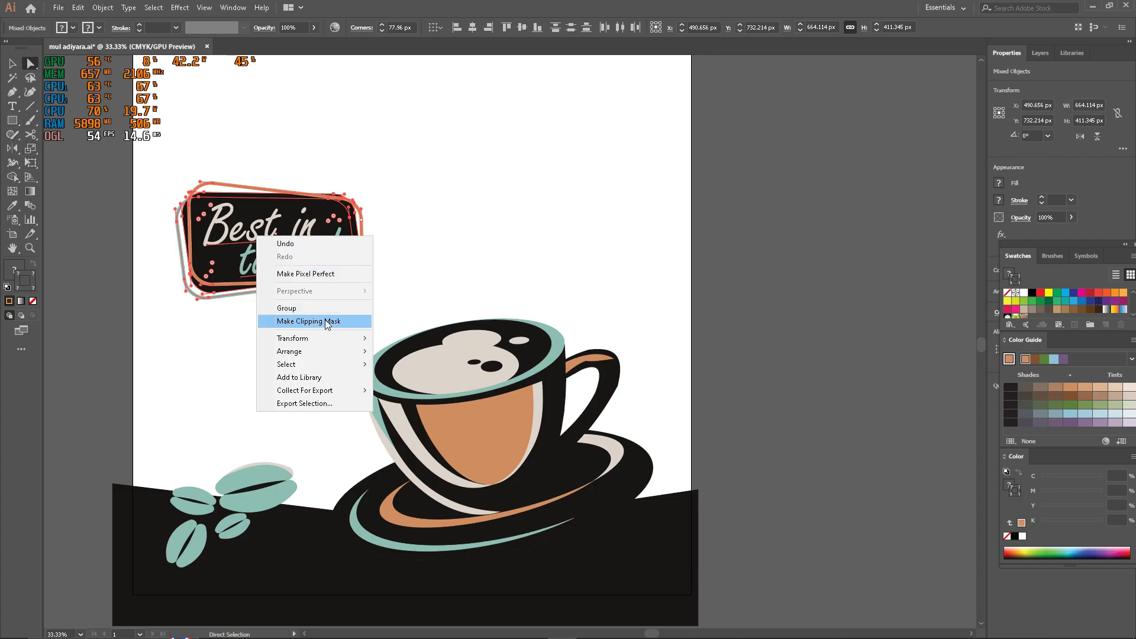
pyautogui.click(309, 307)
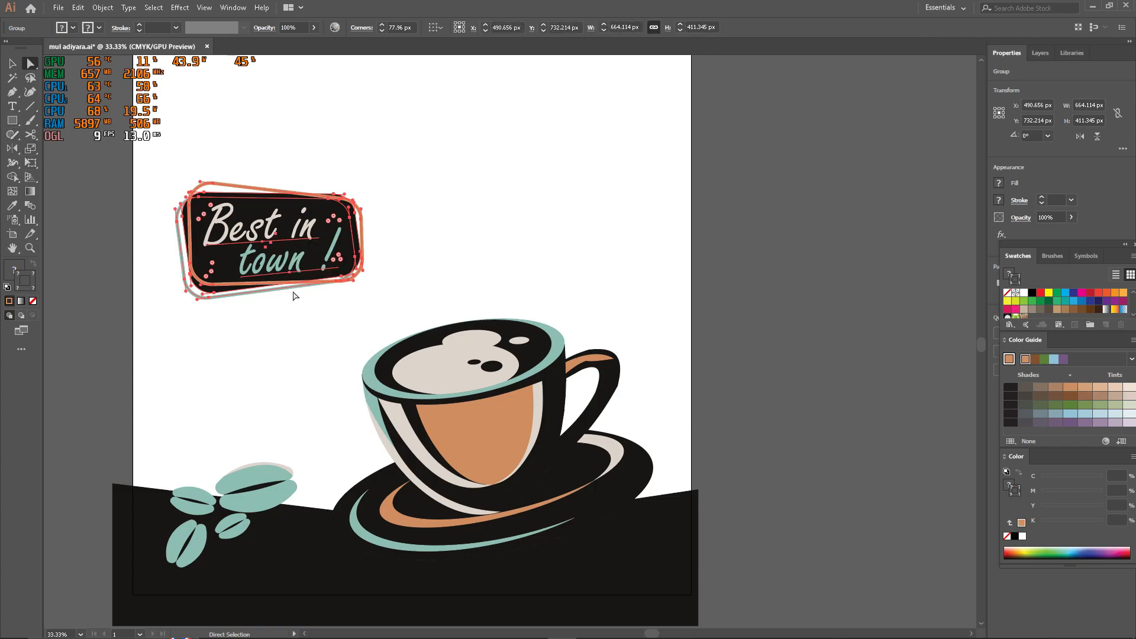
# - Move the grouped sign slightly down and toward the cup, and deselect it
pyautogui.press('v')
pyautogui.moveTo(280, 243); pyautogui.dragTo(288, 286)
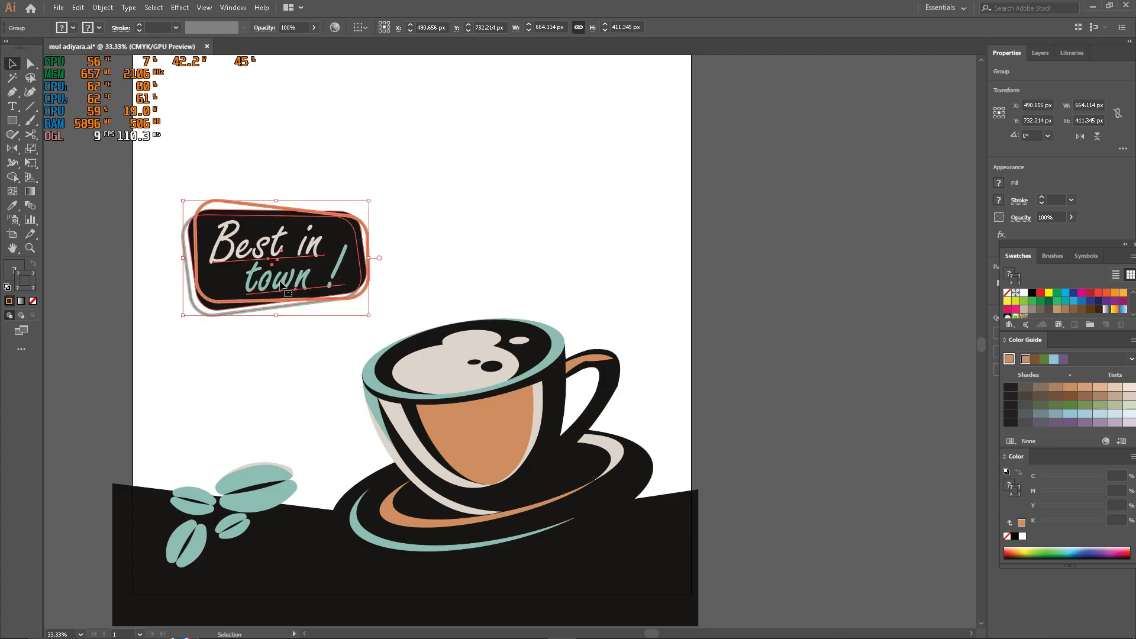
pyautogui.click(89, 232)
# - Add the text "COFFEE" in the empty area of the artboard above the sign
pyautogui.scroll(-3, 142, 240)
pyautogui.scroll(2, 484, 299)
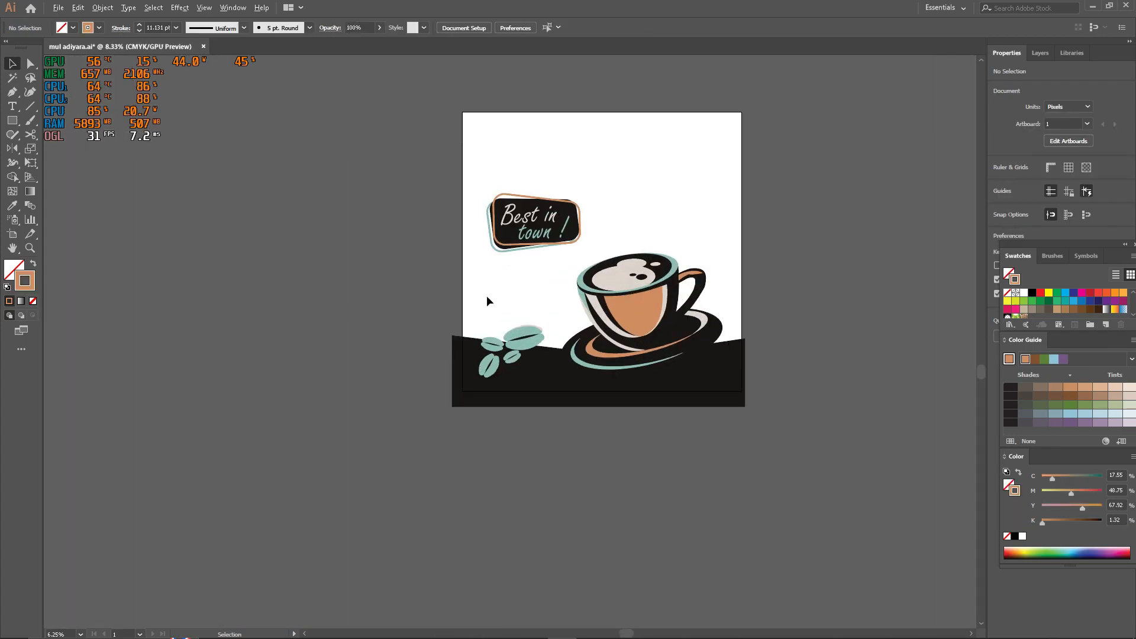
pyautogui.hscroll(2, 431, 297)
pyautogui.scroll(1, 495, 250)
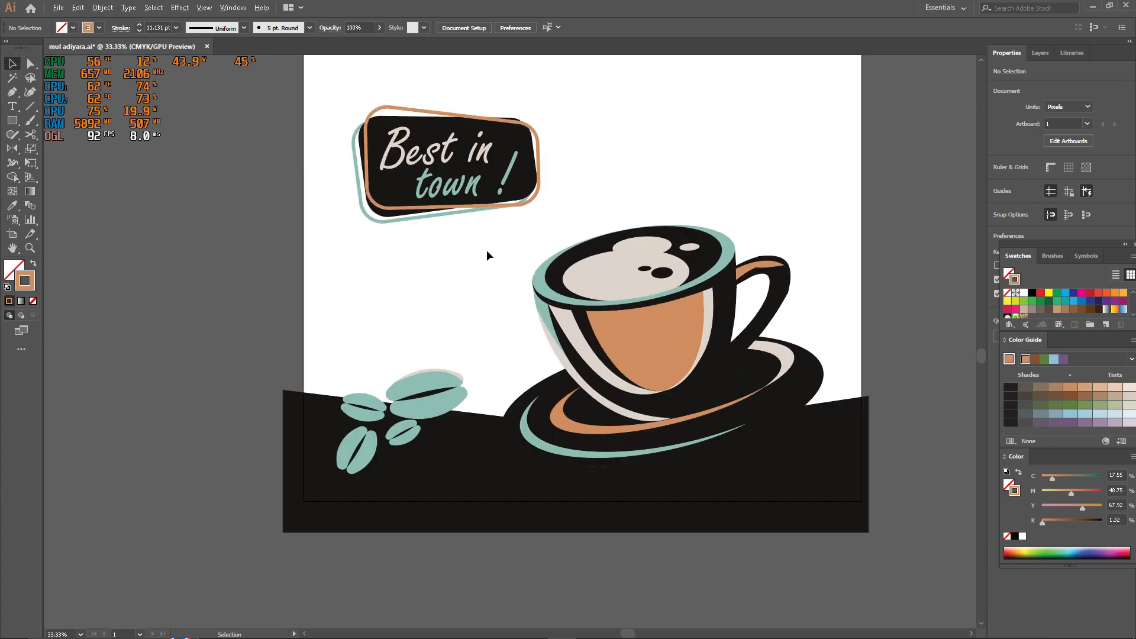
pyautogui.scroll(1, 470, 289)
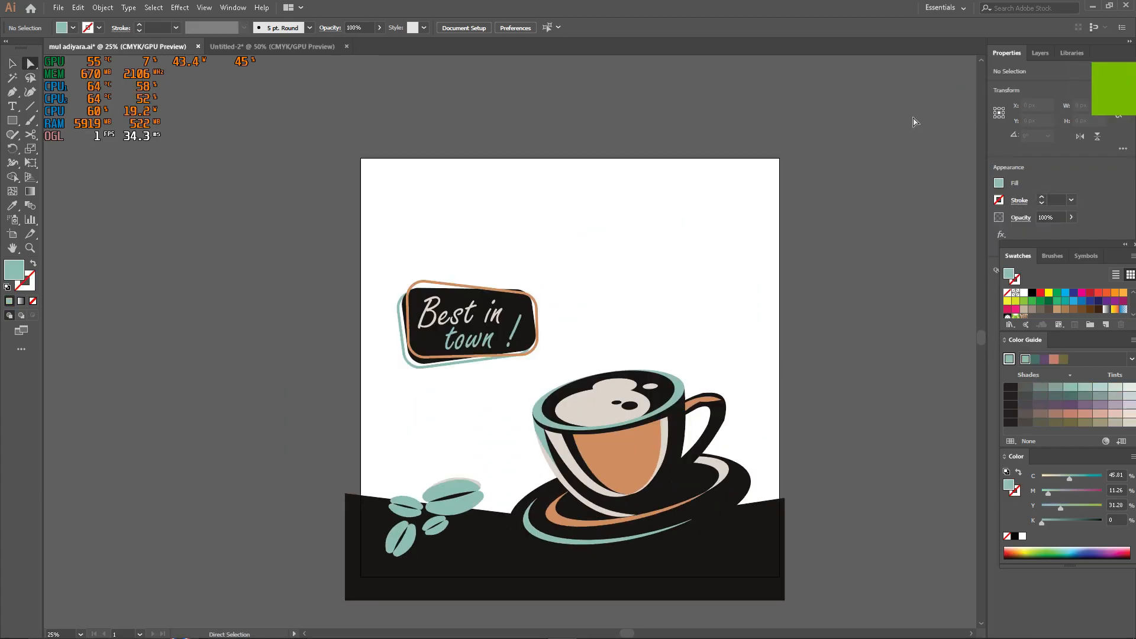
pyautogui.scroll(1, 496, 246)
pyautogui.press('t')
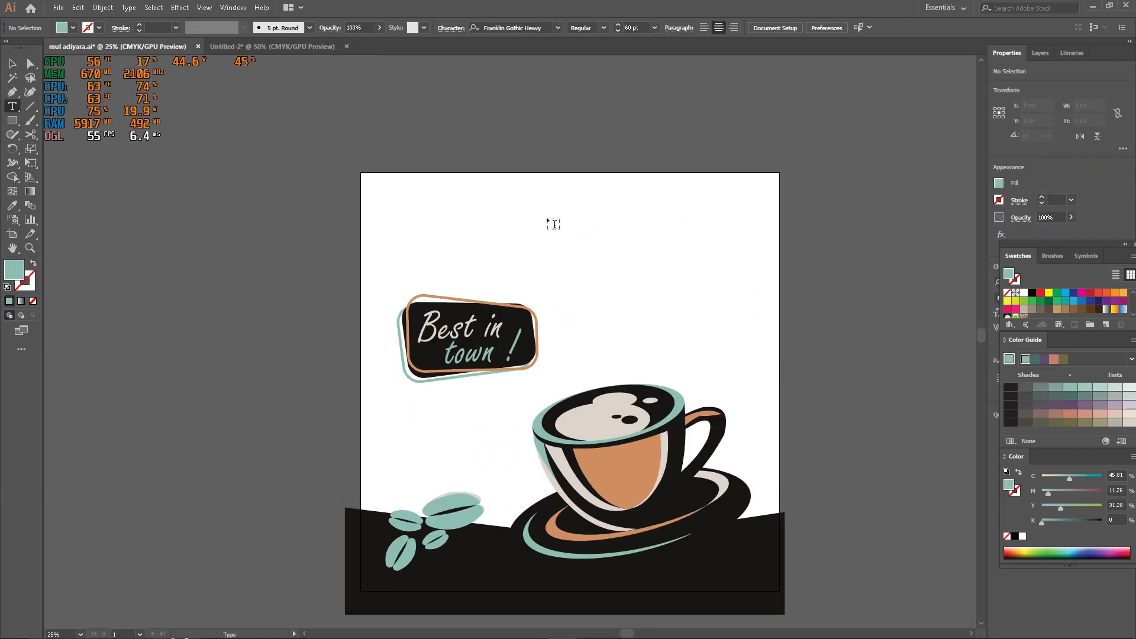
pyautogui.click(533, 225)
pyautogui.scroll(2, 533, 223)
pyautogui.press('BackSpace')
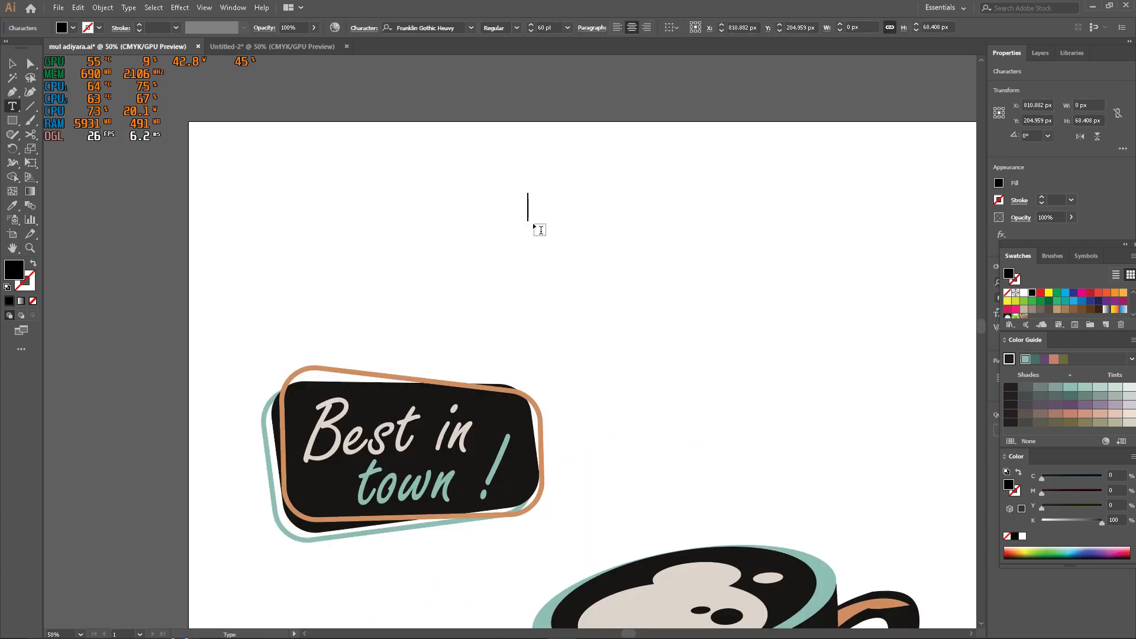
pyautogui.write('COFFEE')
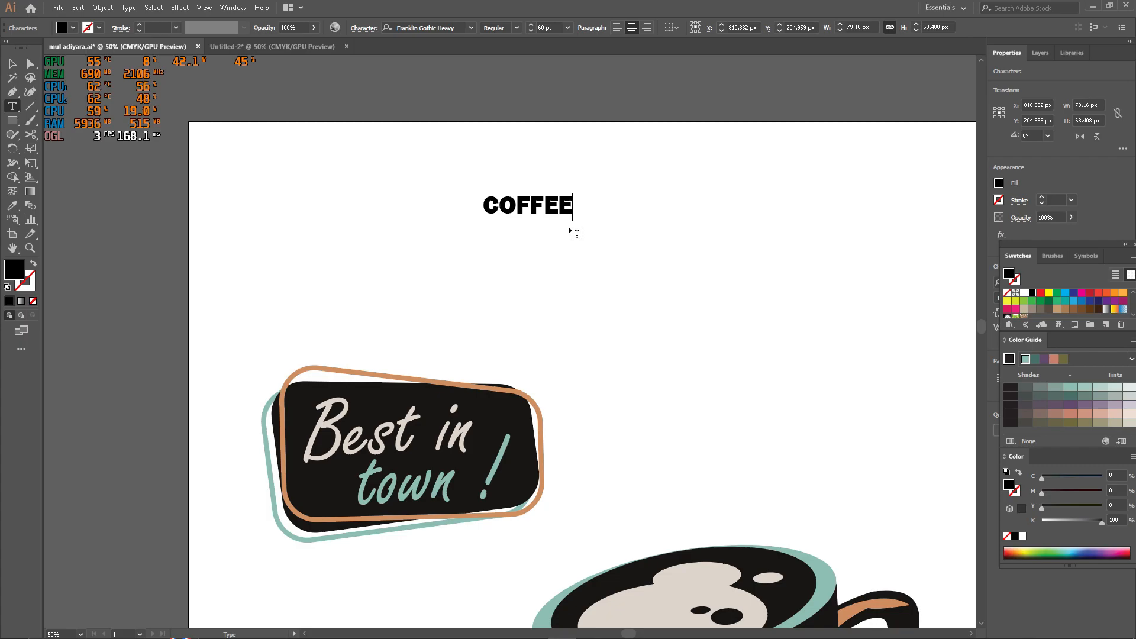
# - Add a separate text "SHOP" to the right of "COFFEE"
pyautogui.click(701, 240)
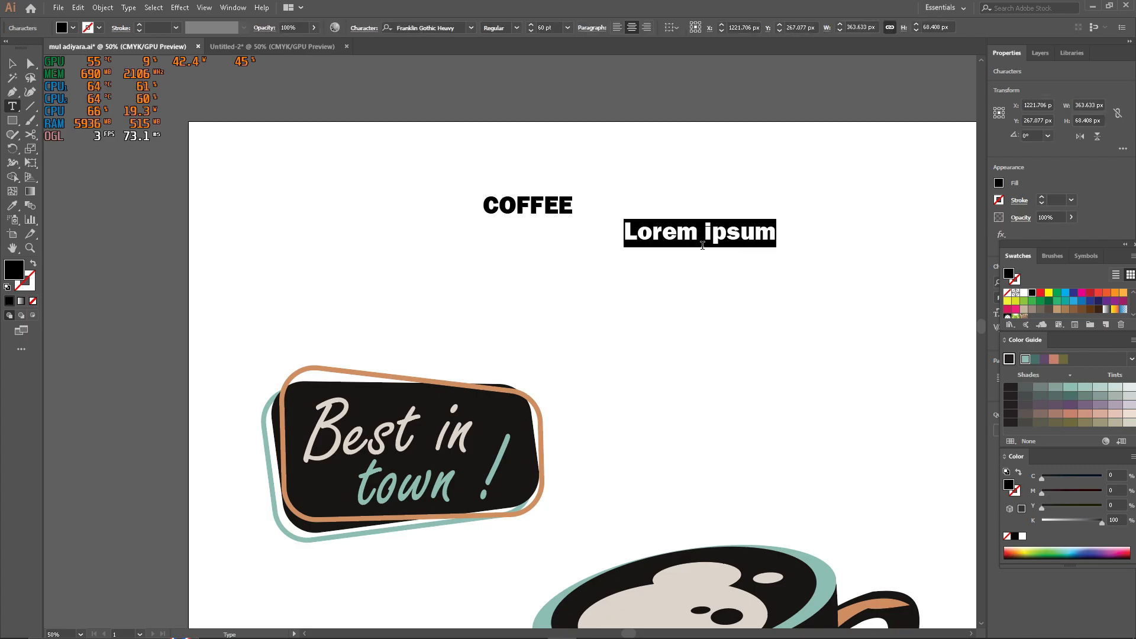
pyautogui.write('SHOP')
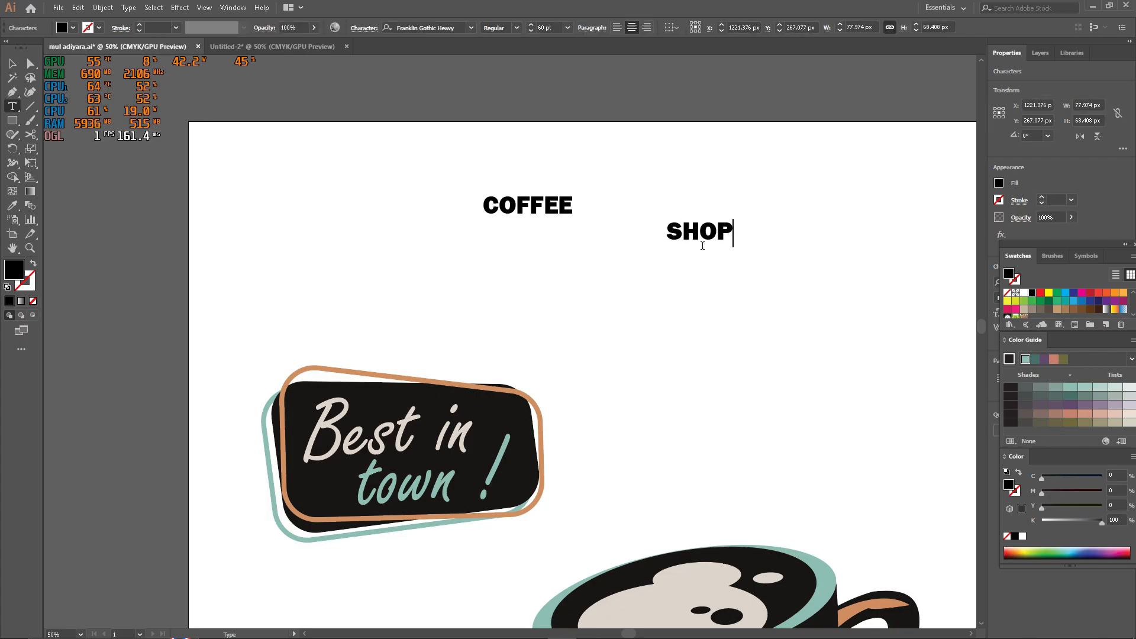
pyautogui.write('A')
pyautogui.press('BackSpace')
pyautogui.press('Escape')
pyautogui.press('a')
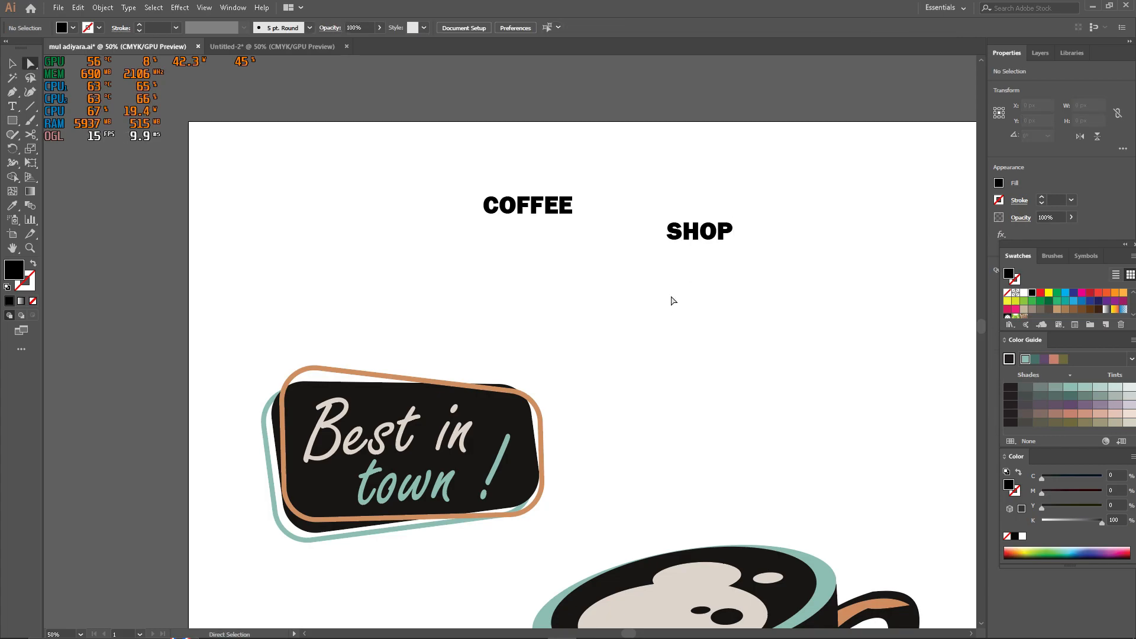
# - Align "COFFEE" and "SHOP" to each other by their vertical centers
pyautogui.moveTo(757, 302); pyautogui.dragTo(408, 143)
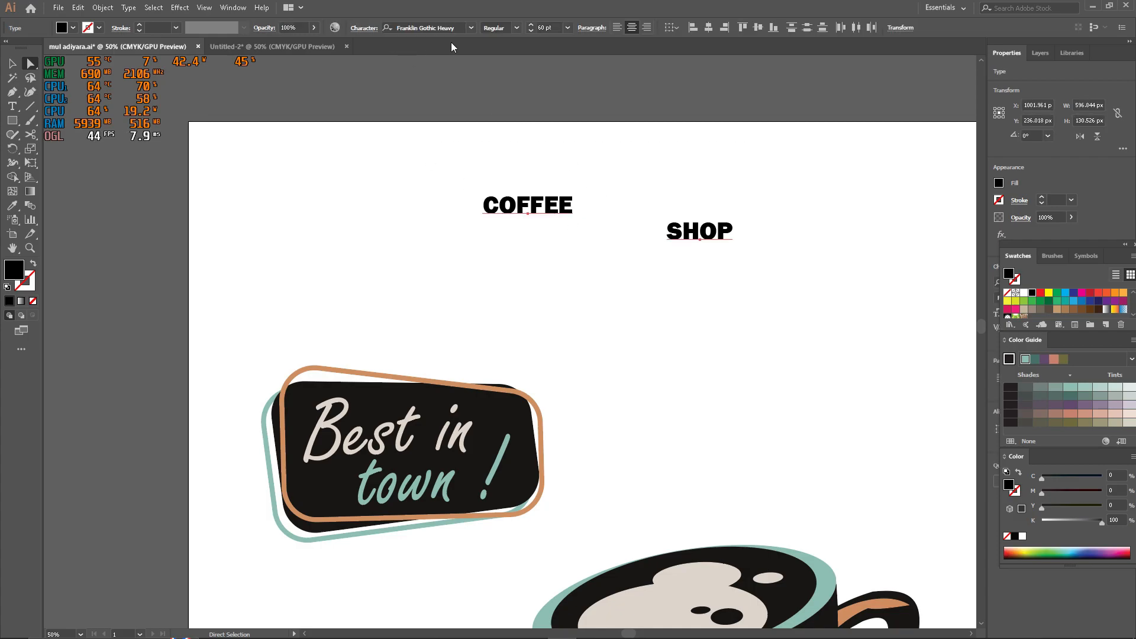
pyautogui.click(757, 28)
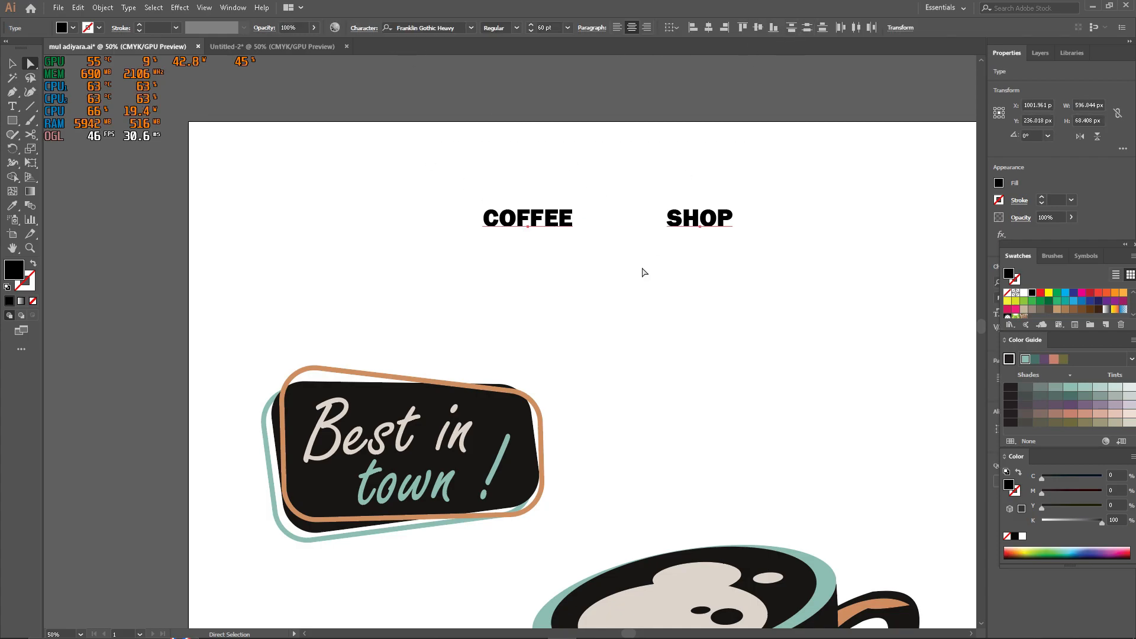
# - Move "SHOP" close beside "COFFEE" and set the "COFFEE" text in Franklin Gothic Heavy
pyautogui.moveTo(693, 220); pyautogui.dragTo(617, 222)
pyautogui.click(604, 271)
pyautogui.doubleClick(571, 225)
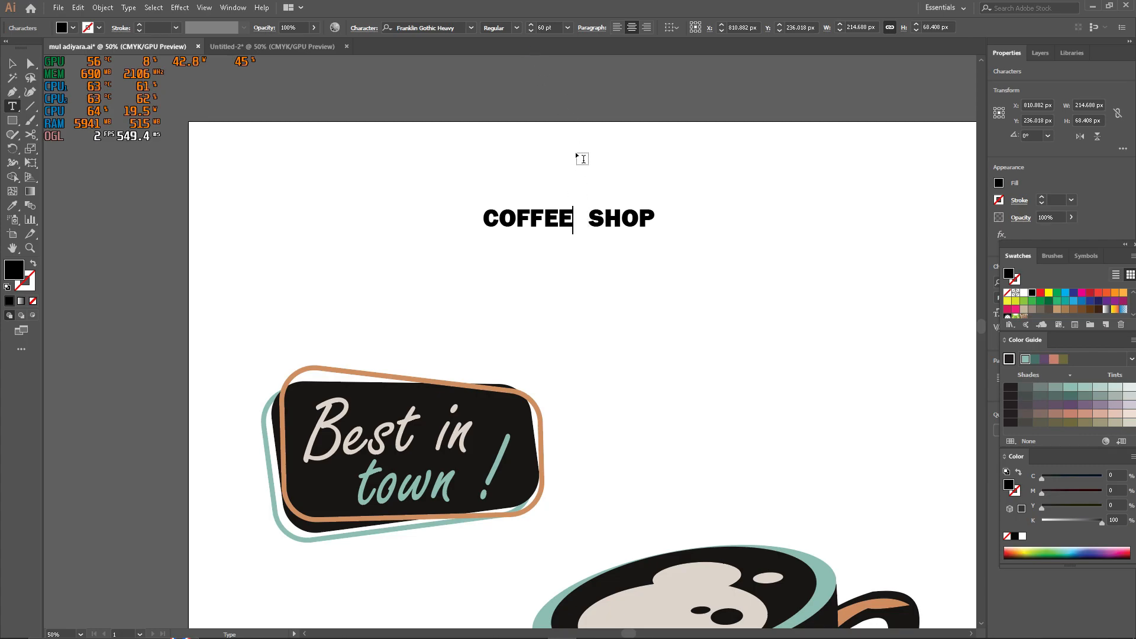
pyautogui.hotkey('ctrl', 'a')
pyautogui.click(469, 29)
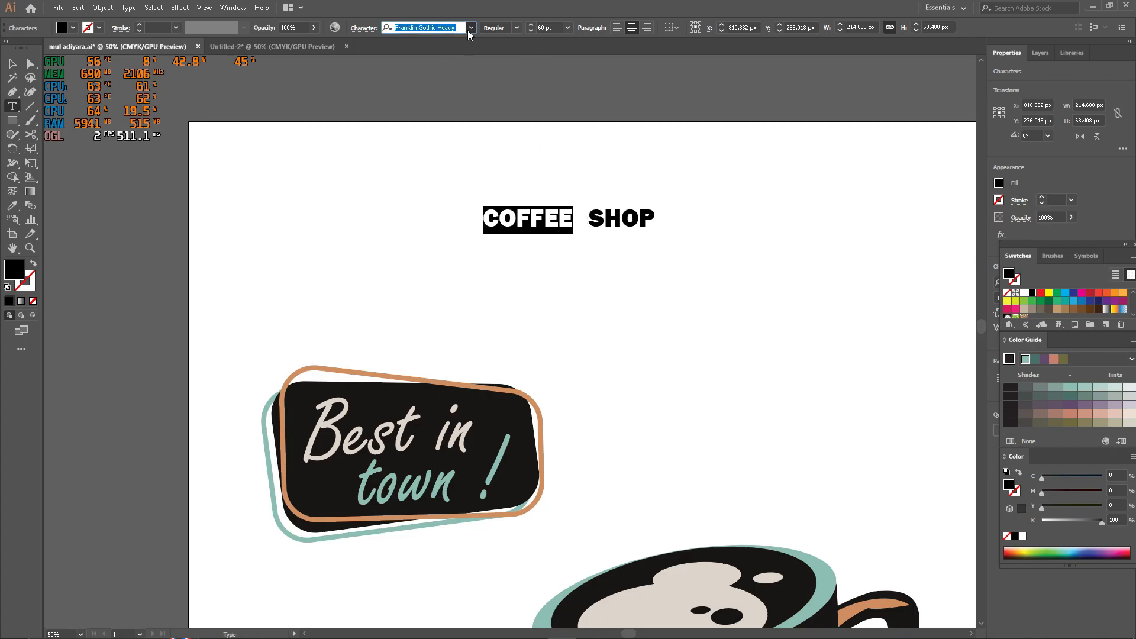
pyautogui.click(483, 87)
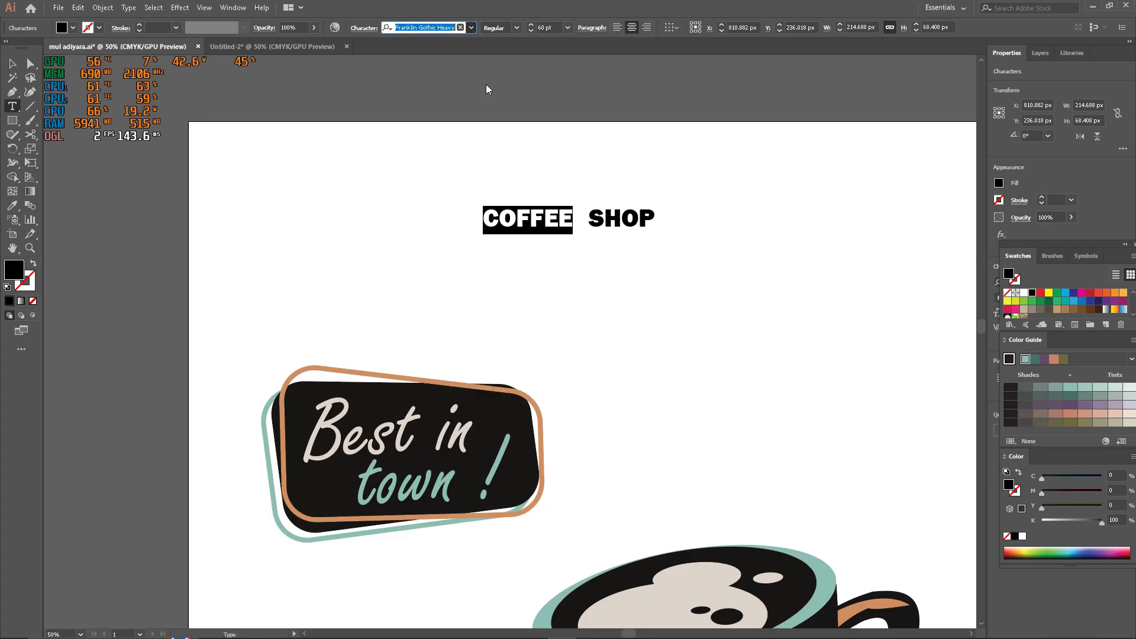
# - Change the font of the "SHOP" text to Myriad Pro
pyautogui.click(654, 228)
pyautogui.moveTo(652, 227); pyautogui.dragTo(577, 227)
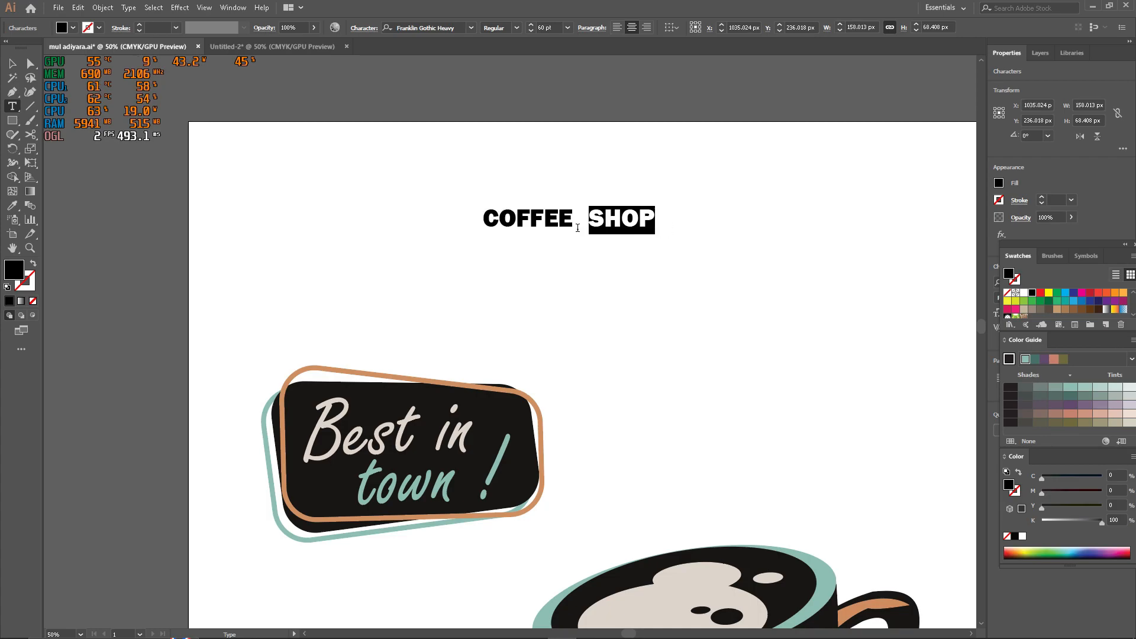
pyautogui.click(471, 27)
pyautogui.click(477, 107)
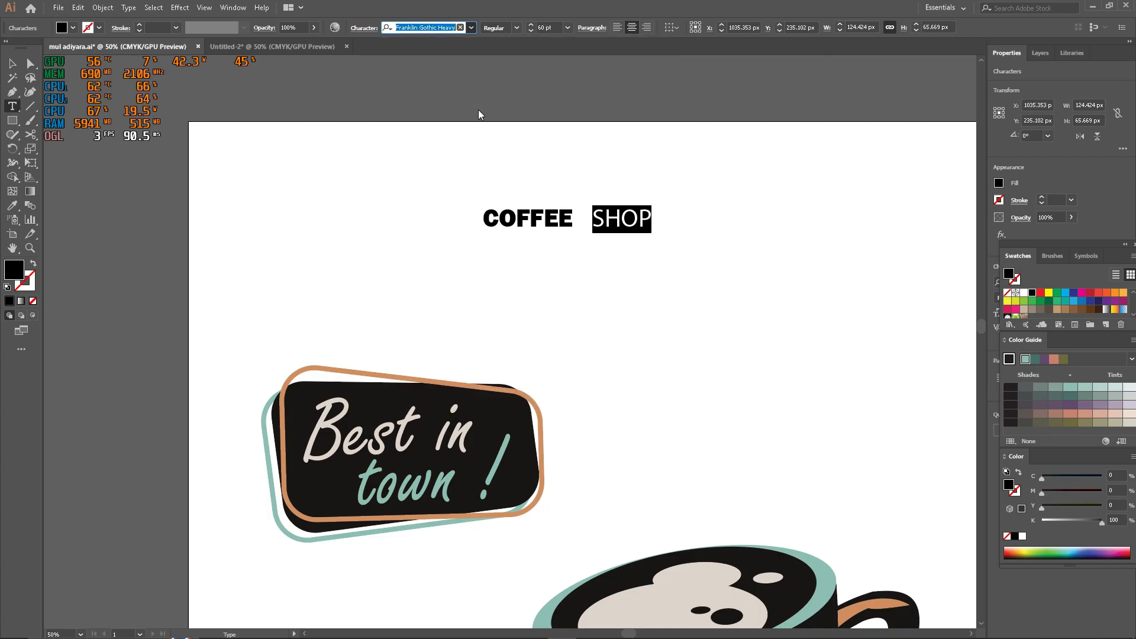
pyautogui.click(638, 265)
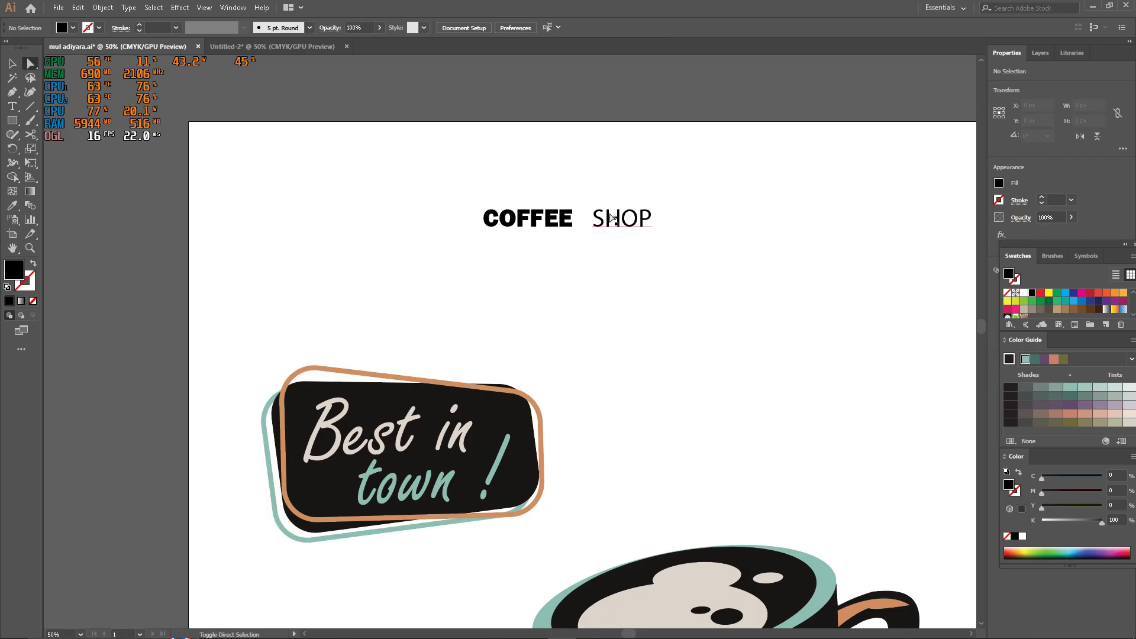
# - Move "SHOP" slightly further left to tighten the gap after "COFFEE"
pyautogui.click(624, 226)
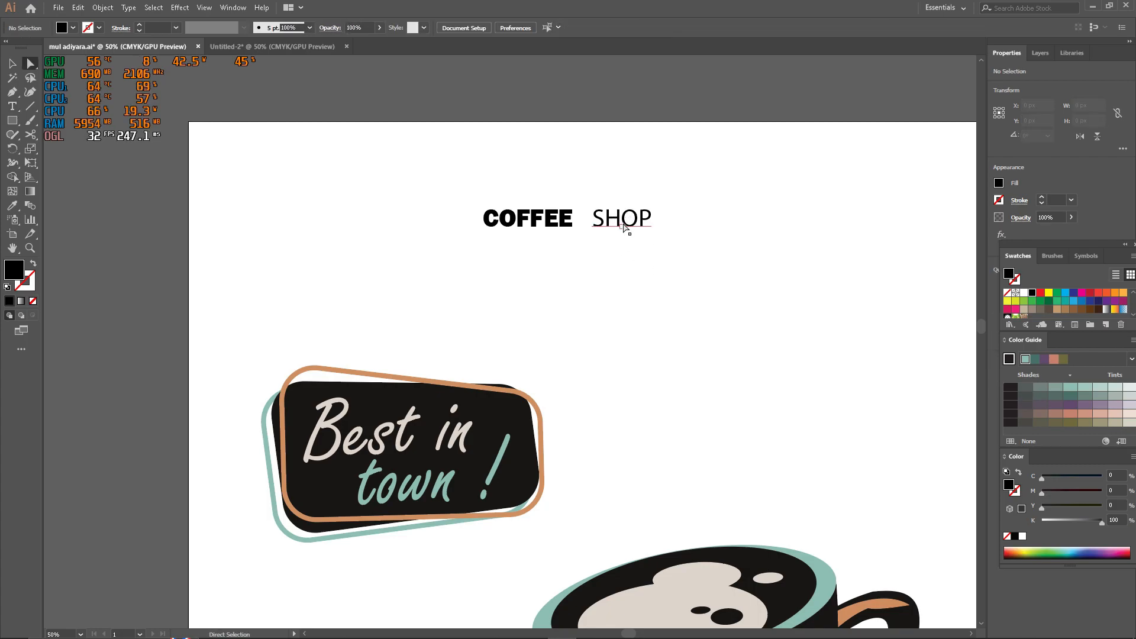
pyautogui.press('v')
pyautogui.moveTo(622, 220); pyautogui.dragTo(610, 220)
# - Select both title words, enlarge them together to span most of the artboard's width, and position them near its upper edge
pyautogui.moveTo(666, 280); pyautogui.dragTo(495, 221)
pyautogui.scroll(-2, 496, 223)
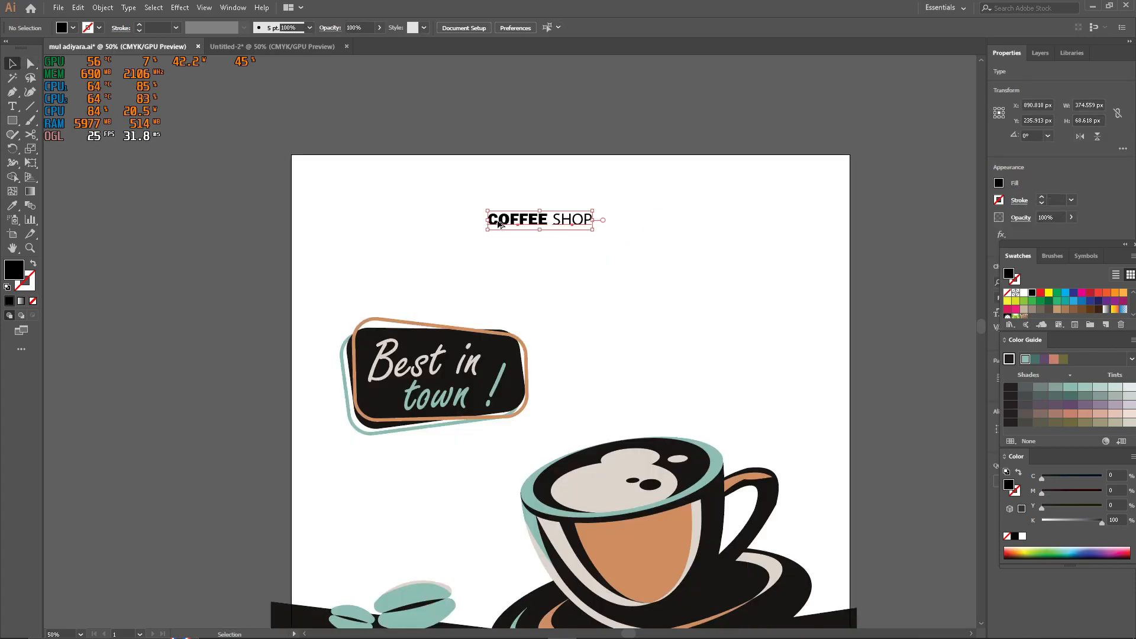
pyautogui.scroll(1, 496, 223)
pyautogui.moveTo(593, 237); pyautogui.dragTo(749, 260)
pyautogui.moveTo(510, 220); pyautogui.dragTo(541, 227)
pyautogui.click(645, 287)
# - Try to shift "COFFEE" straight down on its own and undo the move
pyautogui.scroll(1, 609, 293)
pyautogui.scroll(-2, 594, 288)
pyautogui.scroll(4, 476, 242)
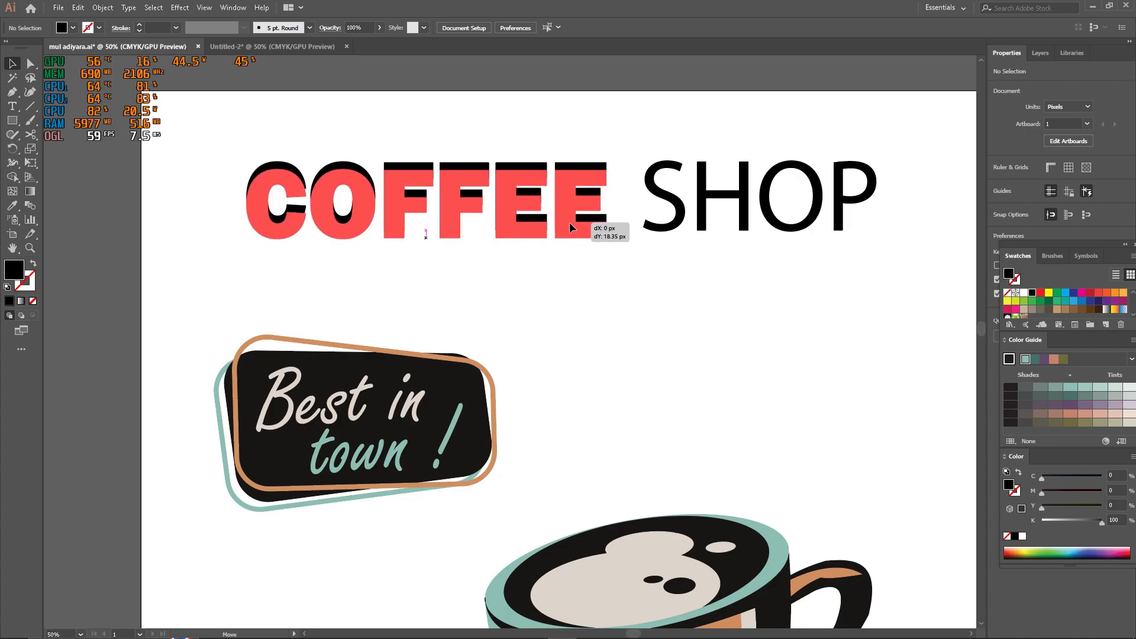
pyautogui.click(569, 221)
pyautogui.hotkey('ctrl', 'a')
pyautogui.hotkey('ctrl', 'z')
# - Move both title words slightly right together to centre them across the artboard, and deselect them
pyautogui.moveTo(896, 329); pyautogui.dragTo(407, 167)
pyautogui.moveTo(517, 216)
pyautogui.mouseDown()
pyautogui.moveTo(533, 226)
pyautogui.moveTo(561, 217)
pyautogui.moveTo(553, 206)
pyautogui.moveTo(537, 217)
pyautogui.mouseUp()
pyautogui.hotkey('ctrl', '-')
pyautogui.hotkey('ctrl', '-')
pyautogui.click(791, 287)
# - Duplicate "COFFEE" with a slight offset down and right, and fill the copy with the cup's orange
pyautogui.scroll(2, 531, 216)
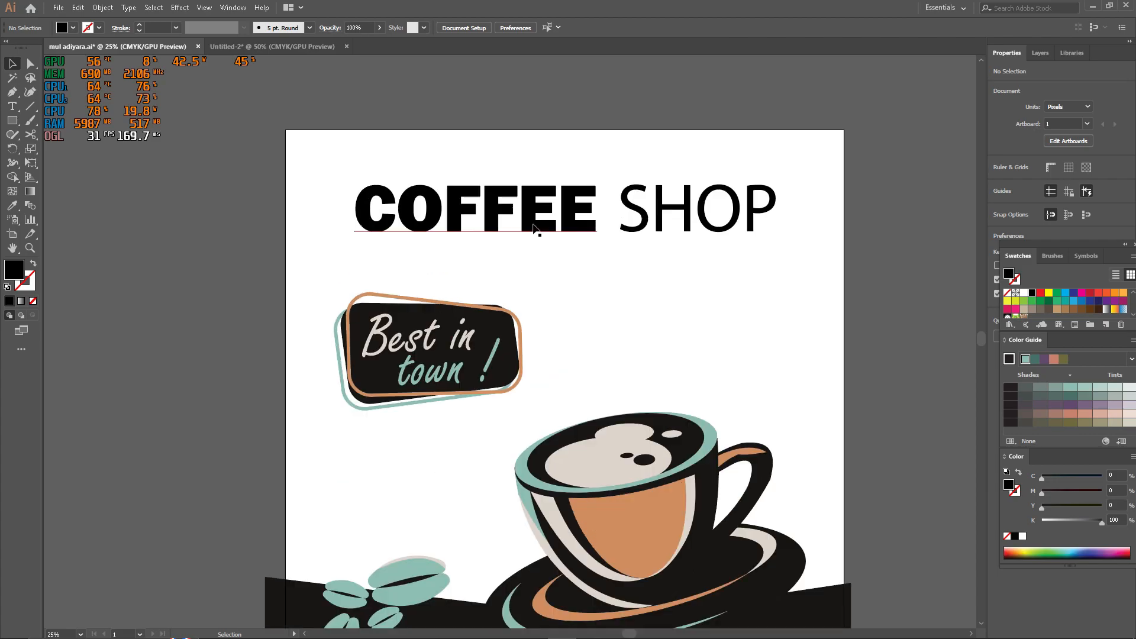
pyautogui.hscroll(-1, 457, 277)
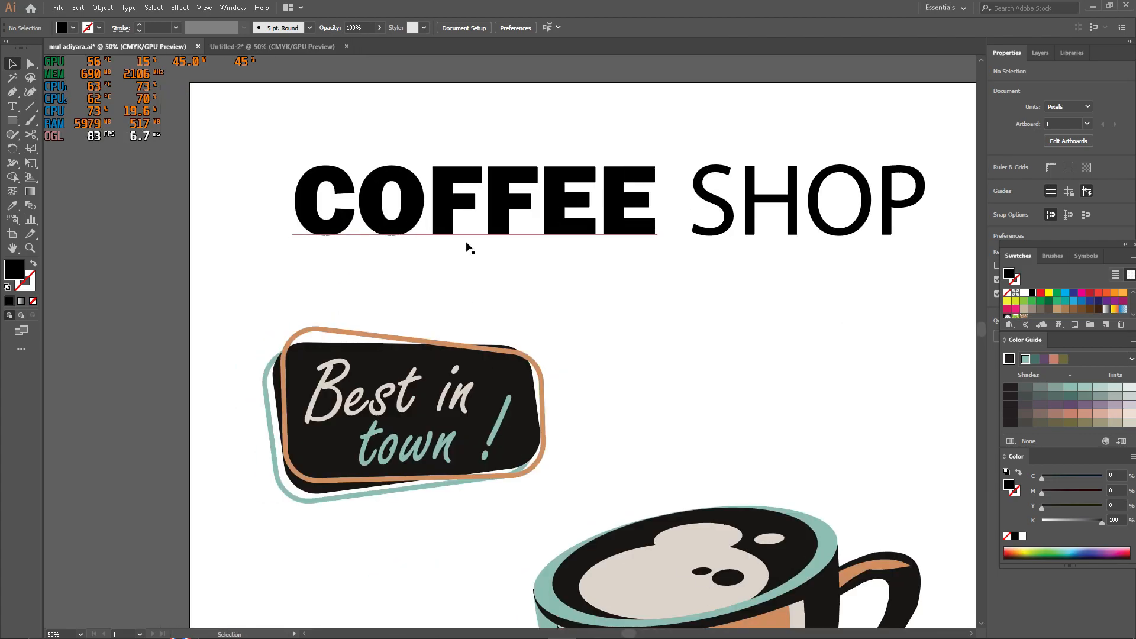
pyautogui.click(467, 210)
pyautogui.moveTo(452, 208); pyautogui.dragTo(457, 213)
pyautogui.scroll(-3, 615, 285)
pyautogui.press('i')
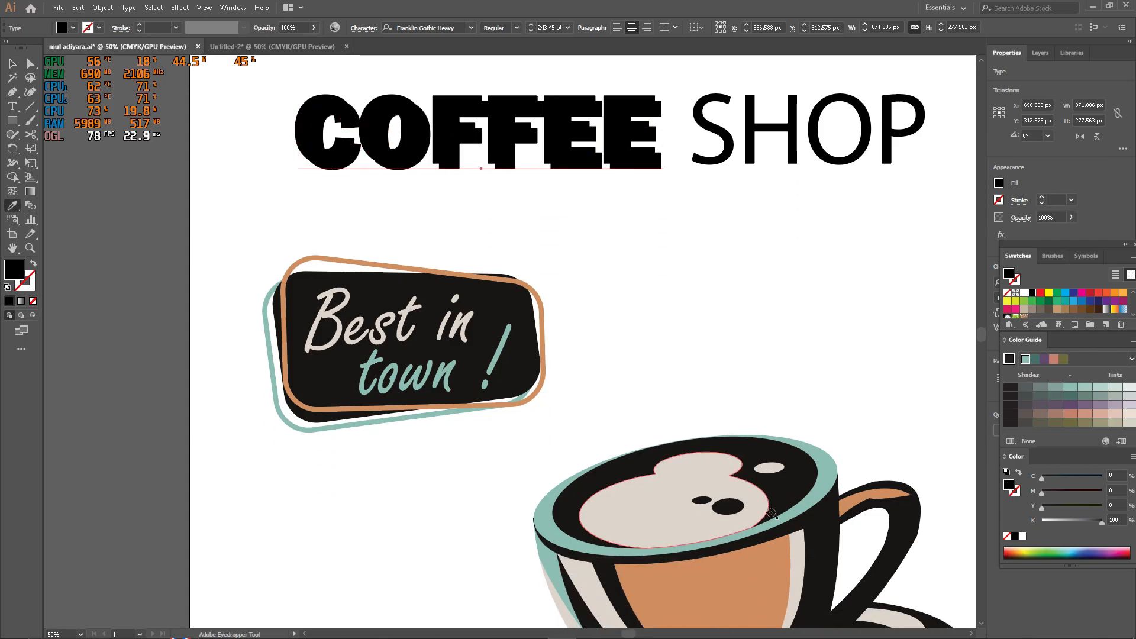
pyautogui.click(761, 585)
pyautogui.press('a')
pyautogui.scroll(2, 660, 312)
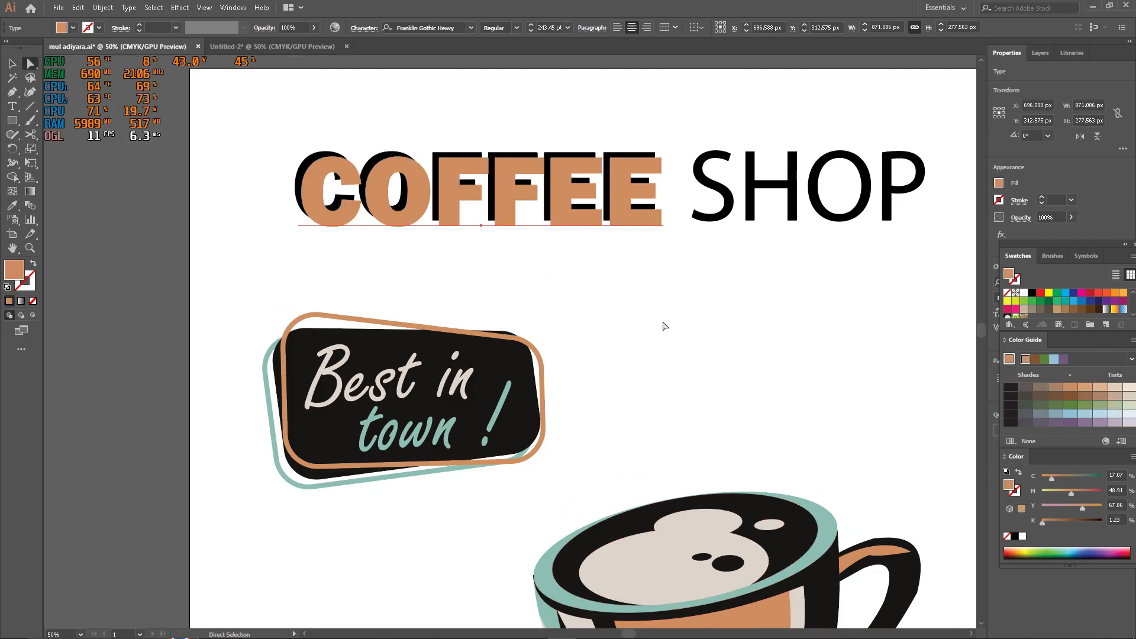
# - Duplicate "SHOP" with a slight offset down and right, fill the copy with the cup rim's teal, and deselect it
pyautogui.click(737, 196)
pyautogui.keyDown('alt'); pyautogui.click(726, 197); pyautogui.keyUp('alt')
pyautogui.press('v')
pyautogui.click(779, 289)
pyautogui.click(760, 199)
pyautogui.press('v')
pyautogui.moveTo(759, 193); pyautogui.dragTo(761, 197)
pyautogui.scroll(-3, 732, 246)
pyautogui.press('i')
pyautogui.click(828, 387)
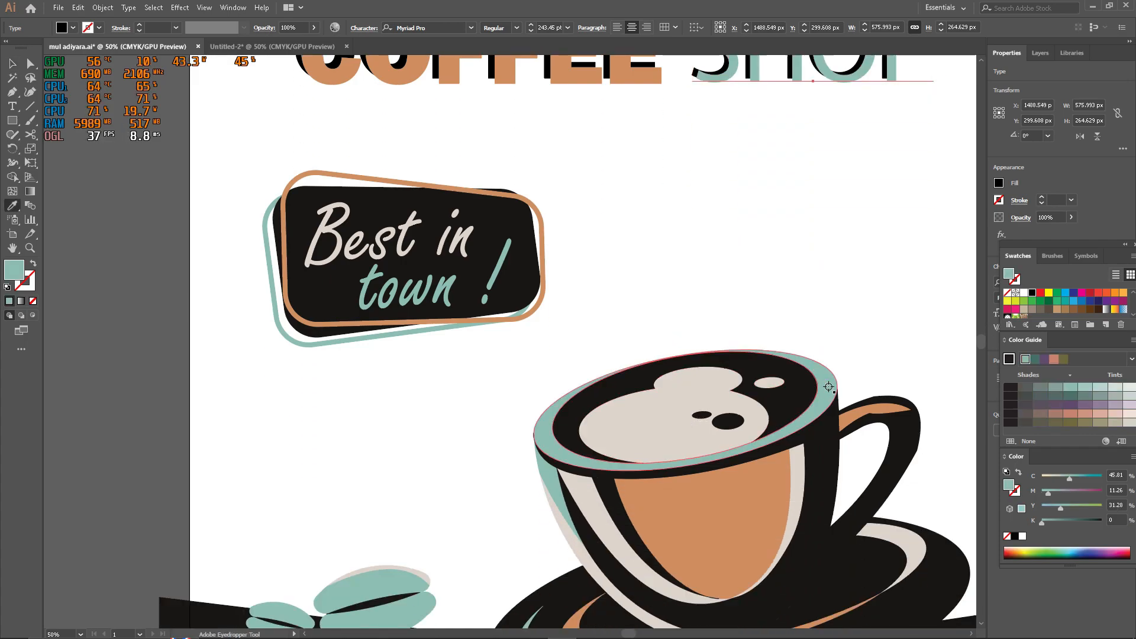
pyautogui.scroll(3, 624, 334)
pyautogui.press('a')
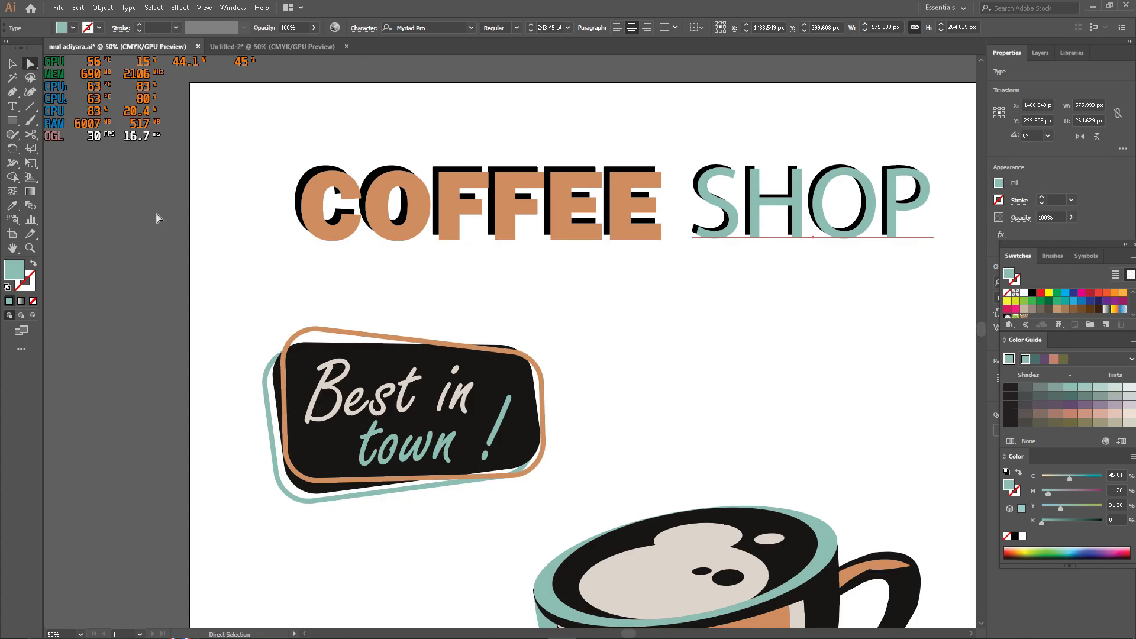
pyautogui.click(158, 213)
pyautogui.scroll(-3, 196, 211)
pyautogui.scroll(3, 196, 212)
pyautogui.hscroll(1, 284, 238)
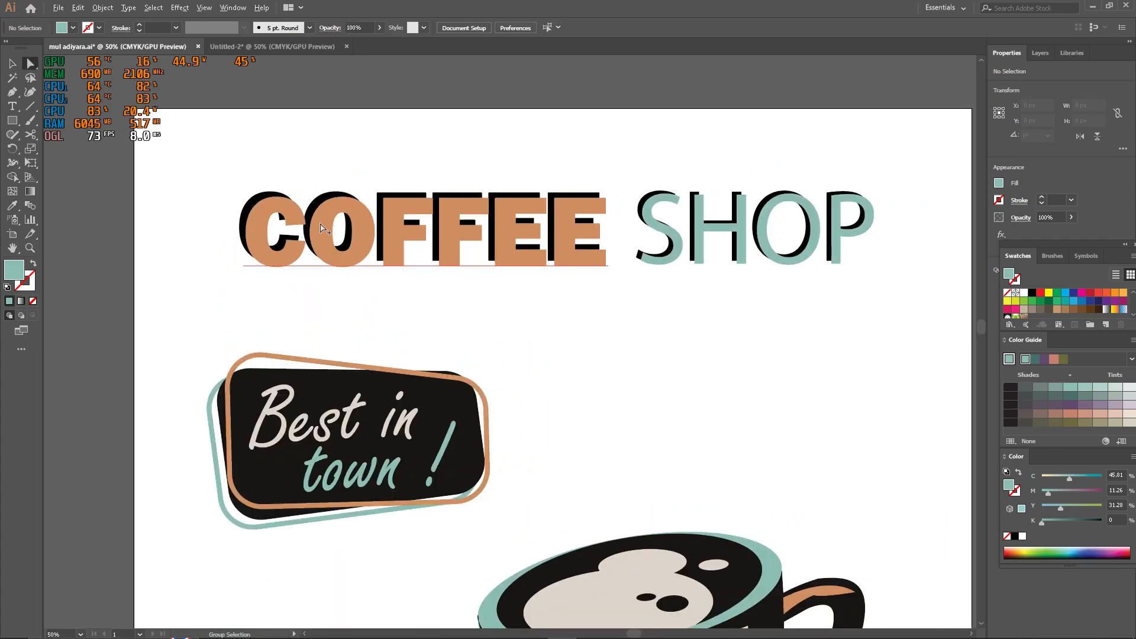
pyautogui.scroll(-2, 321, 228)
pyautogui.moveTo(672, 273); pyautogui.dragTo(284, 183)
pyautogui.rightClick(425, 239)
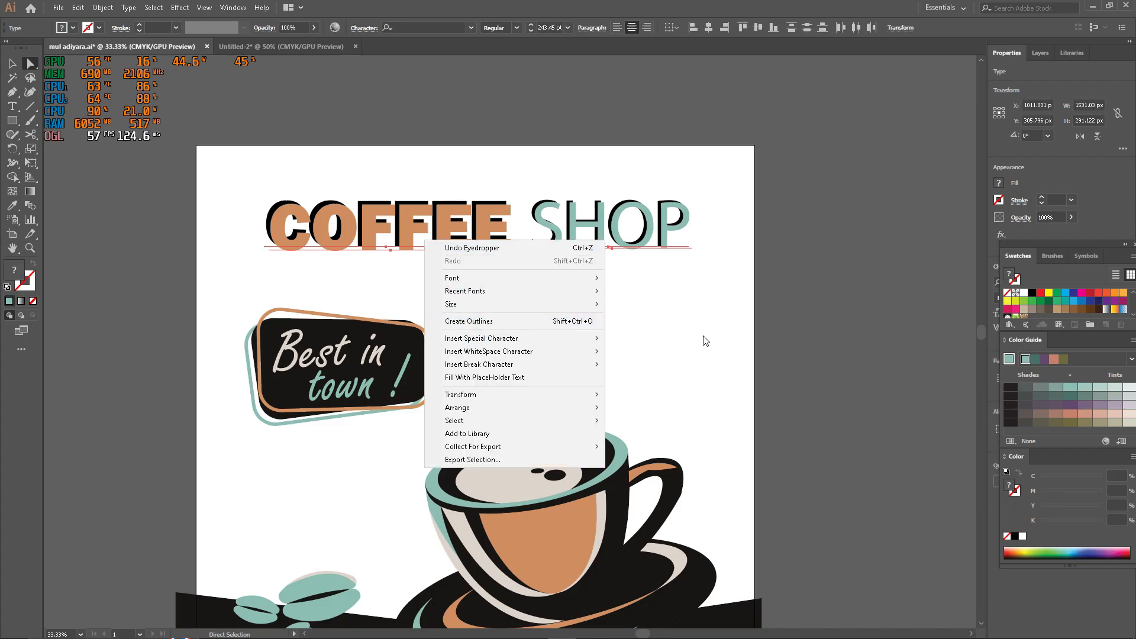
pyautogui.click(837, 308)
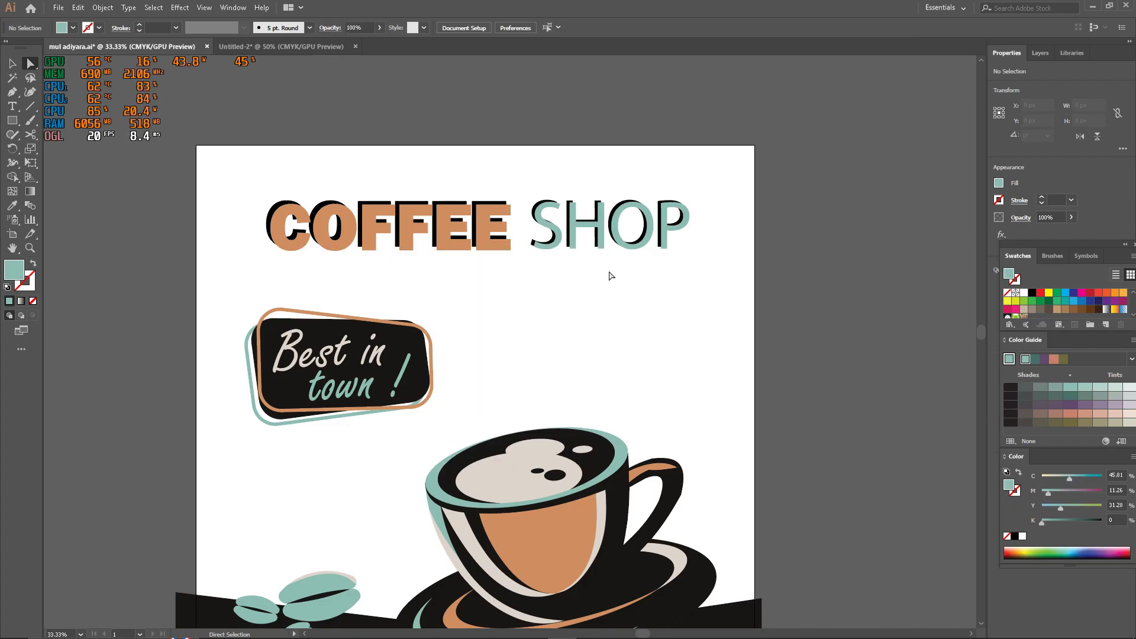
# - Paste the radiating line group from Untitled-2 into mul adiyara.ai and enlarge it well beyond the artboard
pyautogui.scroll(-2, 565, 257)
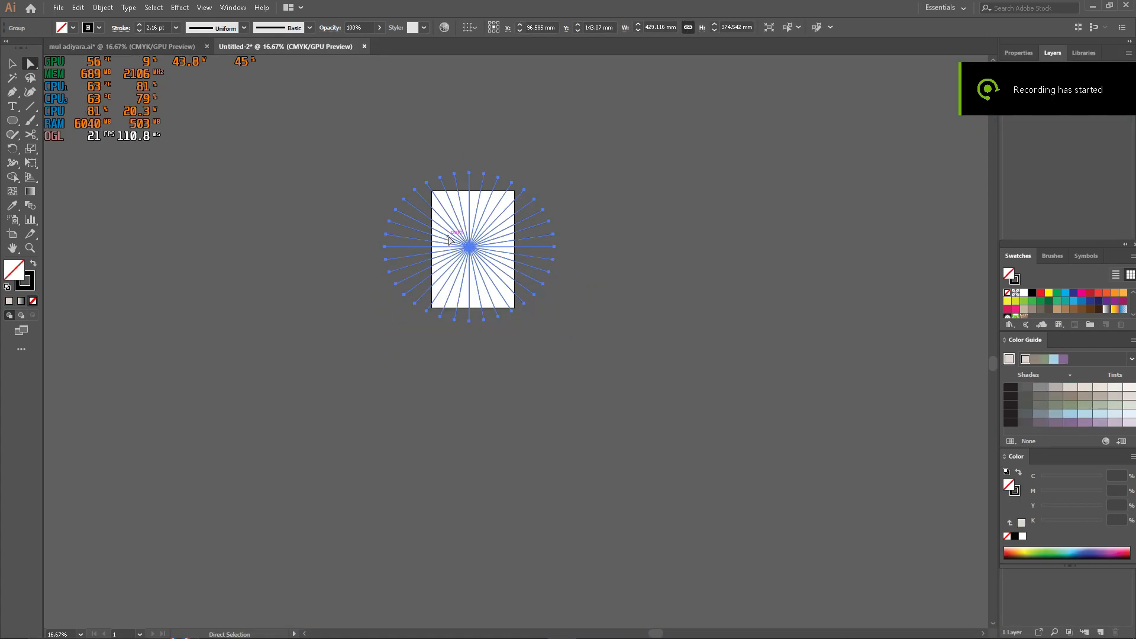
pyautogui.hotkey('ctrl', 'Tab')
pyautogui.hotkey('ctrl', 'v')
pyautogui.moveTo(602, 417); pyautogui.dragTo(1006, 615)
pyautogui.scroll(-3, 586, 474)
pyautogui.scroll(4, 585, 399)
pyautogui.moveTo(839, 572); pyautogui.dragTo(376, 192)
pyautogui.scroll(-2, 888, 266)
# - Move the radiating lines so their centre sits on the coffee cup, and hide Layer 2
pyautogui.click(1007, 71)
pyautogui.scroll(3, 763, 254)
pyautogui.scroll(-3, 532, 255)
pyautogui.scroll(1, 320, 235)
pyautogui.moveTo(320, 236); pyautogui.dragTo(527, 264)
pyautogui.scroll(1, 527, 264)
pyautogui.click(1008, 71)
pyautogui.scroll(1, 778, 314)
# - Draw a rectangle slightly larger than the artboard and divide it along the radiating lines with Shape Builder, keeping Layer 2 hidden
pyautogui.press('m')
pyautogui.moveTo(367, 151); pyautogui.dragTo(650, 437)
pyautogui.hotkey('alt', 'z')
pyautogui.hotkey('alt', 'z')
pyautogui.hotkey('shift', 'm')
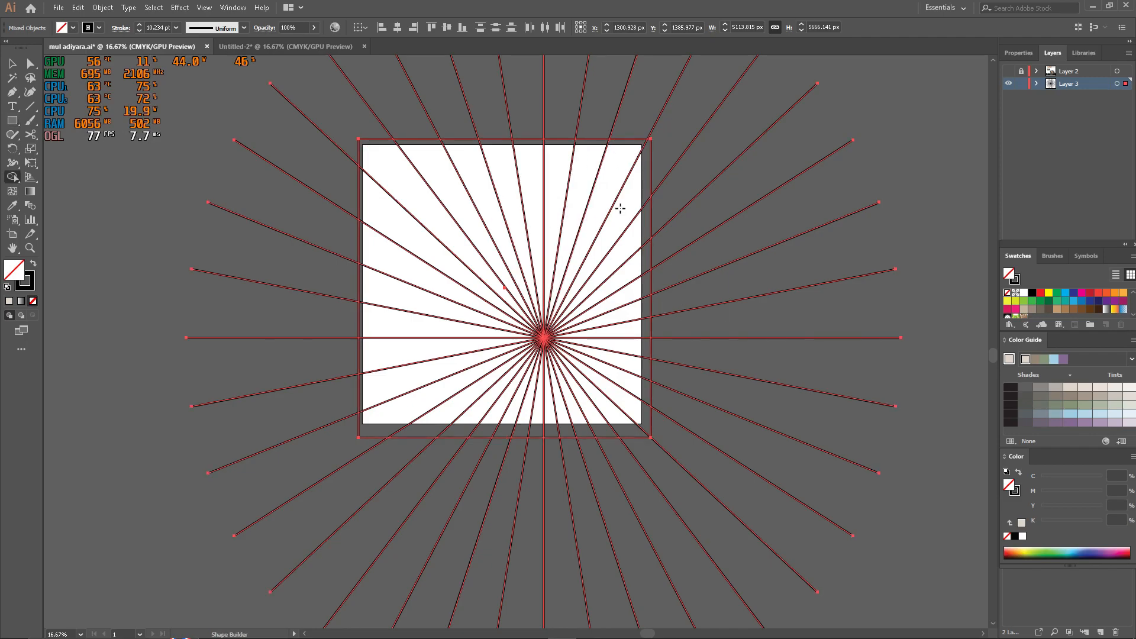
pyautogui.click(1008, 71)
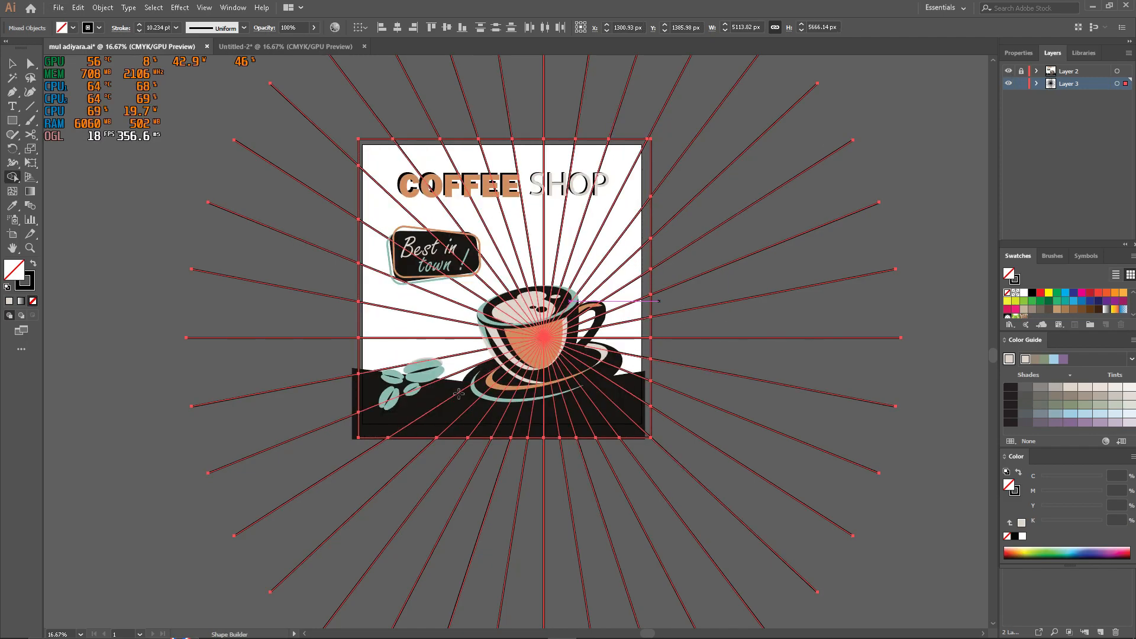
pyautogui.click(1008, 71)
# - Delete the line ends that extend outside the rectangle on its left, lower and right sides
pyautogui.press('a')
pyautogui.moveTo(225, 113); pyautogui.dragTo(352, 481)
pyautogui.press('Delete')
pyautogui.moveTo(260, 473); pyautogui.dragTo(868, 526)
pyautogui.press('Delete')
pyautogui.scroll(11, 868, 525)
pyautogui.moveTo(811, 503); pyautogui.dragTo(644, 299)
pyautogui.press('Delete')
# - Delete the line ends above the rectangle and the ray wedges in the lower middle of the burst
pyautogui.scroll(3, 668, 335)
pyautogui.press('Delete')
pyautogui.press('Delete')
pyautogui.moveTo(597, 254); pyautogui.dragTo(227, 142)
pyautogui.press('Delete')
pyautogui.press('Delete')
pyautogui.click(423, 523)
pyautogui.press('Delete')
pyautogui.press('Delete')
pyautogui.hscroll(2, 611, 485)
pyautogui.hotkey('alt', 'z')
pyautogui.click(583, 223)
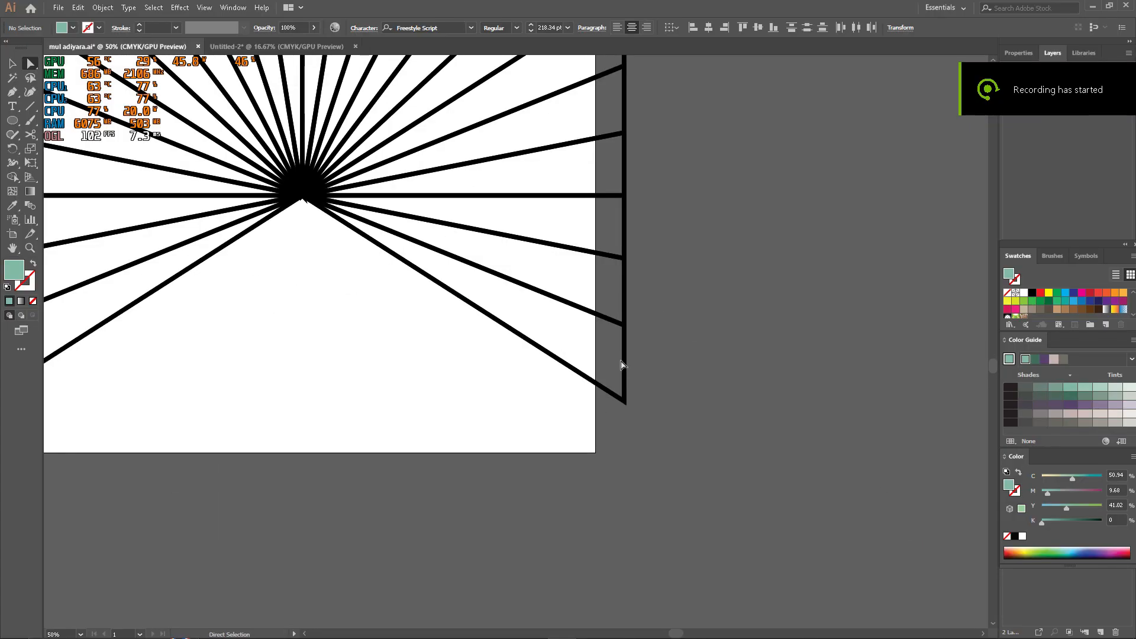
# - Fill the lowest right-hand ray with a sampled green and the ray above it with a sampled lighter teal
pyautogui.scroll(-2, 619, 368)
pyautogui.scroll(1, 610, 331)
pyautogui.press('i')
pyautogui.click(915, 403)
pyautogui.press('a')
pyautogui.click(607, 349)
pyautogui.press('i')
pyautogui.click(902, 433)
pyautogui.press('a')
pyautogui.scroll(3, 635, 353)
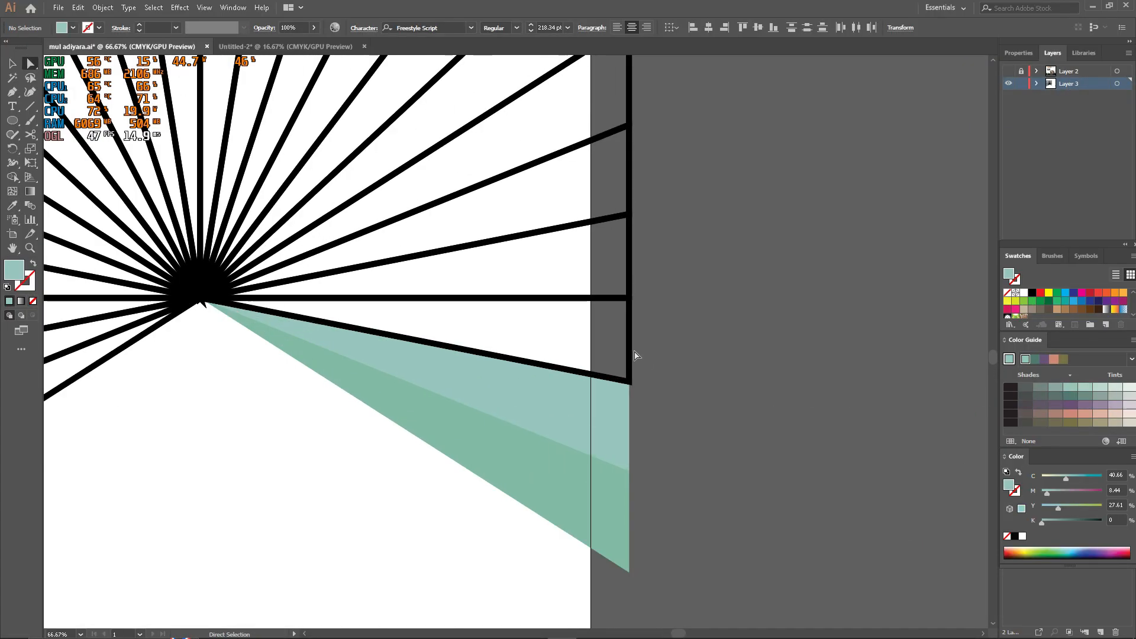
# - Fill the third and fourth rays up the right edge with the same green and lighter teal
pyautogui.click(630, 356)
pyautogui.press('i')
pyautogui.click(602, 491)
pyautogui.press('a')
pyautogui.click(630, 263)
pyautogui.press('i')
pyautogui.click(588, 401)
pyautogui.press('a')
# - Continue the alternating green and teal fills up the right edge to the ray just below the upper-right corner
pyautogui.scroll(5, 592, 395)
pyautogui.click(631, 274)
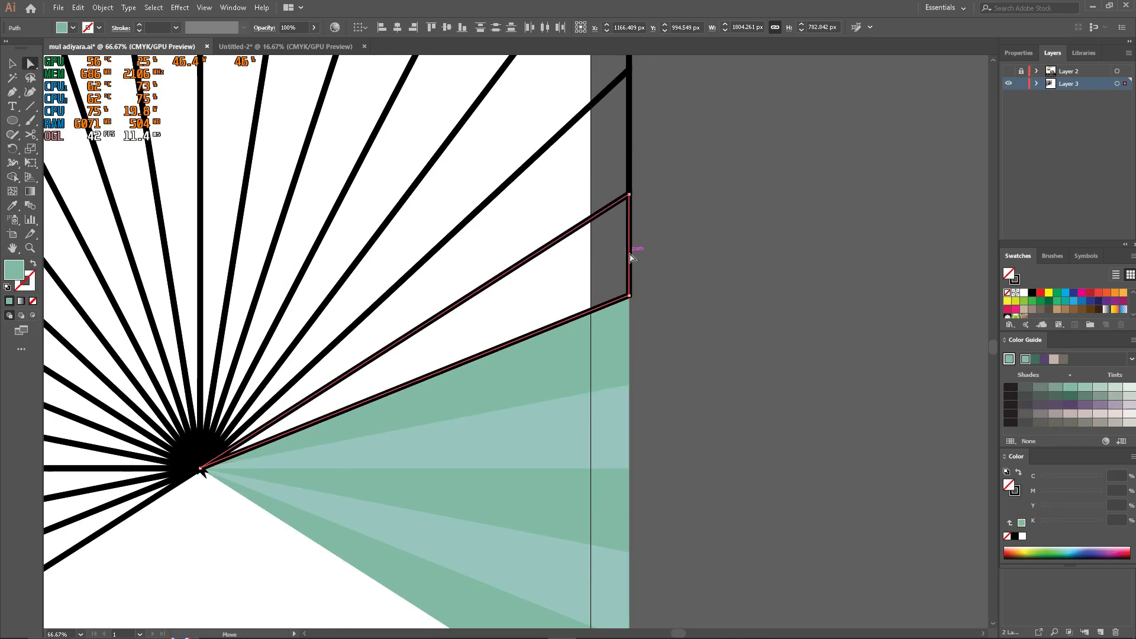
pyautogui.click(630, 195)
pyautogui.press('i')
pyautogui.click(594, 418)
pyautogui.press('a')
pyautogui.scroll(5, 615, 331)
pyautogui.click(630, 234)
pyautogui.press('i')
pyautogui.click(593, 476)
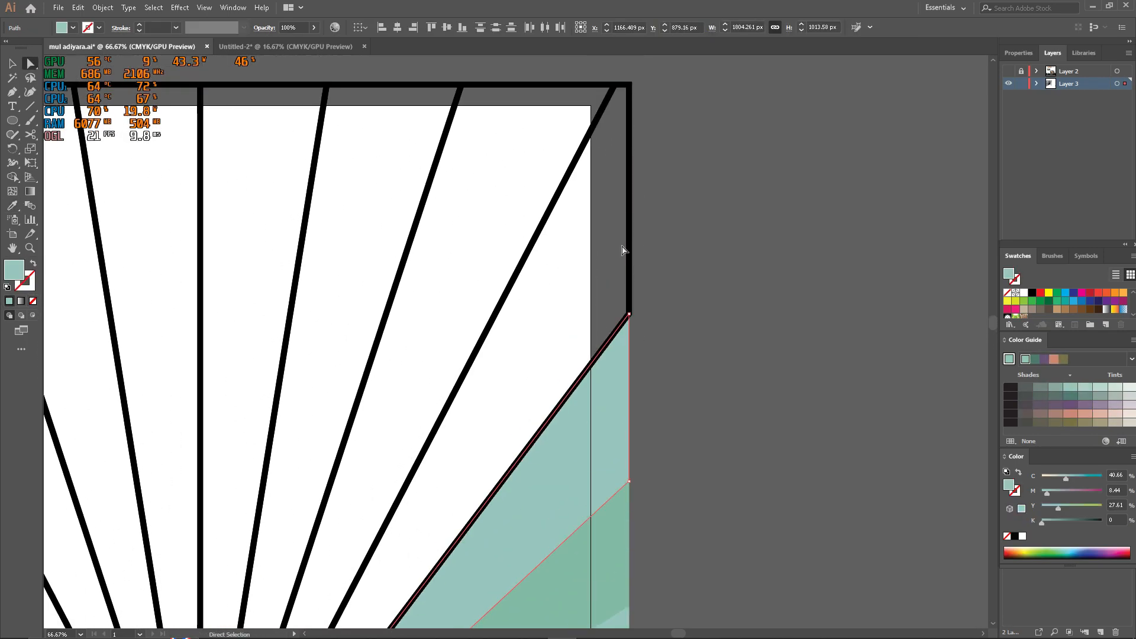
pyautogui.press('a')
# - Fill the rays from the upper-right corner to the vertical centre line with alternating green and lighter teal
pyautogui.scroll(4, 547, 473)
pyautogui.click(531, 170)
pyautogui.press('i')
pyautogui.click(592, 503)
pyautogui.press('a')
pyautogui.click(417, 171)
pyautogui.press('i')
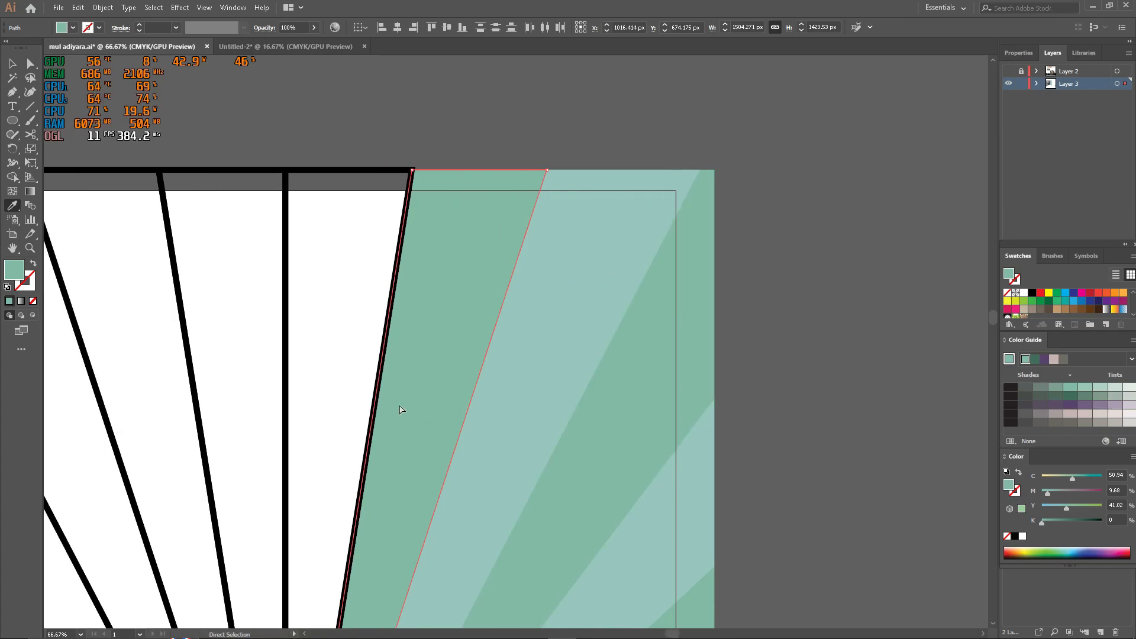
pyautogui.click(438, 170)
pyautogui.press('i')
pyautogui.click(618, 282)
pyautogui.press('a')
# - Fill the four rays immediately left of the vertical centre line with alternating green and lighter teal
pyautogui.click(320, 171)
pyautogui.press('i')
pyautogui.click(550, 310)
pyautogui.press('a')
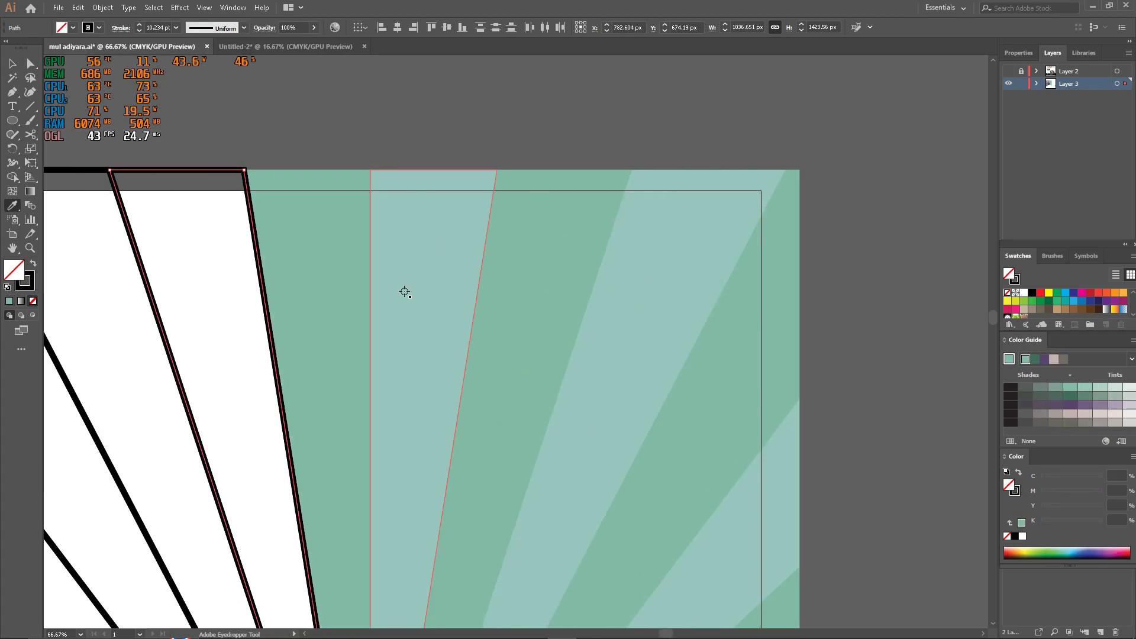
pyautogui.hscroll(-1, 335, 304)
pyautogui.click(385, 170)
pyautogui.press('i')
pyautogui.click(624, 278)
pyautogui.press('a')
pyautogui.click(225, 170)
pyautogui.press('i')
pyautogui.click(509, 260)
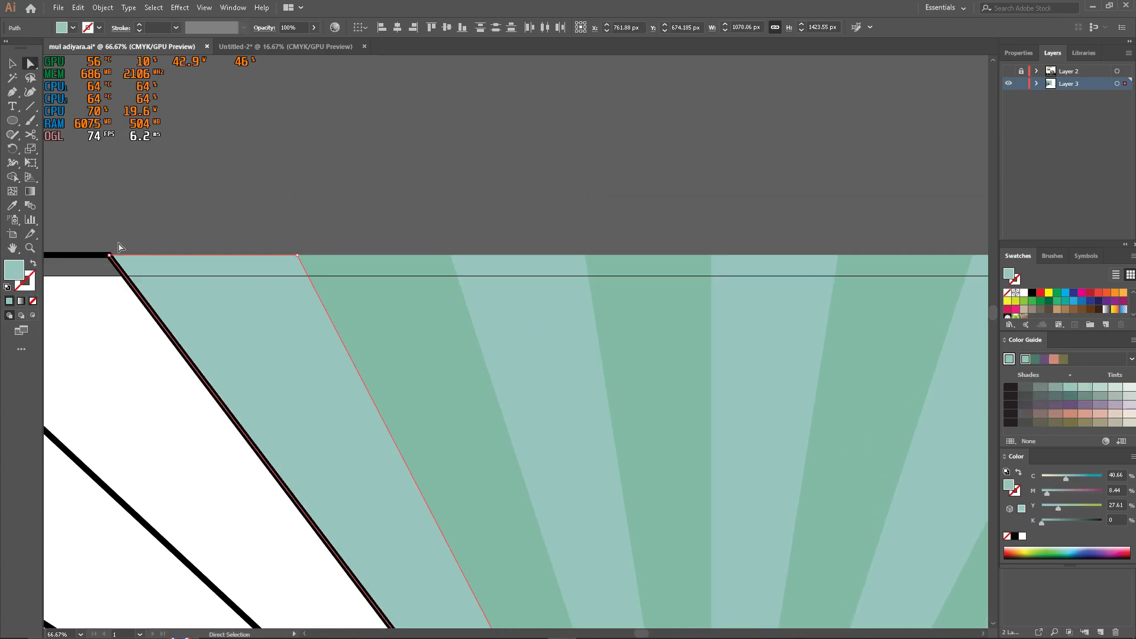
# - Fill the upper-left corner ray with green and the ray directly below it with lighter teal, removing their black outlines
pyautogui.hscroll(-5, 371, 270)
pyautogui.scroll(-6, 237, 286)
pyautogui.click(165, 254)
pyautogui.hotkey('ctrl', 'z')
pyautogui.press('a')
pyautogui.click(156, 254)
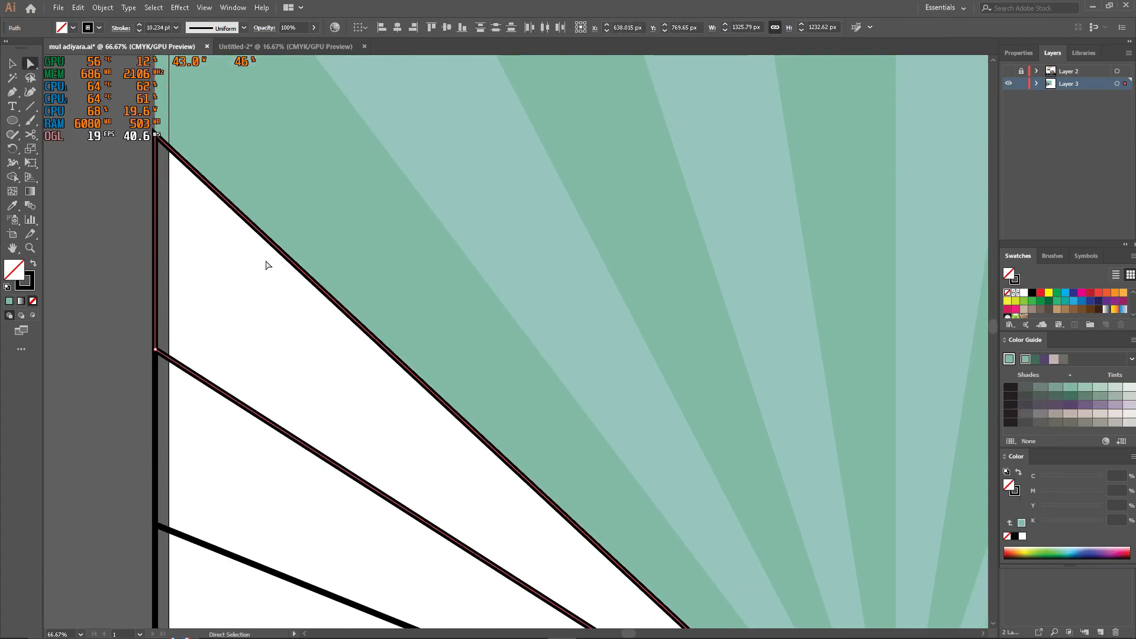
pyautogui.press('i')
pyautogui.click(491, 236)
# - Fill the next two rays down the left edge with green and lighter teal
pyautogui.scroll(-2, 355, 248)
pyautogui.press('a')
pyautogui.click(156, 375)
pyautogui.press('i')
pyautogui.click(384, 225)
pyautogui.scroll(-6, 276, 375)
pyautogui.press('a')
pyautogui.click(156, 367)
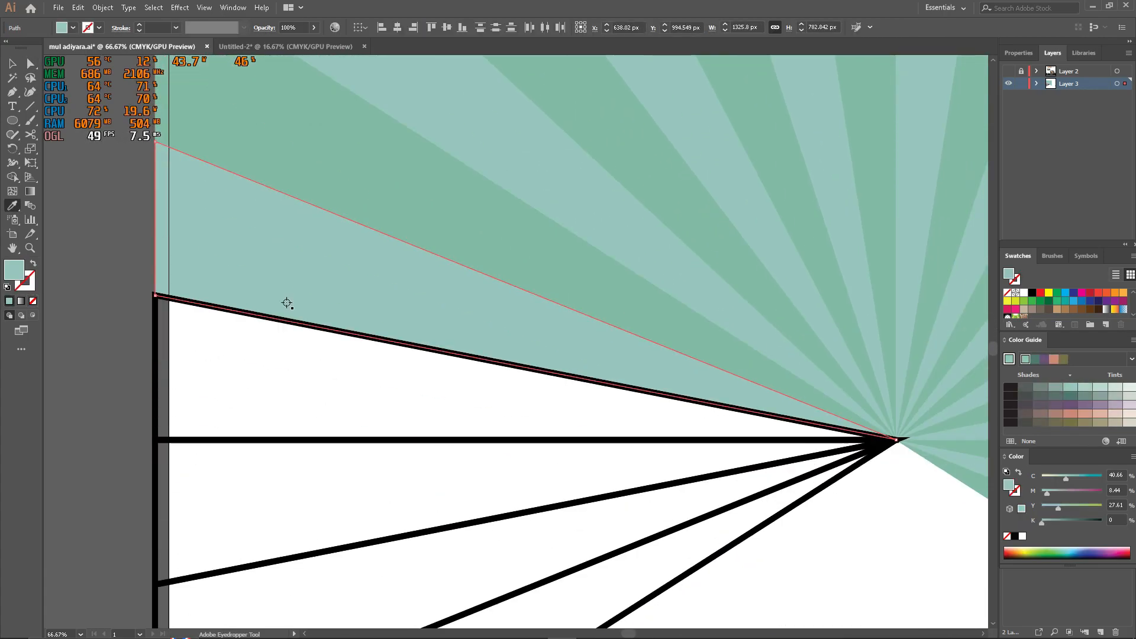
# - Fill the remaining left-edge rays down to the lower-left corner with alternating green and lighter teal
pyautogui.scroll(-3, 332, 289)
pyautogui.press('a')
pyautogui.click(156, 355)
pyautogui.press('i')
pyautogui.click(349, 107)
pyautogui.scroll(-3, 296, 207)
pyautogui.press('a')
pyautogui.click(156, 408)
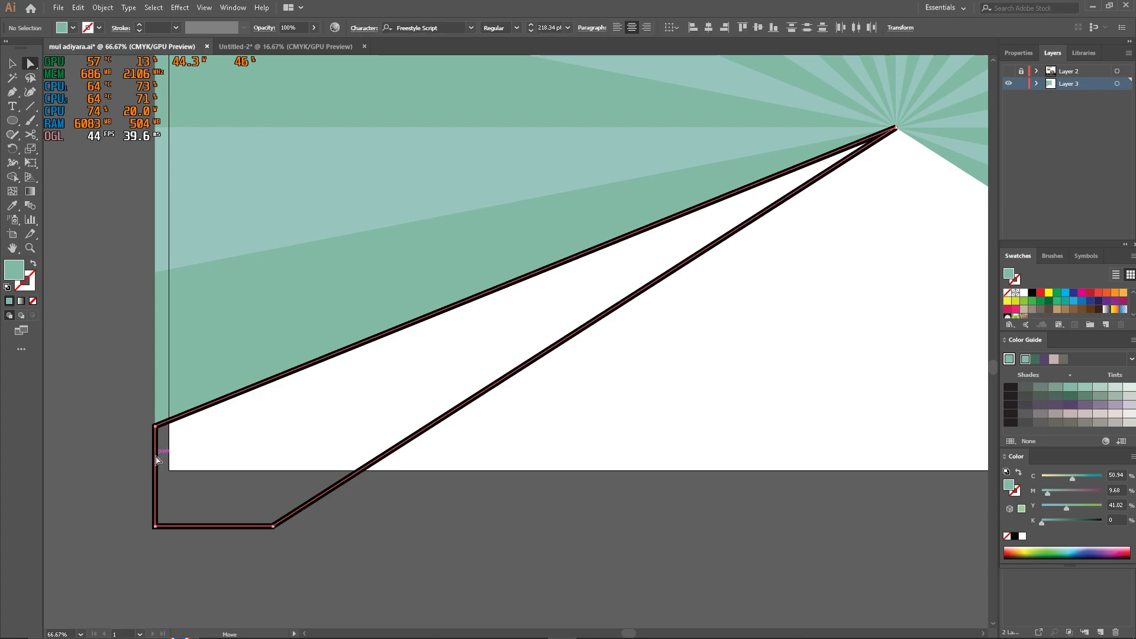
pyautogui.press('i')
pyautogui.click(249, 249)
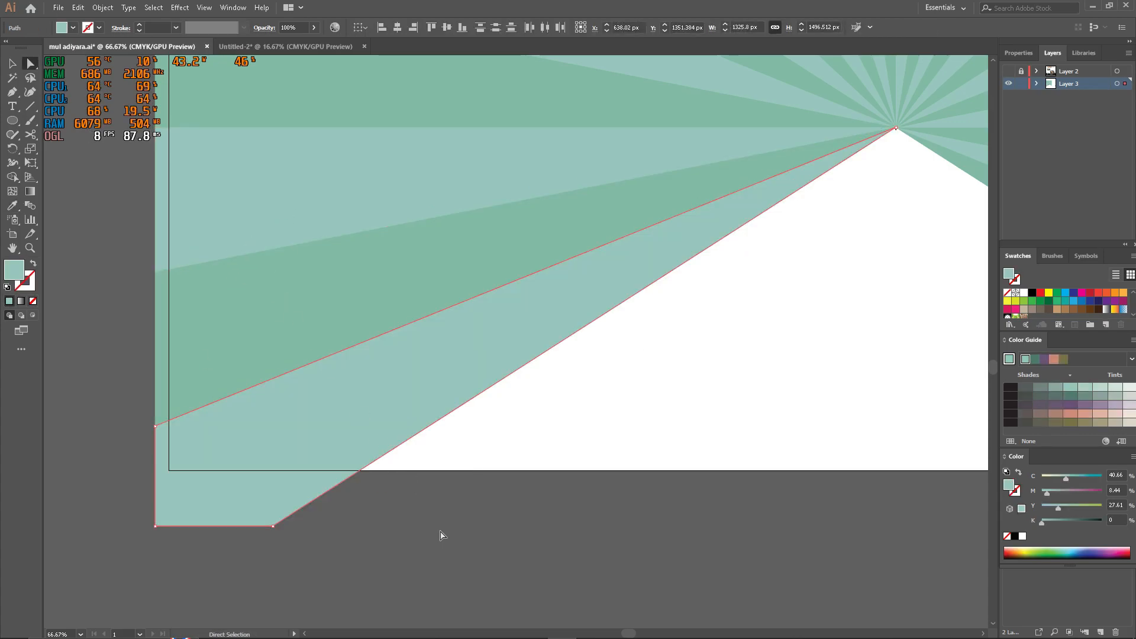
pyautogui.click(440, 536)
pyautogui.scroll(-4, 426, 520)
pyautogui.scroll(-2, 598, 404)
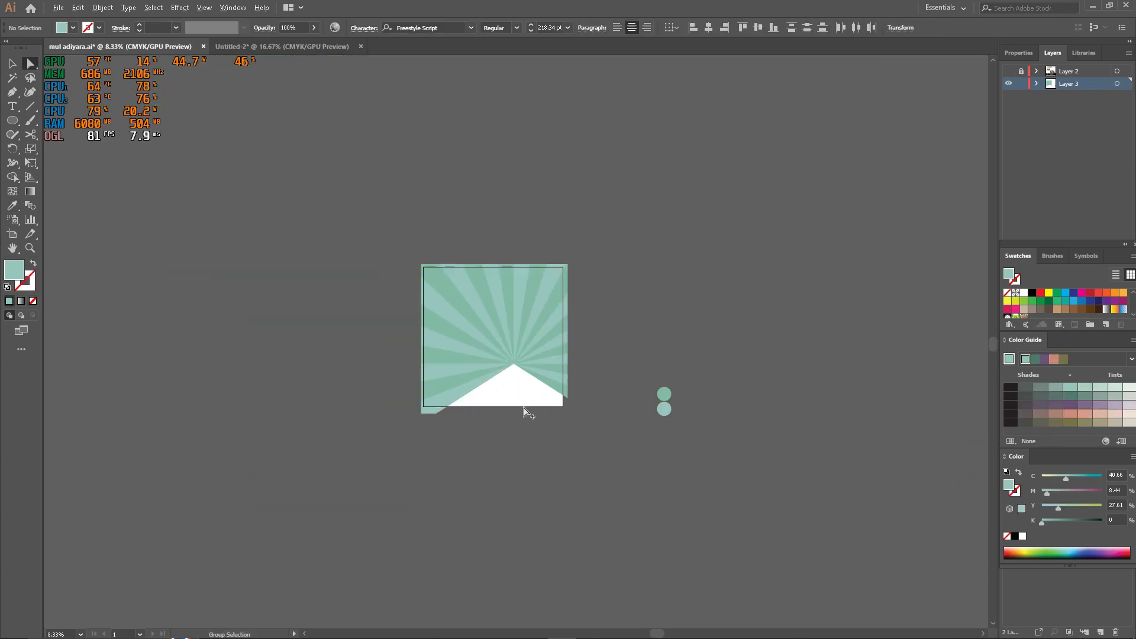
# - Delete the two color sample circles beside the artboard and show Layer 2 with the poster artwork again
pyautogui.moveTo(730, 392); pyautogui.dragTo(699, 339)
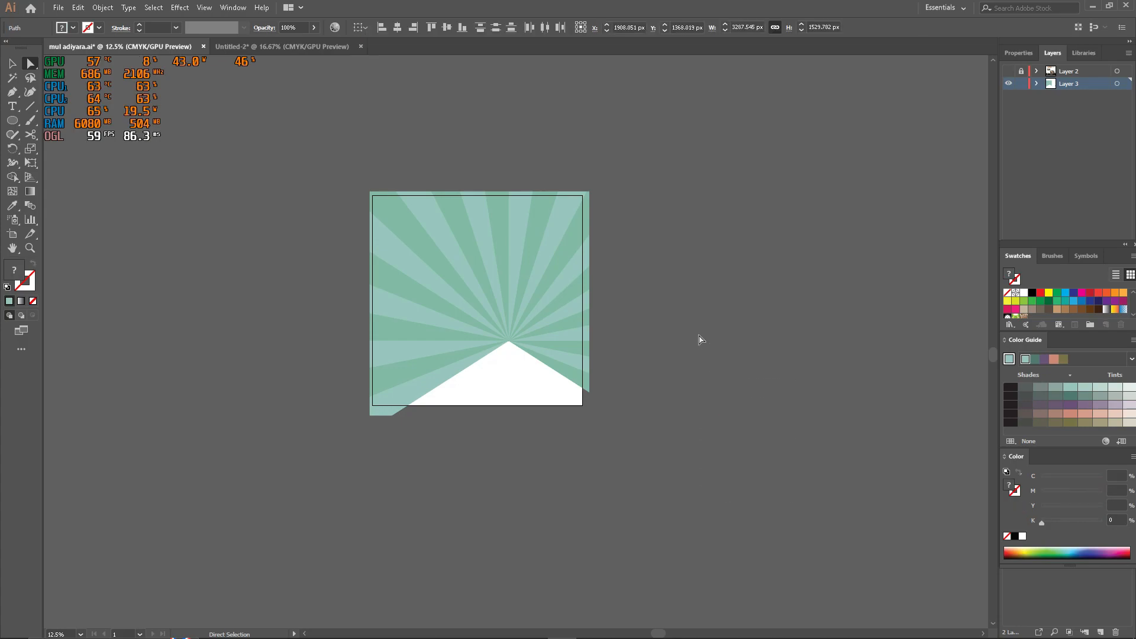
pyautogui.click(699, 339)
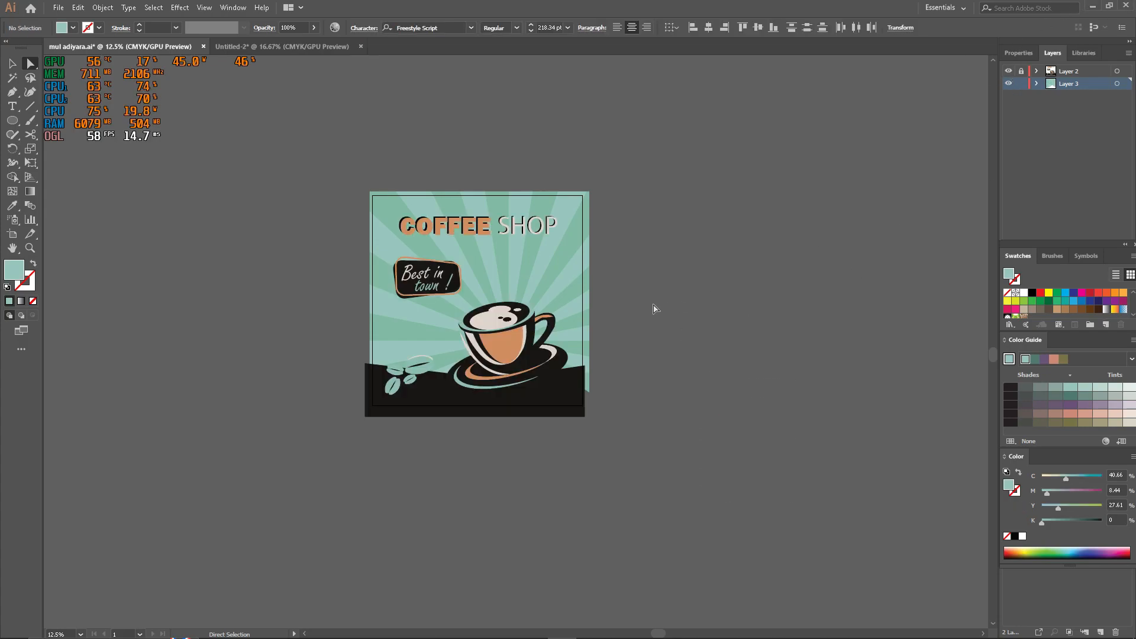
pyautogui.scroll(1, 653, 308)
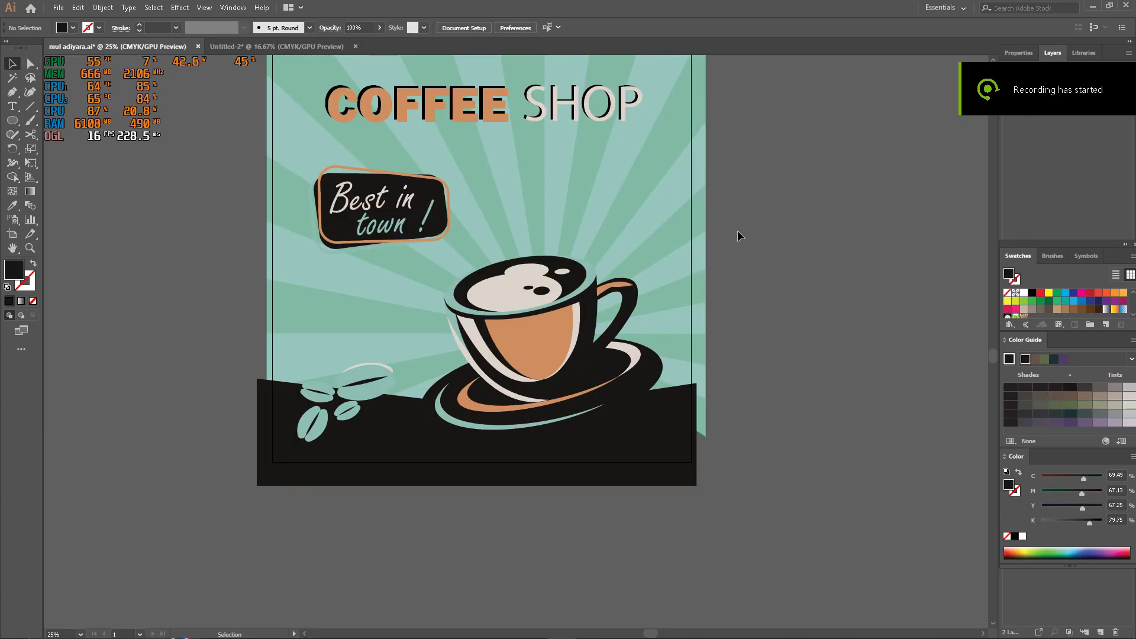
# - Add the slanted "ALWAYS HOT! ALWAYS FRESH BREWED!" text and place it above the coffee beans, left of the cup
pyautogui.hotkey('ctrl', 'z')
pyautogui.click(520, 342)
pyautogui.scroll(1, 519, 343)
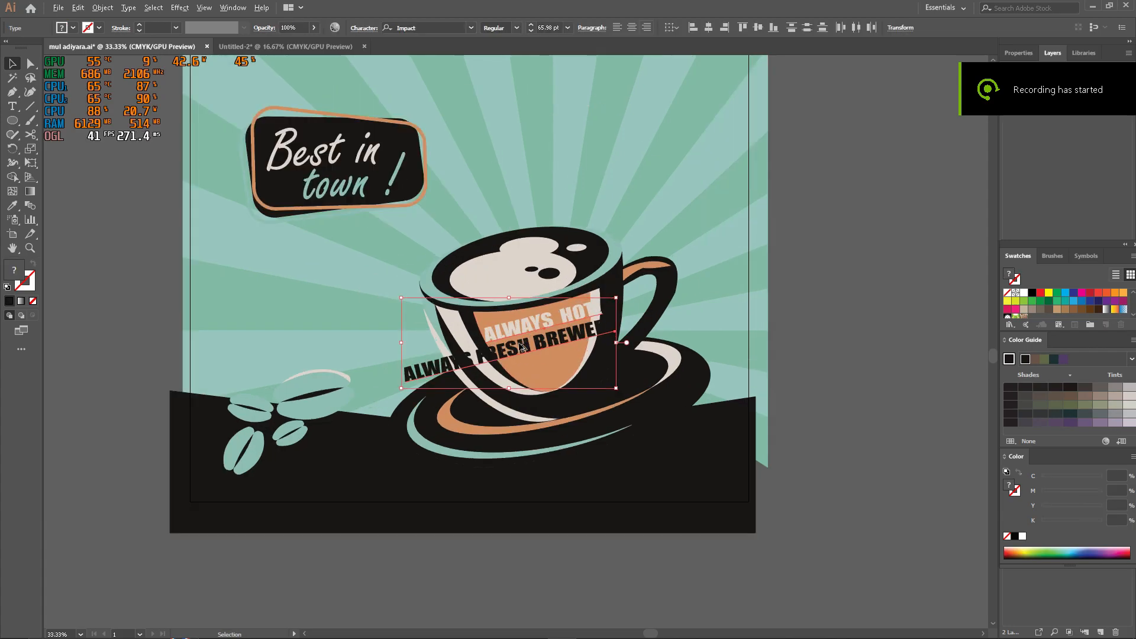
pyautogui.moveTo(522, 335); pyautogui.dragTo(326, 324)
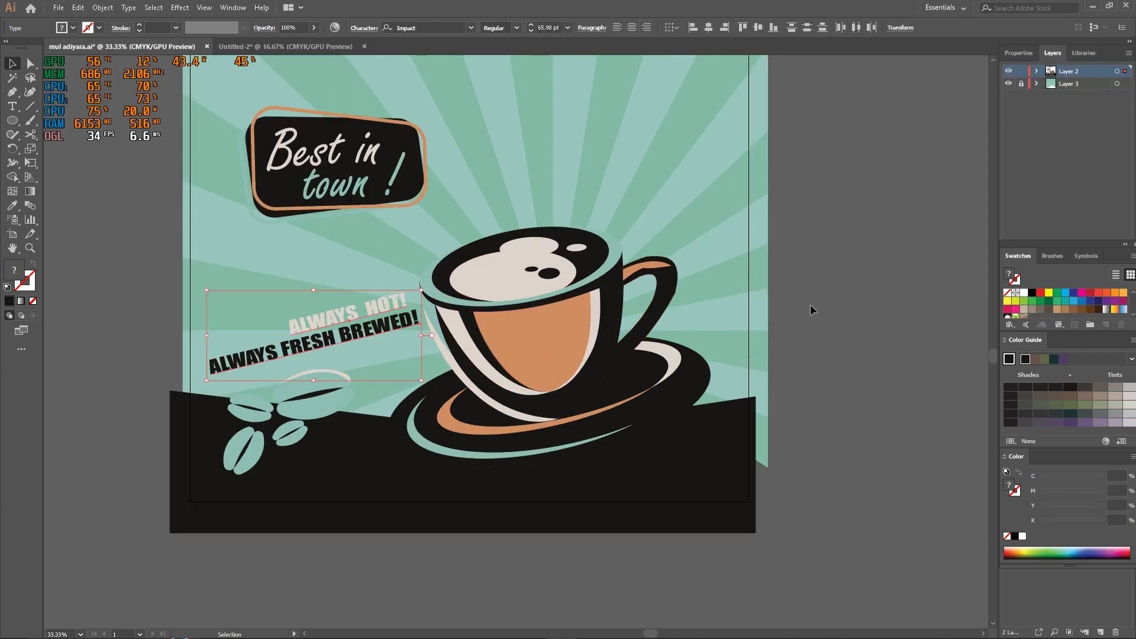
pyautogui.click(810, 305)
# - Examine the coffee beans and the slanted slogan up close and within the whole poster
pyautogui.scroll(-2, 560, 386)
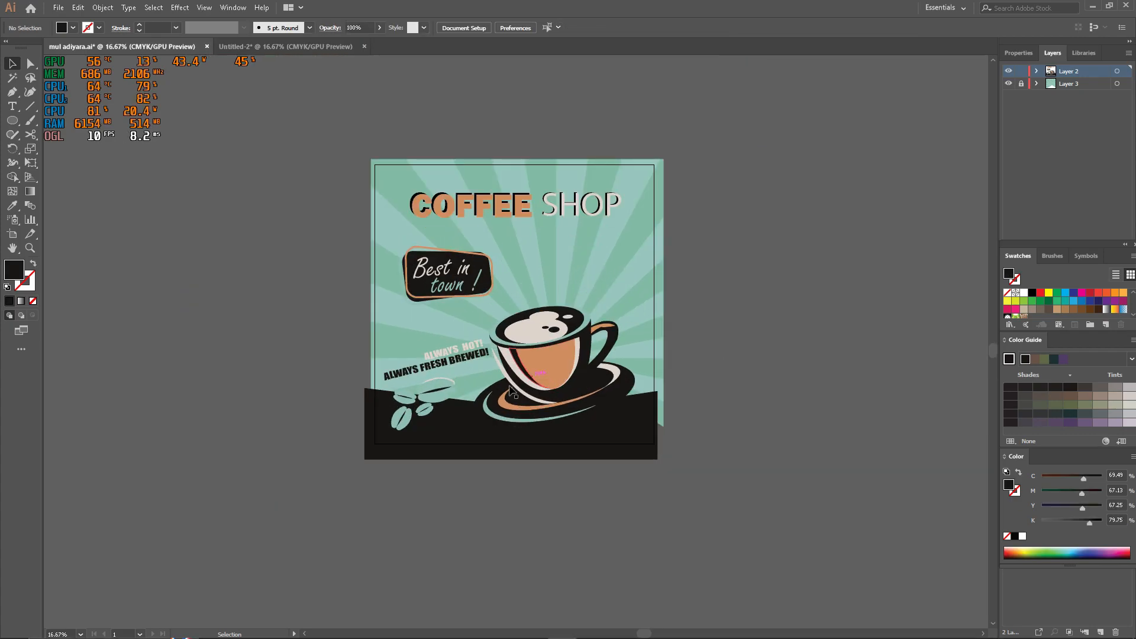
pyautogui.scroll(2, 436, 368)
pyautogui.scroll(3, 438, 374)
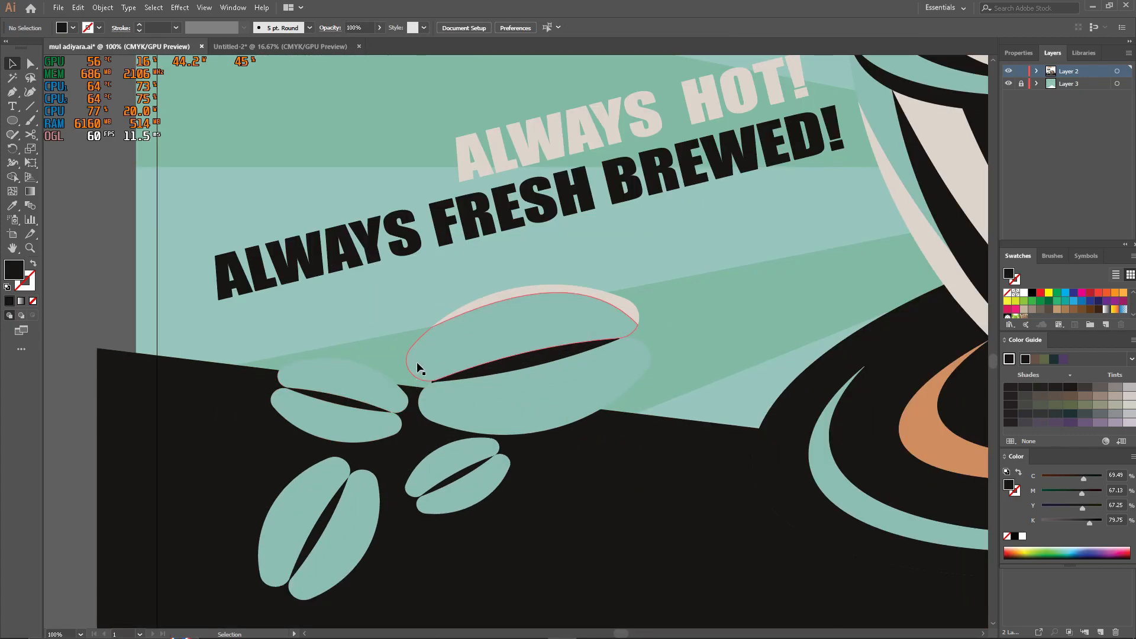
pyautogui.scroll(-1, 417, 367)
pyautogui.scroll(1, 416, 367)
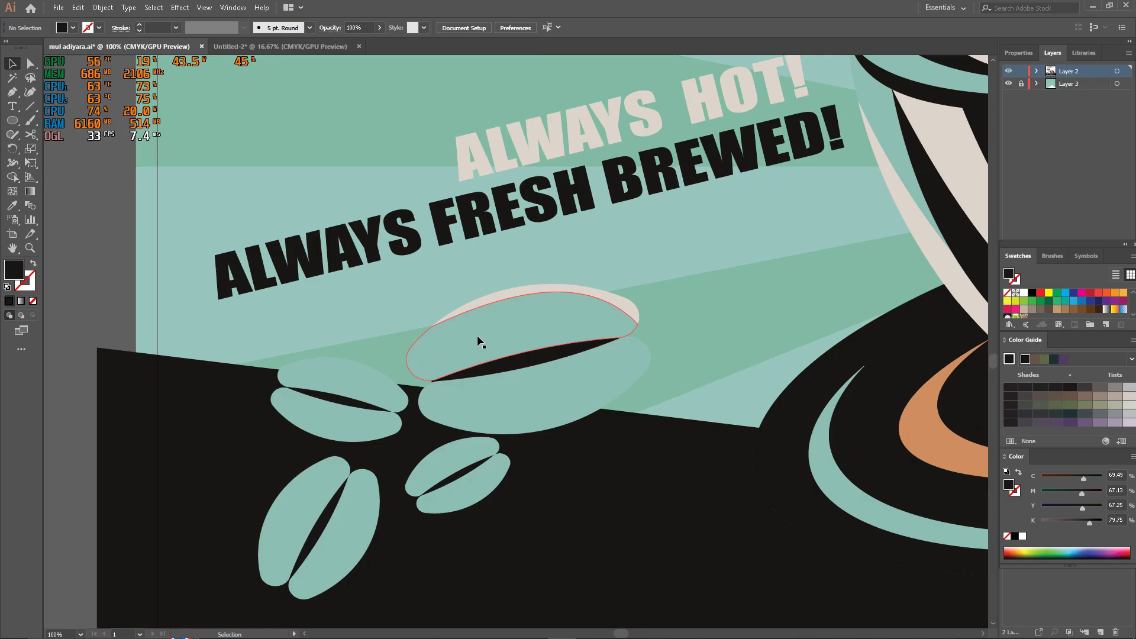
pyautogui.scroll(-4, 455, 359)
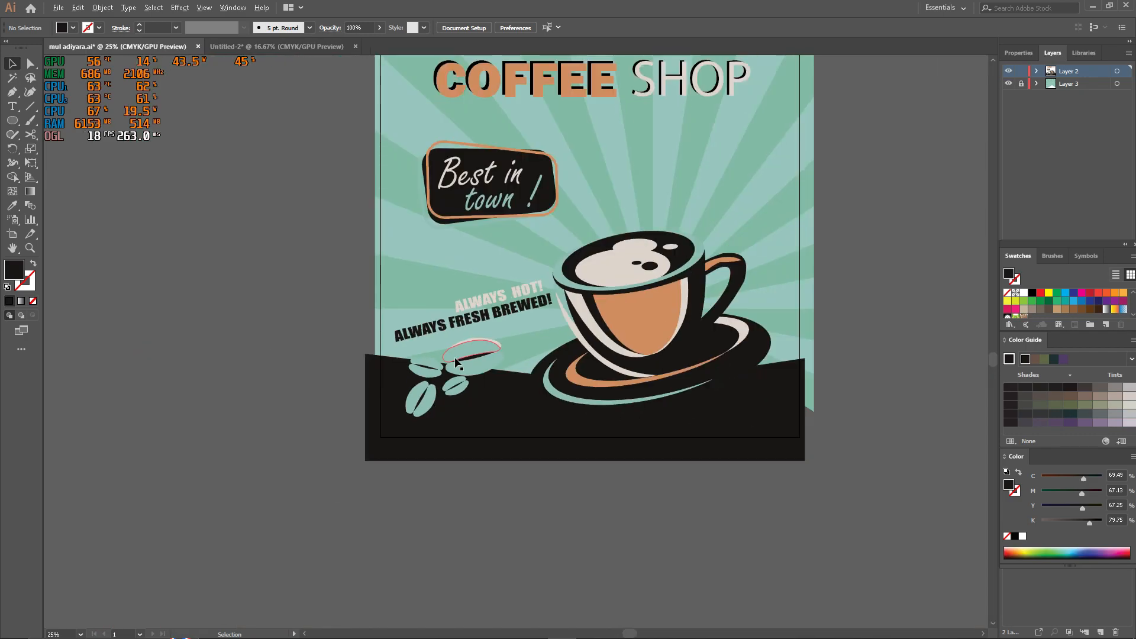
pyautogui.scroll(-3, 541, 485)
pyautogui.scroll(3, 507, 469)
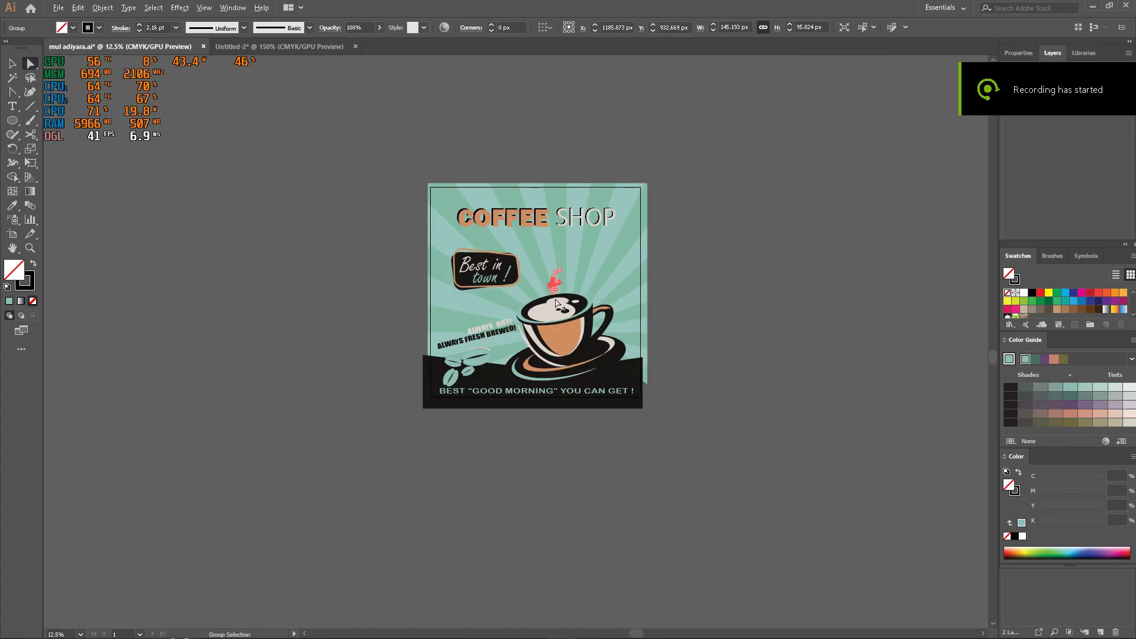
pyautogui.scroll(2, 556, 301)
pyautogui.hotkey('alt', 'v')
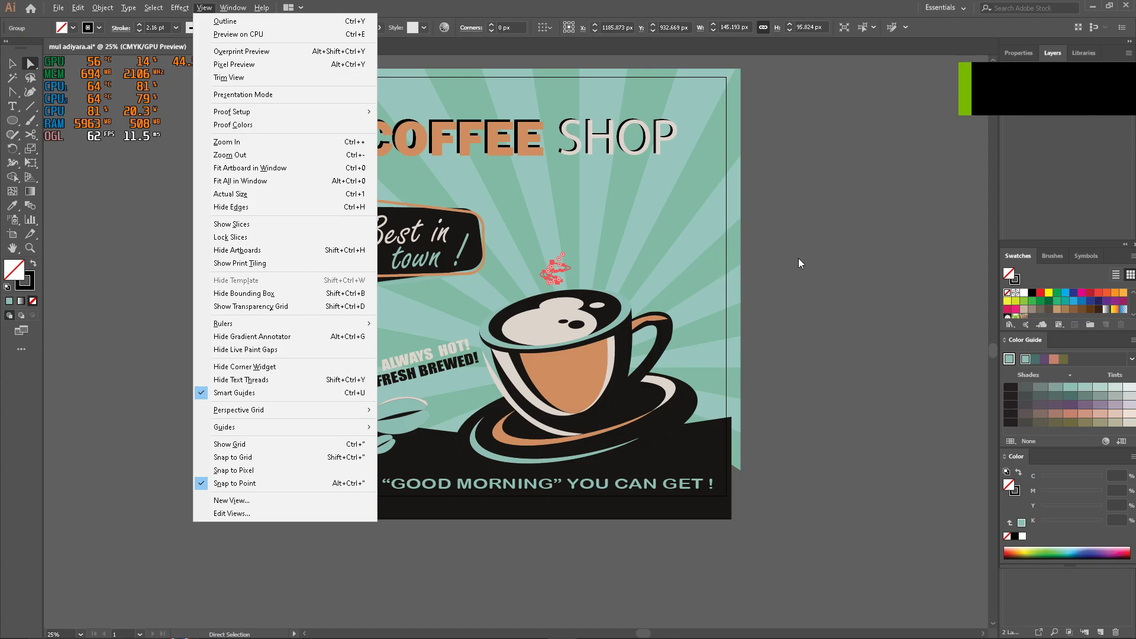
pyautogui.click(179, 181)
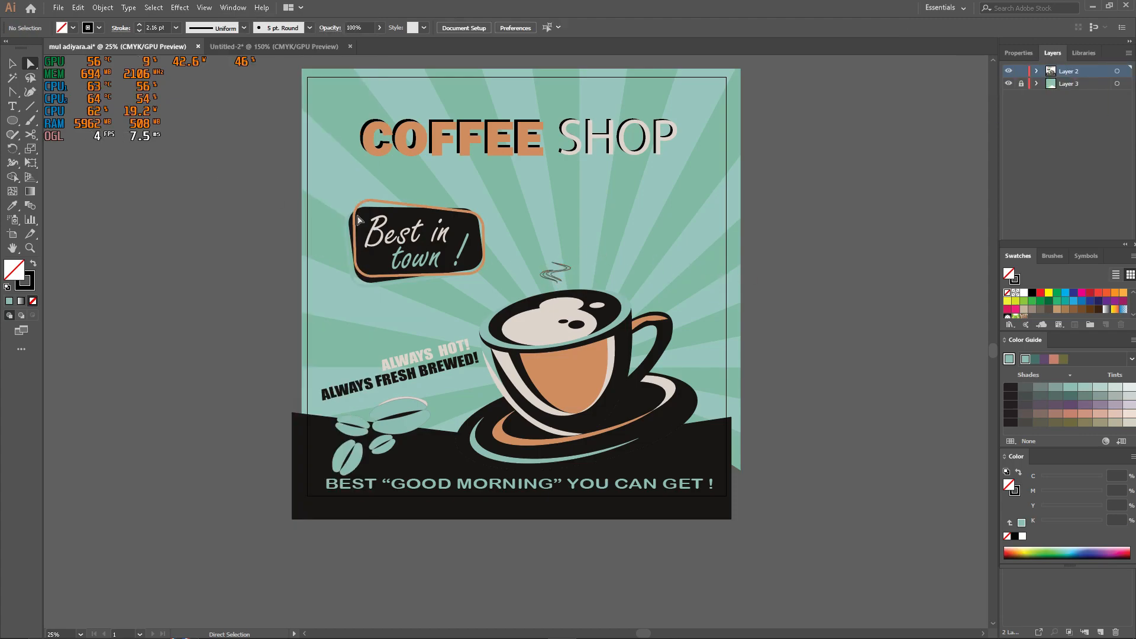
# - Select the small steam group above the cup and enlarge it proportionally to about 882 × 582 px
pyautogui.scroll(4, 543, 268)
pyautogui.click(539, 267)
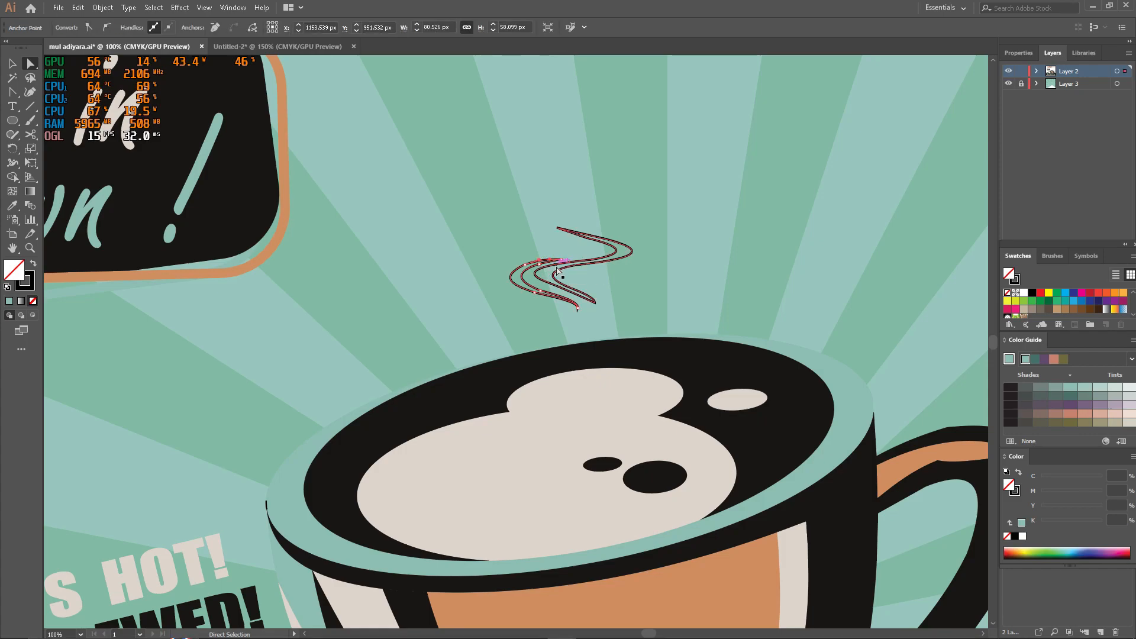
pyautogui.press('v')
pyautogui.click(524, 272)
pyautogui.scroll(-4, 527, 278)
pyautogui.scroll(3, 530, 279)
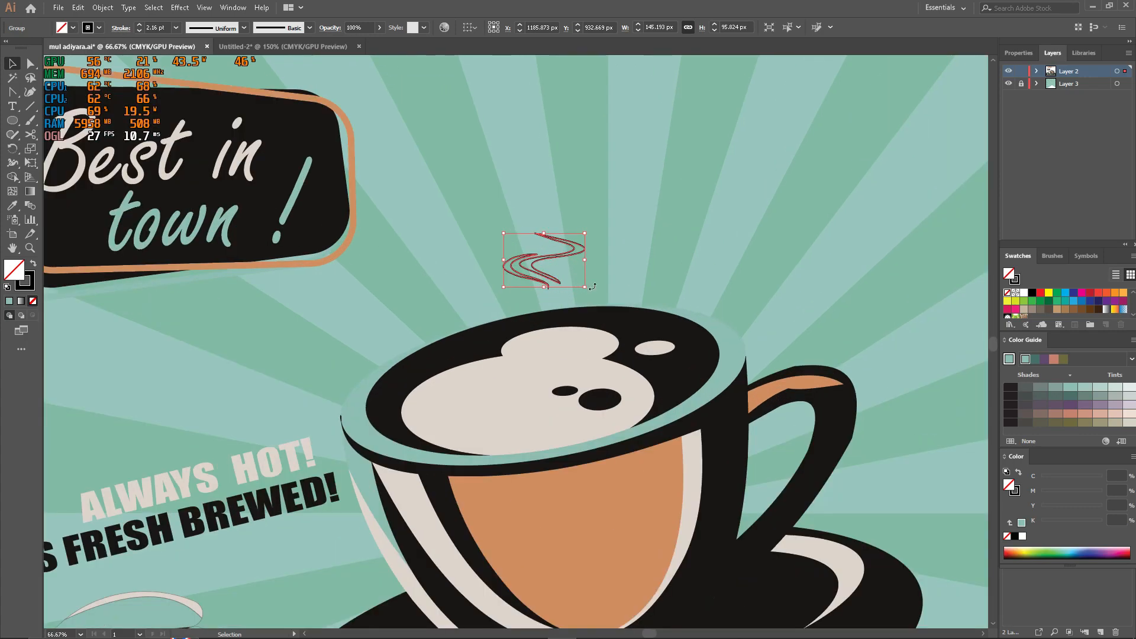
pyautogui.moveTo(591, 288); pyautogui.dragTo(792, 456)
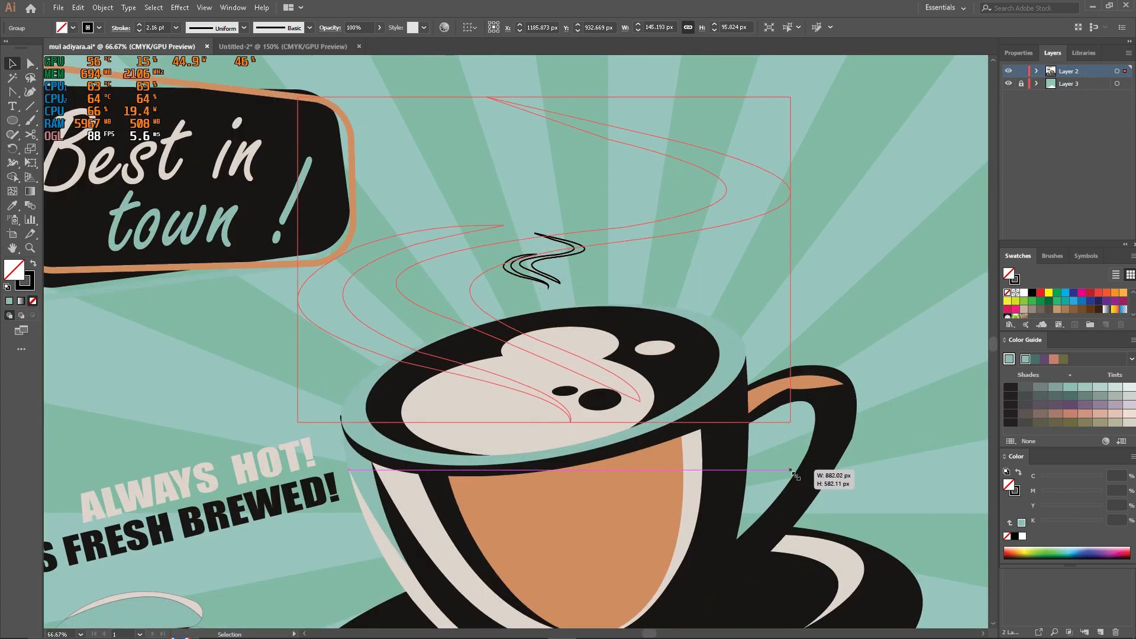
# - Reshape the steam group narrower and taller to about 681 × 751 px and position it rising from the coffee
pyautogui.scroll(-2, 704, 306)
pyautogui.scroll(1, 704, 307)
pyautogui.moveTo(722, 211); pyautogui.dragTo(657, 181)
pyautogui.scroll(-3, 630, 230)
pyautogui.scroll(2, 630, 229)
pyautogui.moveTo(693, 335); pyautogui.dragTo(685, 300)
pyautogui.moveTo(563, 215); pyautogui.dragTo(591, 229)
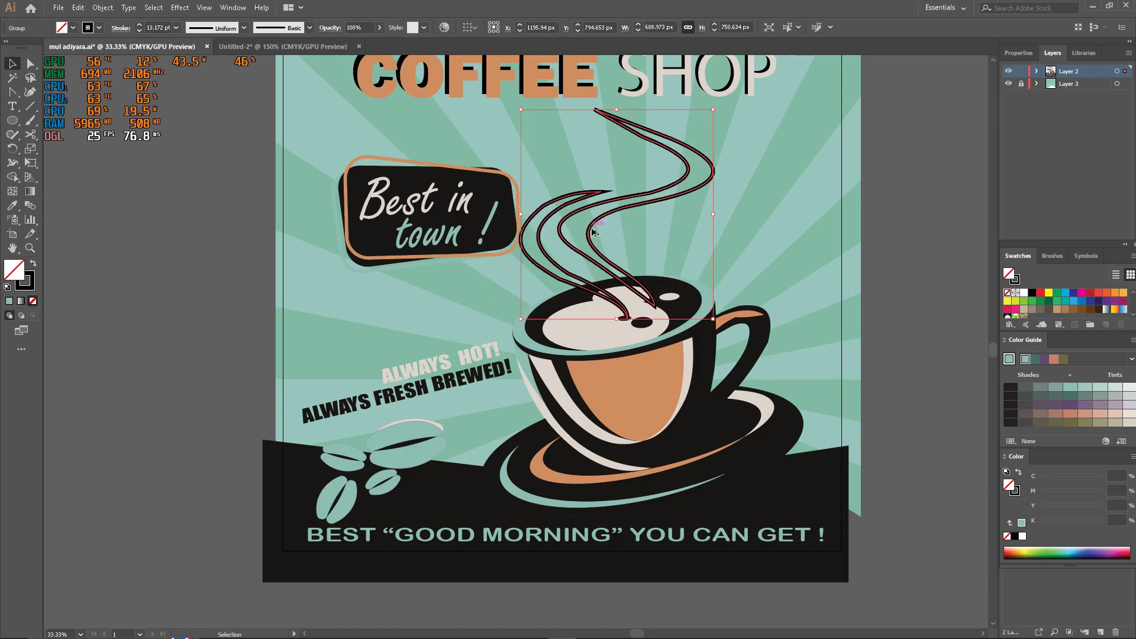
pyautogui.scroll(-1, 594, 228)
pyautogui.click(885, 252)
# - Fill the steam shapes with the near-black sampled from the coffee, leaving them without a stroke
pyautogui.hscroll(7, 532, 258)
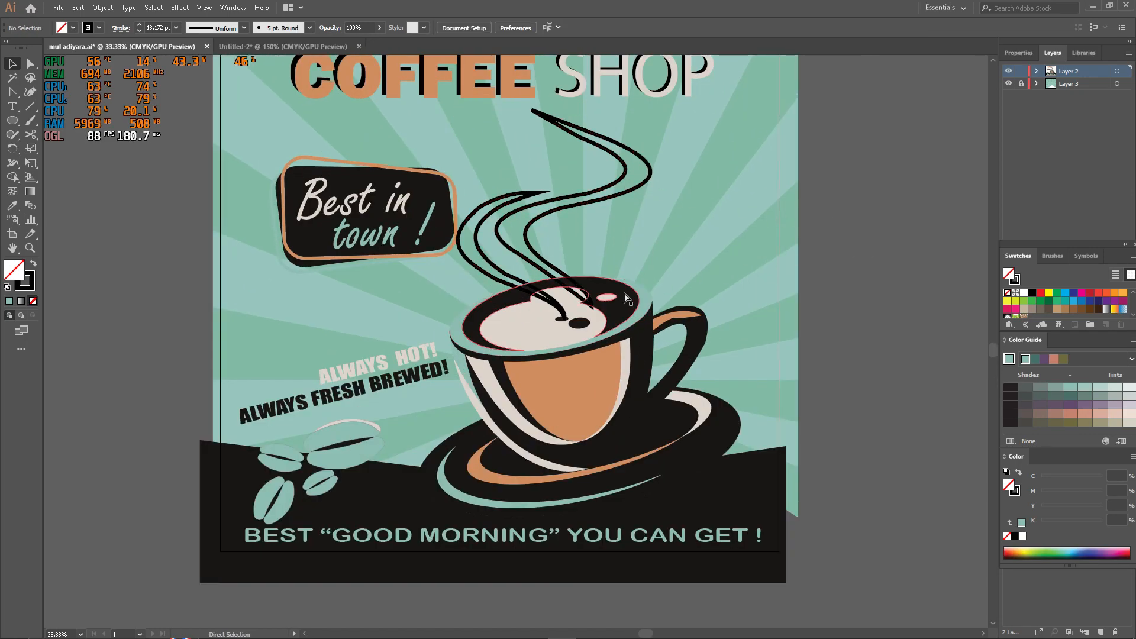
pyautogui.scroll(-2, 513, 260)
pyautogui.scroll(3, 512, 259)
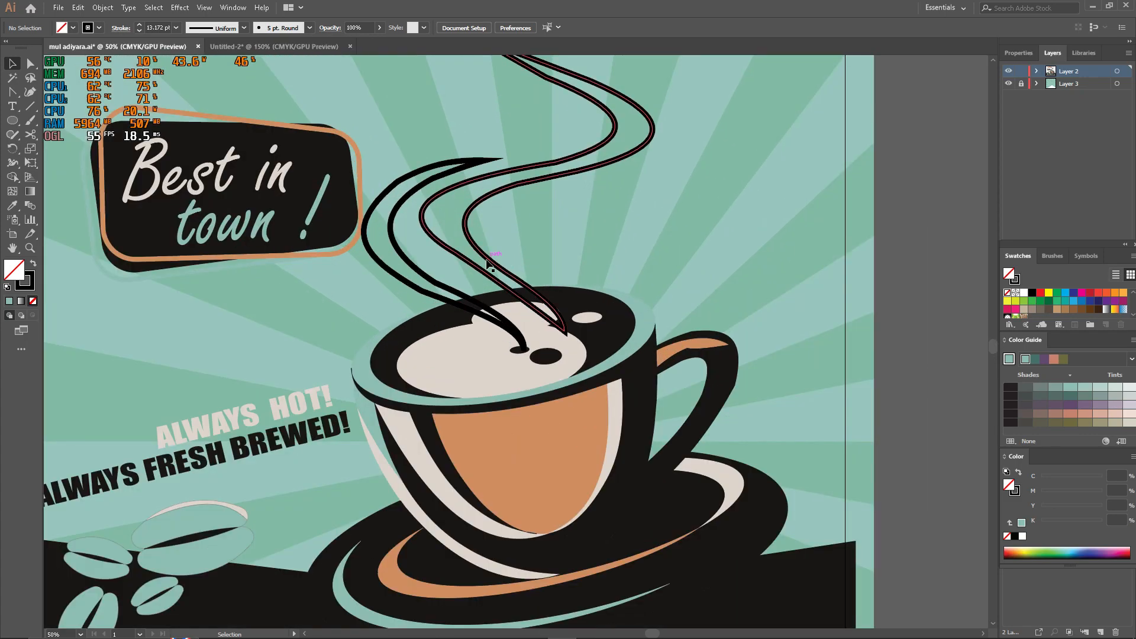
pyautogui.scroll(-3, 550, 296)
pyautogui.scroll(2, 550, 296)
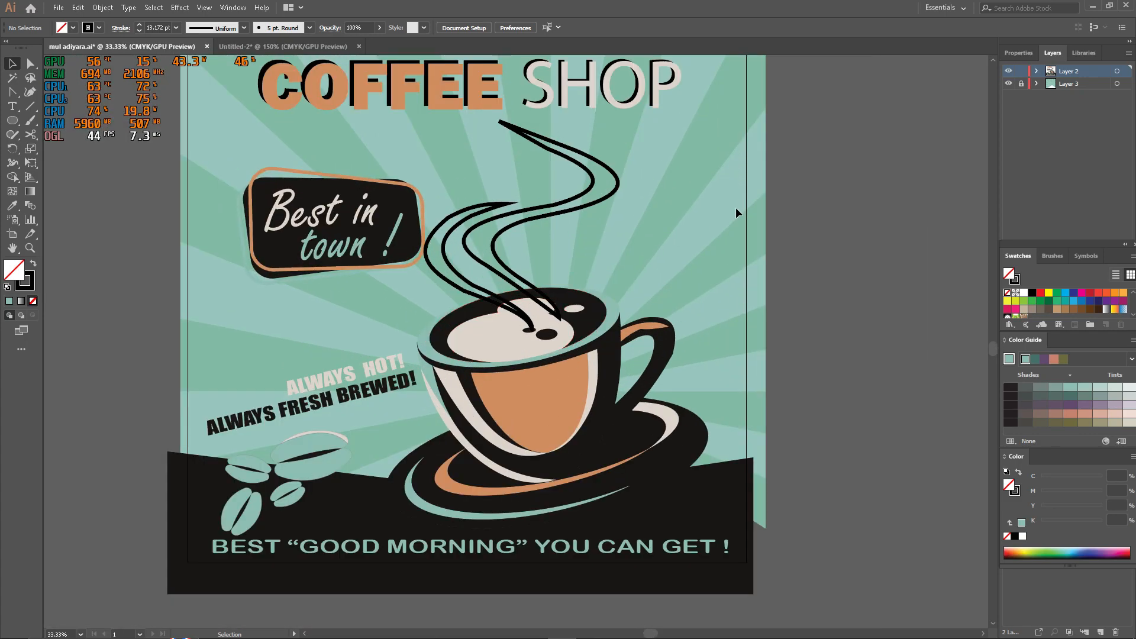
pyautogui.click(607, 199)
pyautogui.press('i')
pyautogui.click(570, 306)
pyautogui.press('a')
pyautogui.click(769, 254)
pyautogui.scroll(-3, 690, 281)
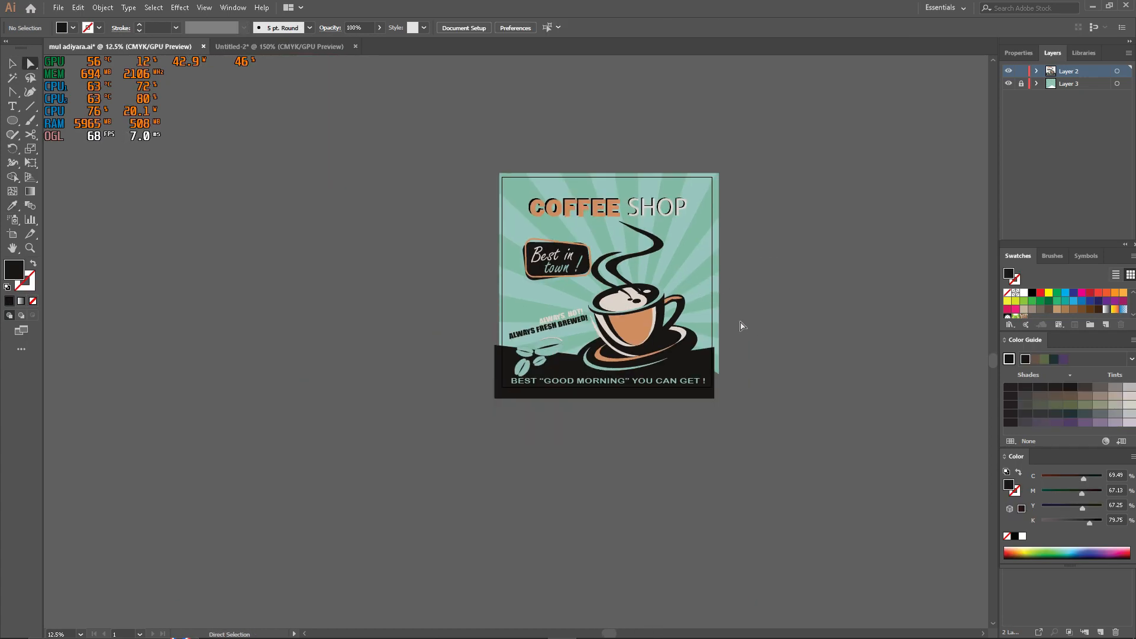
pyautogui.scroll(3, 594, 276)
pyautogui.scroll(-3, 590, 250)
pyautogui.hotkey('alt', 'z')
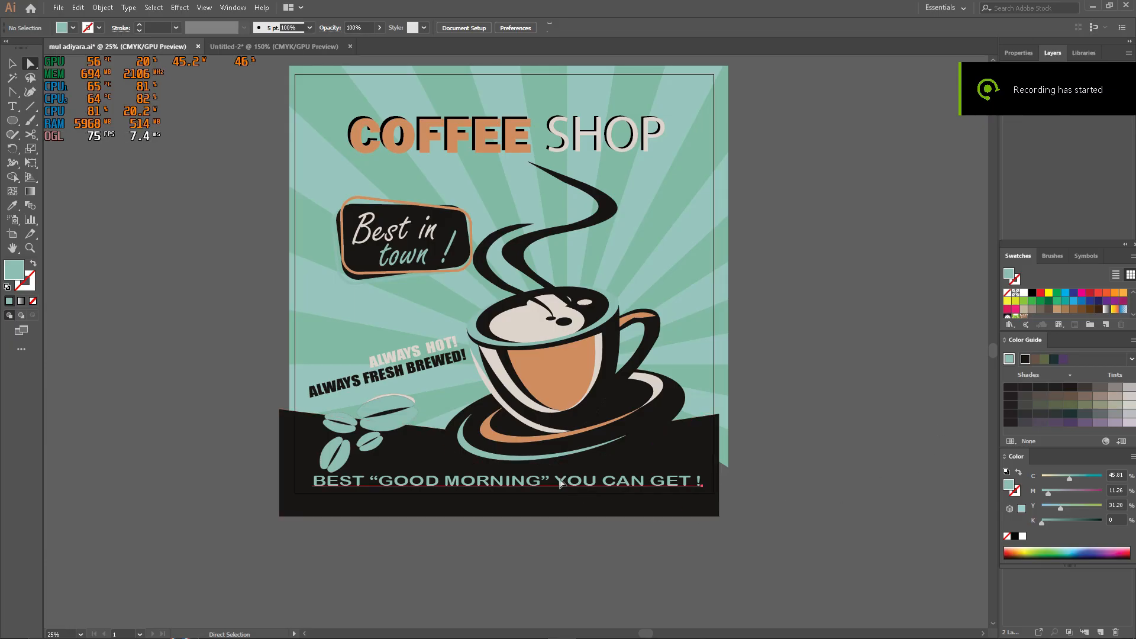
# - Change the font of the tagline BEST “GOOD MORNING” YOU CAN GET ! to Impact
pyautogui.tripleClick(561, 483)
pyautogui.click(471, 28)
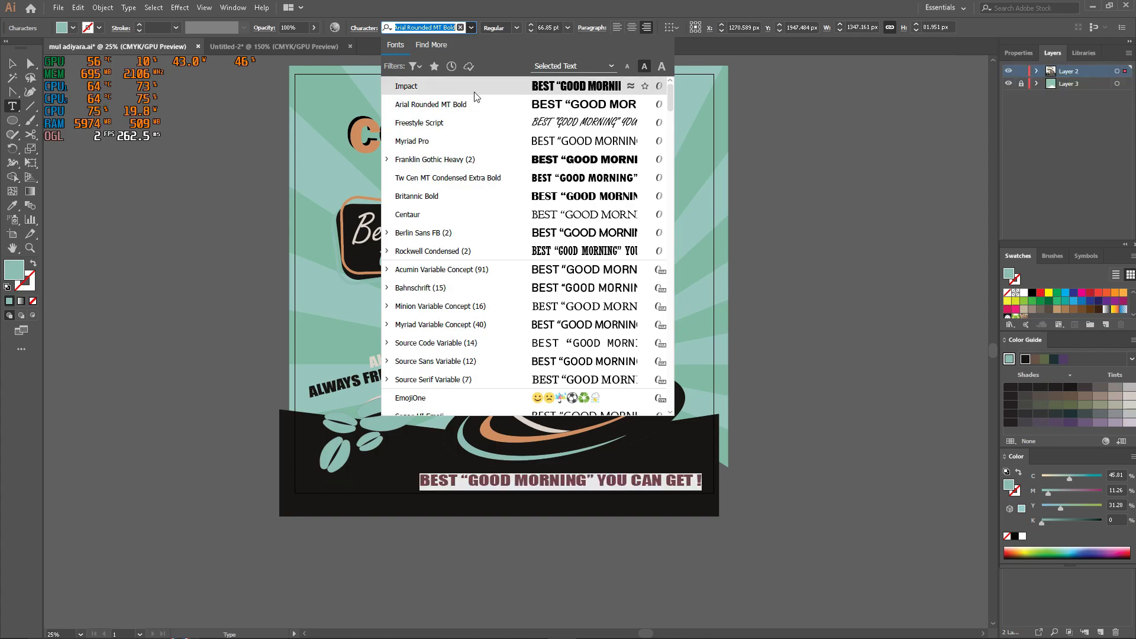
pyautogui.click(473, 89)
pyautogui.click(611, 534)
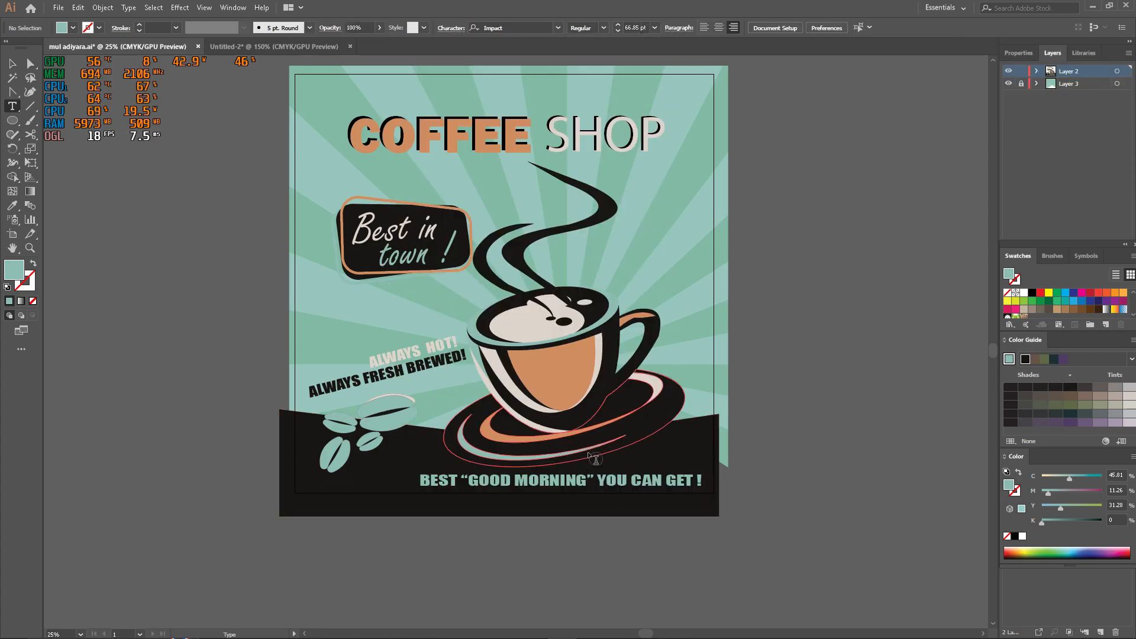
# - Move the tagline left so it sits centered in the dark band beneath the cup
pyautogui.press('v')
pyautogui.moveTo(567, 484); pyautogui.dragTo(509, 482)
pyautogui.click(669, 569)
pyautogui.scroll(-1, 506, 504)
pyautogui.scroll(-2, 588, 396)
pyautogui.scroll(3, 589, 393)
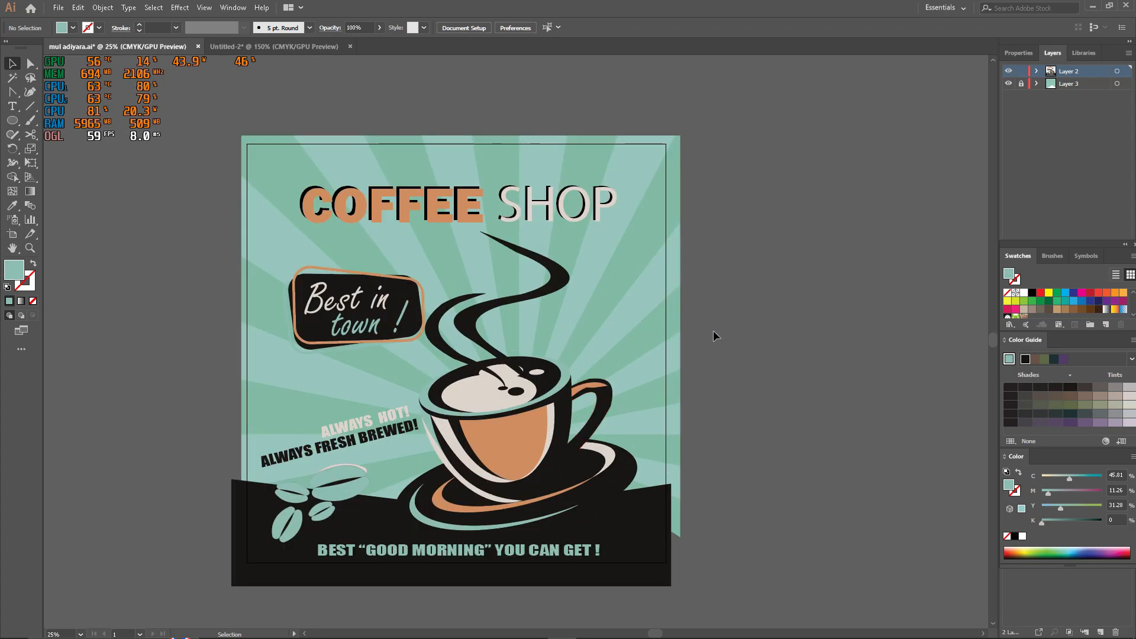